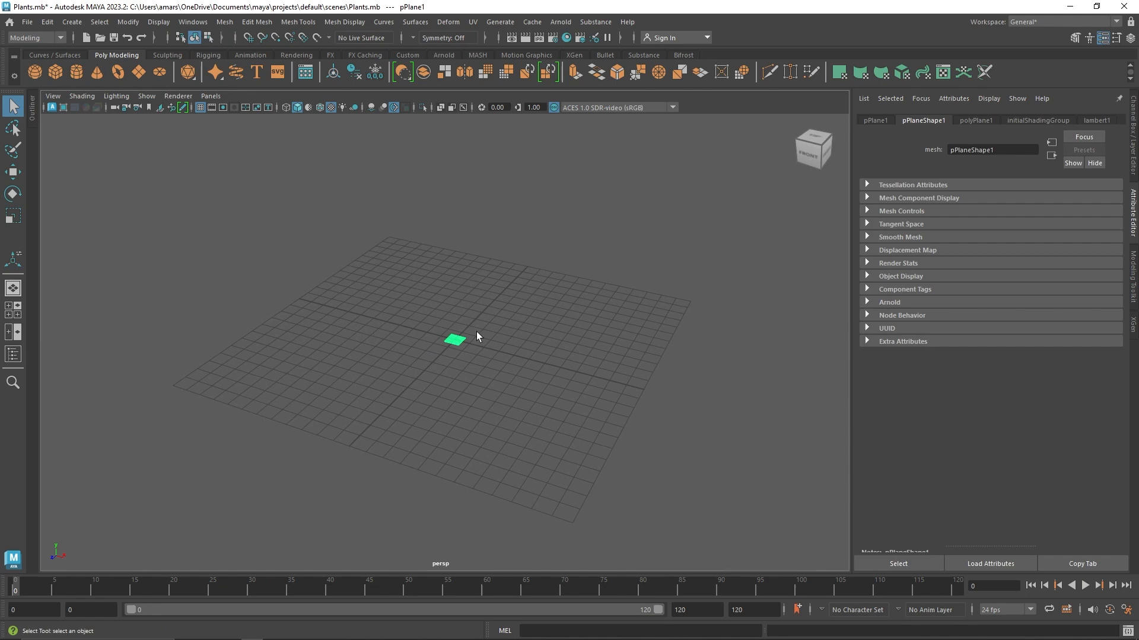
Step: Scale the plane uniformly to about 35.56
key("r")
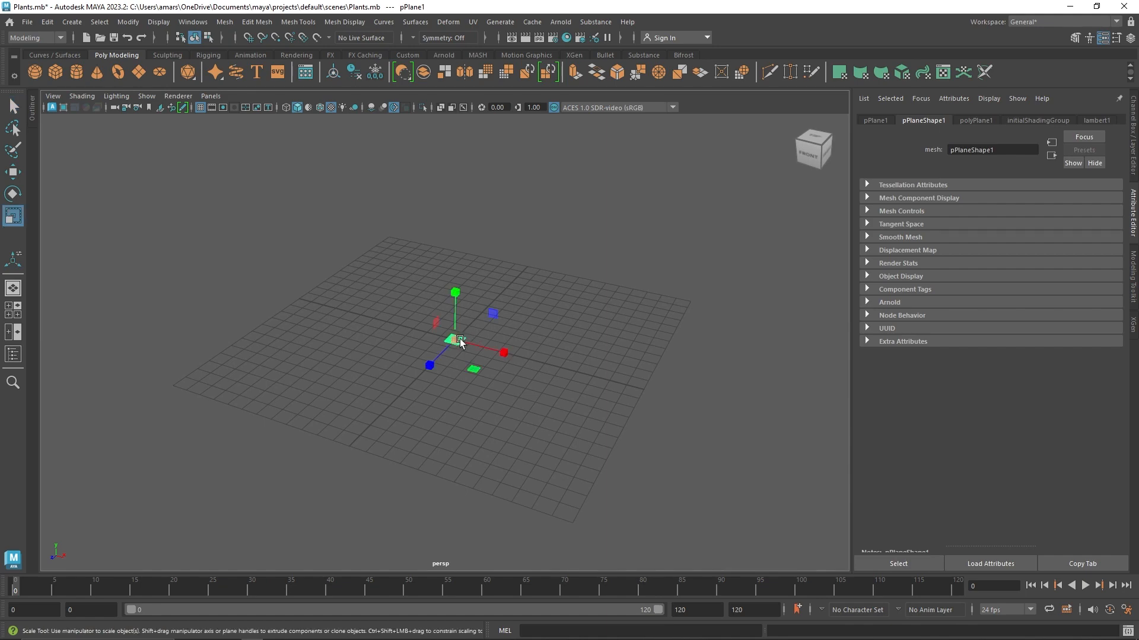
left_click_drag(459, 339, 679, 412)
left_click_drag(474, 358, 639, 383, "alt")
key("w")
key("r")
Step: Set the plane's width and height subdivisions to 50
key("ctrl+a")
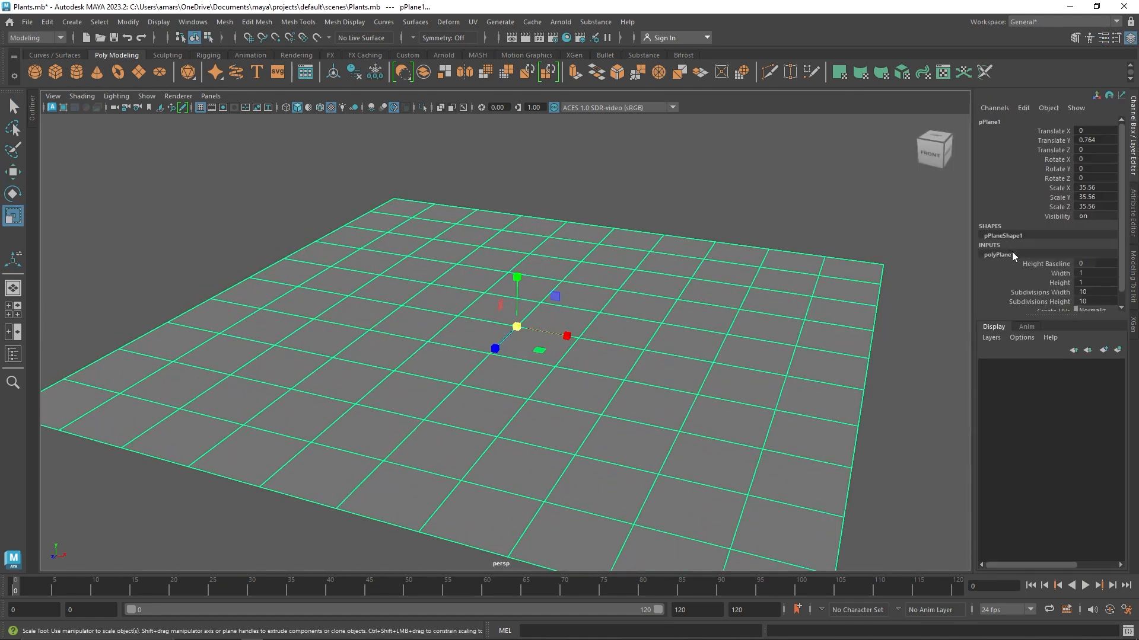
left_click_drag(1096, 291, 1097, 300)
type("50")
key("Return")
Step: Scale the plane uniformly to about 43.96, giving the channel attributes more room
scroll(634, 235, "down", 3)
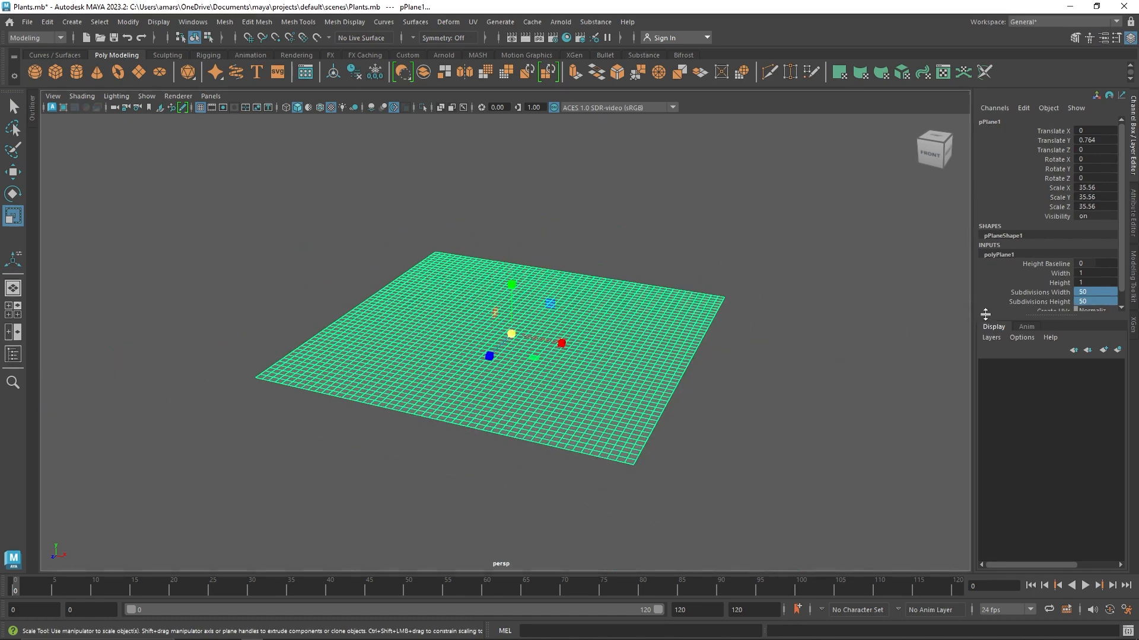
left_click_drag(1045, 319, 1046, 464)
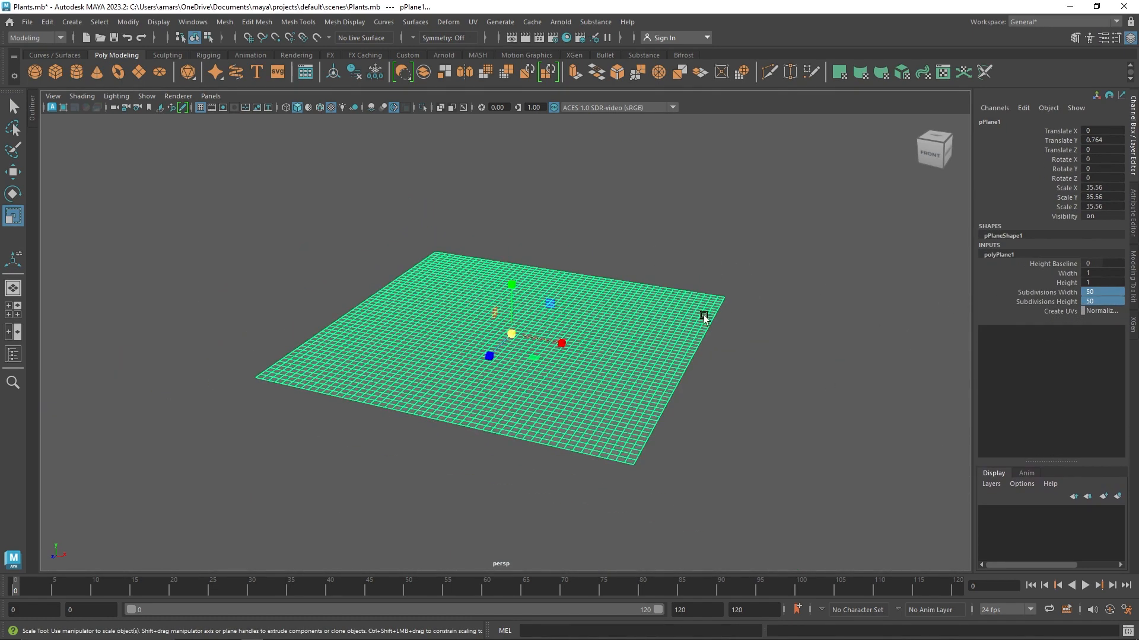
left_click_drag(701, 317, 607, 295, "alt")
middle_click_drag(537, 330, 574, 342)
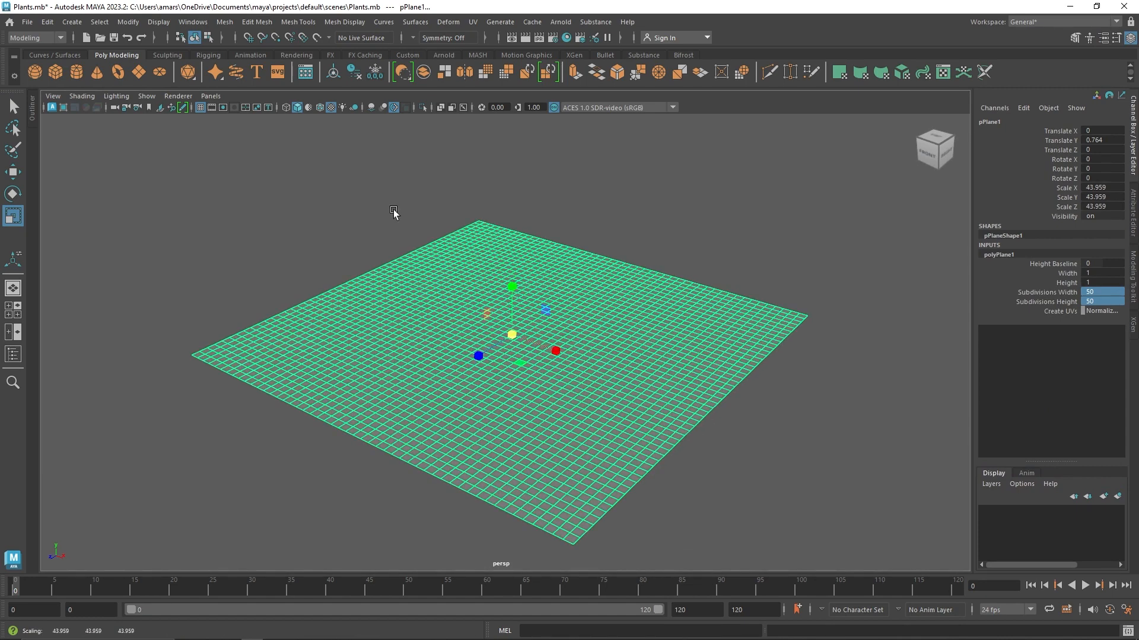
Step: Sculpt broad hills and valleys across the plane with the Wax tool and an enlarged brush
left_click(166, 54)
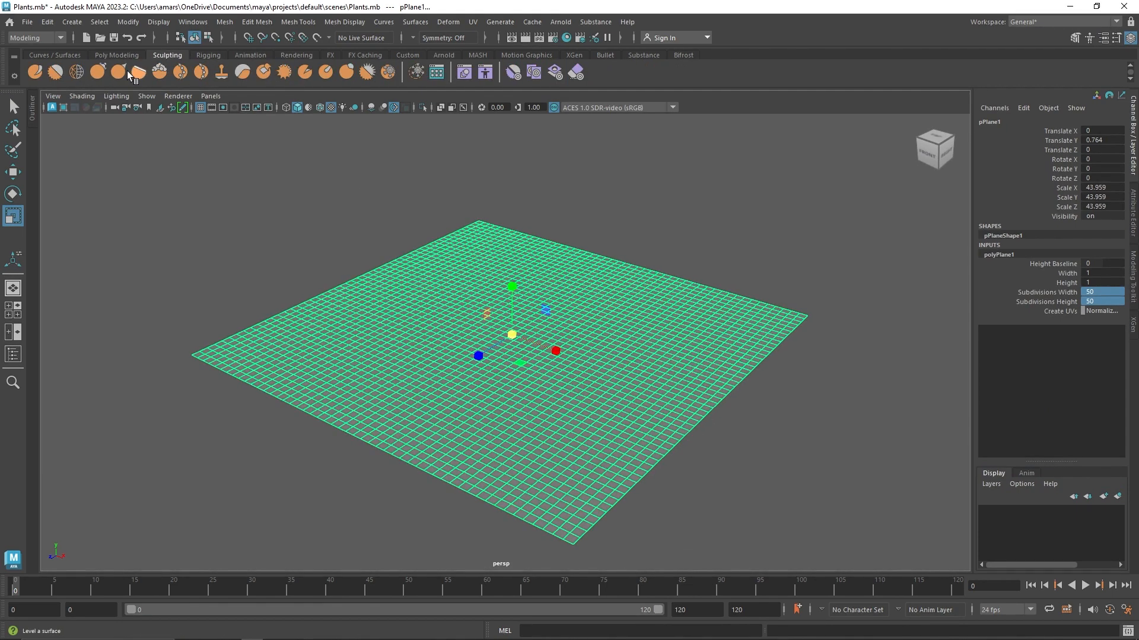
left_click(241, 74)
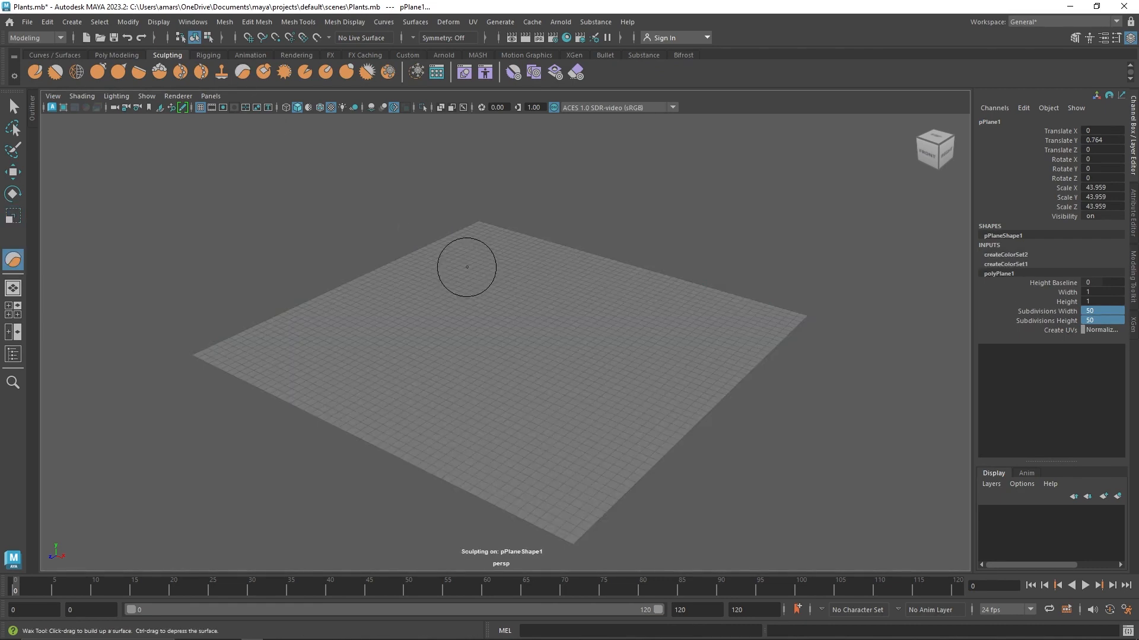
mouse_move(482, 267)
left_mouse_down("alt")
mouse_move(580, 324)
mouse_move(463, 316)
mouse_move(522, 380)
mouse_move(590, 386)
mouse_move(666, 318)
mouse_move(654, 327)
mouse_move(492, 302)
mouse_move(380, 356)
mouse_move(368, 284)
mouse_move(514, 252)
mouse_move(656, 350)
mouse_move(450, 469)
mouse_move(280, 427)
mouse_move(325, 372)
mouse_move(433, 445)
mouse_move(534, 380)
mouse_move(488, 289)
left_mouse_up("alt")
key("b")
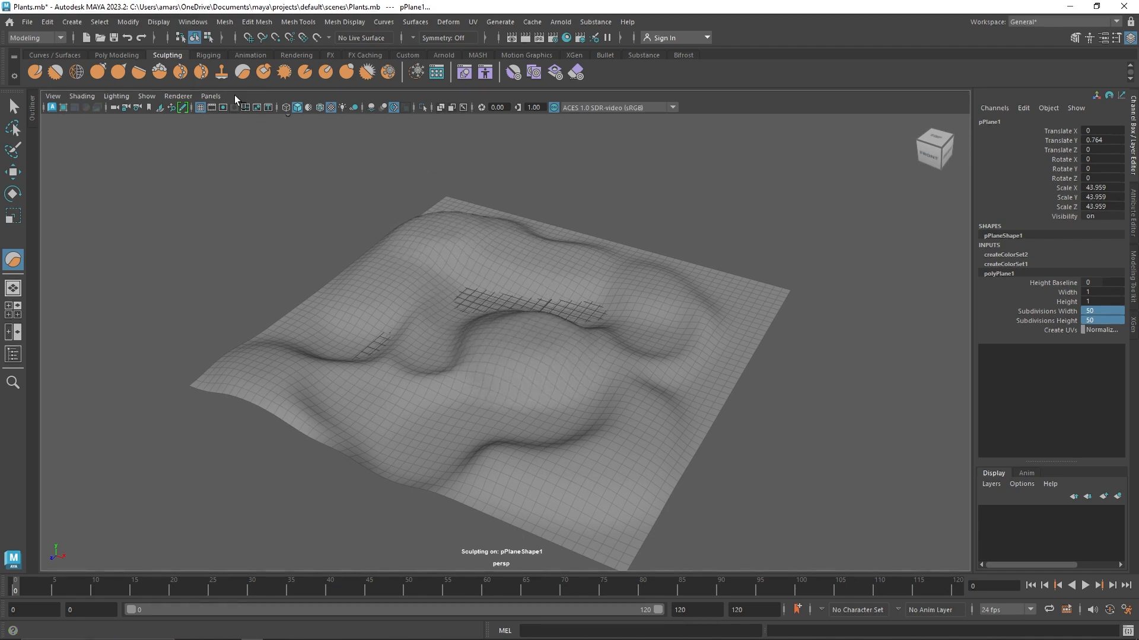
Step: Pull the terrain's rear and left slopes with the Grab sculpting tool and hide the viewport grid
left_click(98, 72)
left_click_drag(496, 253, 476, 235)
left_click_drag(398, 296, 466, 349)
left_click(202, 107)
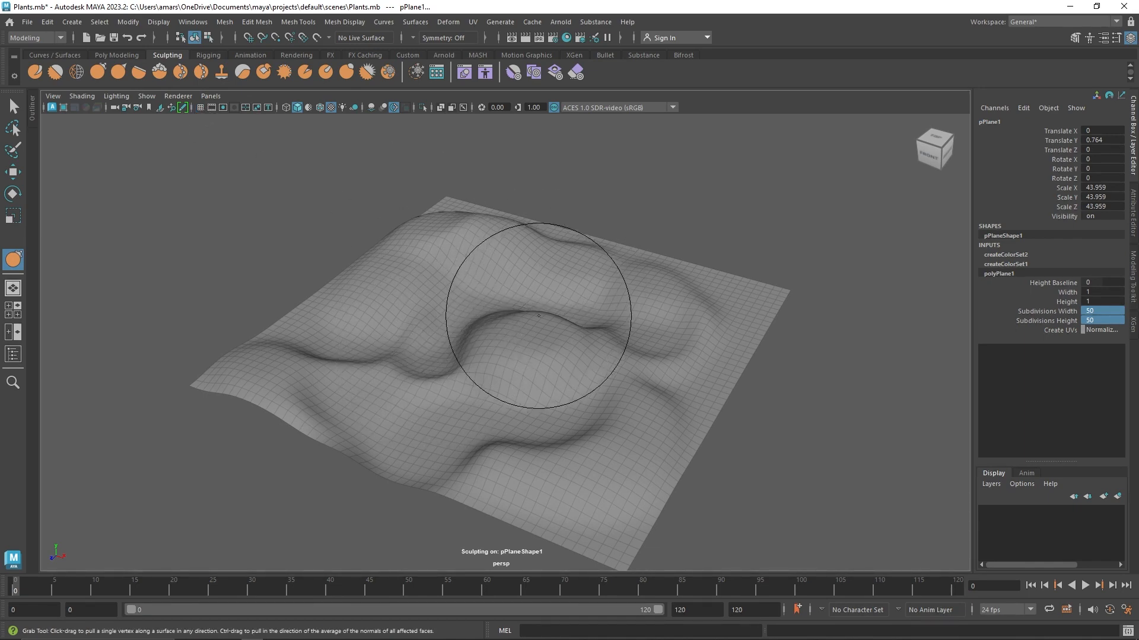
Step: Grab and raise the right-hand hill, then reshape the right edge and the front and middle ridges of the terrain
mouse_move(537, 315)
left_mouse_down()
mouse_move(564, 336)
mouse_move(652, 326)
mouse_move(682, 289)
mouse_move(651, 242)
left_mouse_up()
mouse_move(682, 276)
left_mouse_down()
mouse_move(725, 290)
mouse_move(748, 334)
left_mouse_up()
left_click_drag(690, 373, 676, 402)
left_click_drag(624, 489, 636, 499)
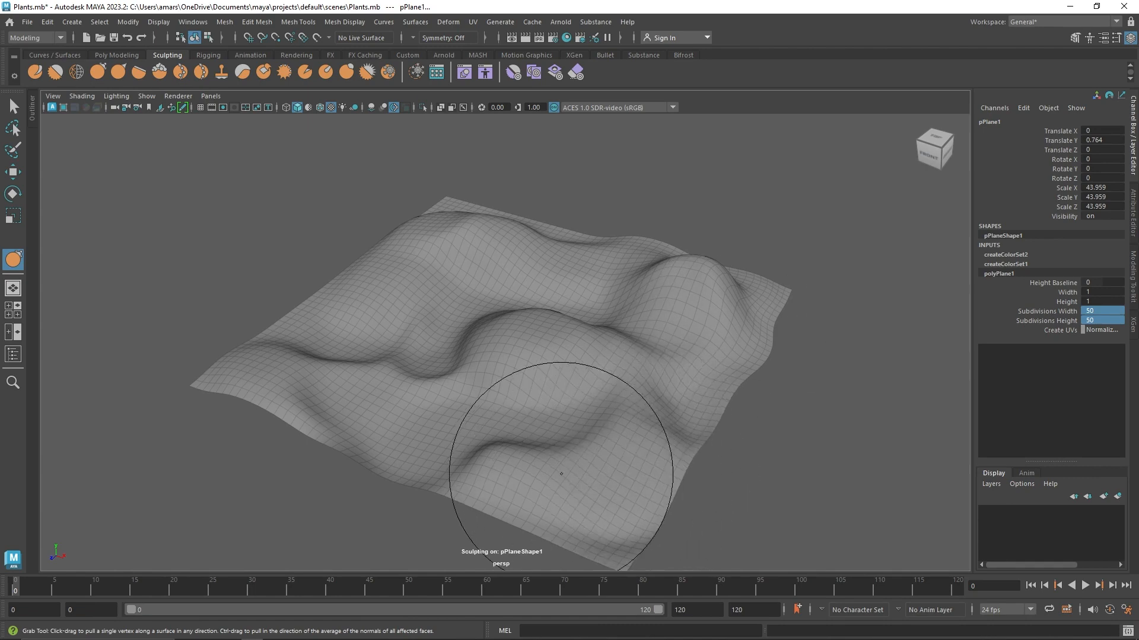
left_click_drag(561, 473, 572, 441)
left_click_drag(574, 440, 616, 415)
mouse_move(630, 408)
left_mouse_down()
mouse_move(633, 369)
mouse_move(618, 350)
left_mouse_up()
left_click_drag(477, 338, 456, 345)
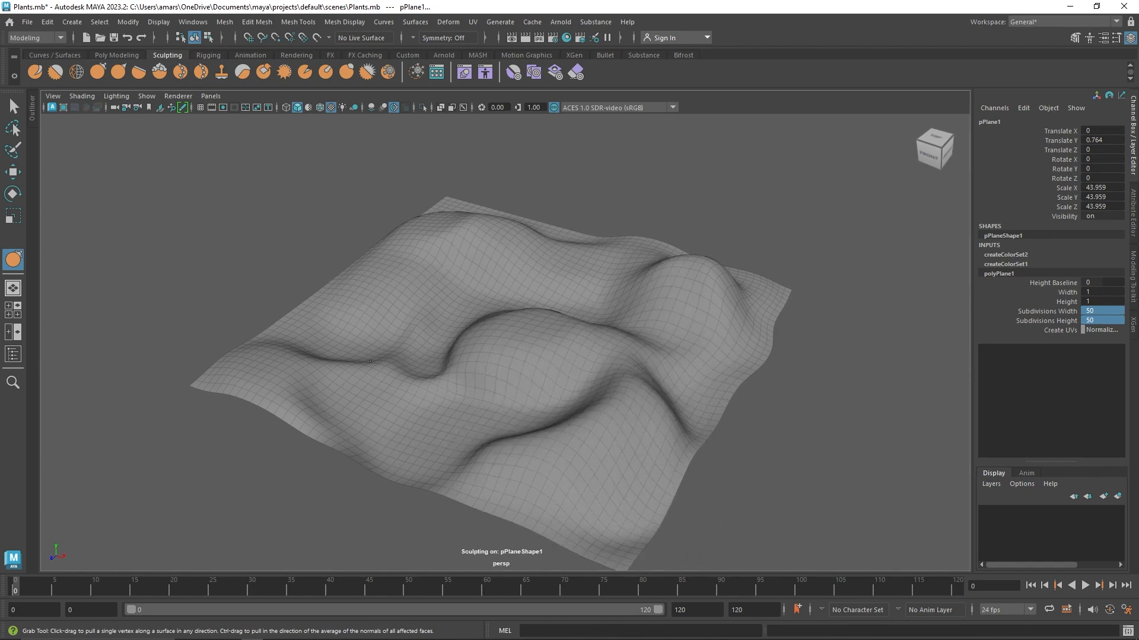
left_click_drag(361, 359, 349, 352)
Step: Smooth the front and left slopes of the sculpted terrain
left_click_drag(650, 428, 673, 419, "shift")
mouse_move(403, 335)
left_mouse_down("shift")
mouse_move(308, 385)
mouse_move(516, 410)
left_mouse_up("shift")
mouse_move(530, 354)
left_mouse_down("alt")
mouse_move(549, 350)
mouse_move(533, 333)
mouse_move(524, 346)
mouse_move(592, 356)
mouse_move(541, 351)
left_mouse_up("alt")
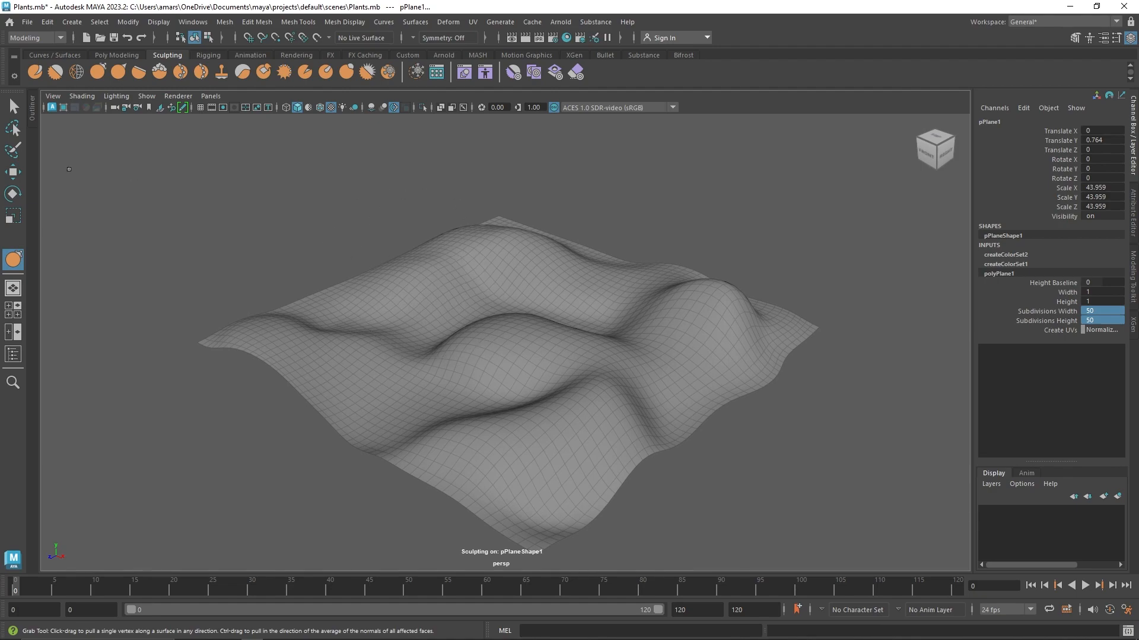
Step: Leave sculpting and flatten the terrain by scaling it to about 30.24 in Y
key("q")
left_click_drag(250, 238, 360, 233, "alt")
left_click(389, 240)
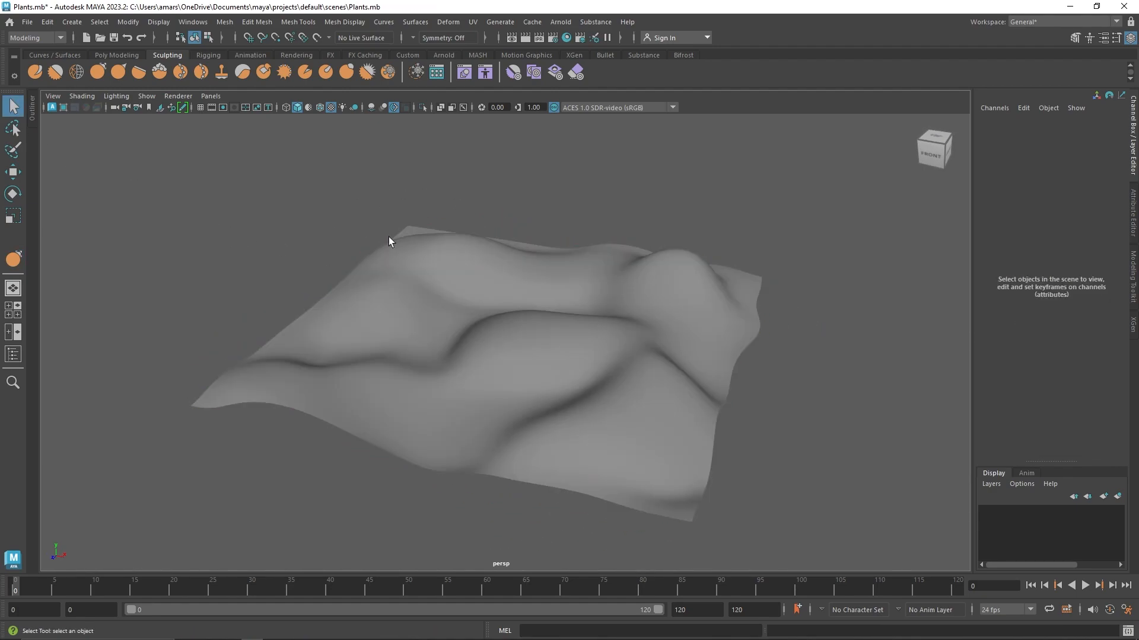
left_click_drag(433, 249, 515, 304, "alt")
left_click(457, 271)
key("r")
left_click(617, 221)
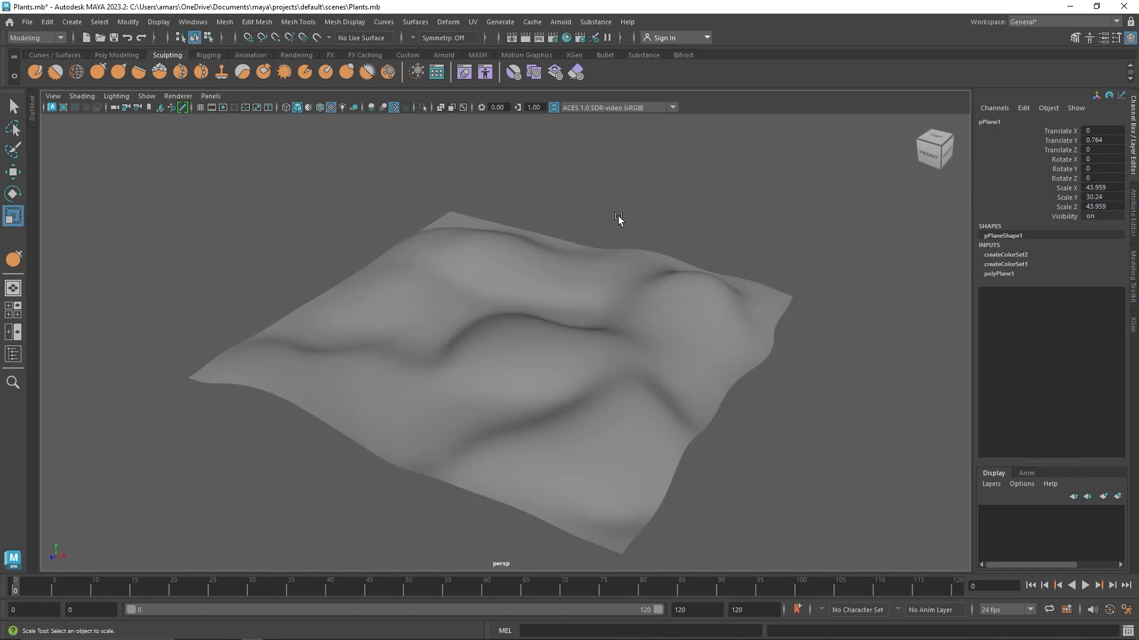
left_click_drag(514, 252, 501, 247, "alt")
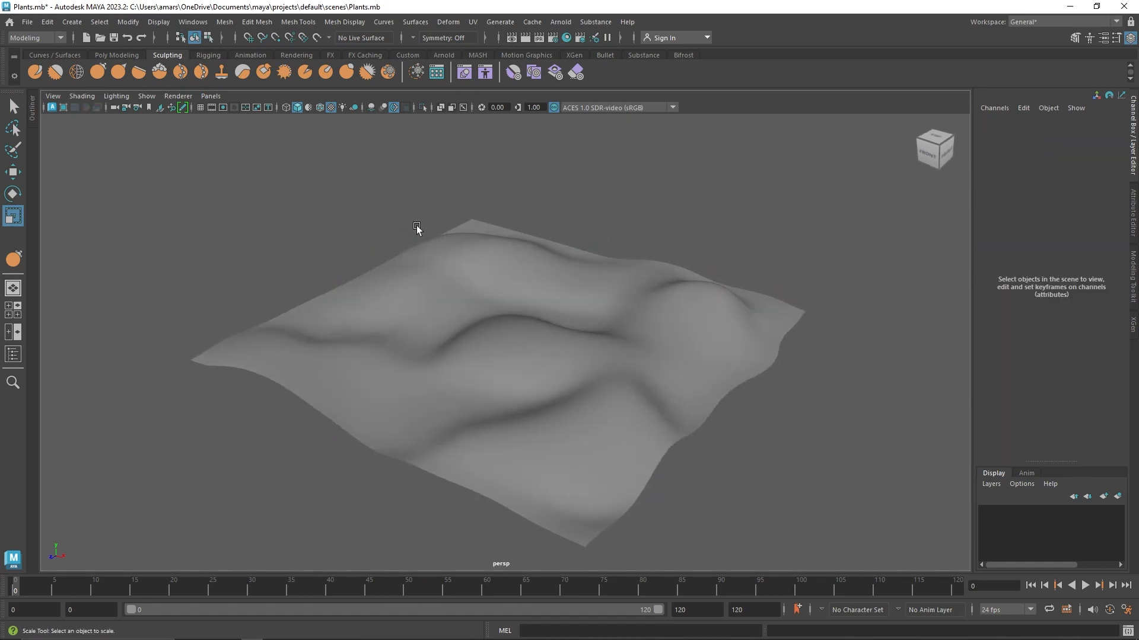
Step: Unhide Plant_1 through Plant_4 and inspect the plant models on the terrain
left_click(116, 56)
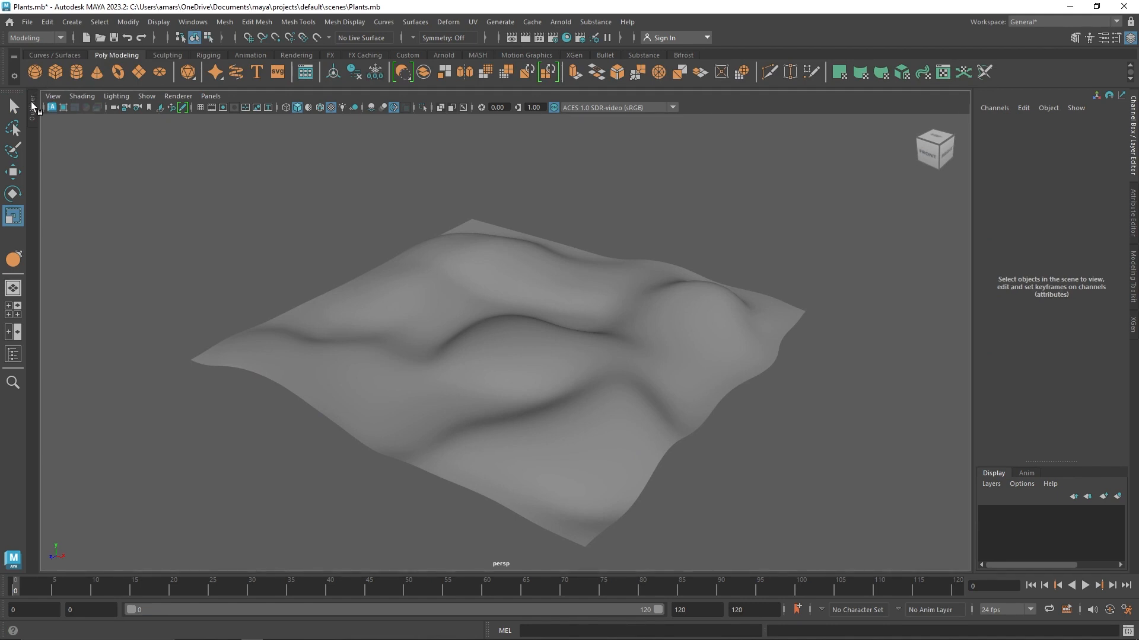
left_click(31, 102)
left_click(92, 181)
left_click(102, 216, "shift")
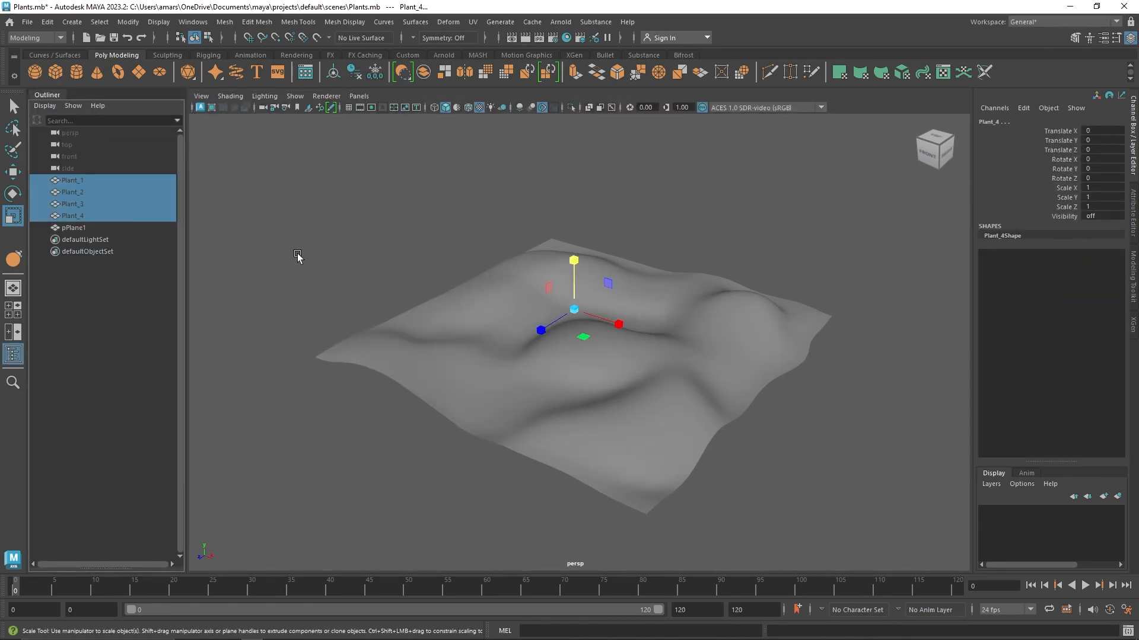
key("shift+h")
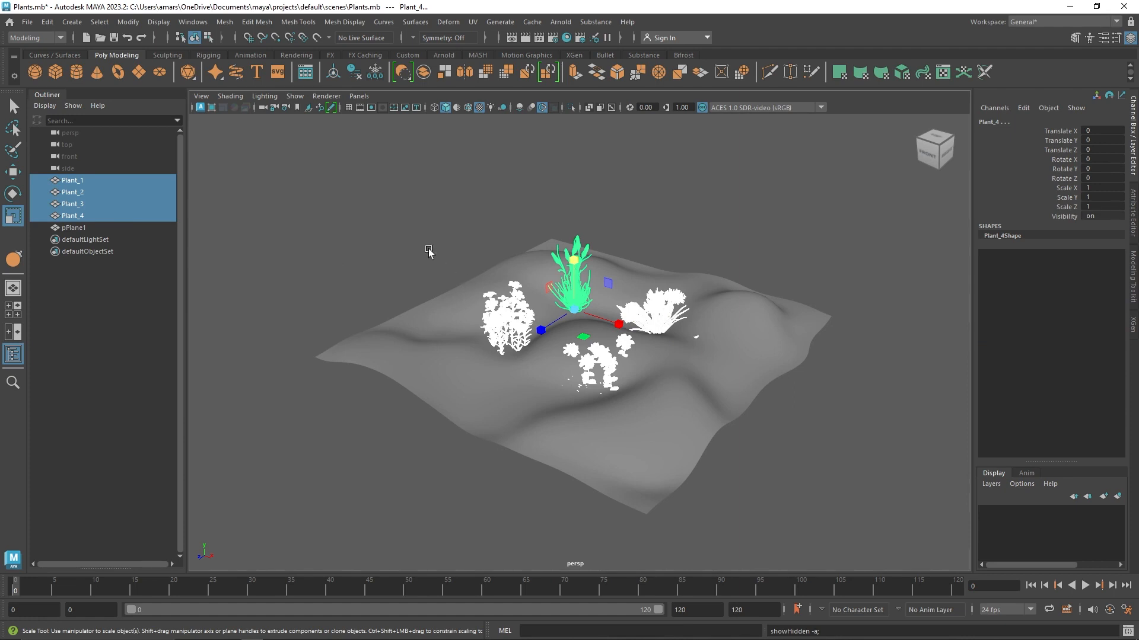
left_click(429, 255)
left_click_drag(593, 290, 554, 304, "alt")
right_click_drag(554, 304, 596, 308, "alt")
left_click_drag(596, 308, 557, 303, "alt")
Step: Hide Plant_1 through Plant_4 again and close the Outliner
left_click(116, 214)
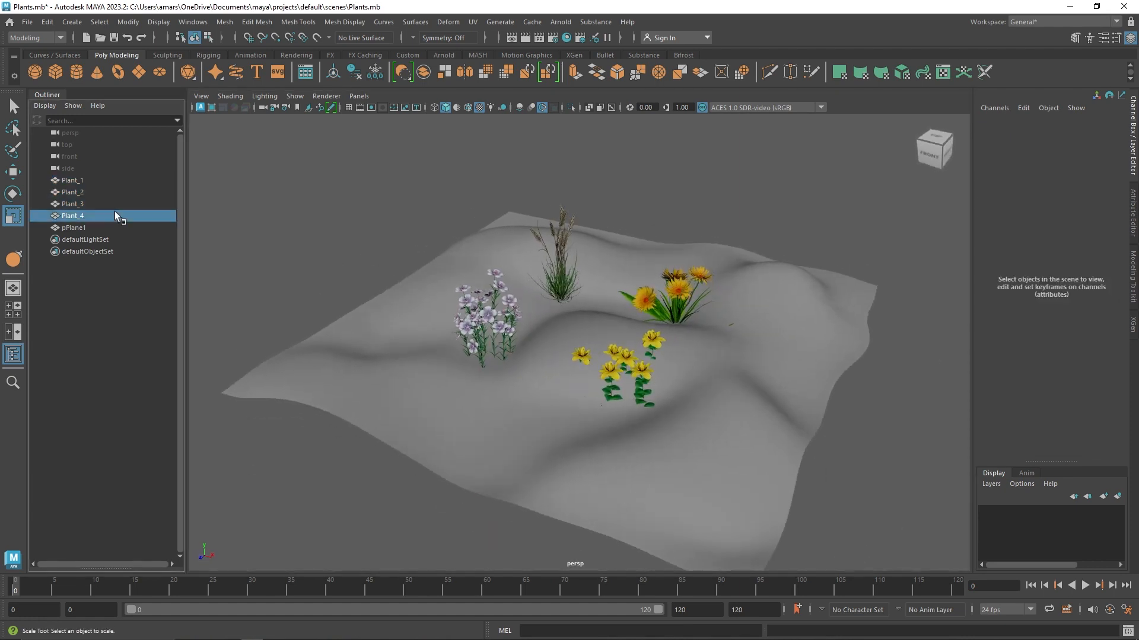
left_click(100, 180, "shift")
key("h")
left_click(337, 221)
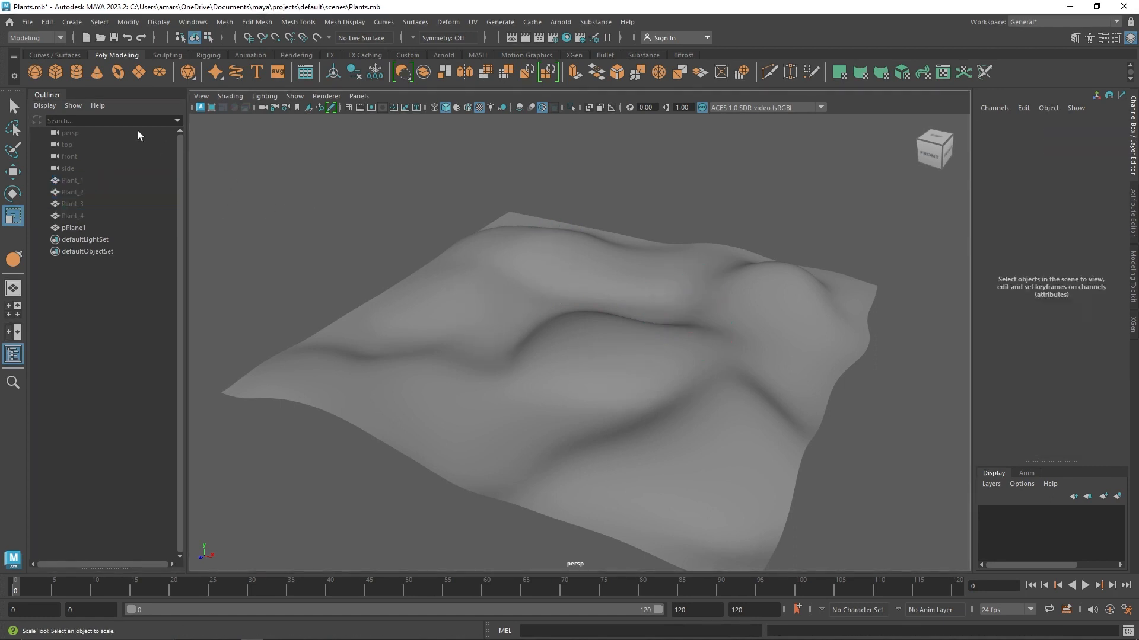
left_click(56, 94)
middle_click_drag(354, 248, 326, 255, "alt")
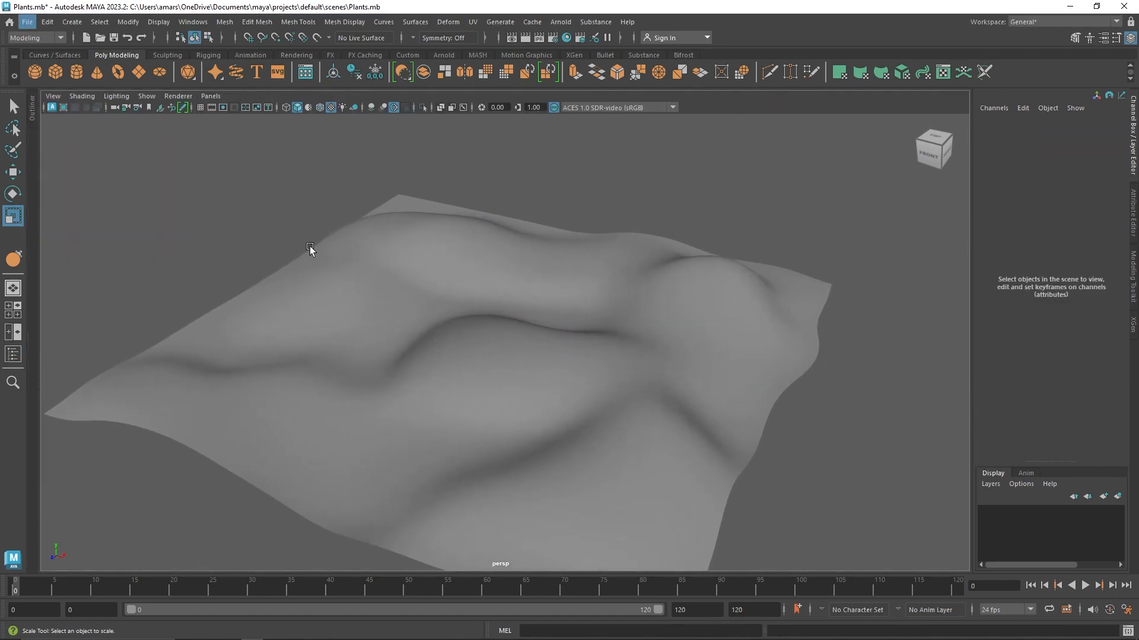
Step: Create a polygon sphere, cube and torus and place them side by side above the terrain, about 6 to 7 units high
left_click(34, 72)
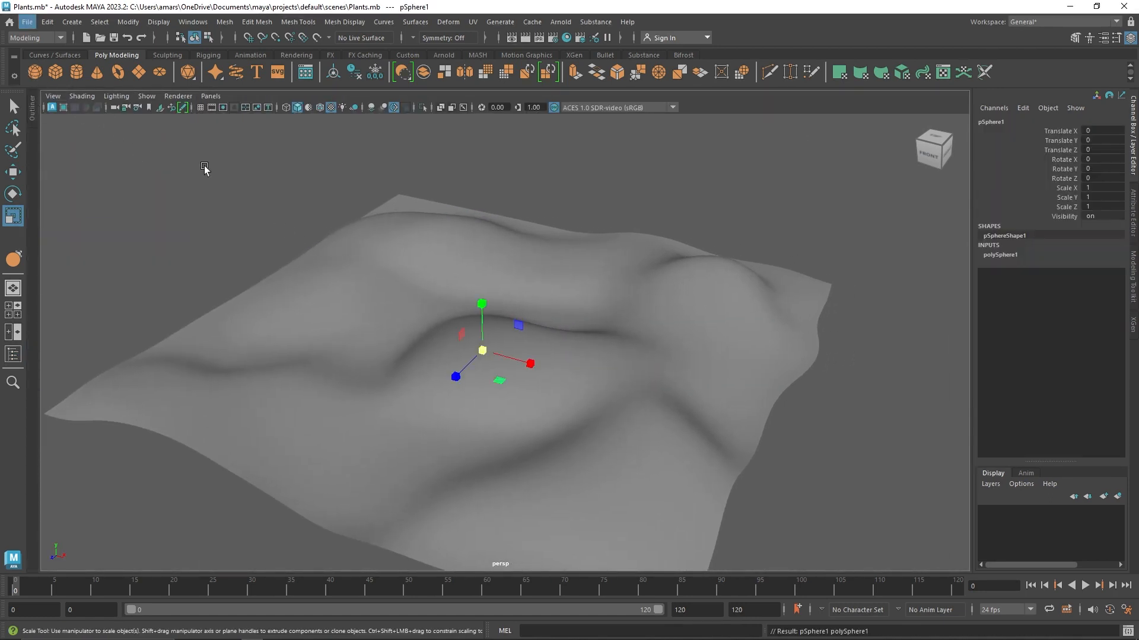
key("w")
left_click_drag(482, 303, 481, 228)
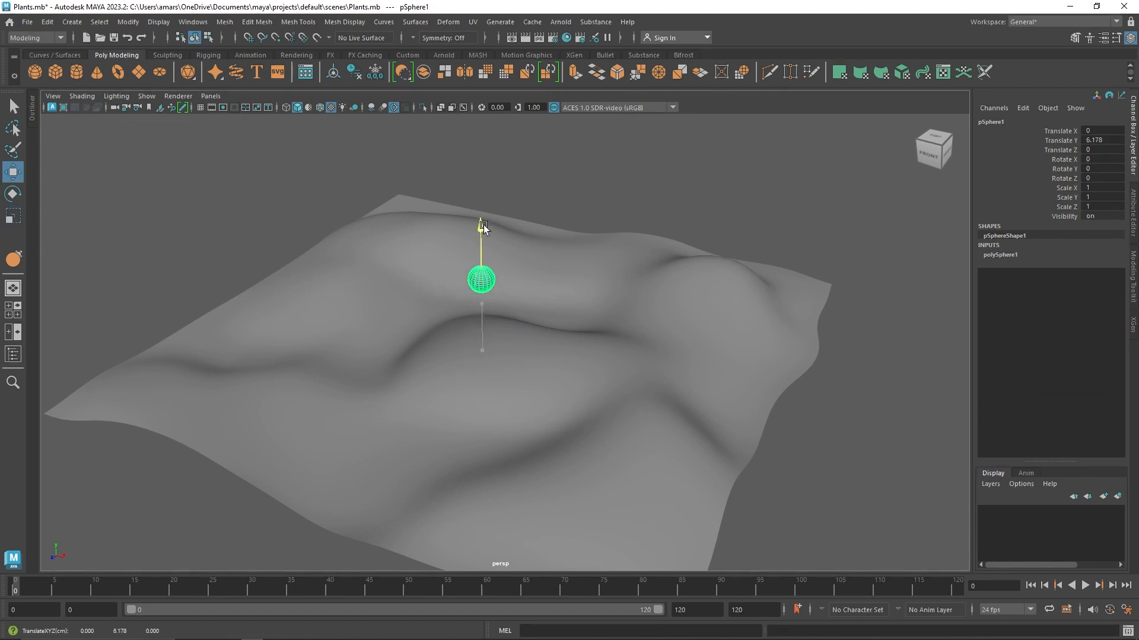
left_click_drag(521, 287, 435, 253)
left_click(57, 73)
left_click(118, 73)
Step: Create a MASH network from the torus, cube and sphere, and display its attributes
left_click(455, 263, "shift")
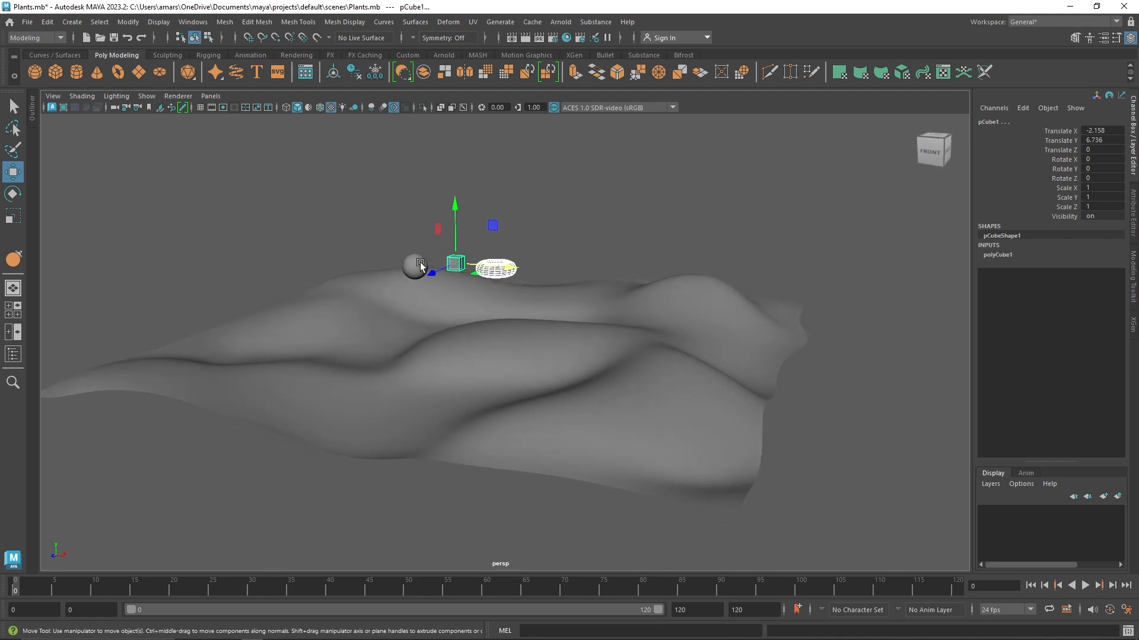
left_click(415, 266, "shift")
left_click(478, 55)
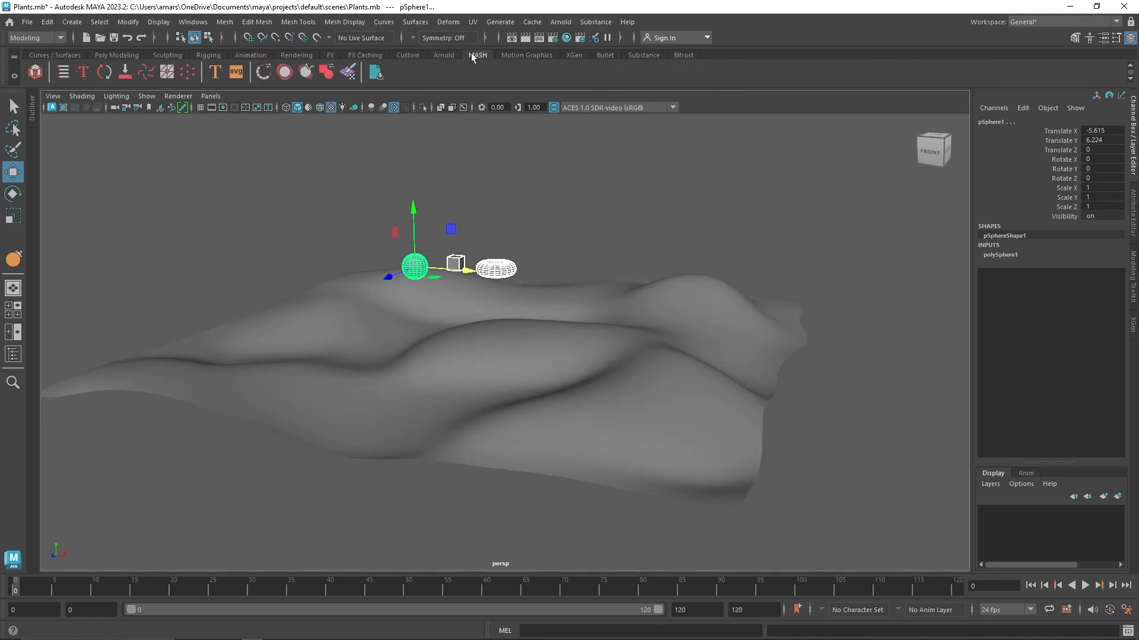
left_click(35, 73)
left_click(1132, 274)
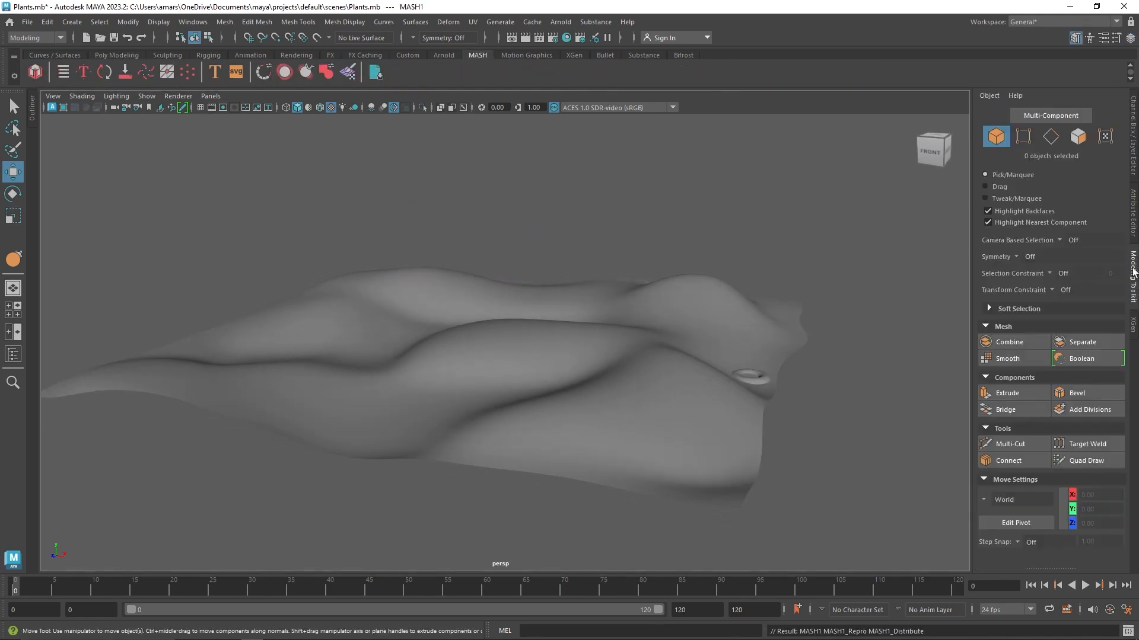
left_click(1132, 213)
mouse_move(701, 323)
left_mouse_down("alt")
mouse_move(698, 298)
mouse_move(704, 310)
mouse_move(747, 301)
mouse_move(695, 323)
left_mouse_up("alt")
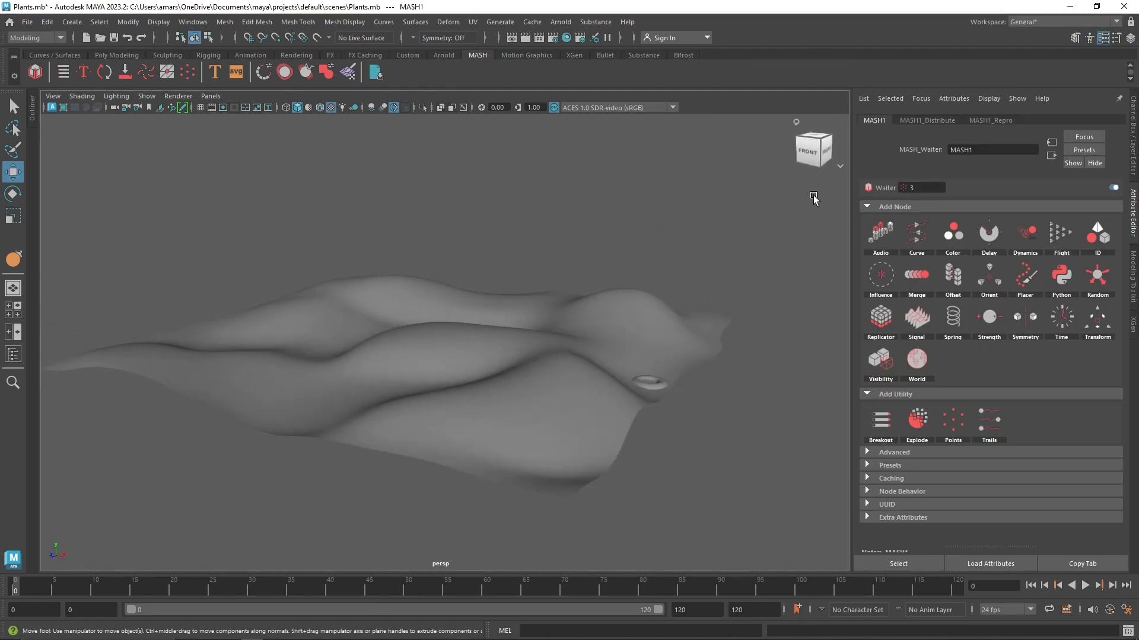
Step: Try 9 points in the MASH Distribute node, and set its number of points to 0
left_click(927, 119)
left_click_drag(999, 205, 1004, 206)
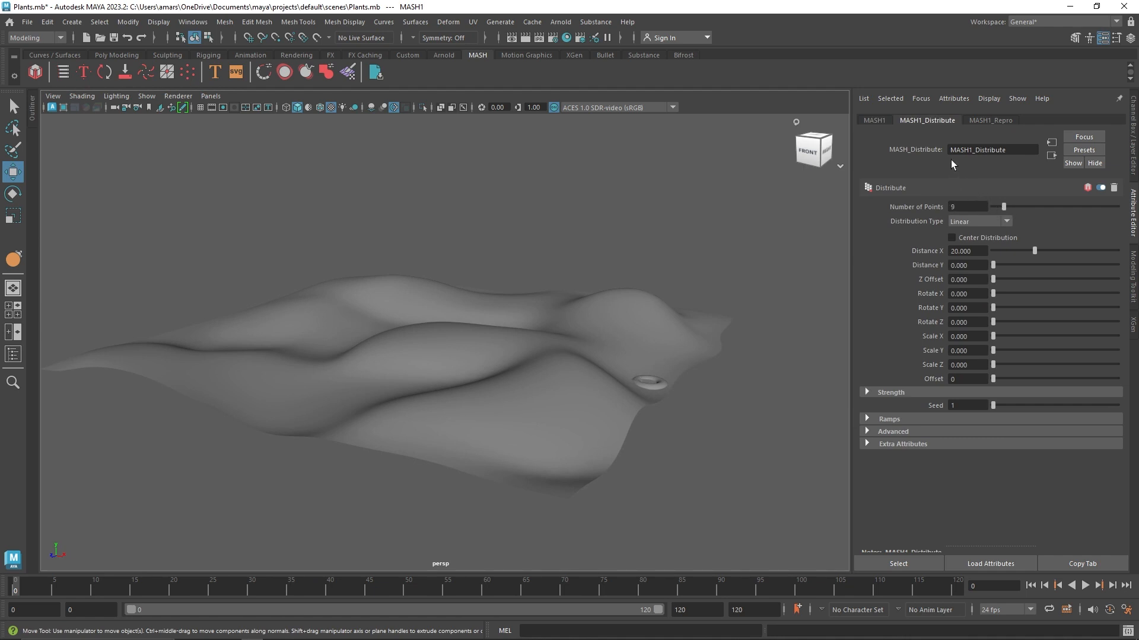
mouse_move(724, 279)
left_mouse_down("alt")
mouse_move(714, 312)
mouse_move(718, 288)
left_mouse_up("alt")
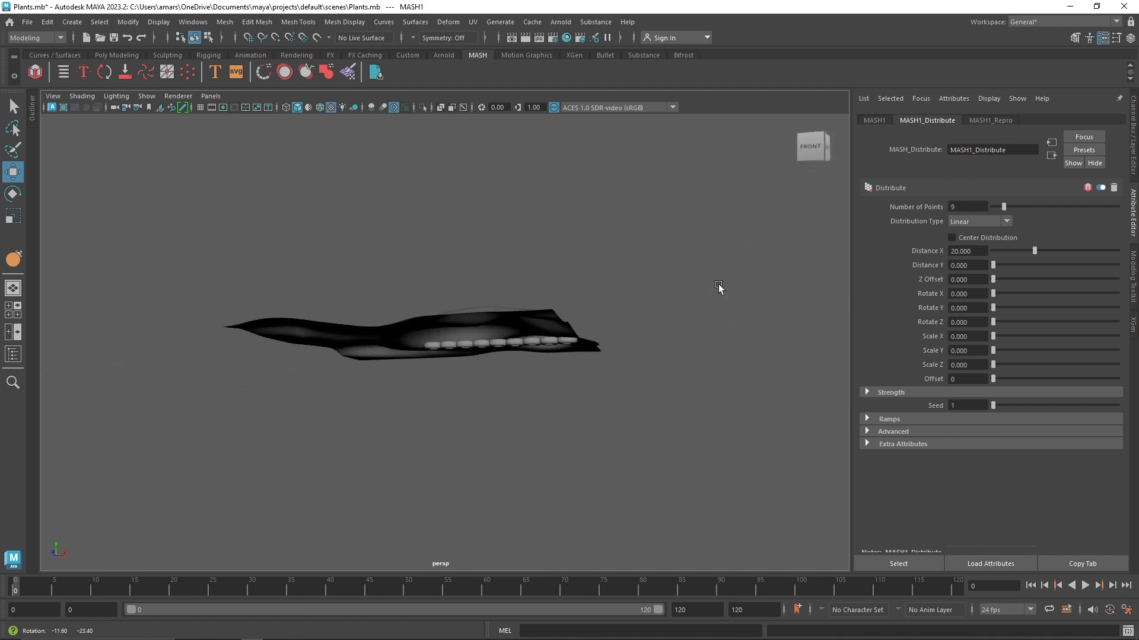
scroll(765, 261, "up", 3)
left_click_drag(1004, 206, 992, 207)
Step: Add a Placer node to the MASH network and frame the terrain for painting
left_click(874, 121)
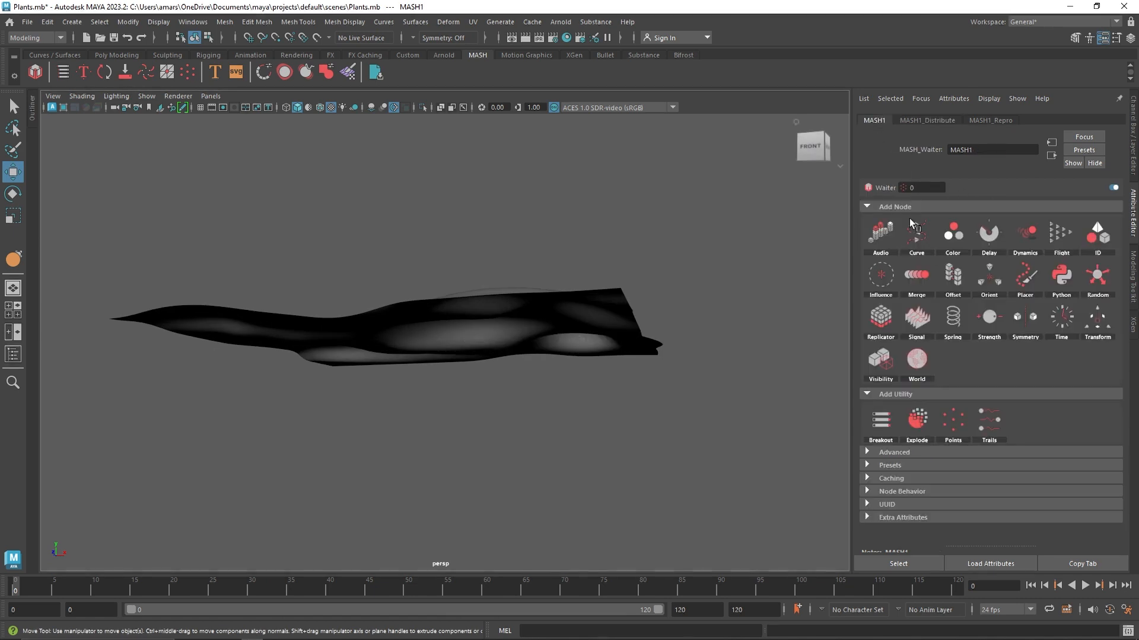
left_click(1024, 280)
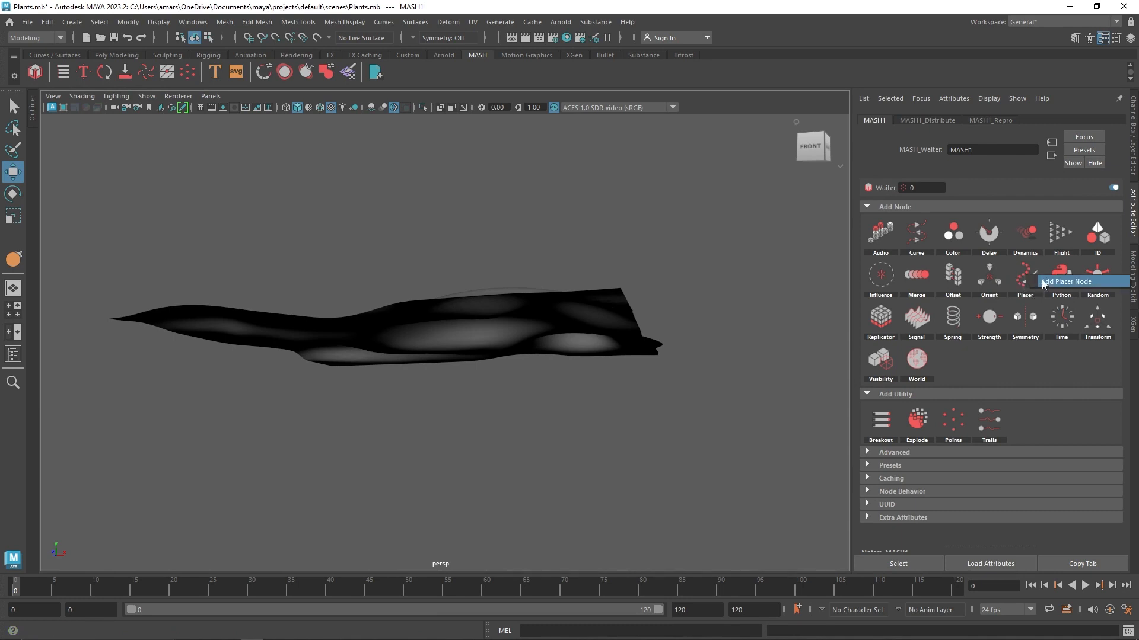
left_click(1041, 281)
left_click_drag(679, 285, 501, 304, "alt")
scroll(504, 326, "up", 2)
scroll(504, 326, "up", 2)
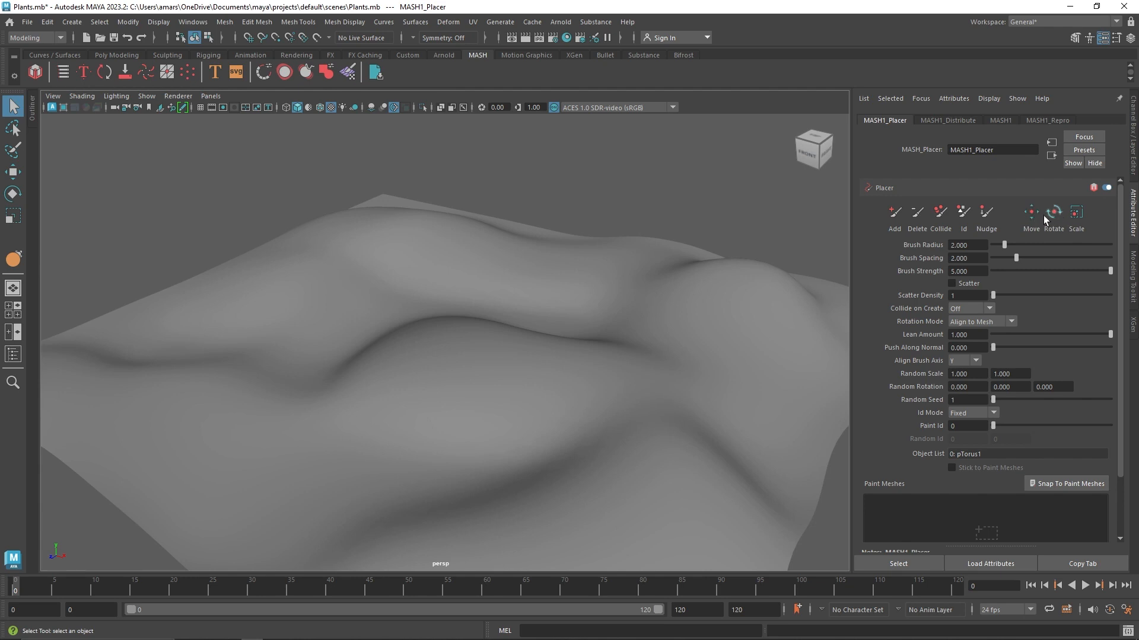
Step: Activate the Placer's Add brush and set the brush radius to about 2.245
left_click(895, 212)
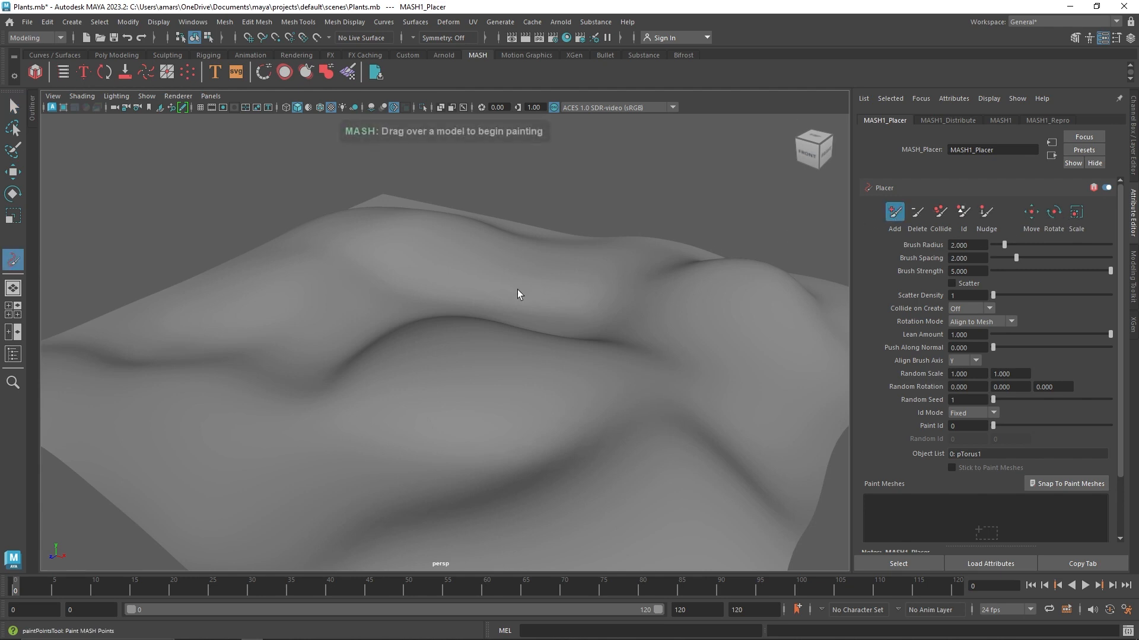
middle_click_drag(497, 273, 528, 294, "alt")
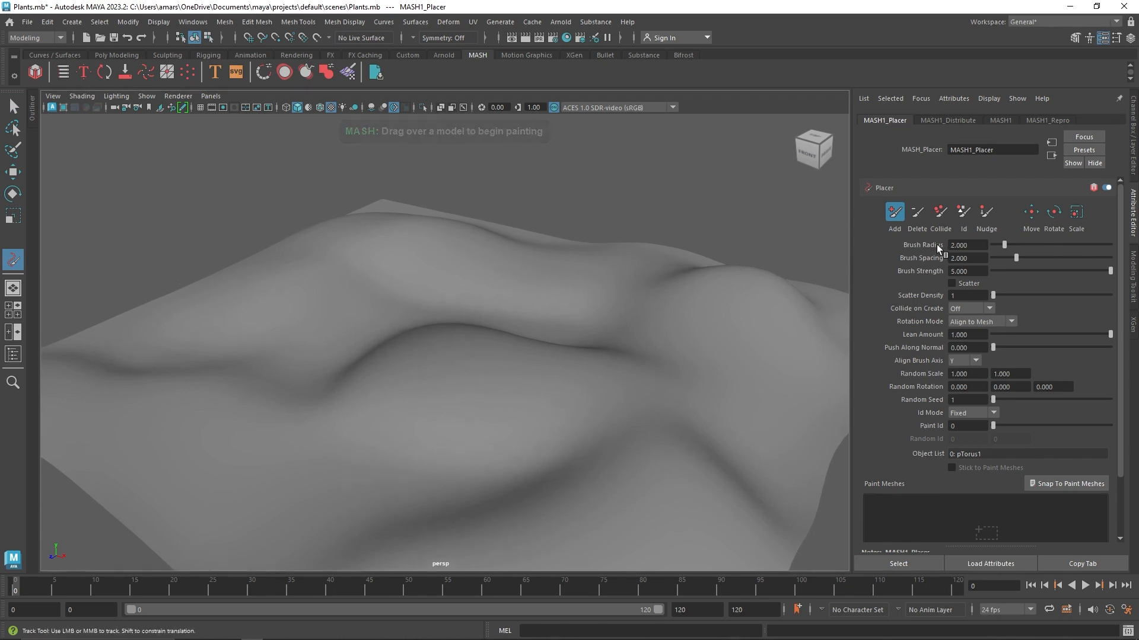
left_click_drag(1004, 244, 1006, 245)
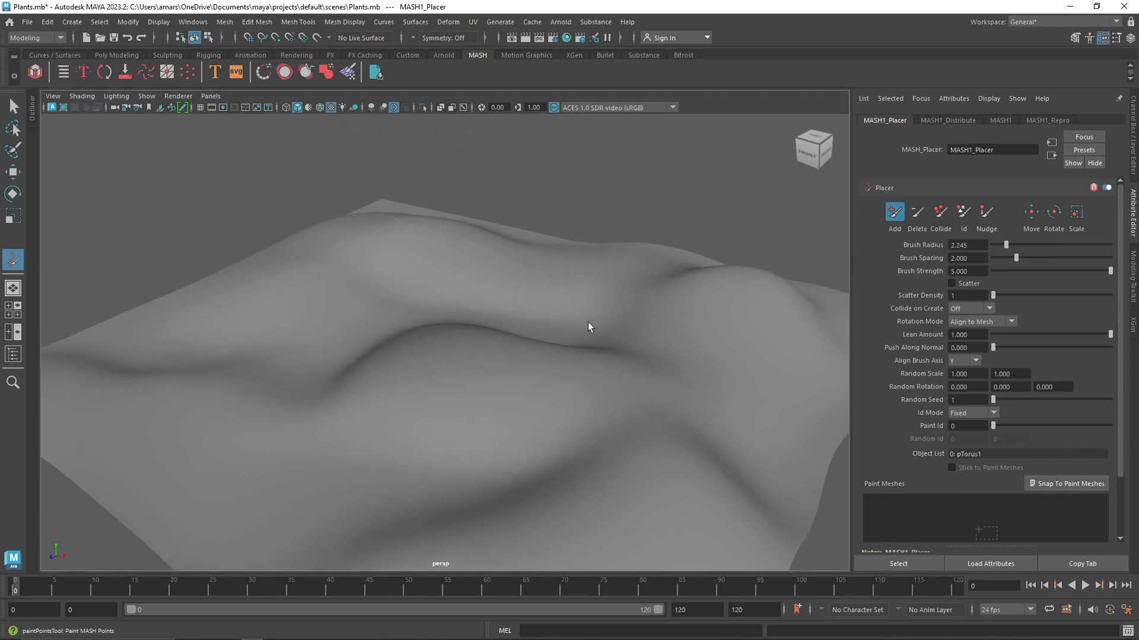
Step: Set the Add brush radius to about 1.245 and paint a winding chain of tori across the terrain
left_click_drag(525, 339, 545, 338)
left_click_drag(607, 307, 606, 307)
mouse_move(509, 355)
left_mouse_down()
mouse_move(419, 383)
mouse_move(389, 320)
mouse_move(574, 358)
mouse_move(561, 414)
mouse_move(615, 338)
mouse_move(618, 299)
left_mouse_up()
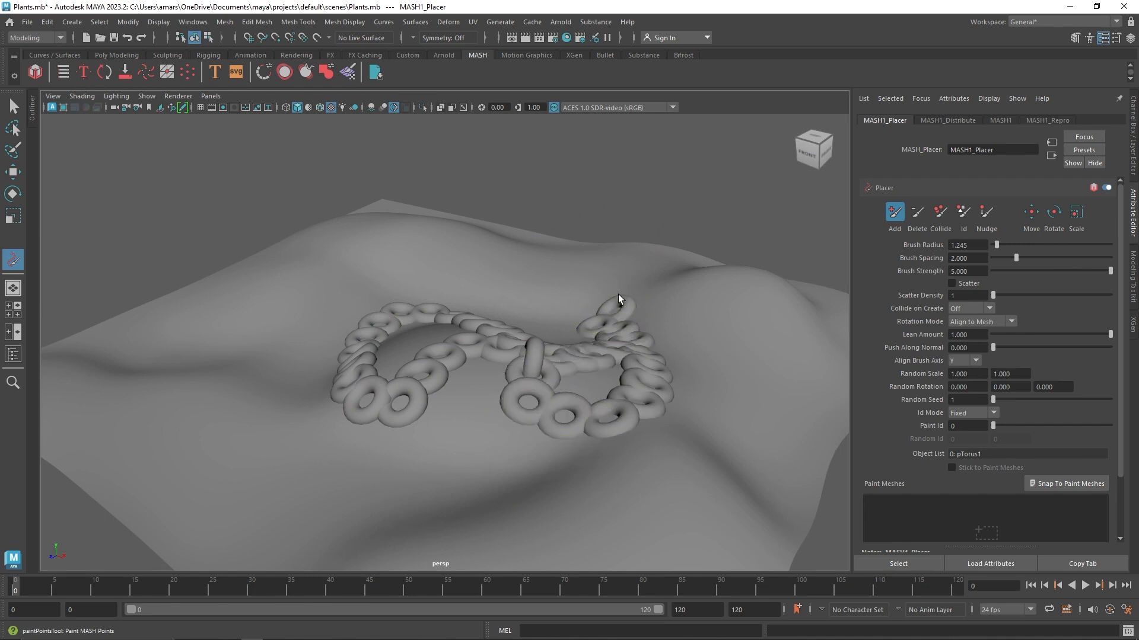
left_click(963, 212)
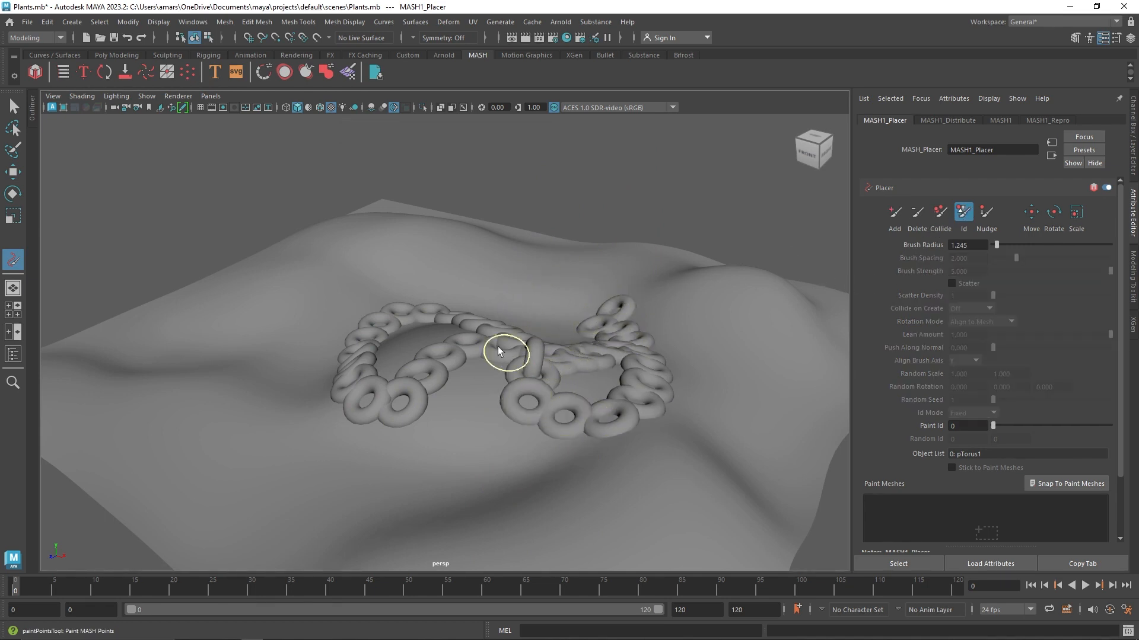
left_click(894, 211)
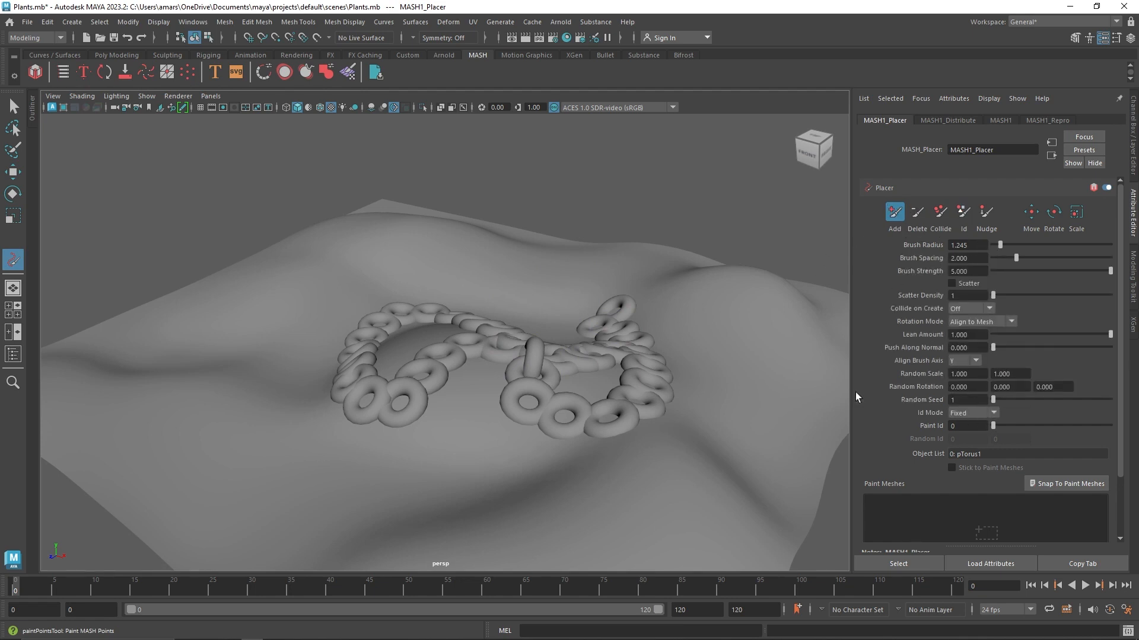
left_click_drag(566, 358, 593, 391)
Step: Erase part of the torus chain with the Placer's Delete brush and try the Collide brush on the remaining tori
left_click(917, 211)
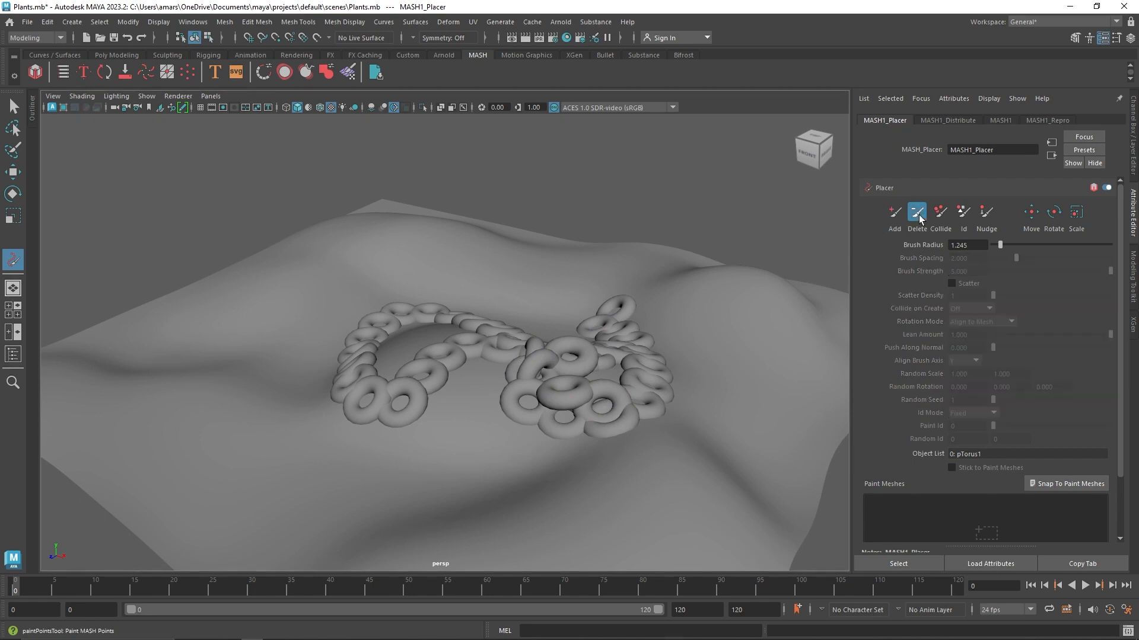
mouse_move(515, 372)
left_mouse_down()
mouse_move(404, 371)
mouse_move(377, 323)
mouse_move(340, 356)
left_mouse_up()
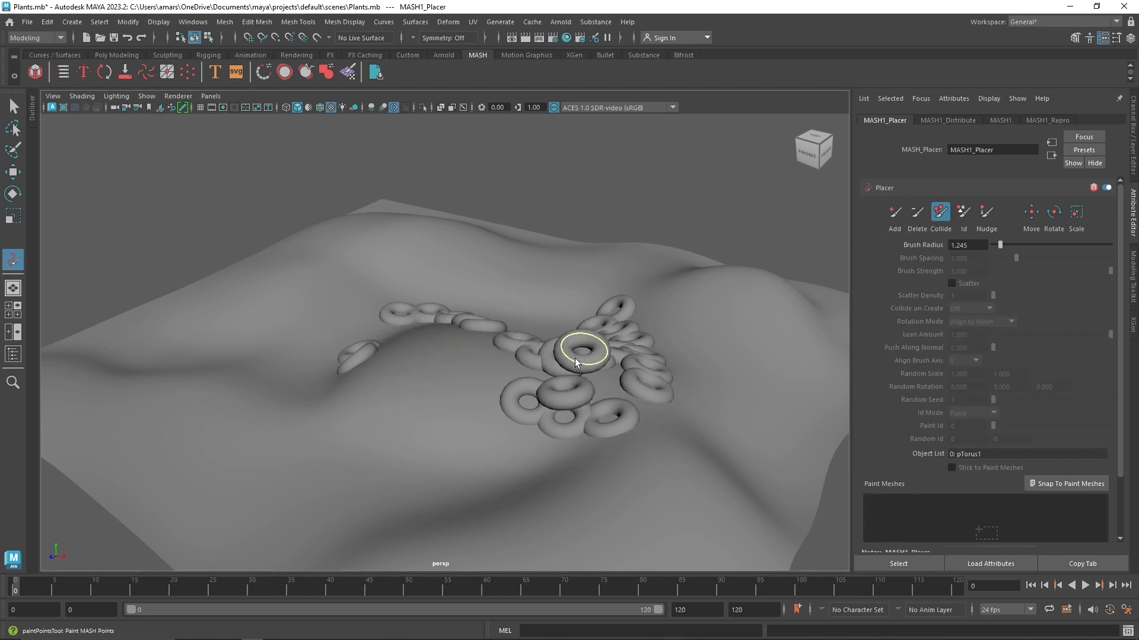
mouse_move(482, 322)
left_mouse_down("alt")
mouse_move(552, 385)
mouse_move(564, 437)
left_mouse_up("alt")
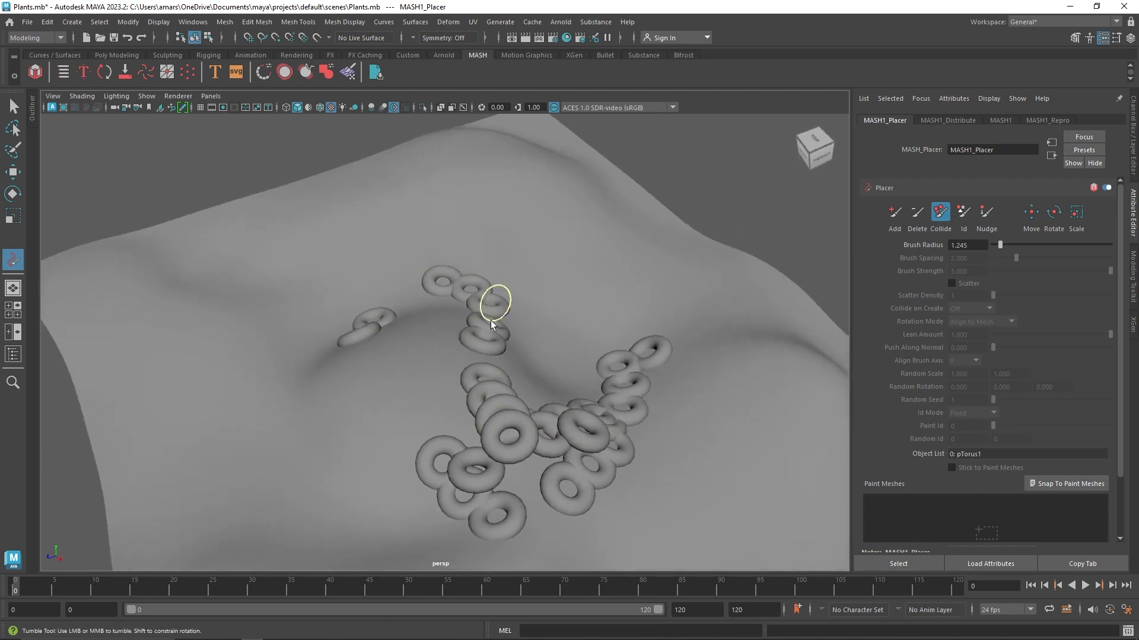
Step: Push the remaining tori along the terrain with the Nudge brush and set its radius to about 16.481
left_click(964, 211)
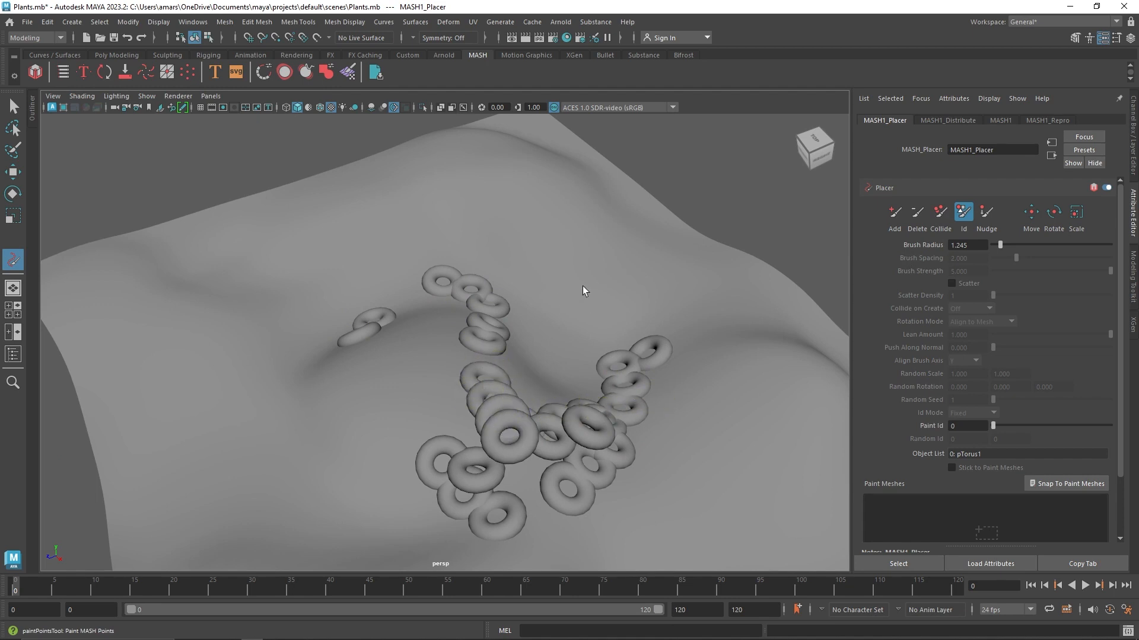
left_click(985, 211)
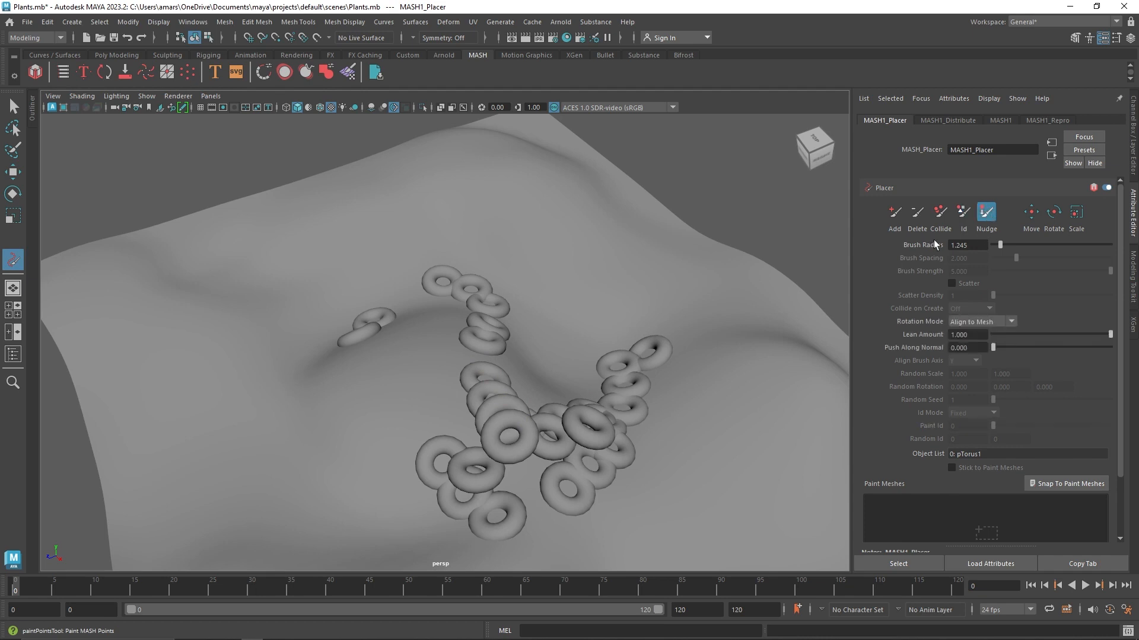
mouse_move(554, 414)
left_mouse_down()
mouse_move(496, 402)
mouse_move(486, 324)
mouse_move(435, 285)
mouse_move(510, 386)
mouse_move(464, 312)
left_mouse_up()
key("b")
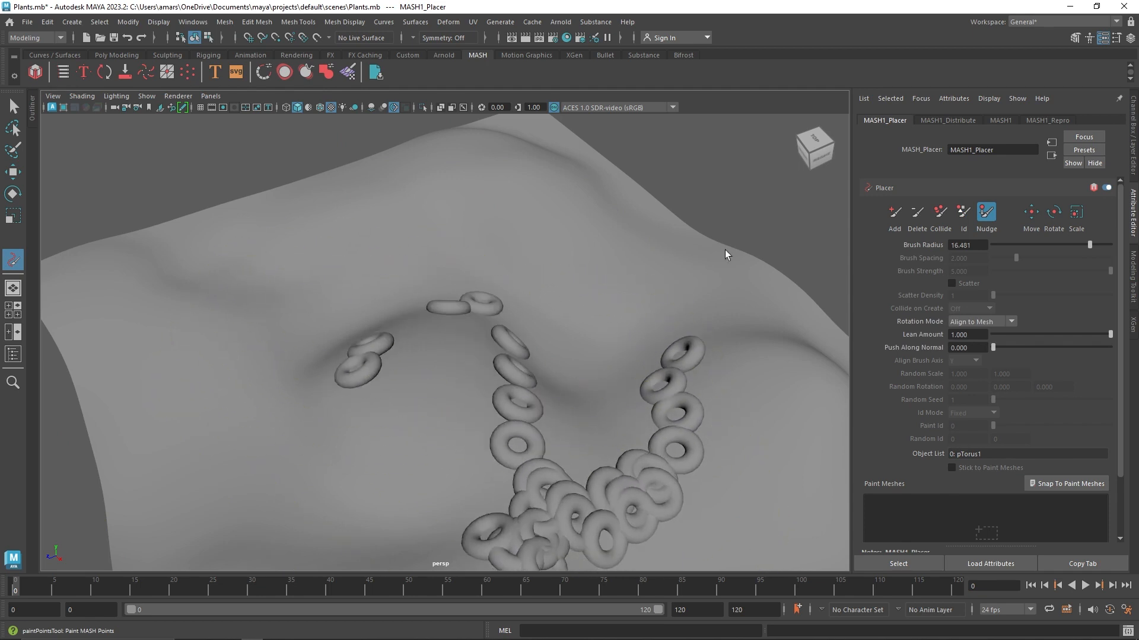
Step: Try the Placer's Move tool on a torus, and reselect the MASH1 network to display its Placer attributes
left_click(1031, 212)
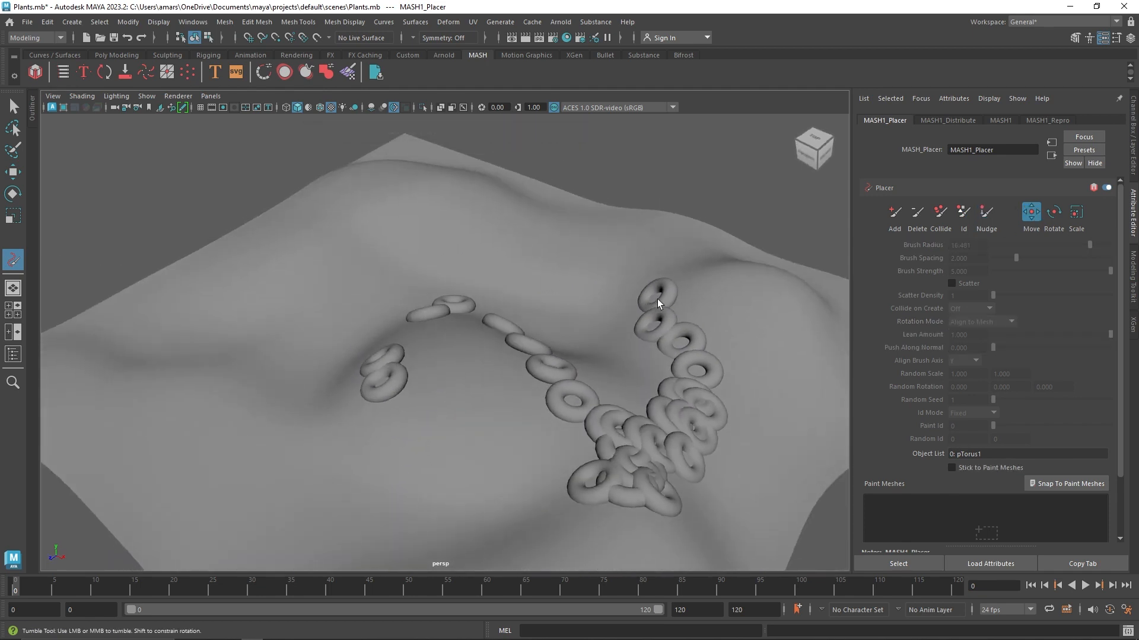
left_click(667, 300)
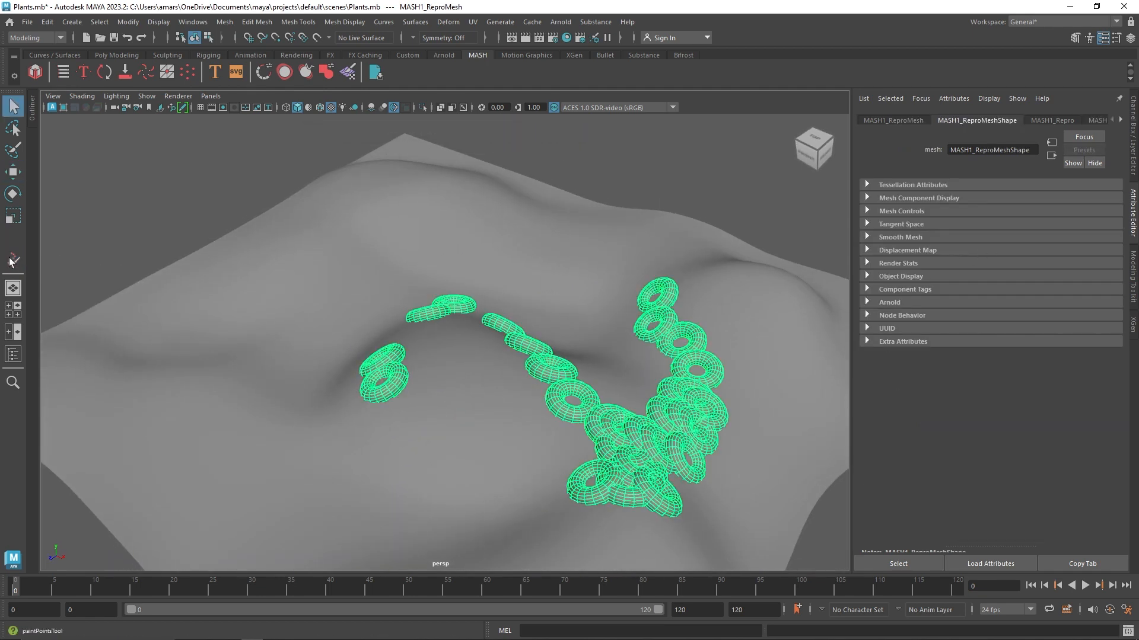
left_click(34, 112)
left_click(73, 310)
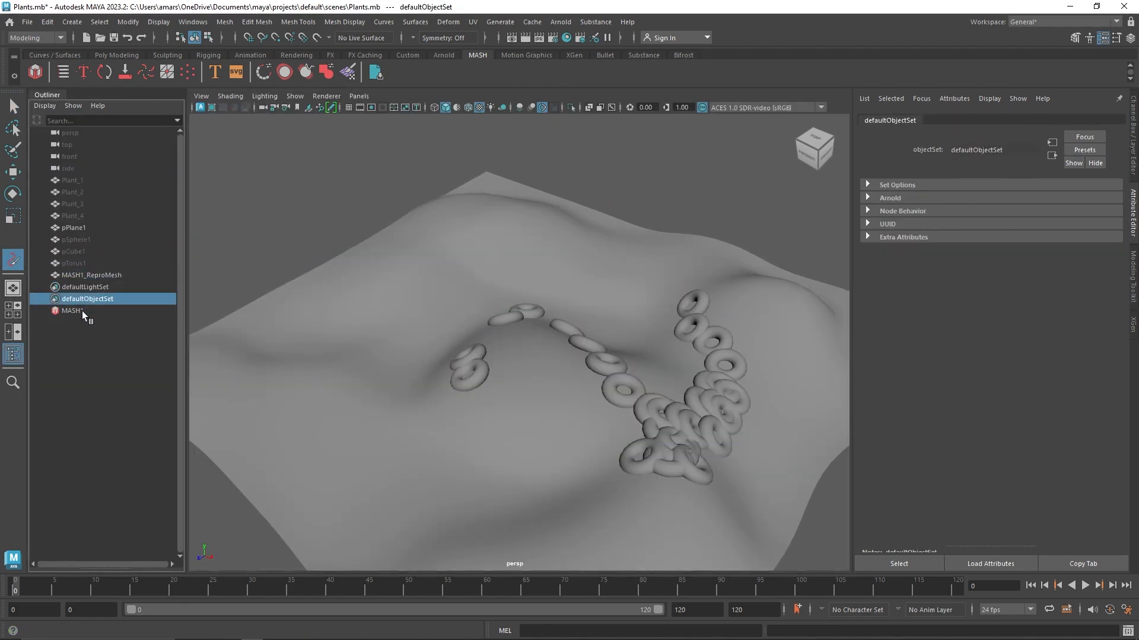
key("q")
left_click(920, 120)
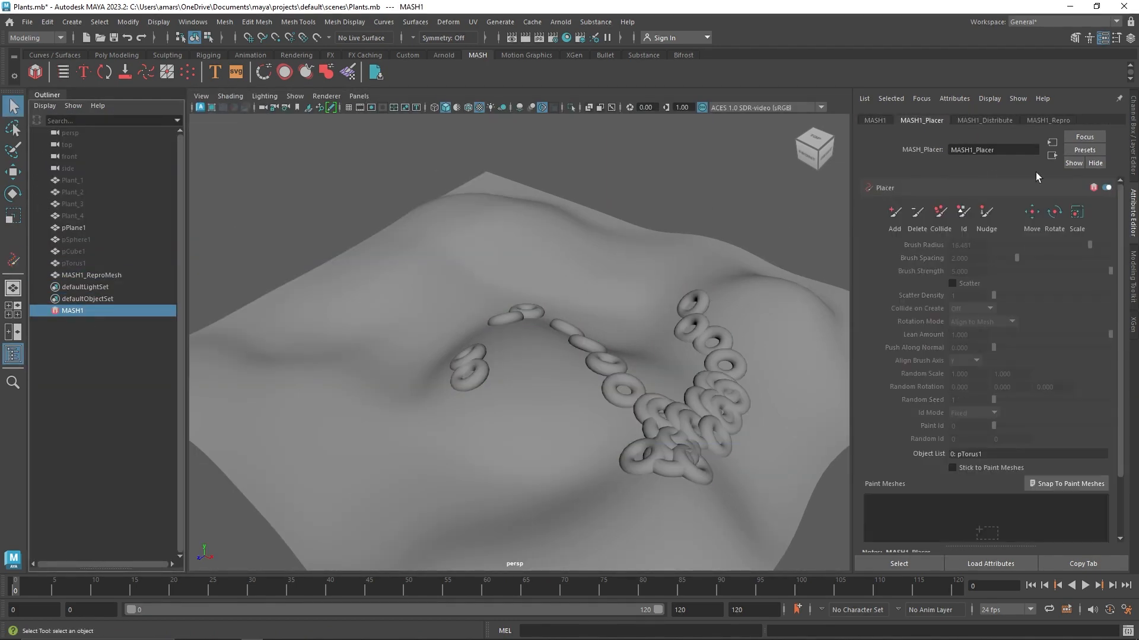
Step: Resize the Delete brush radius to about 8.408 and erase the crowded tori, leaving a few around the hill
left_click(904, 218)
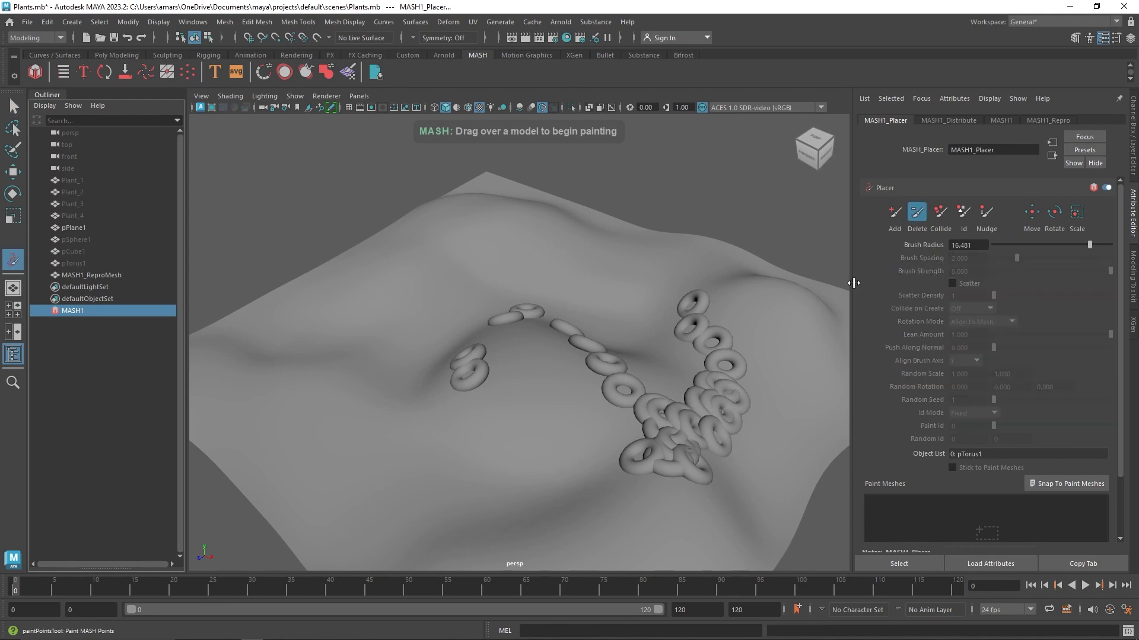
left_click(706, 362)
key("ctrl+z")
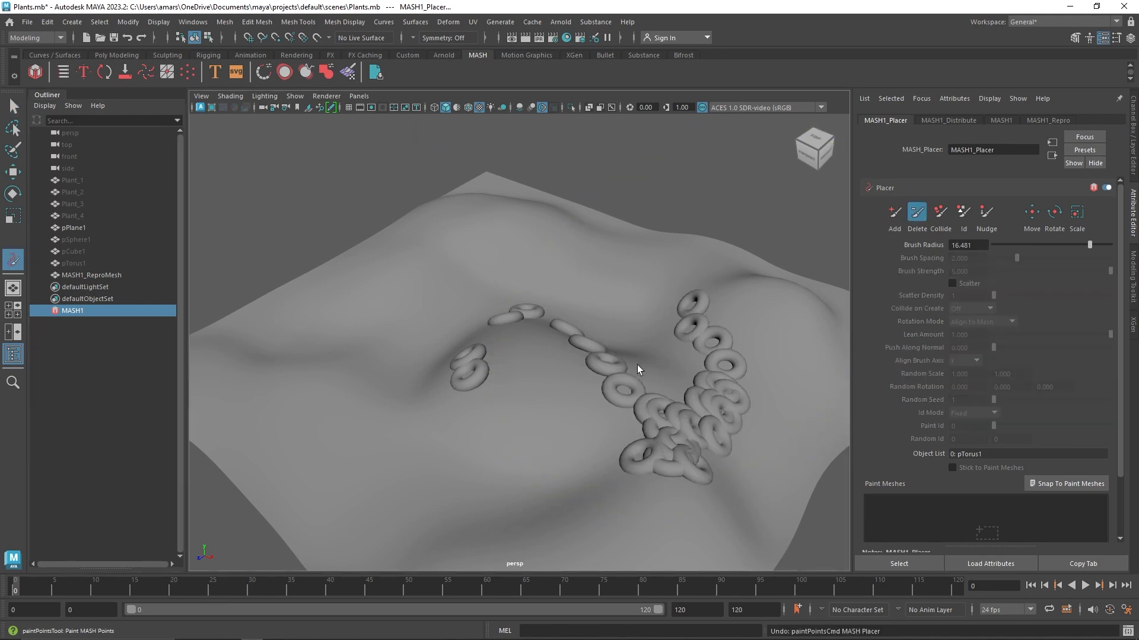
key("b")
left_click_drag(617, 363, 597, 366)
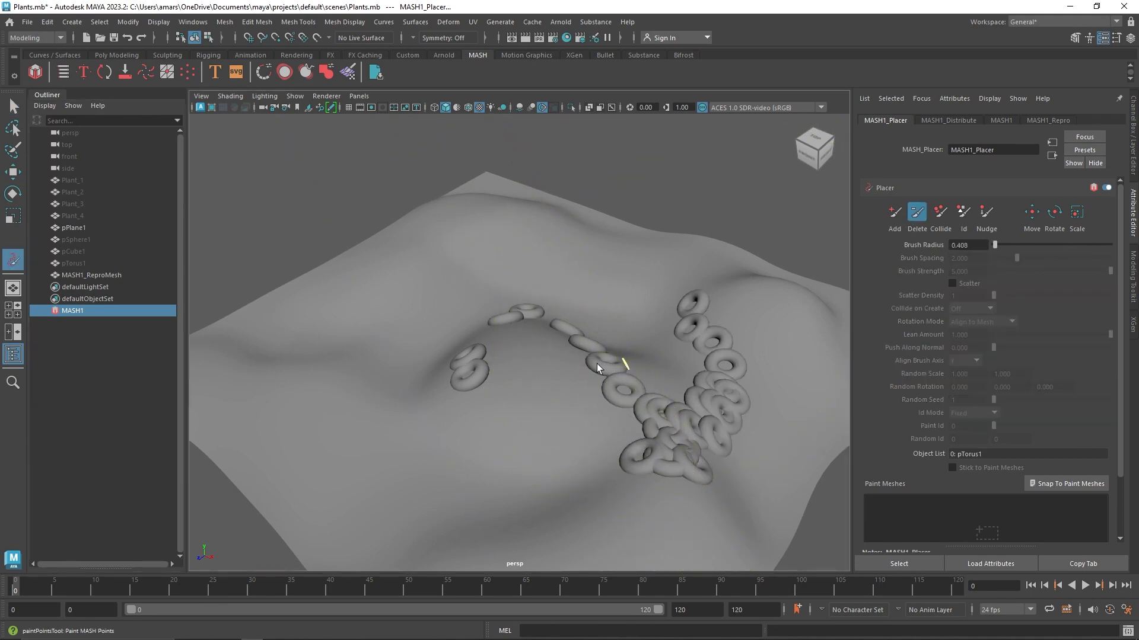
key("b")
left_click_drag(720, 398, 724, 399)
left_click(723, 398)
Step: Add two more tori beside the existing ones on the hill with the Add brush, and activate the Placer's Move tool
left_click(1032, 212)
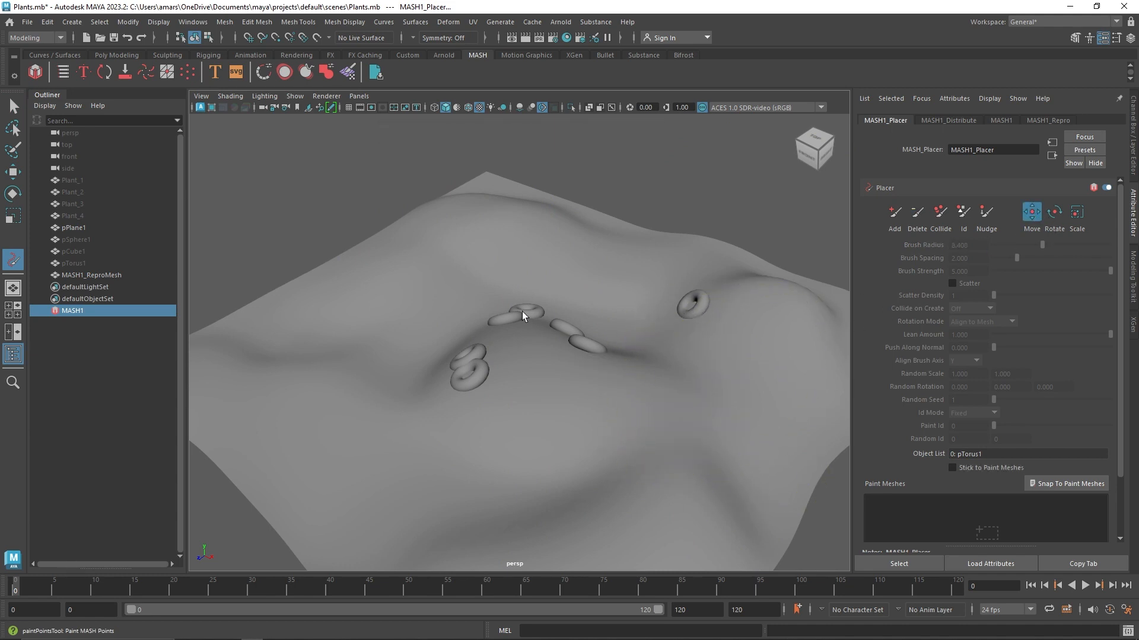
left_click_drag(581, 321, 561, 333, "alt")
scroll(574, 351, "up", 5)
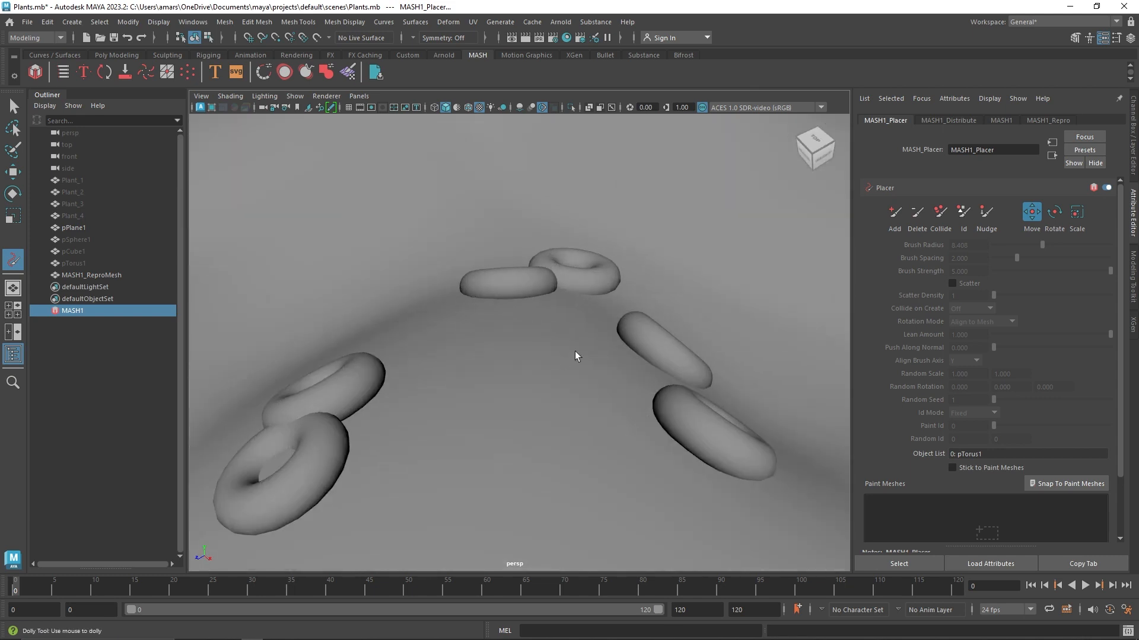
left_click(895, 211)
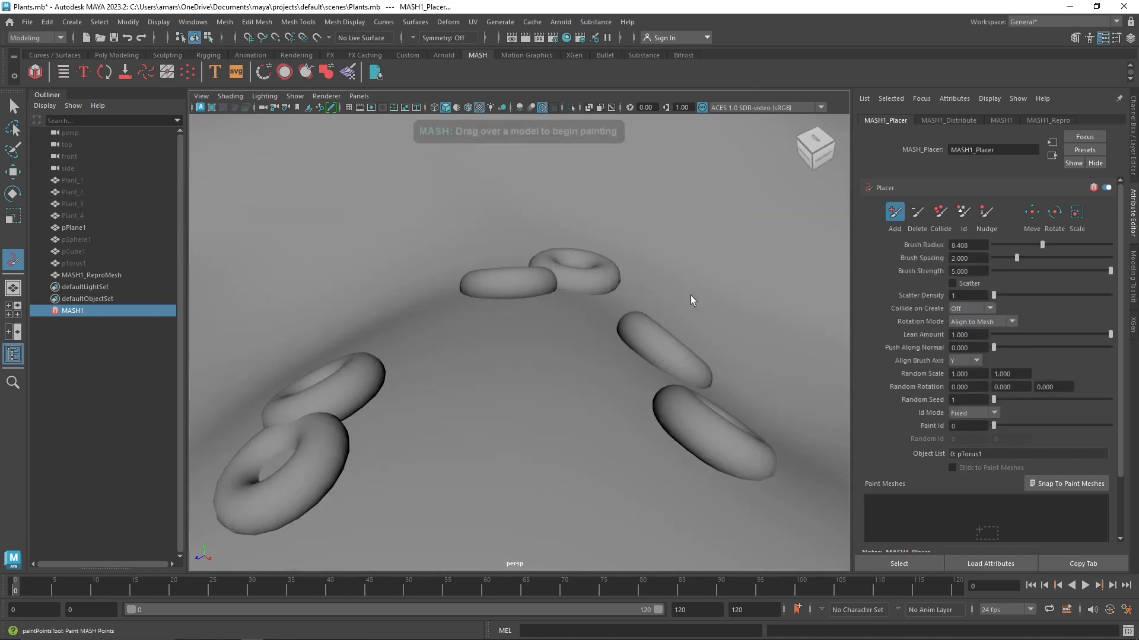
left_click(690, 296)
left_click(1034, 214)
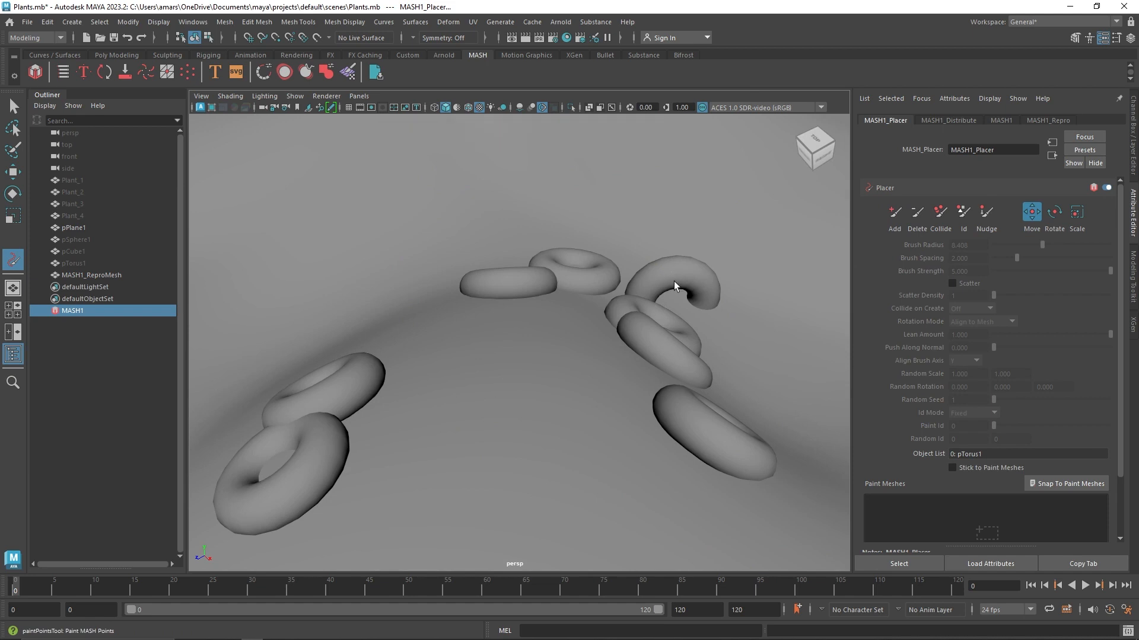
Step: Rotate the newly added torus and a neighbouring torus on the hill with the Placer's Rotate tool
scroll(690, 257, "down", 3)
left_click(1054, 211)
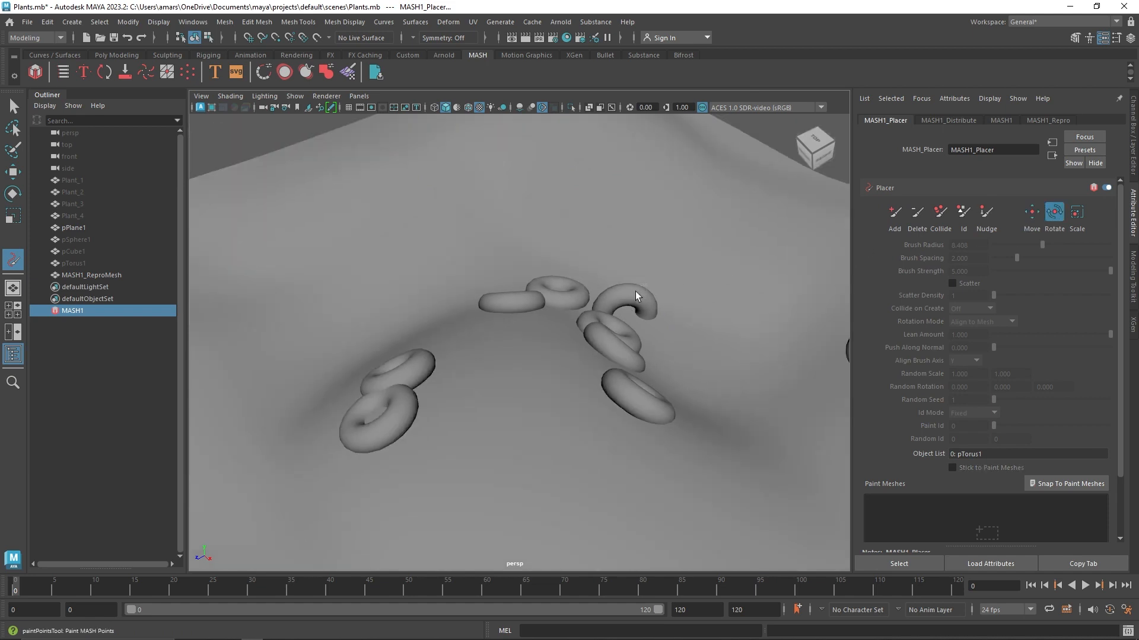
left_click(635, 291)
left_click_drag(632, 314, 589, 326)
left_click(553, 295)
Step: Move three individual tori apart on the hill with the Placer's Move tool
left_click(1031, 211)
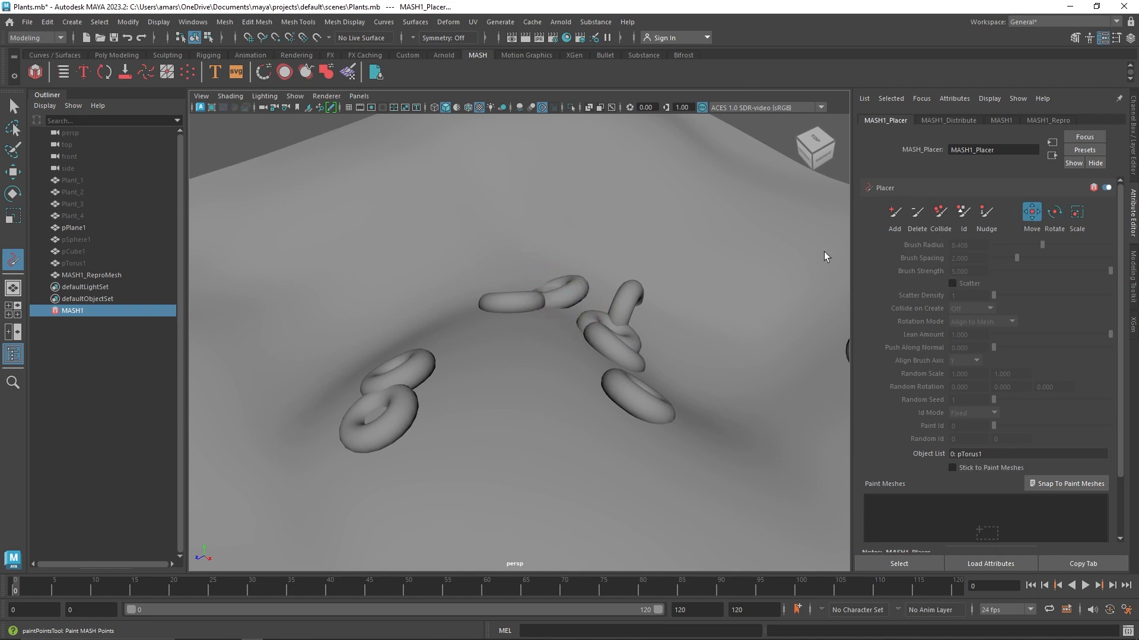
left_click(514, 309)
left_click_drag(508, 302, 490, 273)
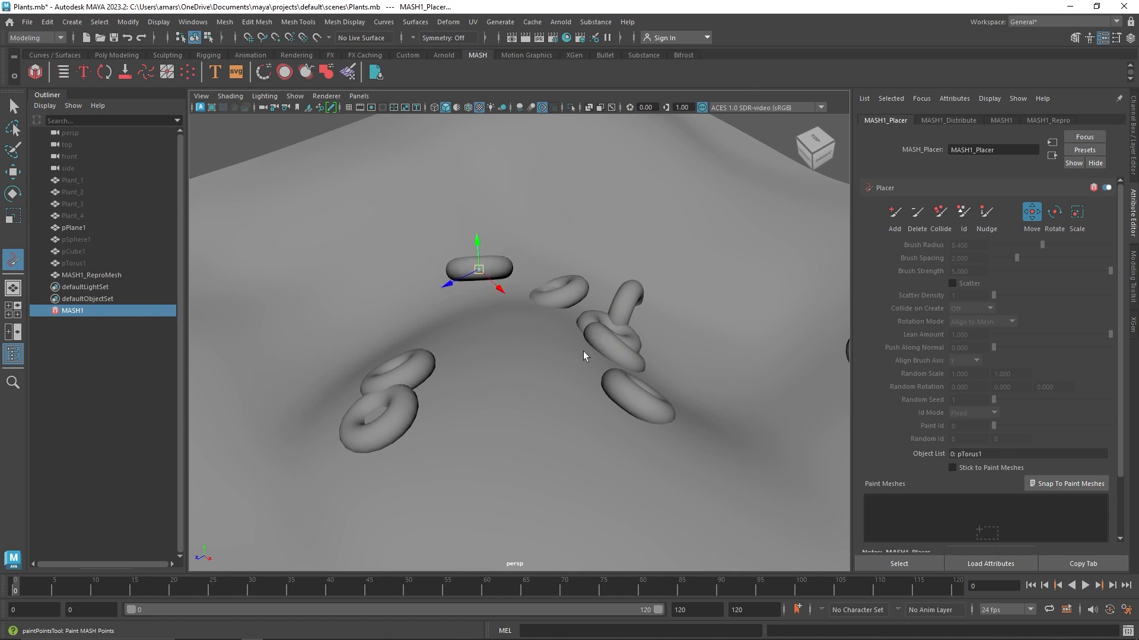
left_click(631, 405)
left_click_drag(630, 405, 687, 410)
left_click(403, 359)
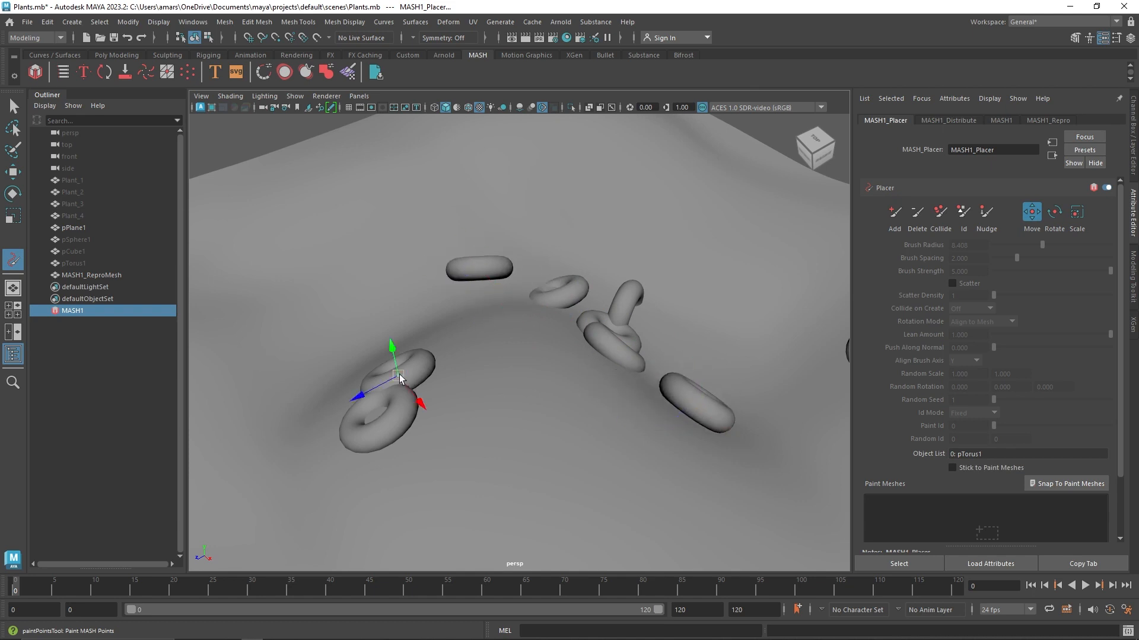
left_click_drag(403, 359, 518, 333)
Step: Enlarge one torus with the Placer's Scale tool and shift the torus at the chain's opposite end slightly
left_click(1077, 211)
left_click(459, 315)
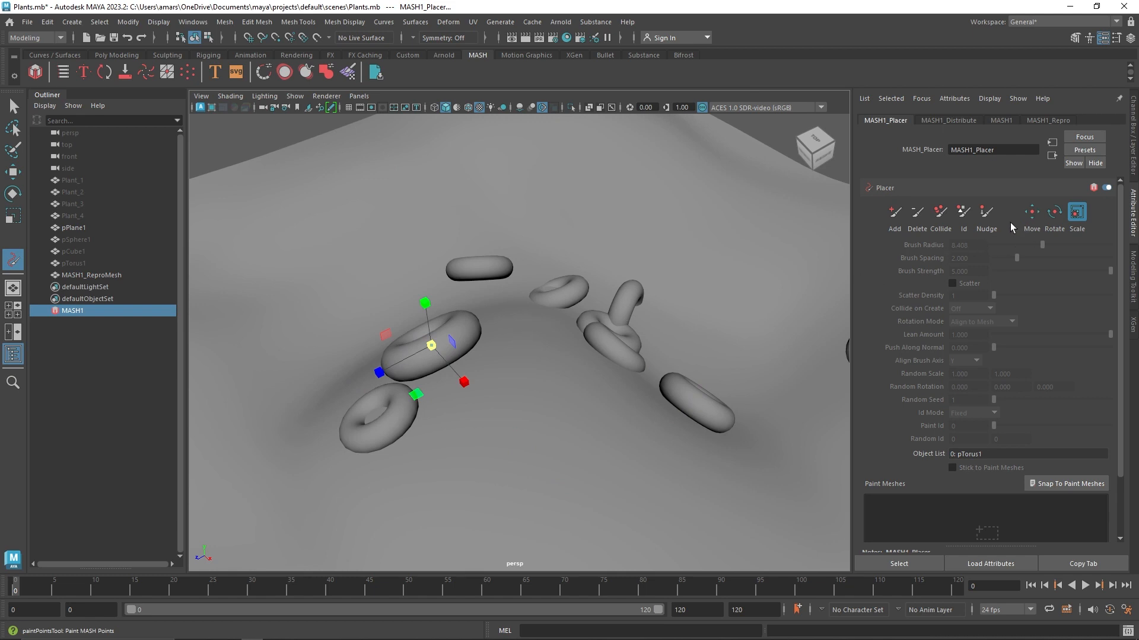
left_click(1031, 214)
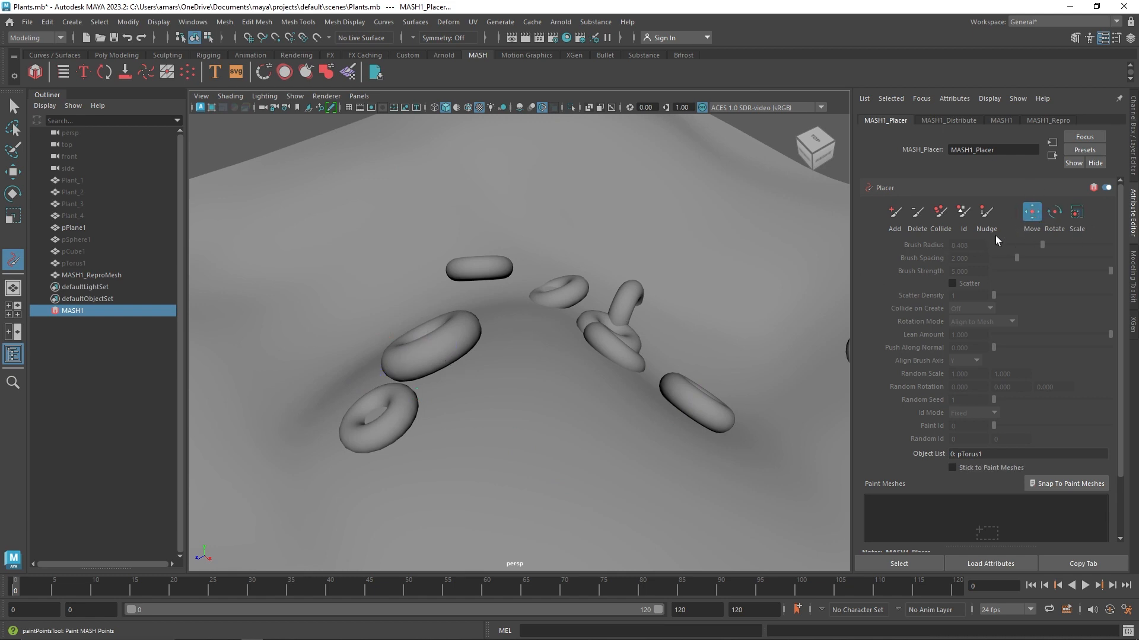
mouse_move(699, 405)
left_click_drag(700, 404, 684, 392)
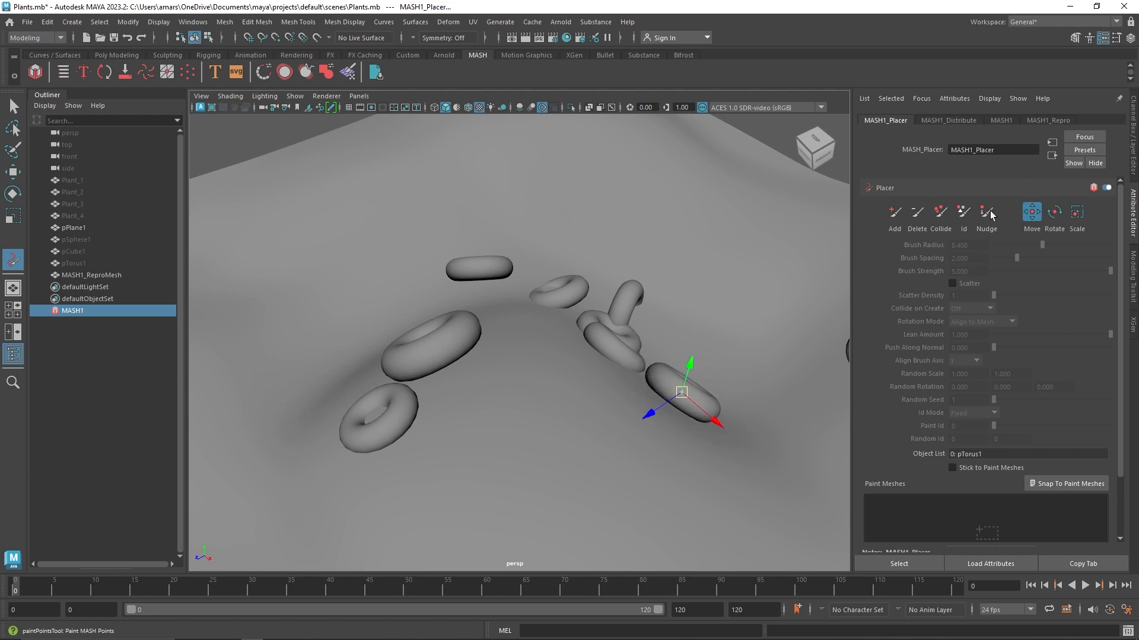
left_click(1055, 214)
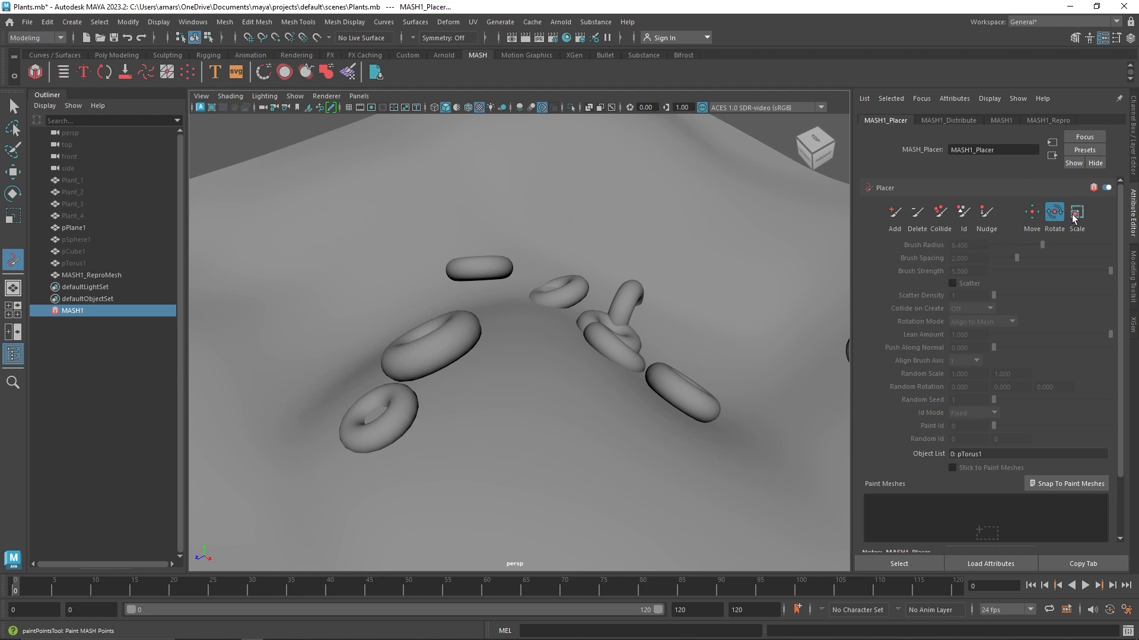
left_click(1075, 214)
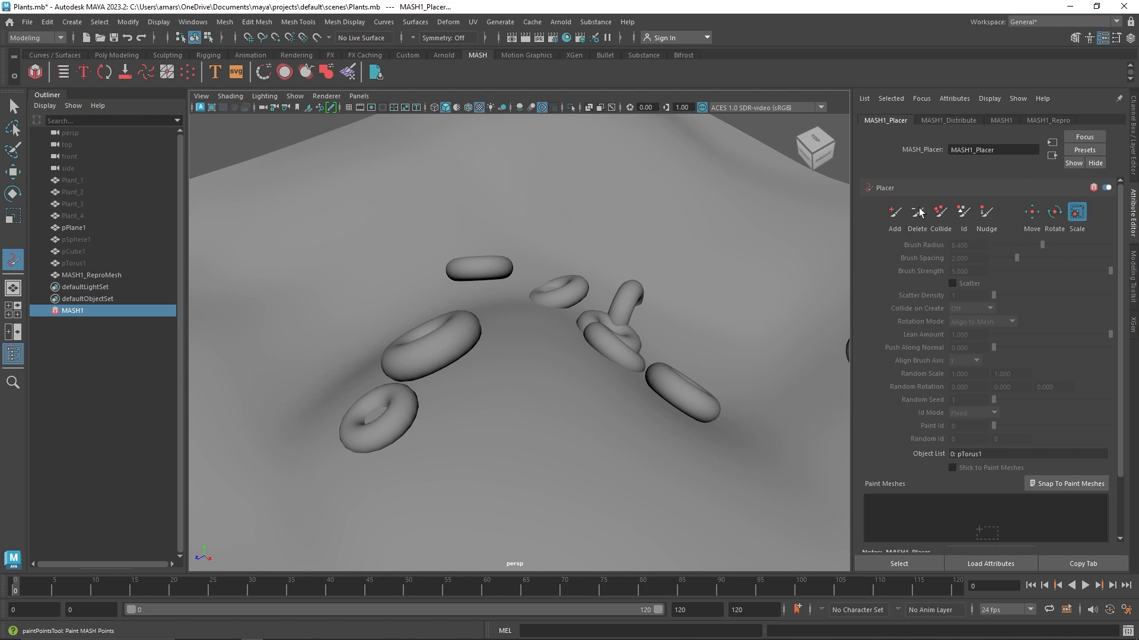
Step: Paint a cluster of additional tori over the hill slope with the Placer's Add brush
left_click(894, 213)
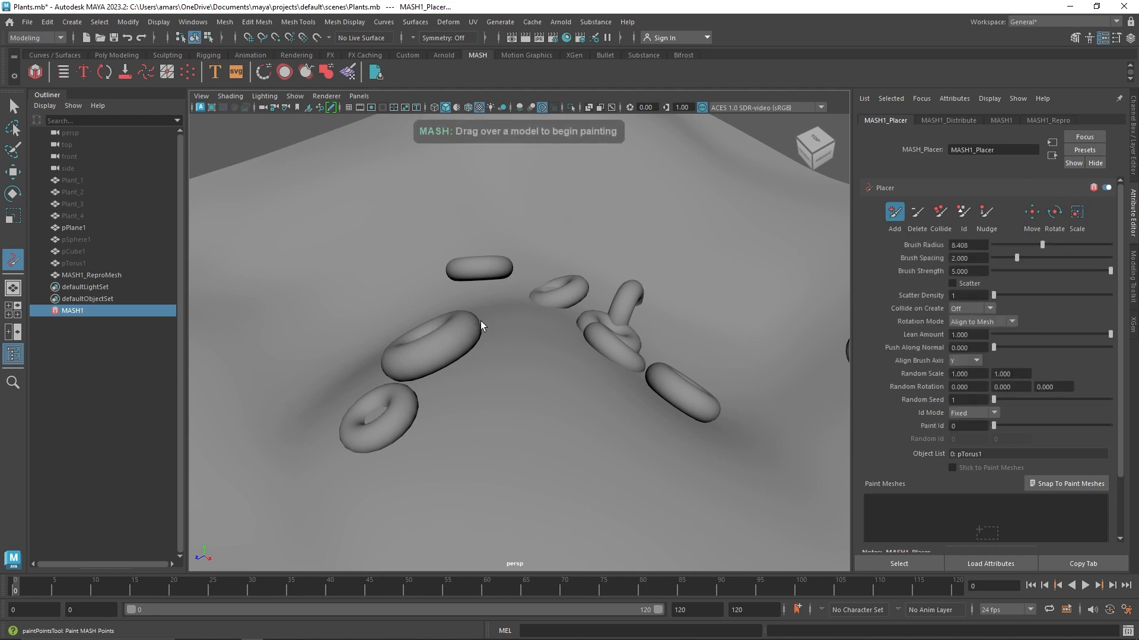
mouse_move(480, 318)
left_mouse_down()
mouse_move(418, 356)
mouse_move(526, 379)
left_mouse_up()
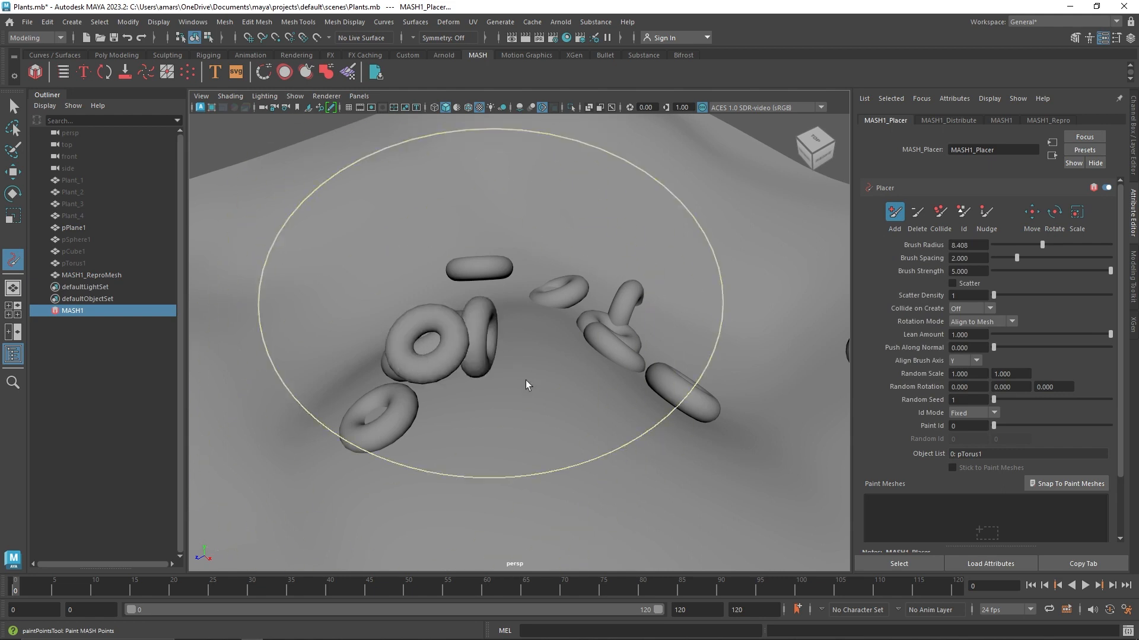
scroll(550, 411, "down", 3)
scroll(551, 415, "down", 2)
left_click_drag(552, 416, 590, 424)
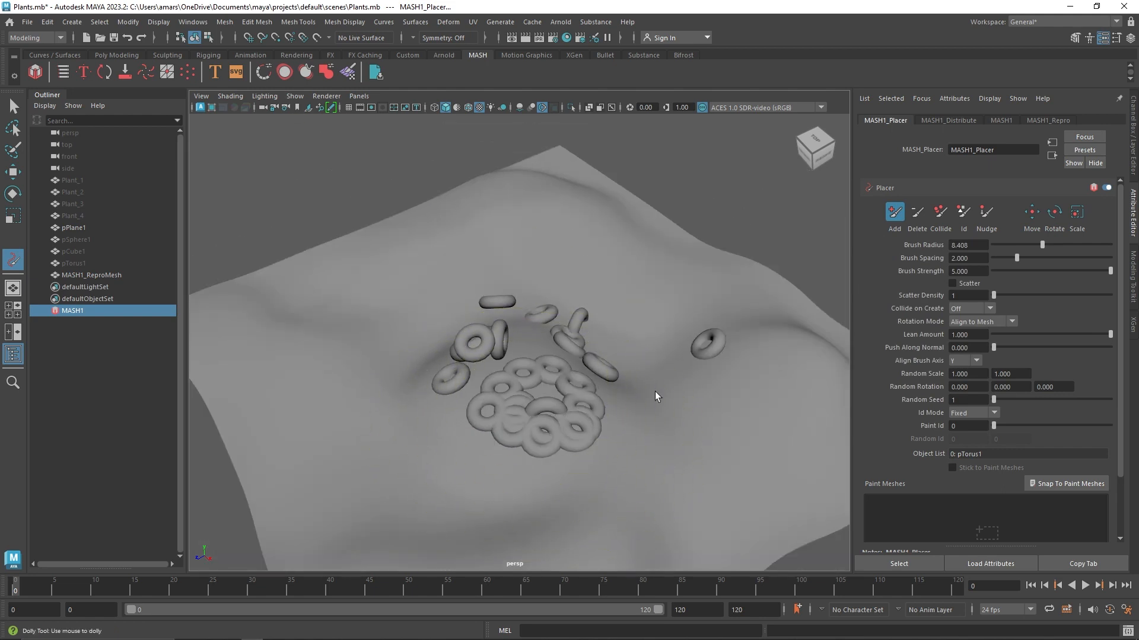
Step: Add an ID node to the MASH1 network and open its ID Count for editing
left_click(949, 121)
left_click(1000, 122)
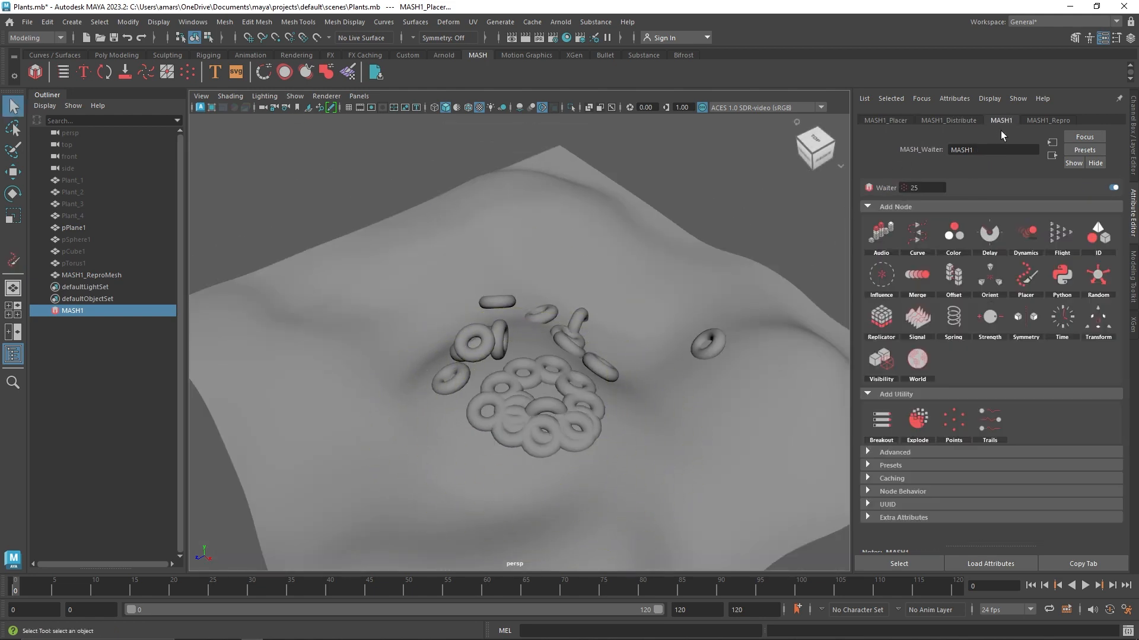
left_click(1090, 233)
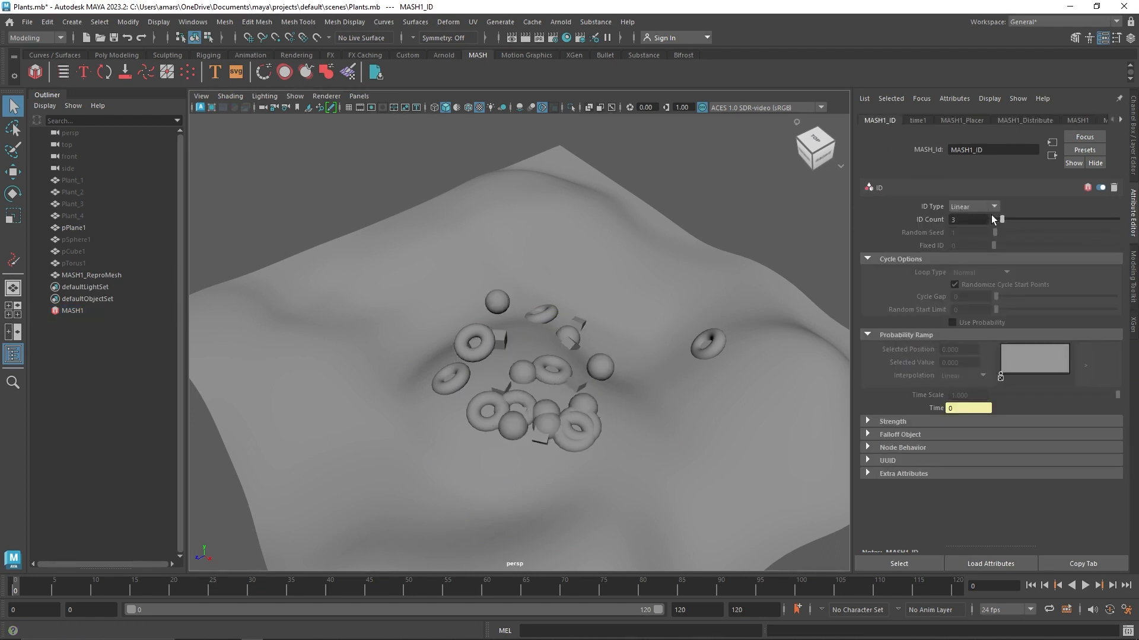
left_click(977, 221)
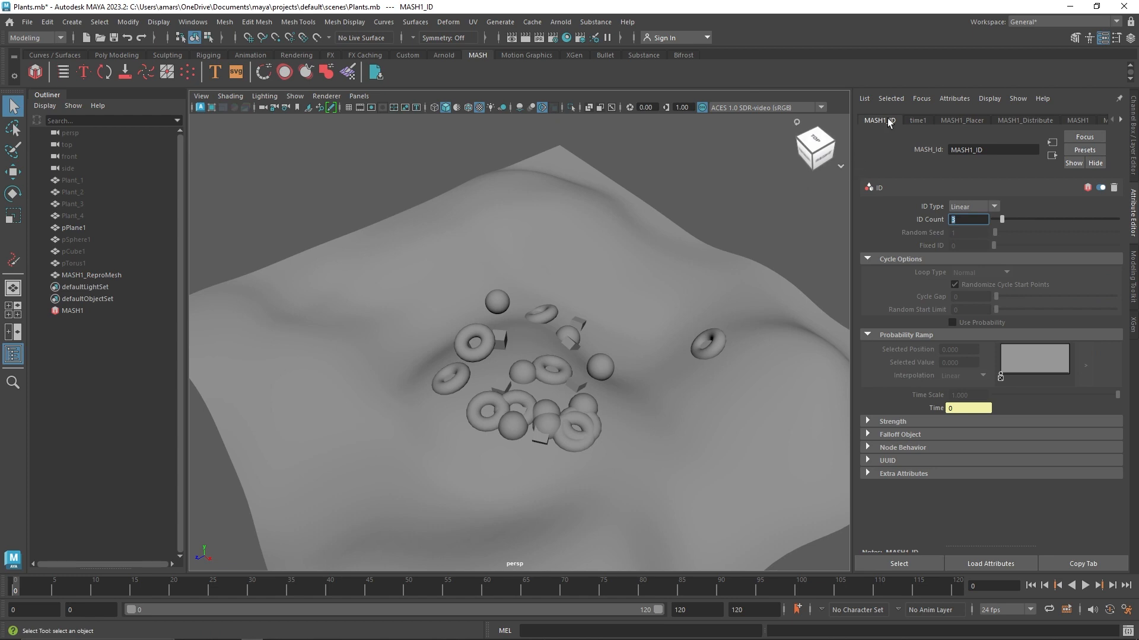
Step: Erase all the painted spheres, cubes and tori from the terrain with the Placer's Delete brush, enlarging its radius to about 9.458
scroll(522, 376, "up", 5)
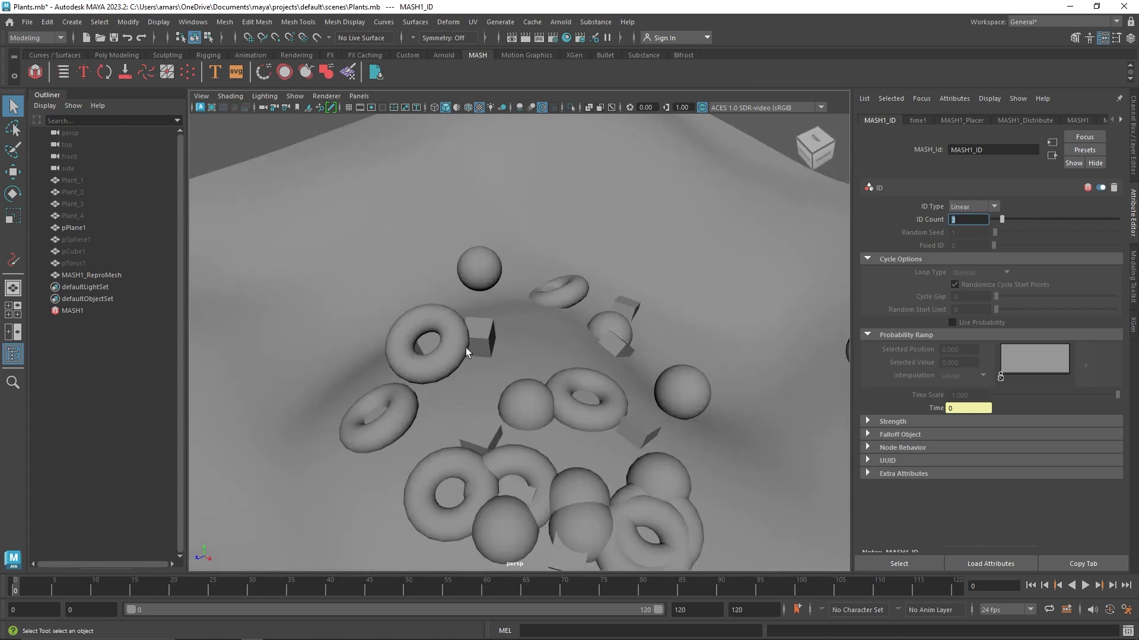
left_click(980, 119)
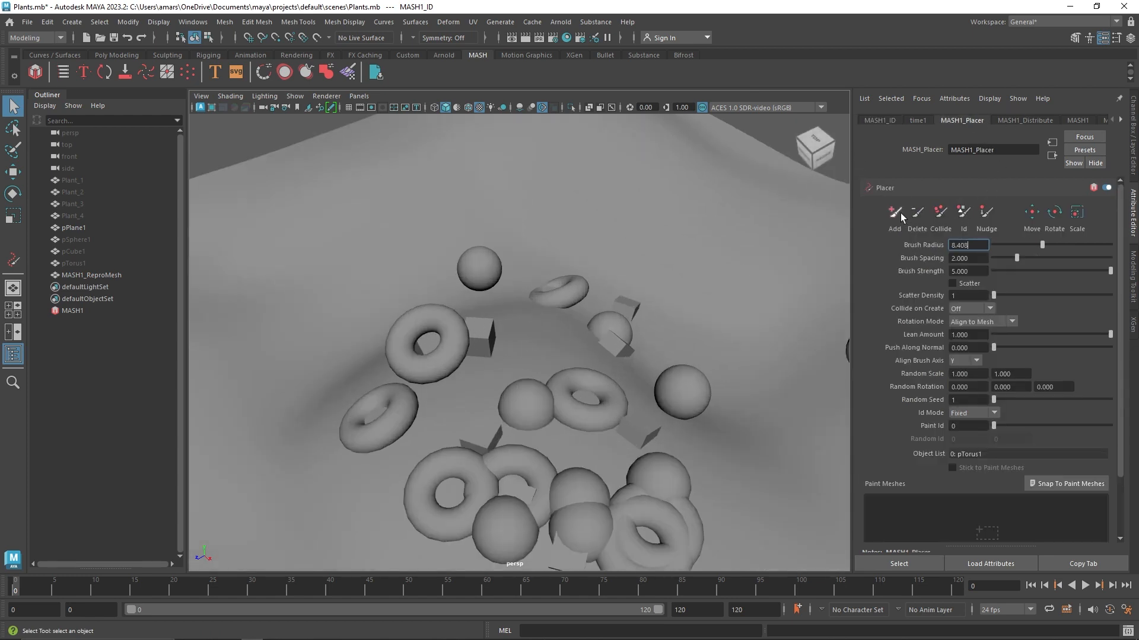
left_click(517, 383)
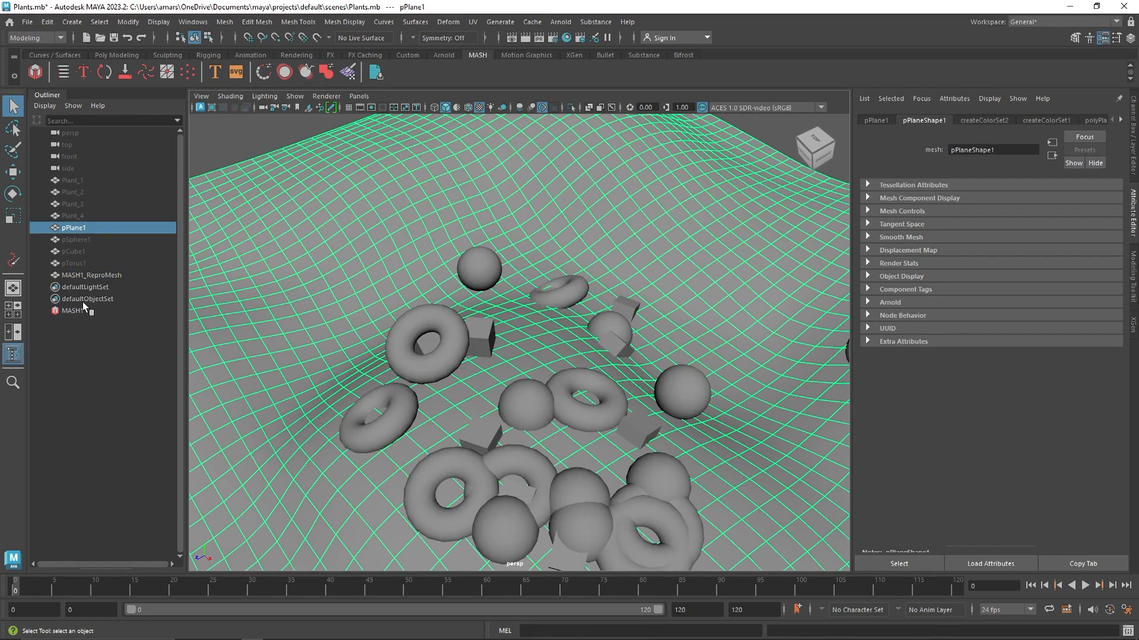
double_click(83, 309)
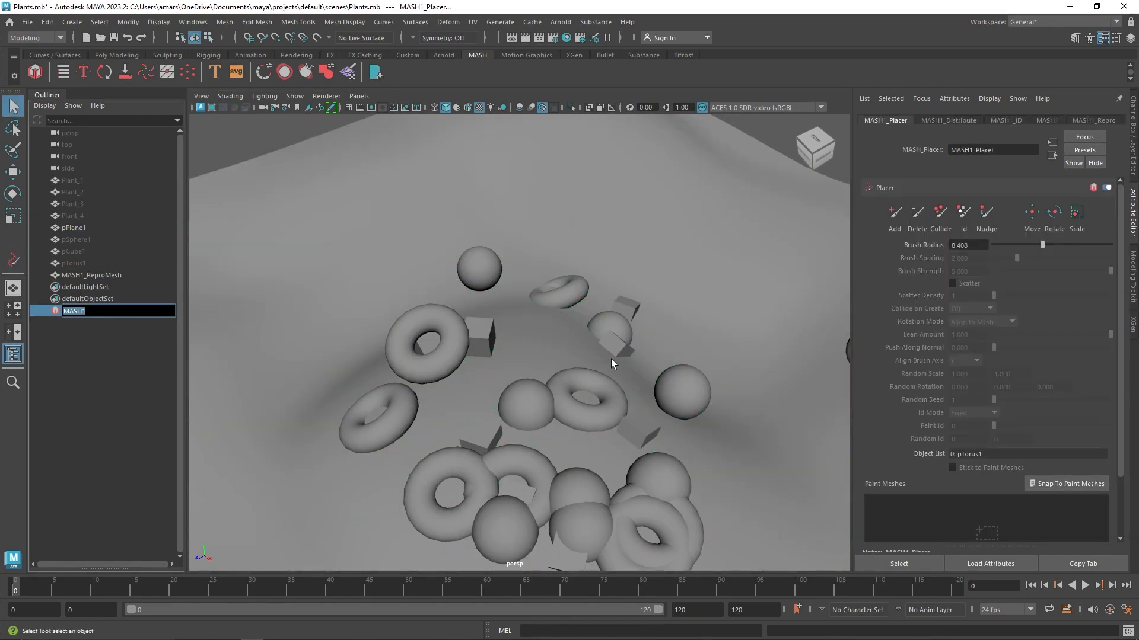
left_click_drag(600, 362, 415, 301)
left_click(79, 311)
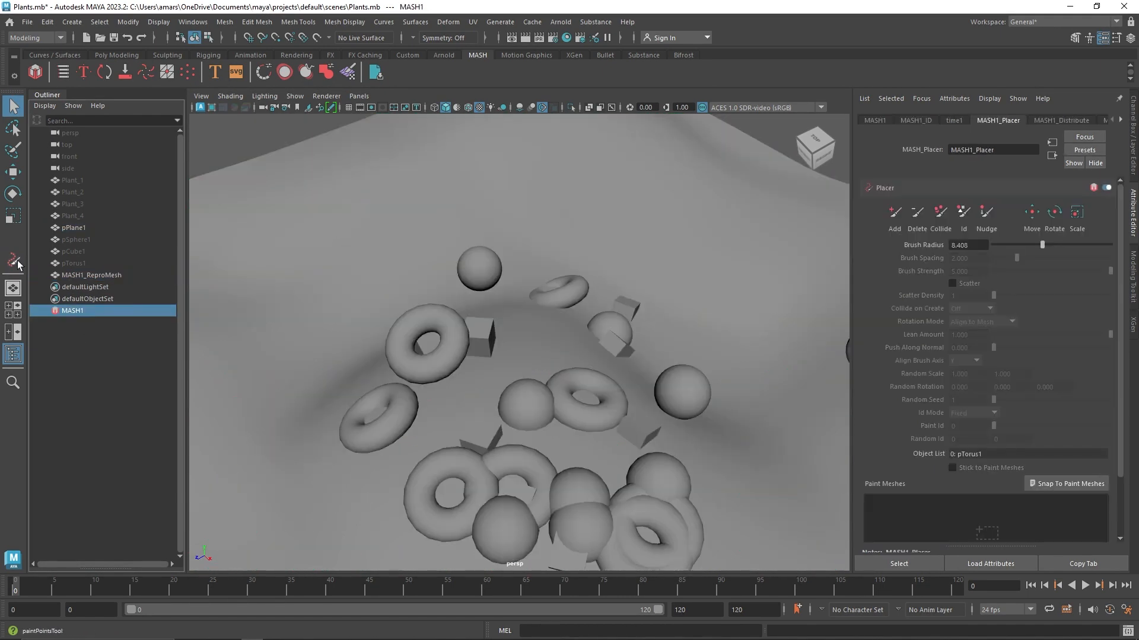
left_click(16, 262)
scroll(575, 266, "down", 5)
left_click(916, 213)
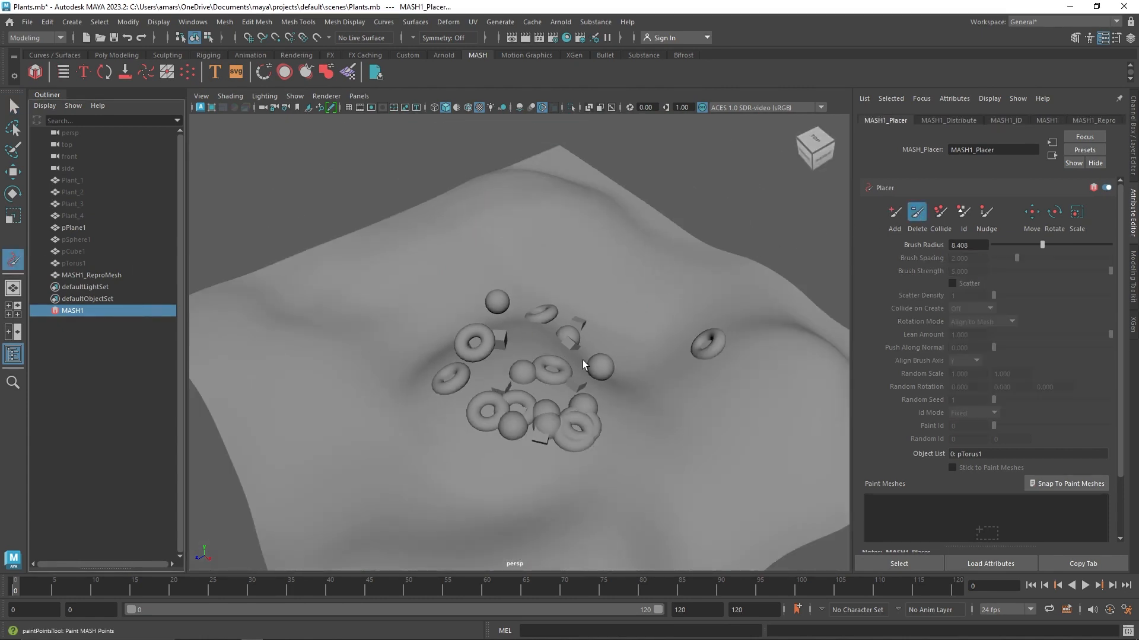
key("b")
mouse_move(568, 361)
left_mouse_down()
mouse_move(550, 366)
mouse_move(700, 375)
left_mouse_up()
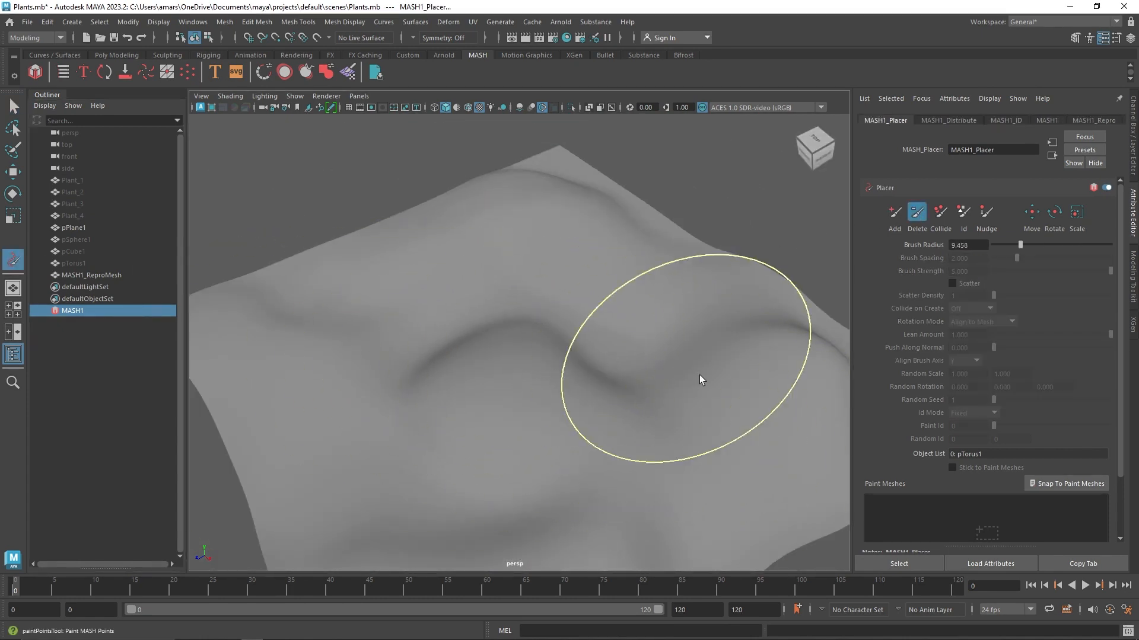
Step: Paint looping chains of mixed tori, cubes and spheres over the hill with the Placer's Add brush
left_click(893, 213)
mouse_move(727, 319)
left_mouse_down()
mouse_move(546, 308)
mouse_move(401, 367)
mouse_move(562, 332)
mouse_move(519, 419)
mouse_move(525, 412)
left_mouse_up()
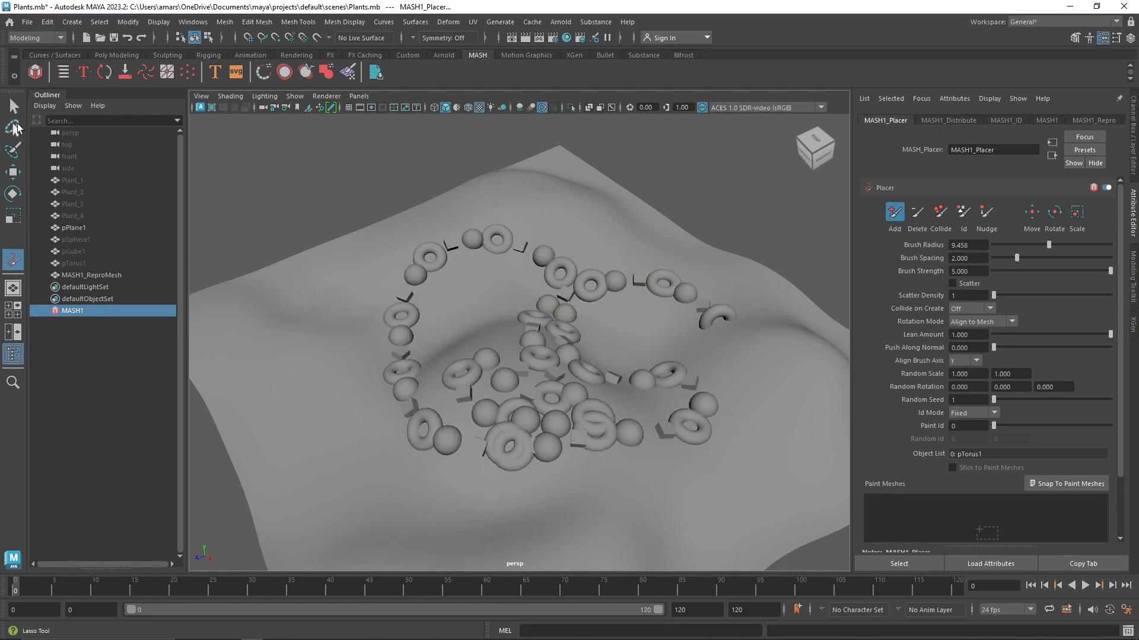
left_click(13, 106)
left_click(90, 274)
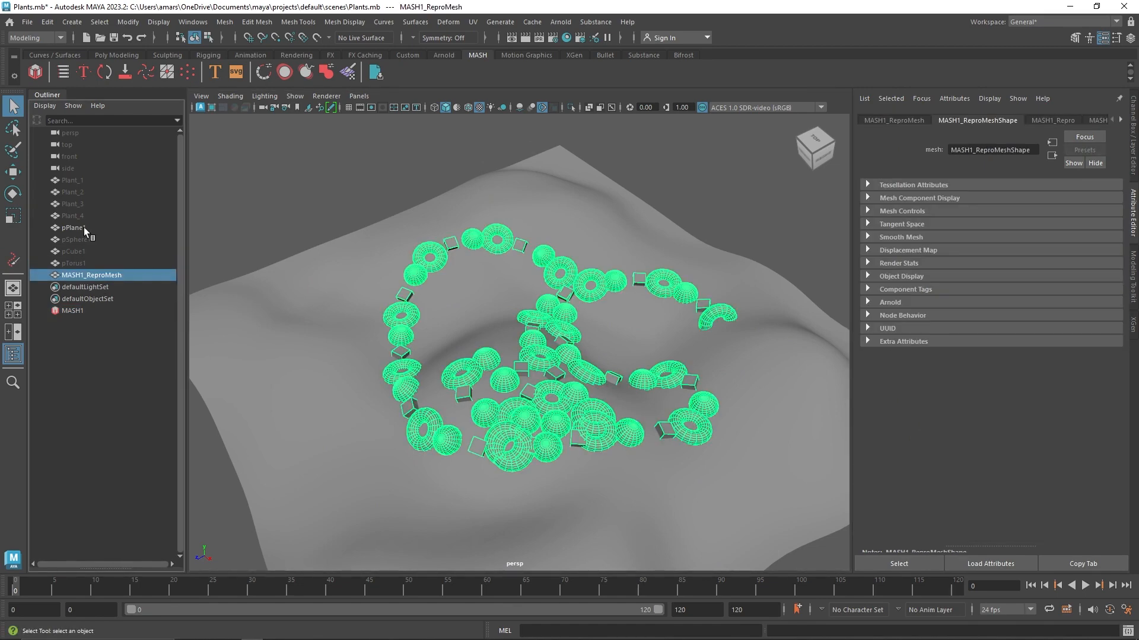
left_click(84, 227, "shift")
key("Delete")
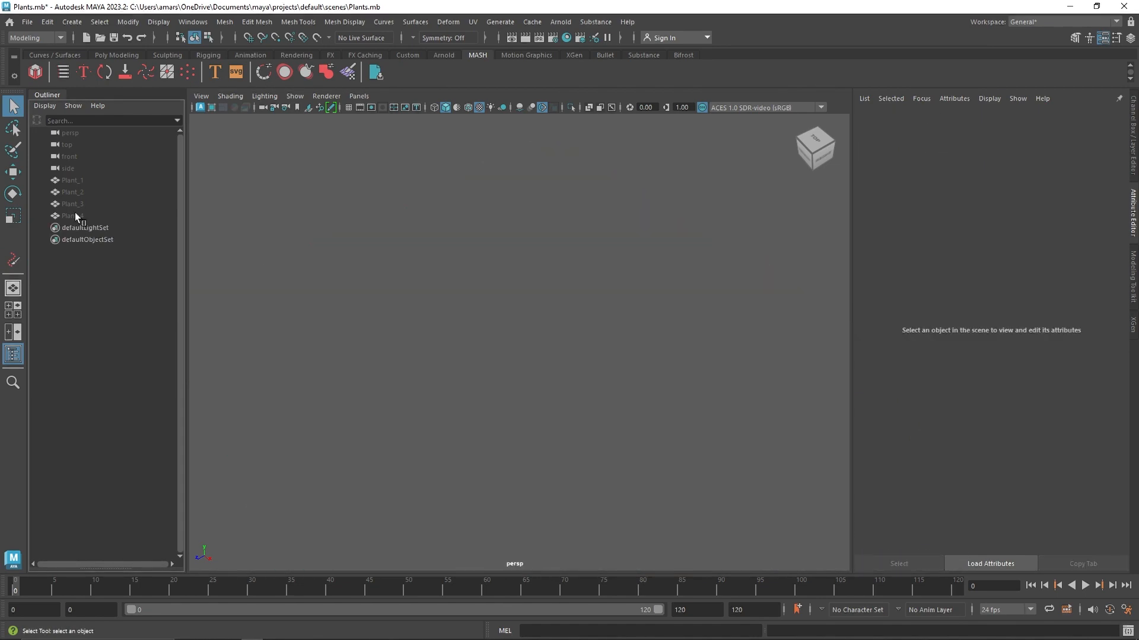
key("ctrl+z")
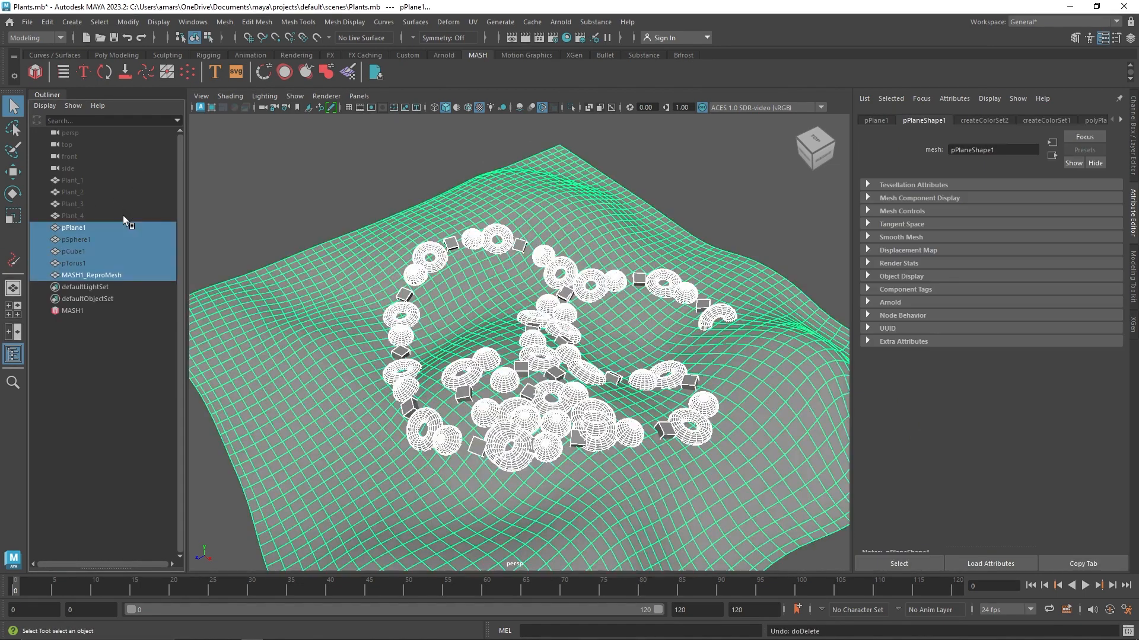
Step: Delete pSphere1, pCube1, pTorus1 and MASH1_ReproMesh from the scene, keeping the terrain plane
left_click(94, 274)
left_click(83, 239)
left_click(90, 274, "shift")
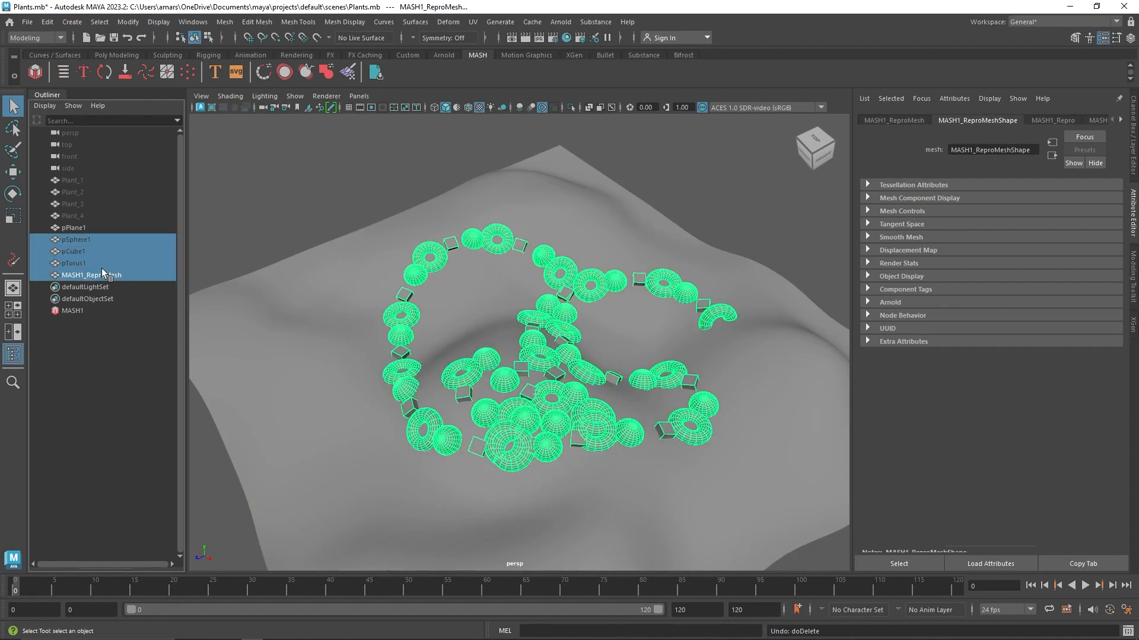
key("Delete")
Step: Frame the terrain plane and unhide Plant_1 through Plant_4
left_click(95, 227)
key("f")
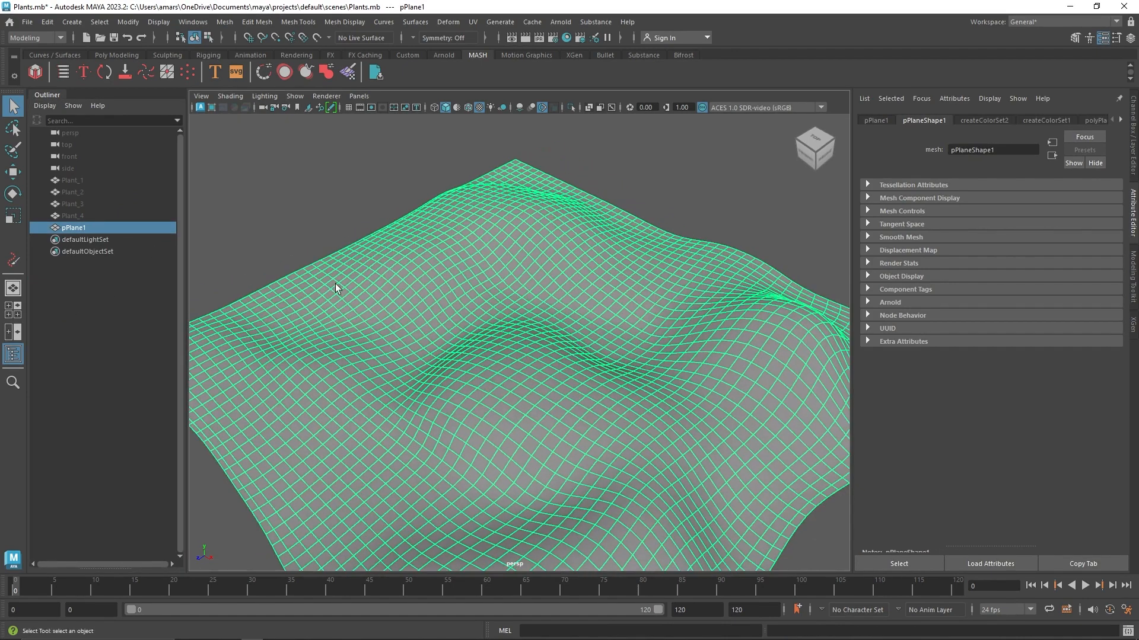
left_click(126, 216)
left_click(107, 182, "shift")
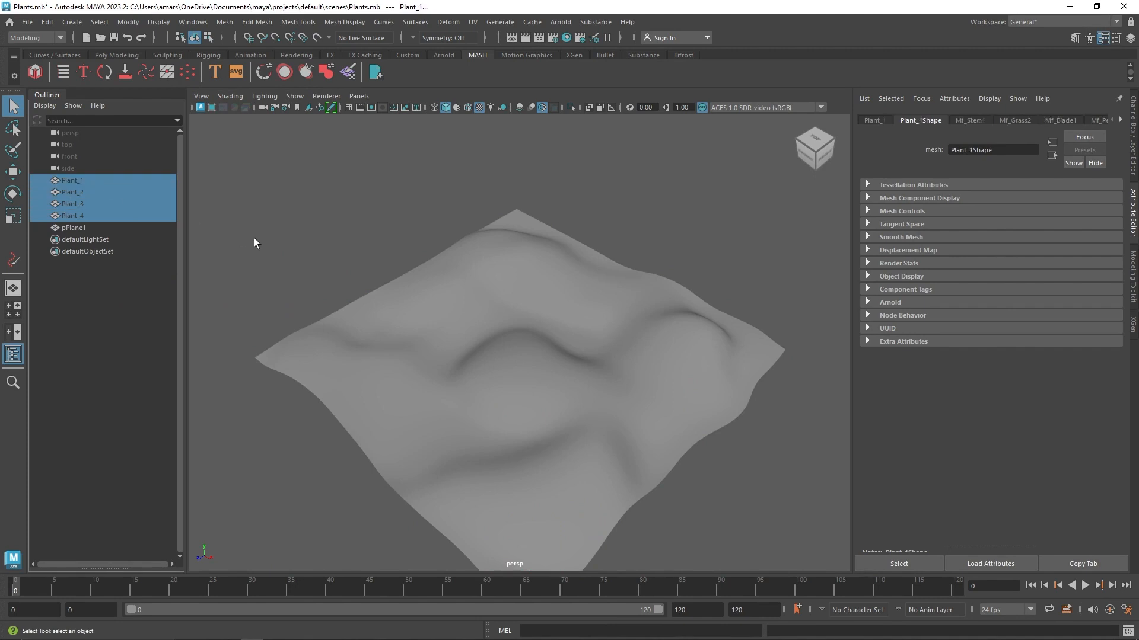
key("shift+h")
left_click_drag(473, 314, 420, 256, "alt")
left_click(420, 256)
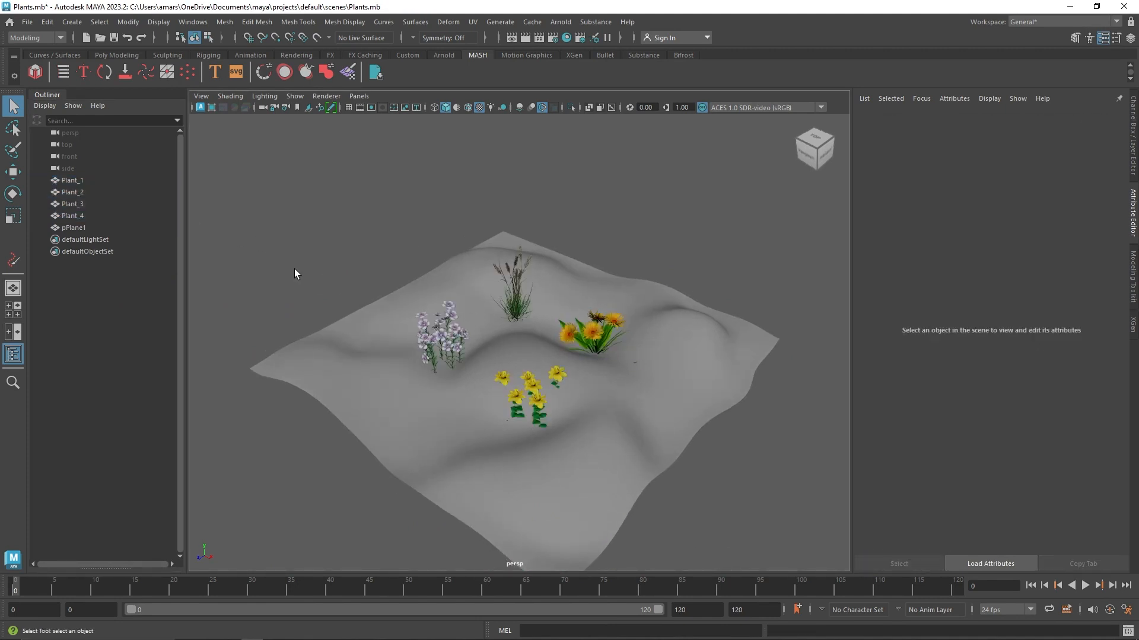
Step: Raise the four plants together so they stand clear of the terrain surface, and inspect them up close
left_click(112, 215)
left_click(105, 180, "shift")
key("w")
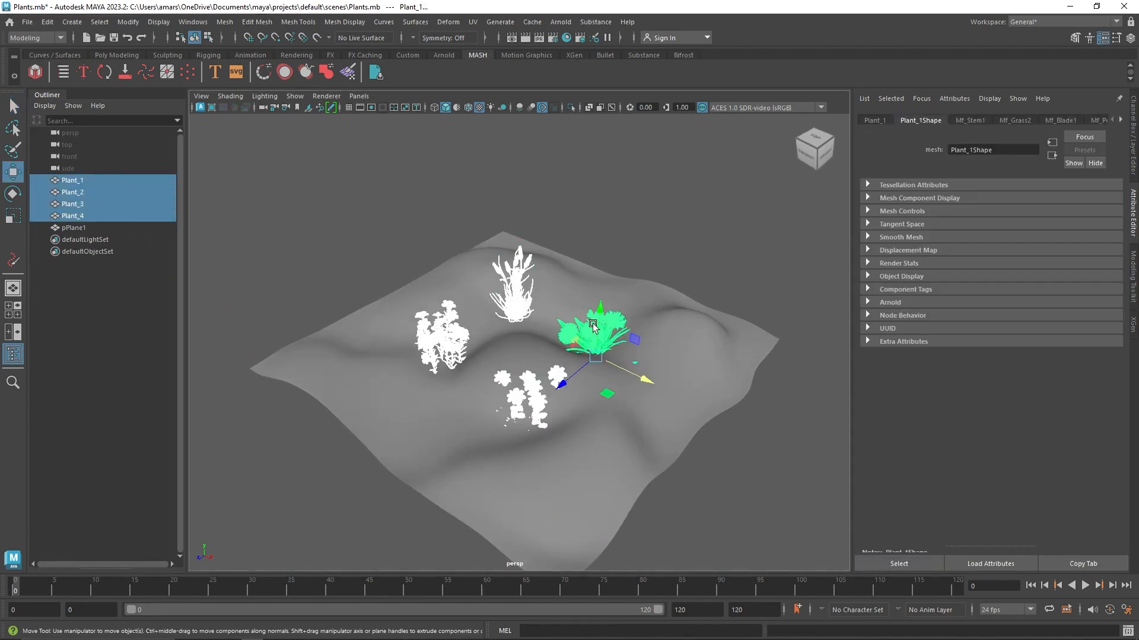
left_click_drag(598, 316, 536, 277)
left_click(587, 262)
scroll(580, 265, "up", 5)
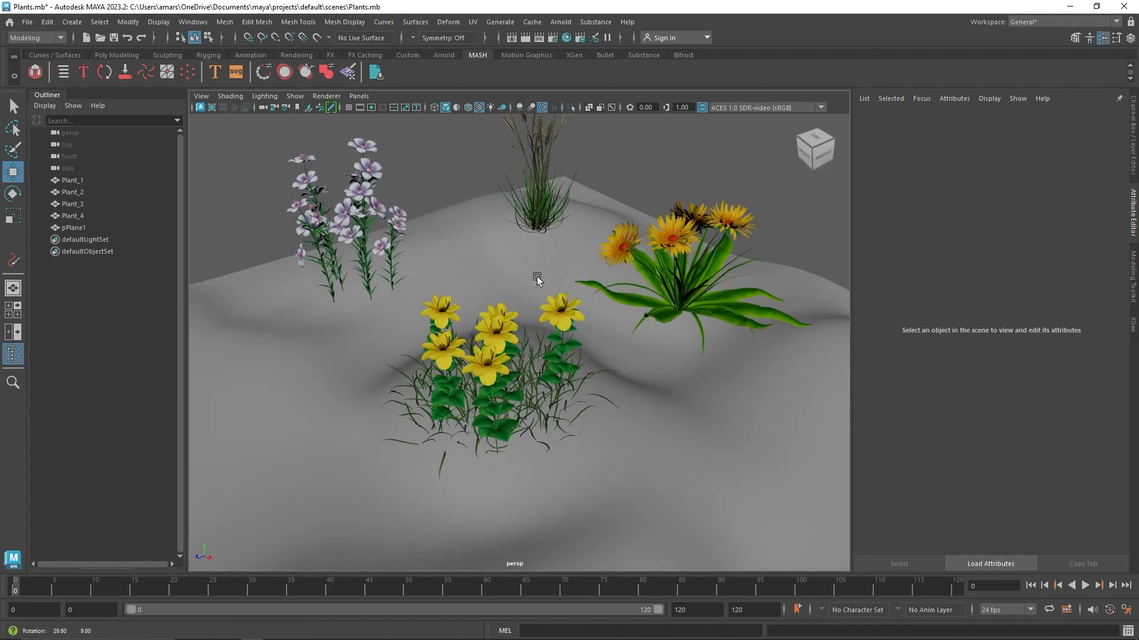
scroll(538, 280, "down", 5)
Step: Create a MASH network from the four plants and add an ID node to it
left_click(112, 216)
left_click(101, 180, "shift")
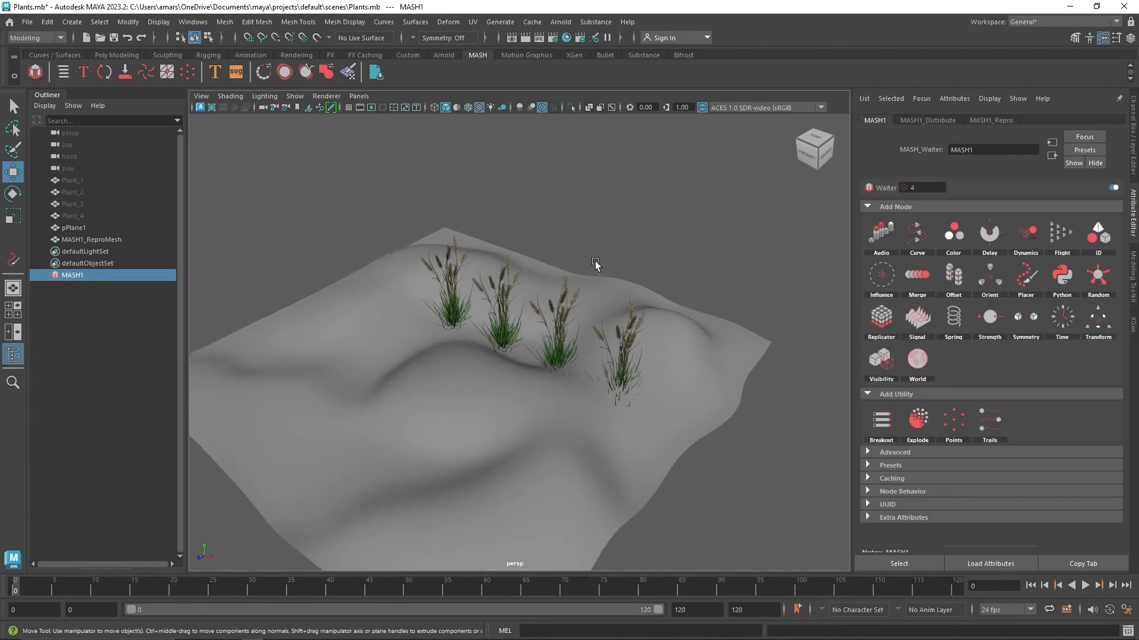
left_click(942, 119)
left_click(878, 120)
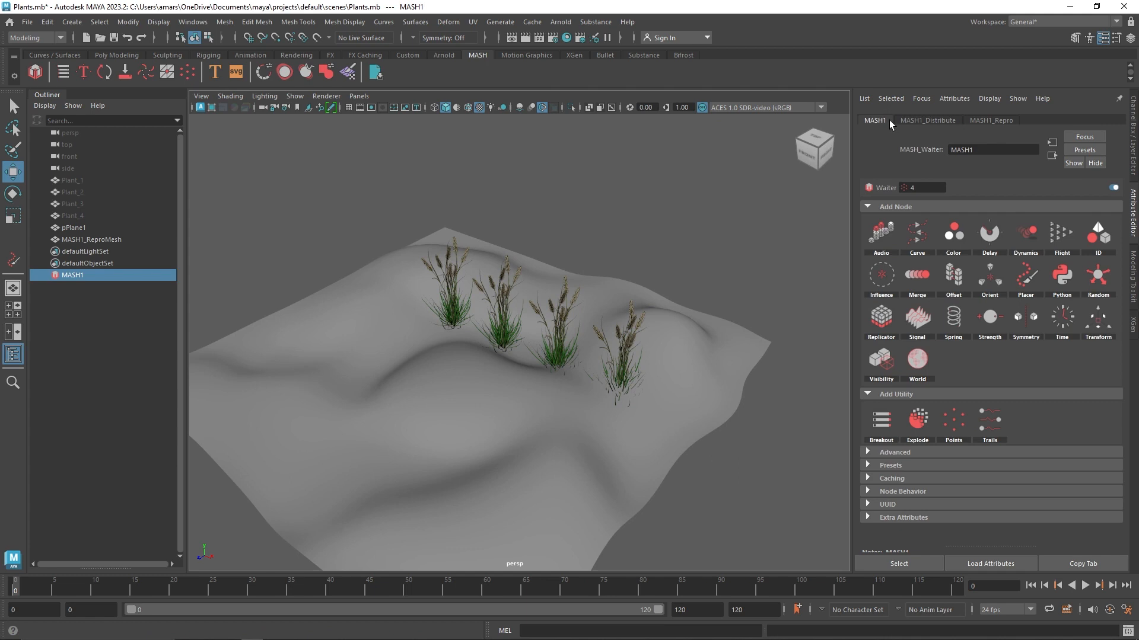
left_click(1104, 243)
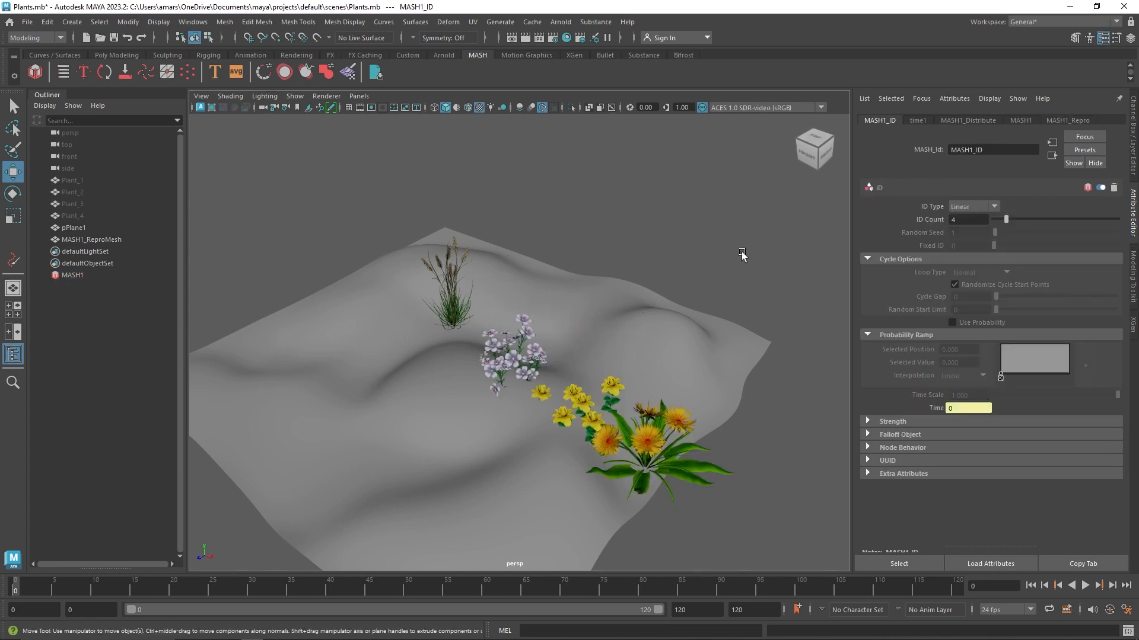
Step: Add a Placer node to the MASH1 network and set the Distribute node's Number of Points to 0
left_click(1028, 121)
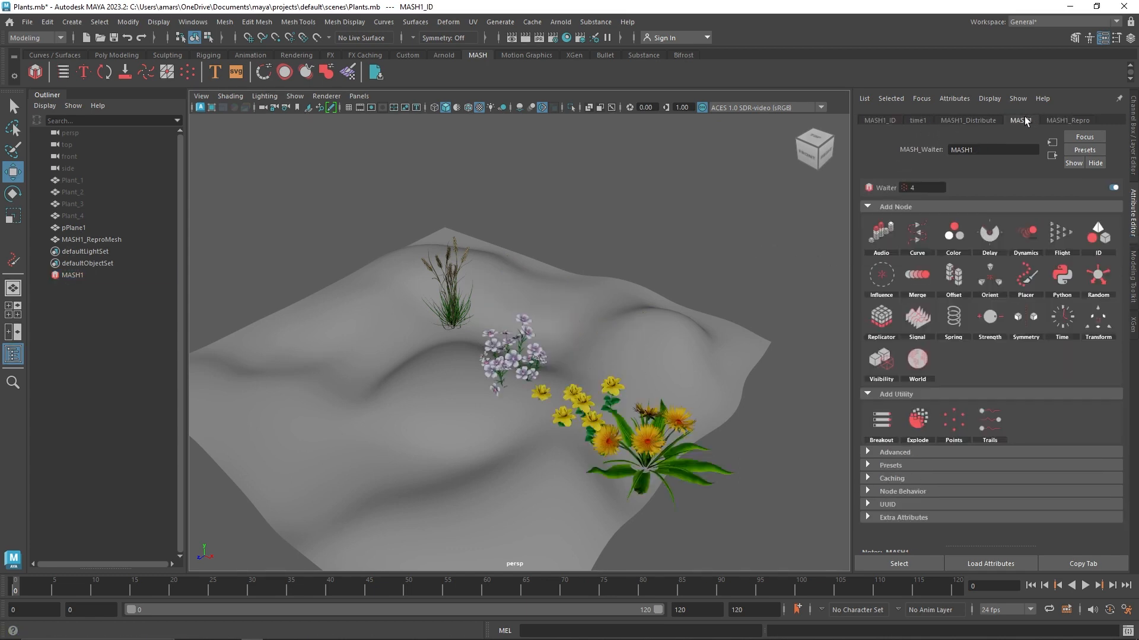
left_click(1026, 274)
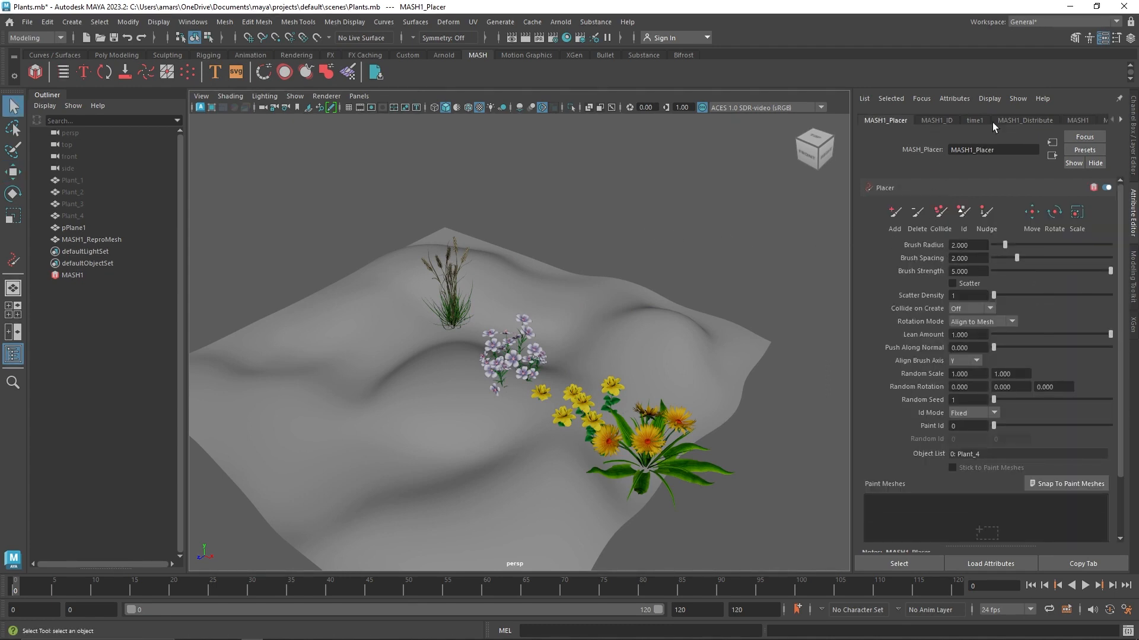
left_click(1025, 120)
left_click_drag(1000, 207, 992, 209)
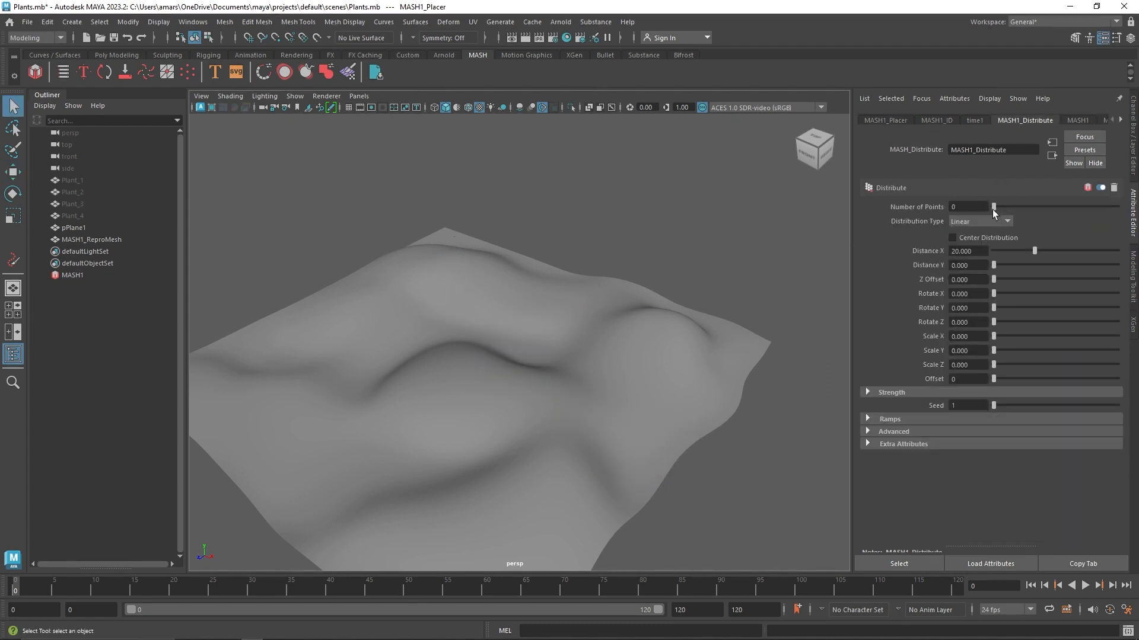
Step: Paint clumps of tall grass across the hill with the Placer's Add brush and check them from several angles
left_click(893, 121)
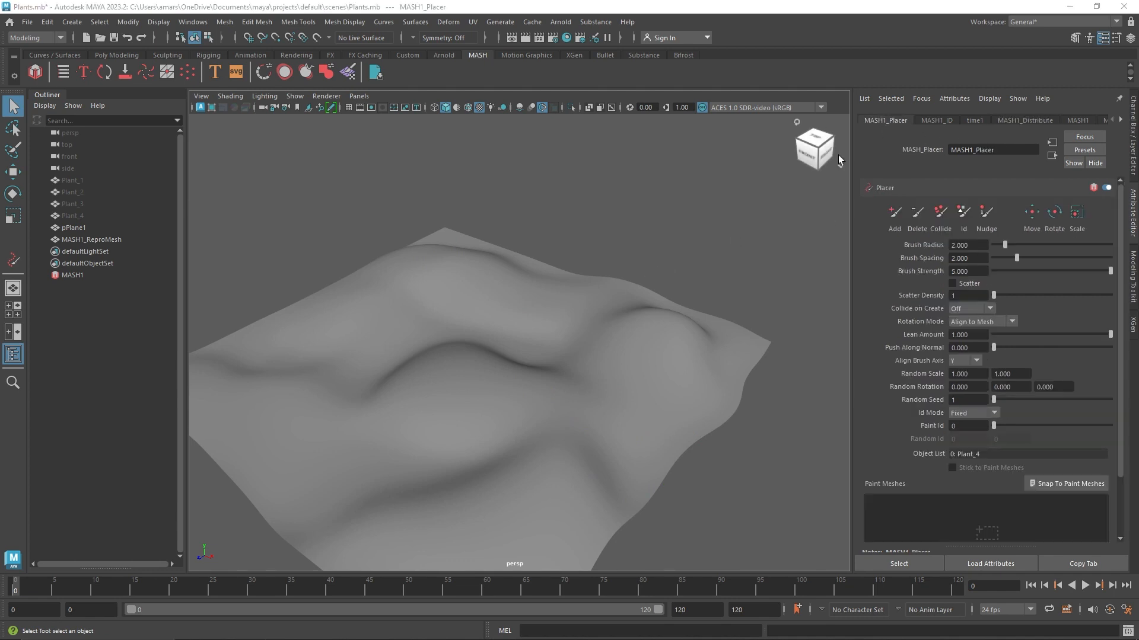
mouse_move(542, 312)
left_mouse_down("alt")
mouse_move(593, 287)
mouse_move(548, 302)
mouse_move(539, 344)
mouse_move(605, 338)
left_mouse_up("alt")
left_click(893, 214)
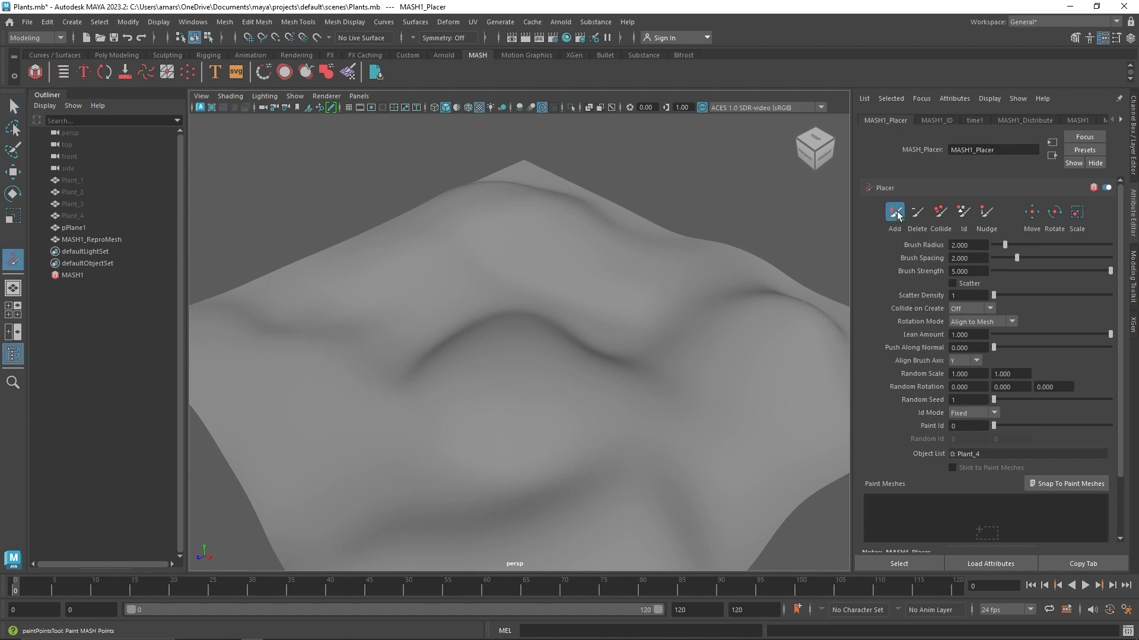
mouse_move(525, 382)
left_mouse_down()
mouse_move(571, 338)
mouse_move(531, 287)
mouse_move(452, 272)
mouse_move(421, 317)
mouse_move(575, 351)
mouse_move(393, 350)
mouse_move(564, 319)
left_mouse_up()
left_click_drag(589, 371, 608, 364, "alt")
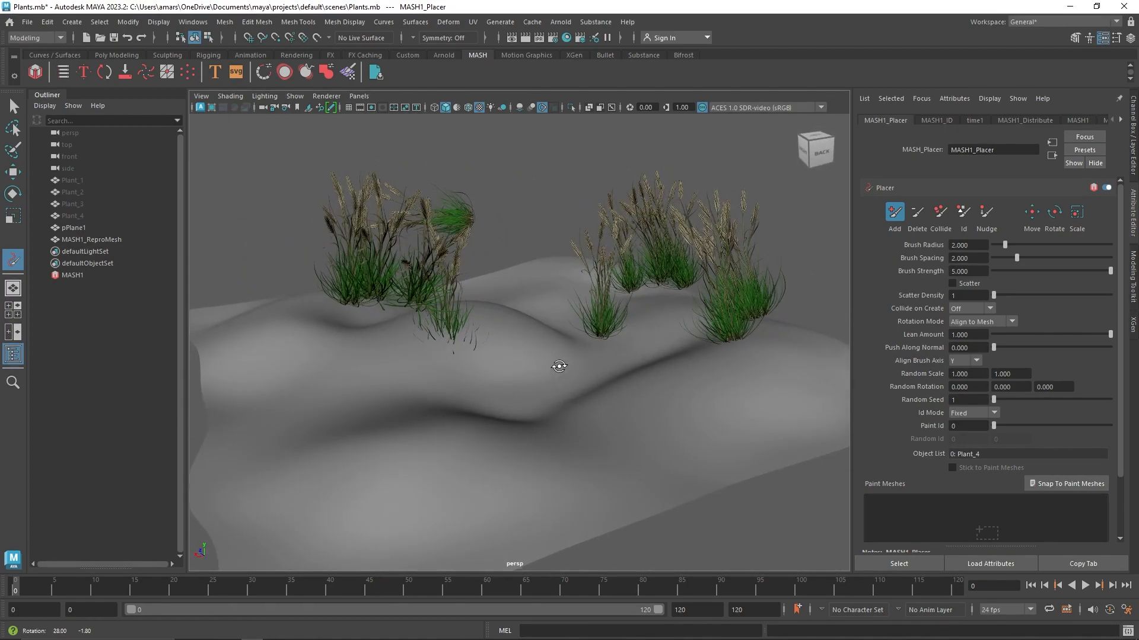
left_click_drag(501, 349, 607, 323, "alt")
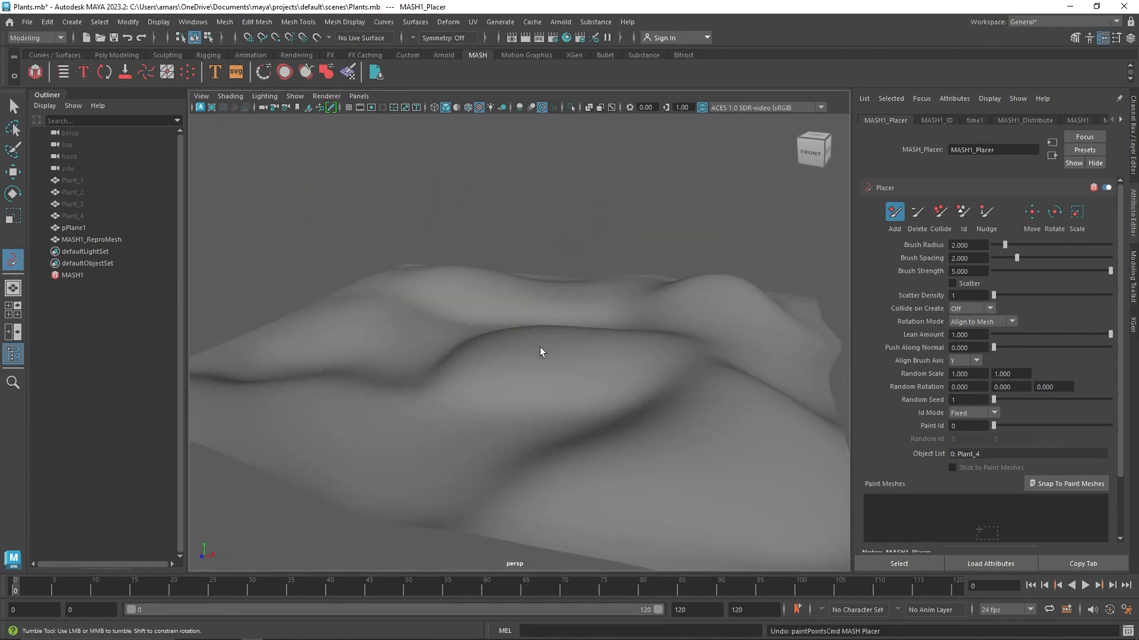
mouse_move(540, 347)
left_mouse_down("alt")
mouse_move(580, 350)
mouse_move(567, 273)
left_mouse_up("alt")
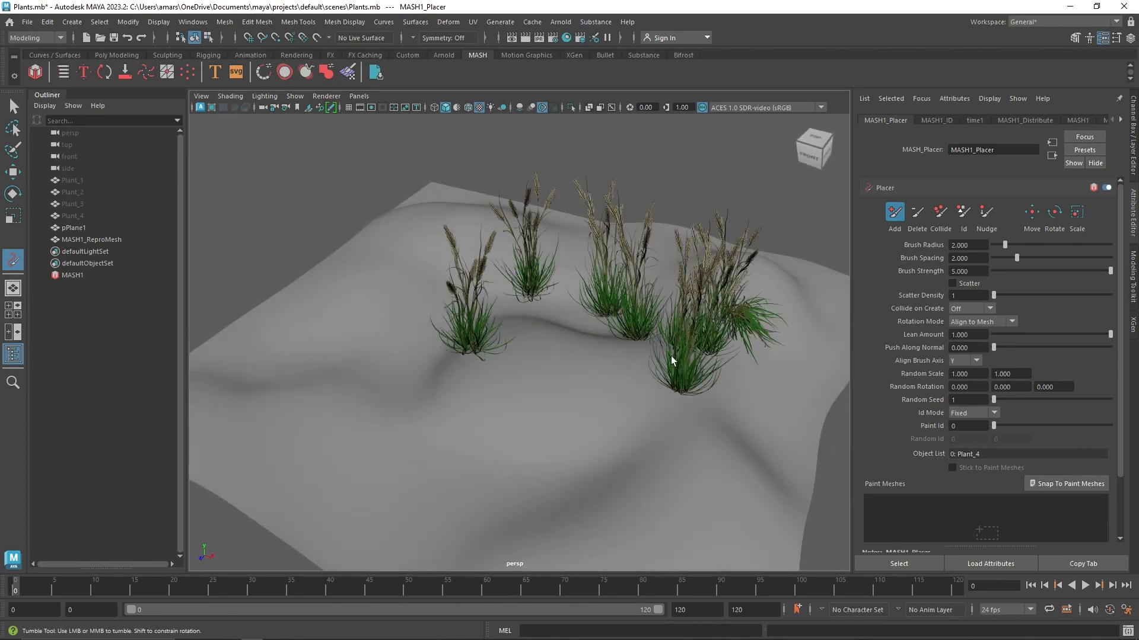
left_click_drag(671, 356, 636, 356, "alt")
middle_click_drag(635, 356, 632, 354, "alt")
Step: Enlarge the Placer's Delete brush to a radius of about 3.342 and erase all the grass clumps
left_click(915, 214)
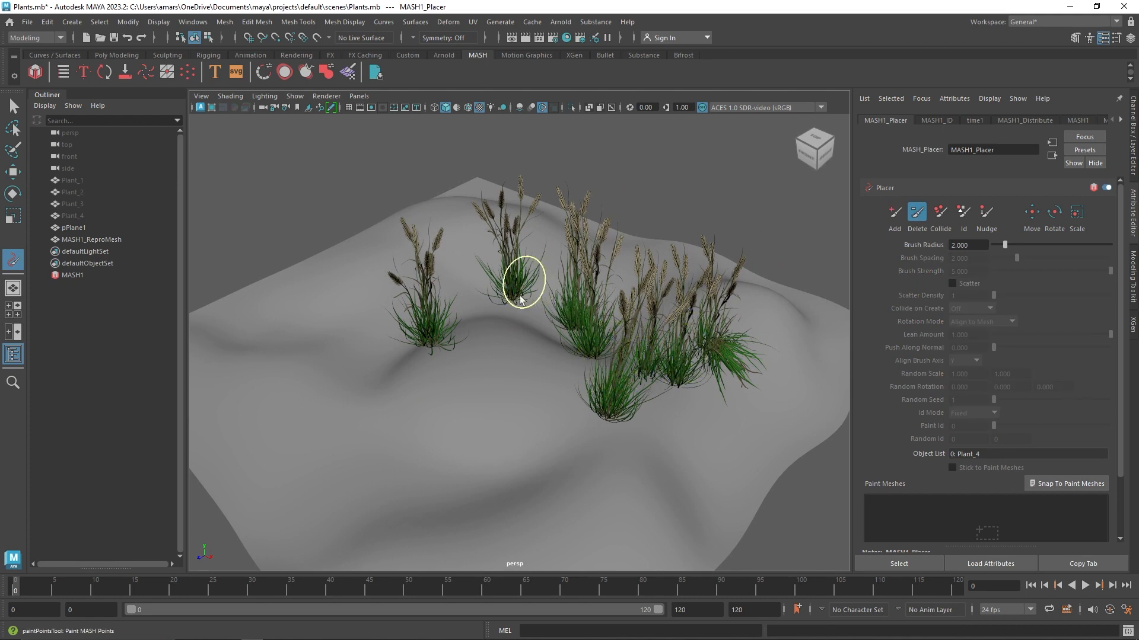
key("b")
mouse_move(597, 318)
left_mouse_down()
mouse_move(634, 341)
mouse_move(604, 341)
left_mouse_up()
left_click(588, 339)
key("b")
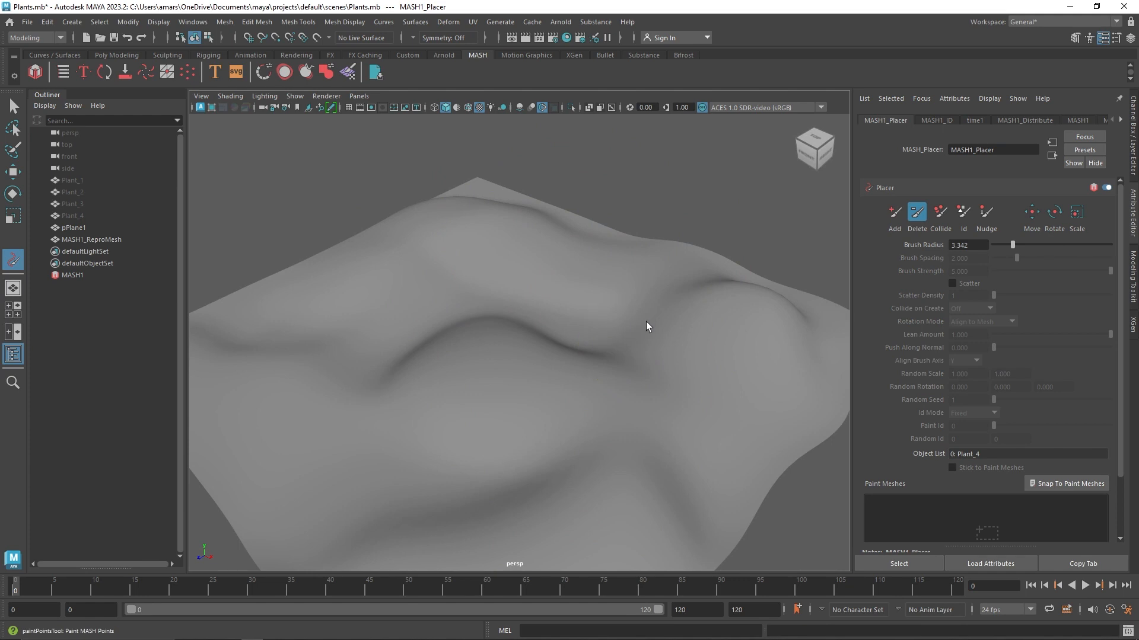
Step: Try painting grass patches at the far side of the terrain with the Add brush at Scatter Density 2, and undo them
left_click(894, 213)
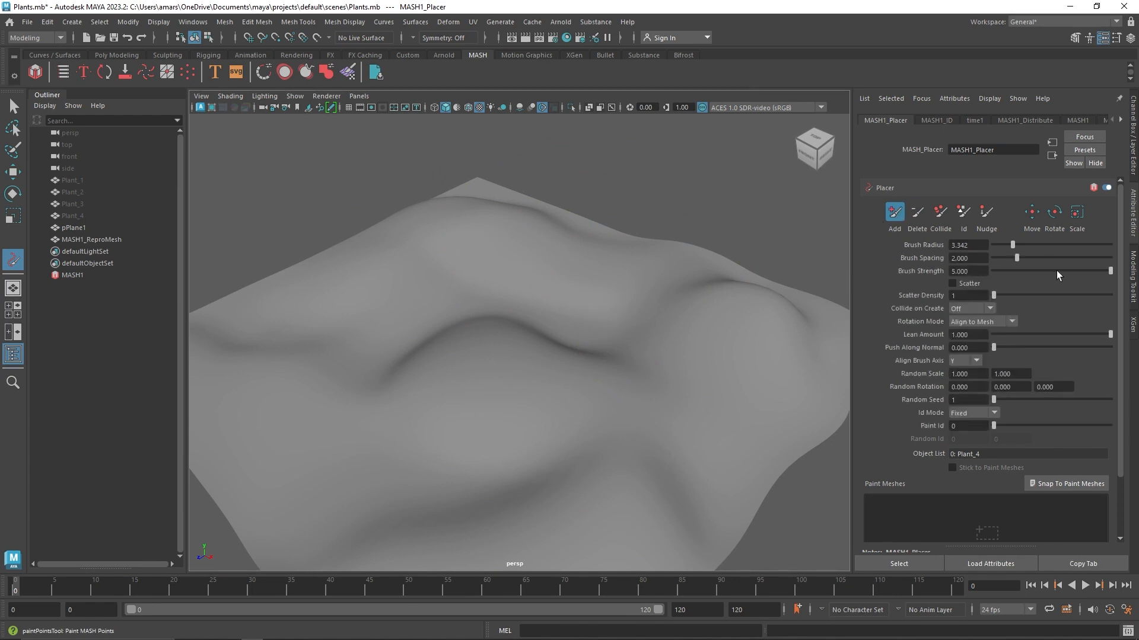
left_click(969, 283)
mouse_move(695, 320)
left_mouse_down()
mouse_move(628, 303)
mouse_move(548, 302)
left_mouse_up()
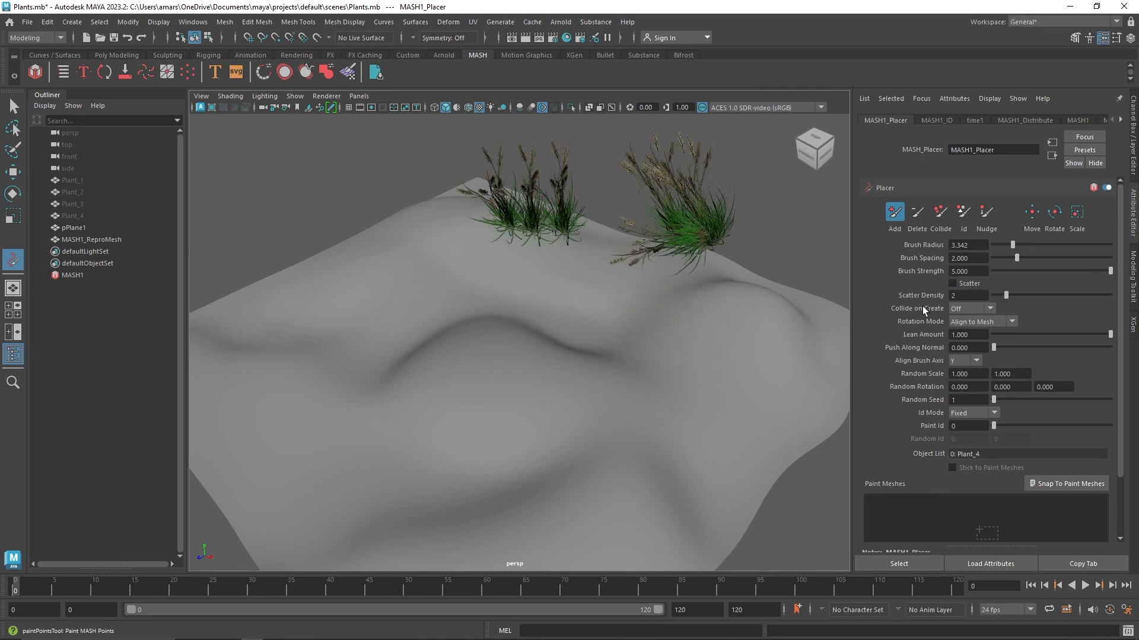
key("ctrl+z")
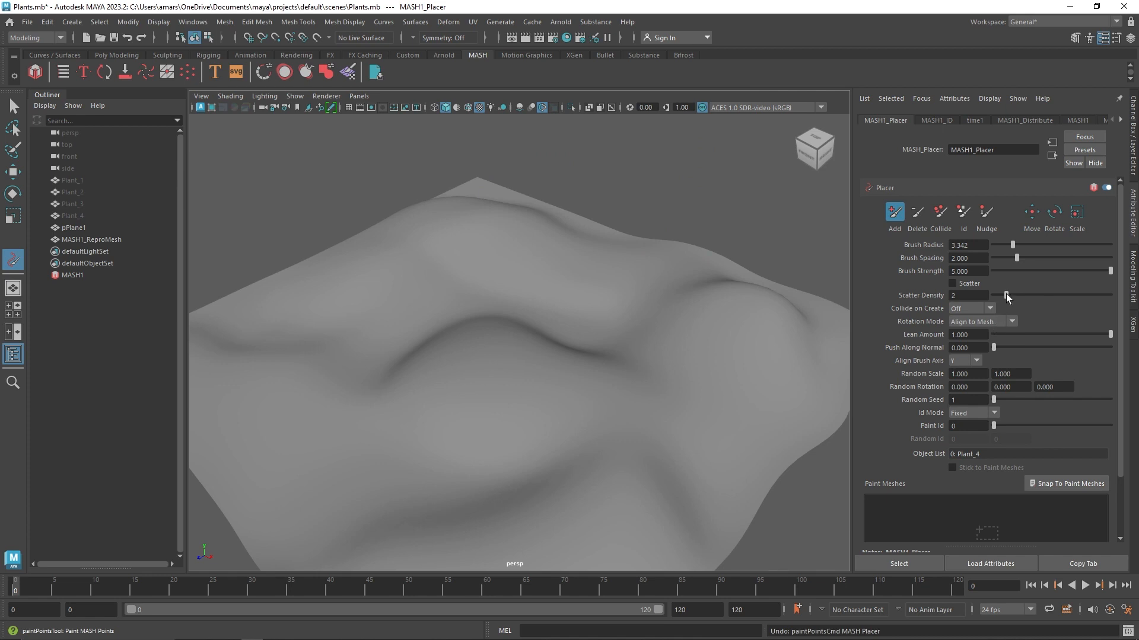
Step: Reset the Placer's Scatter Density to 1 and examine the Collide on Create options
left_click(971, 308)
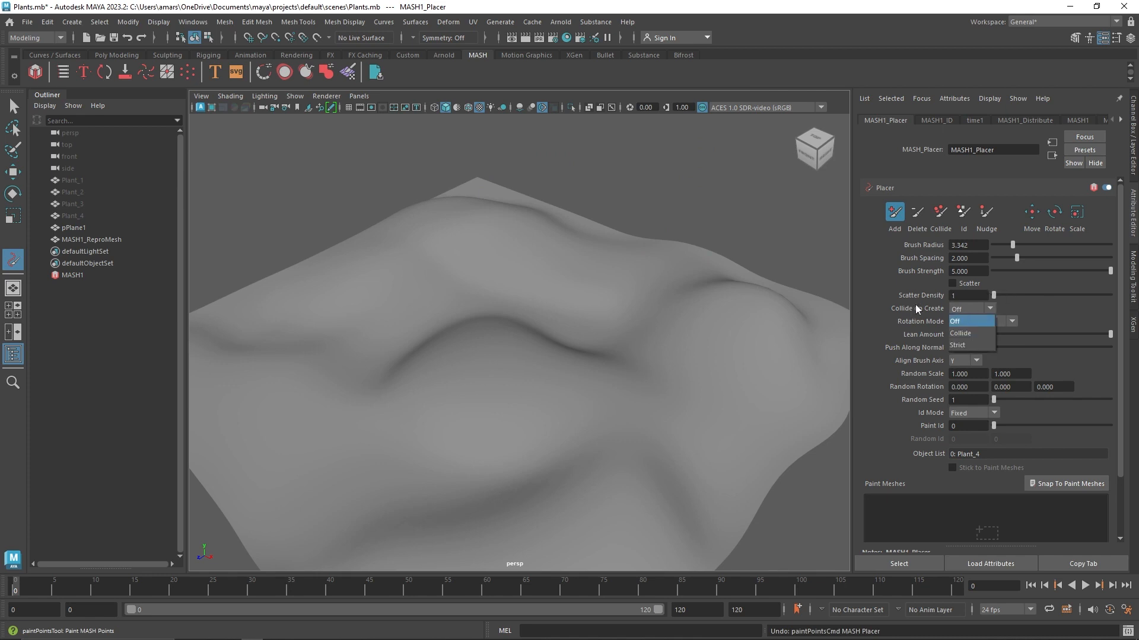
left_click(1015, 311)
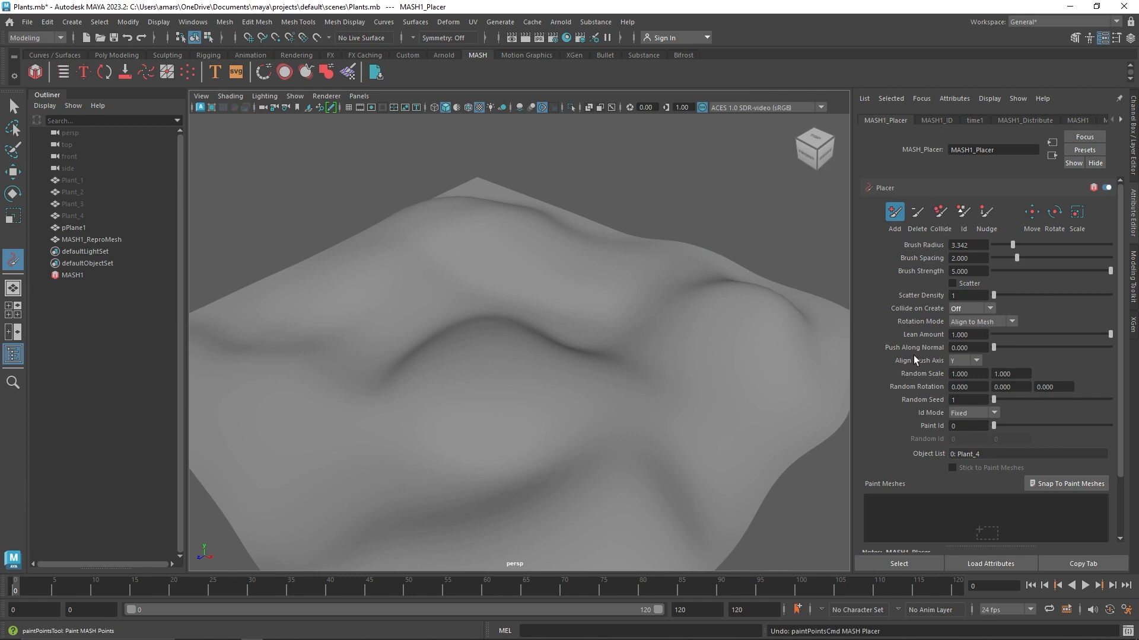
Step: Paint clumps of tall grass across the hill with the Placer's Add brush at a radius of about 3.010
key("ctrl")
left_click(894, 213)
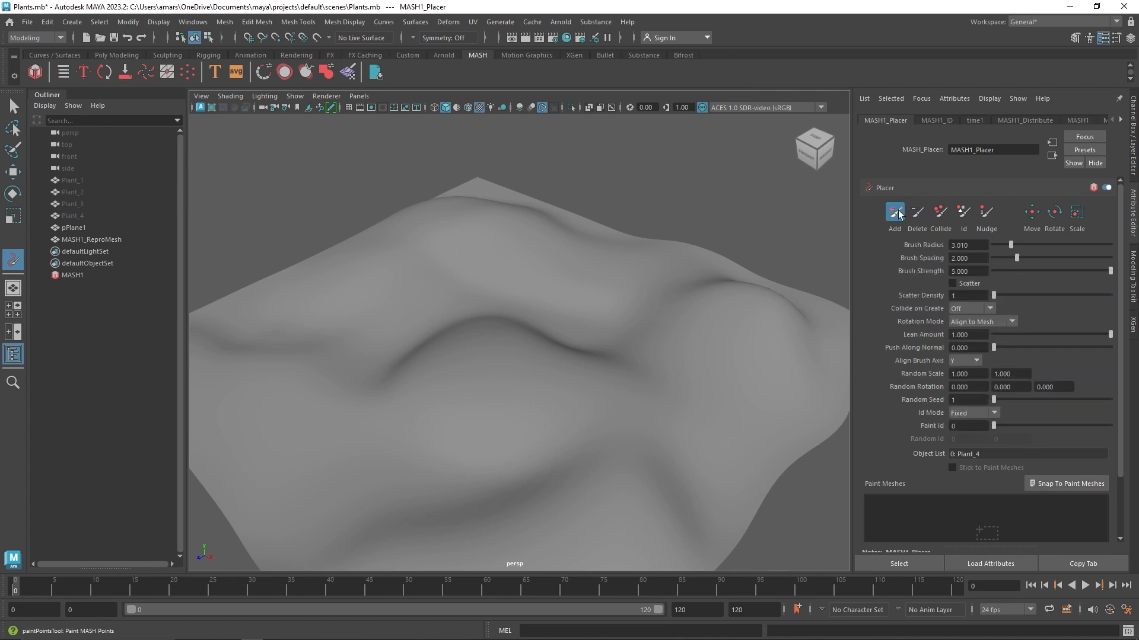
mouse_move(623, 321)
left_mouse_down()
mouse_move(513, 311)
mouse_move(553, 397)
left_mouse_up()
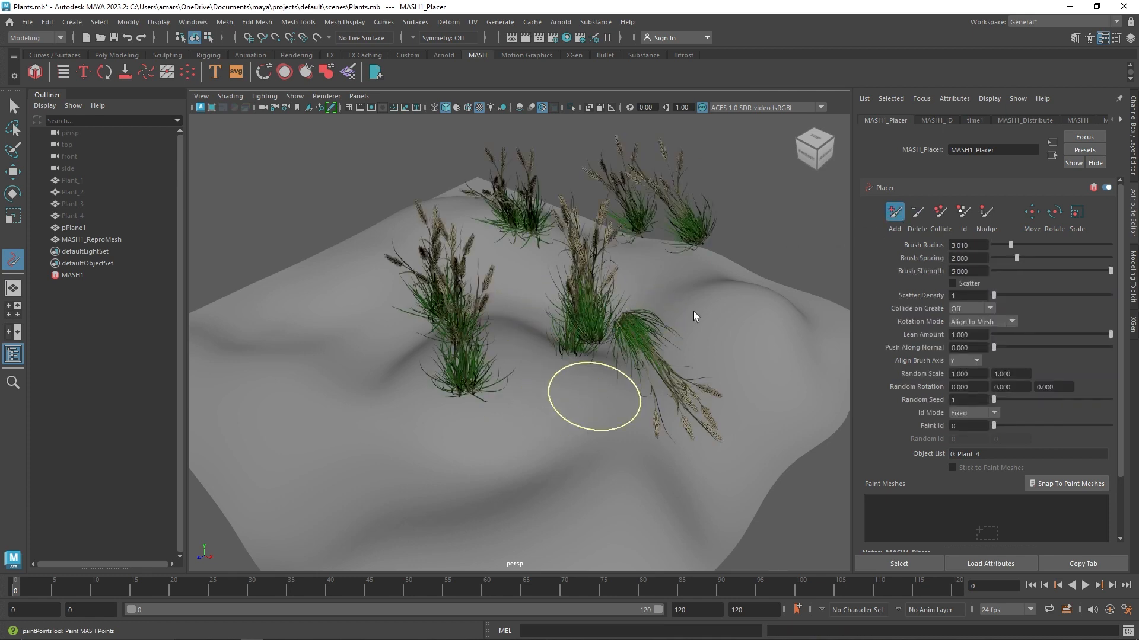
mouse_move(590, 331)
left_mouse_down("alt")
mouse_move(620, 315)
mouse_move(602, 329)
left_mouse_up("alt")
Step: Delete the ID node of the MASH1 network and add a new ID node so the painted points use all four plants
left_click(936, 120)
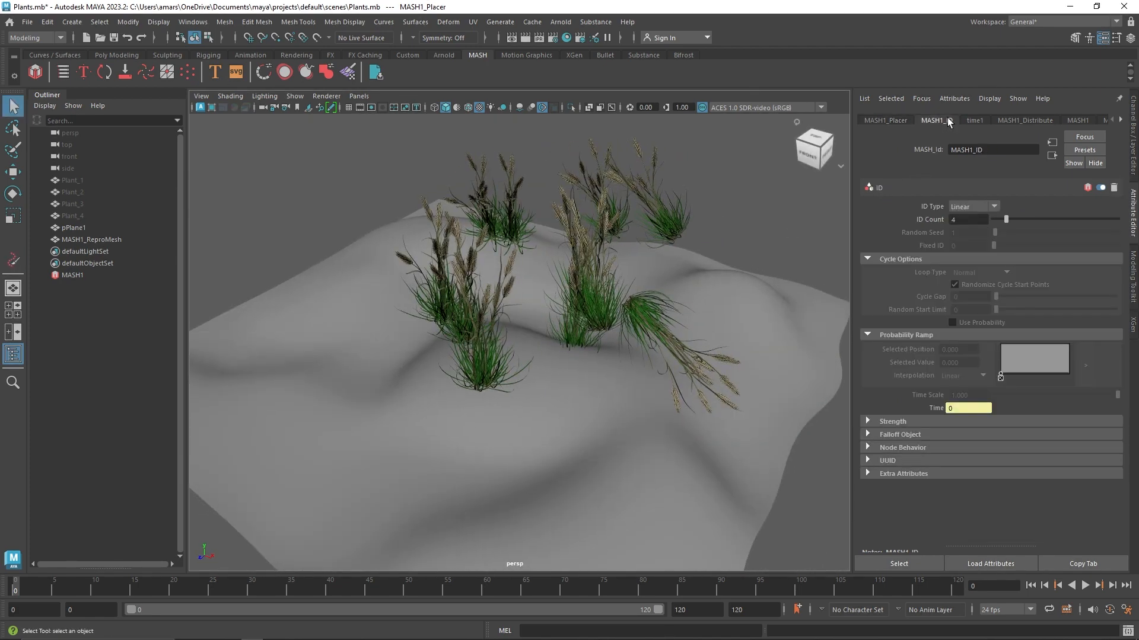
left_click(1113, 187)
left_click(543, 329)
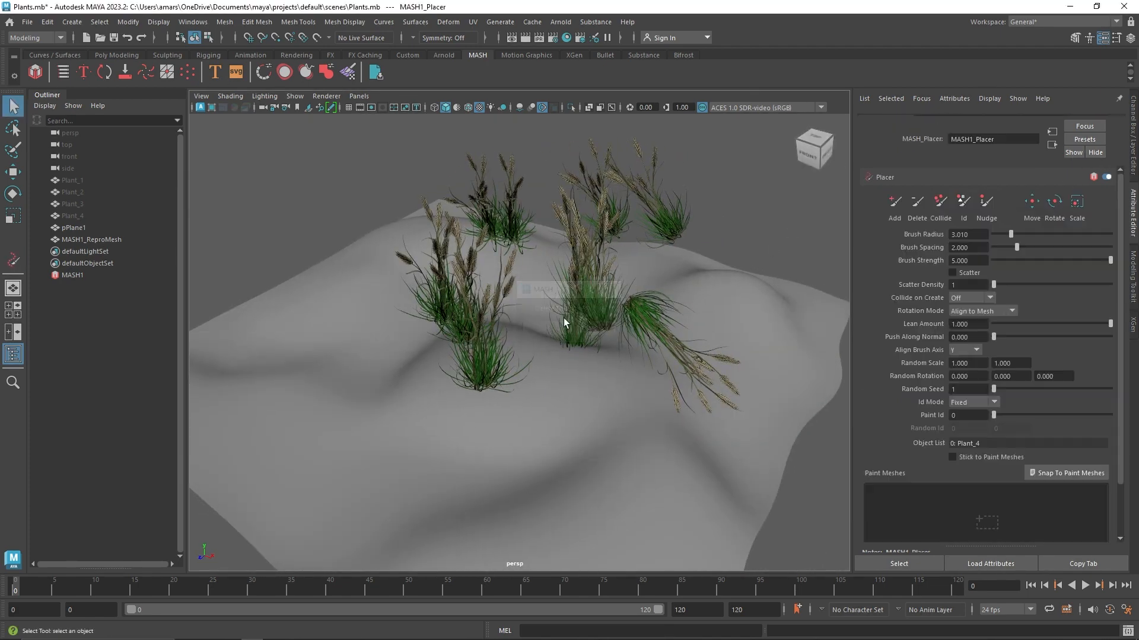
left_click(949, 121)
left_click(1001, 120)
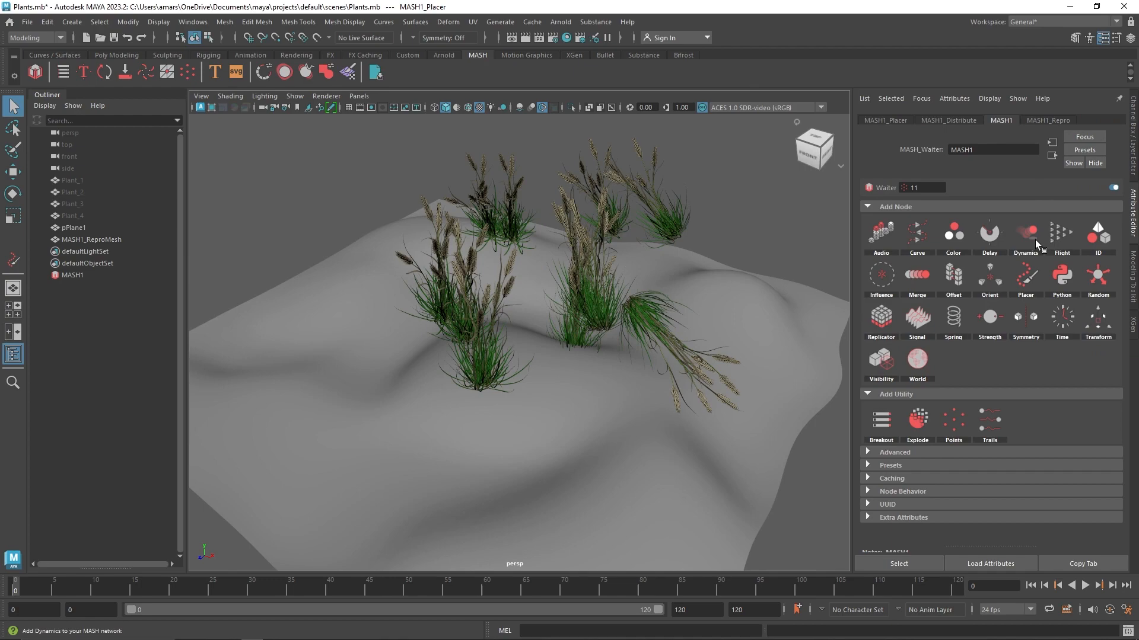
left_click(1097, 233)
left_click_drag(652, 332, 676, 321, "alt")
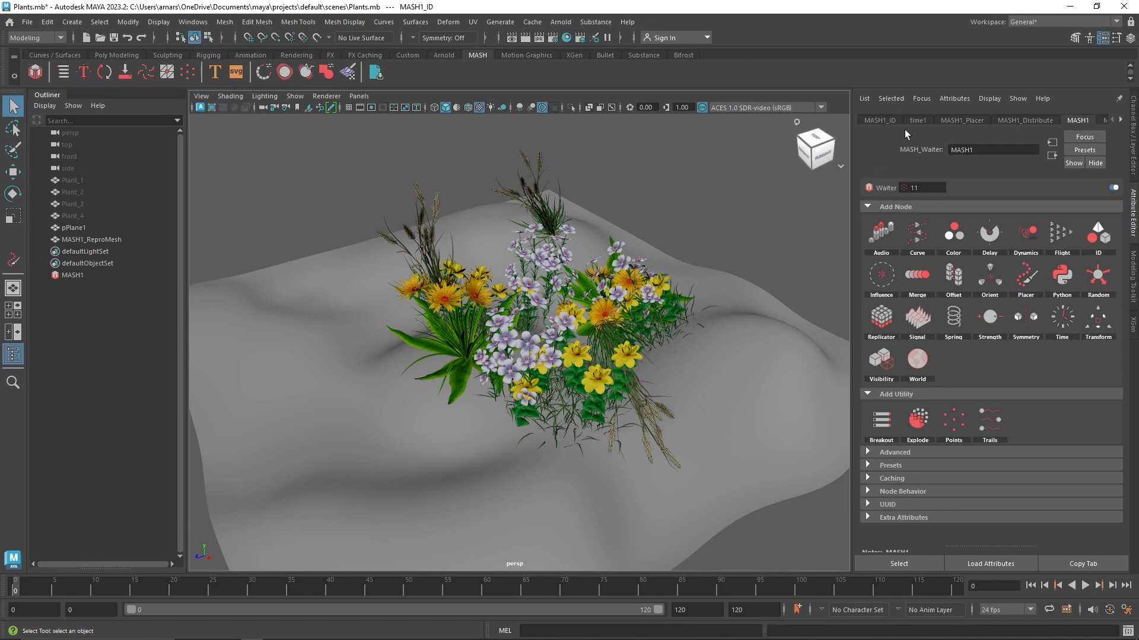
Step: Paint another group of plants on the open slope beside the existing ones with the Placer's Add brush
left_click(962, 121)
left_click_drag(486, 332, 401, 340, "alt")
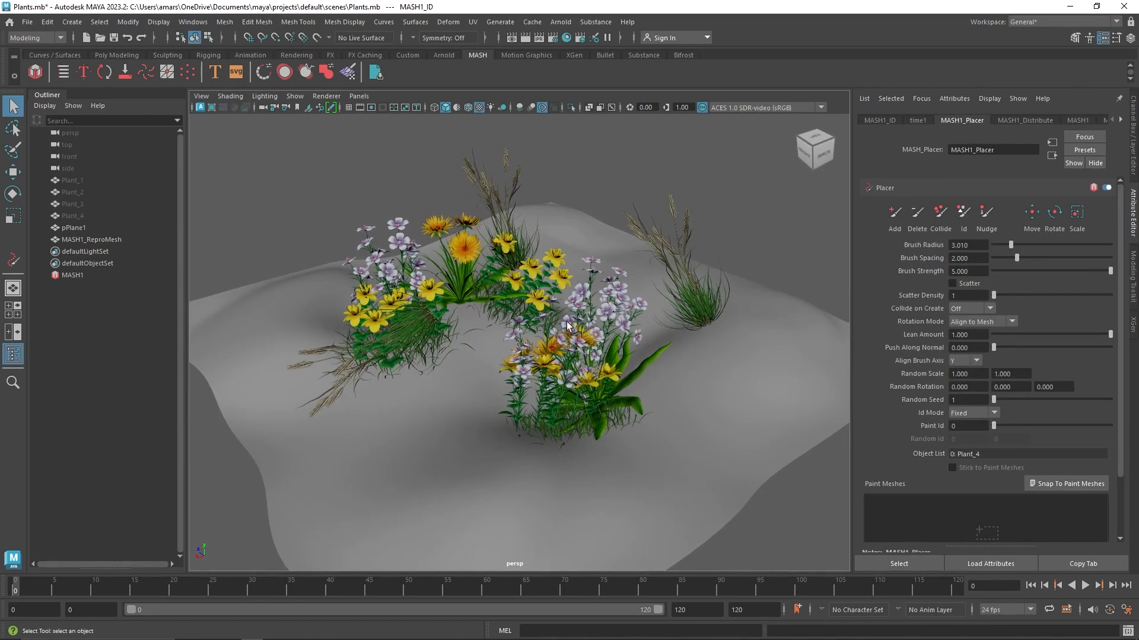
left_click(1030, 217)
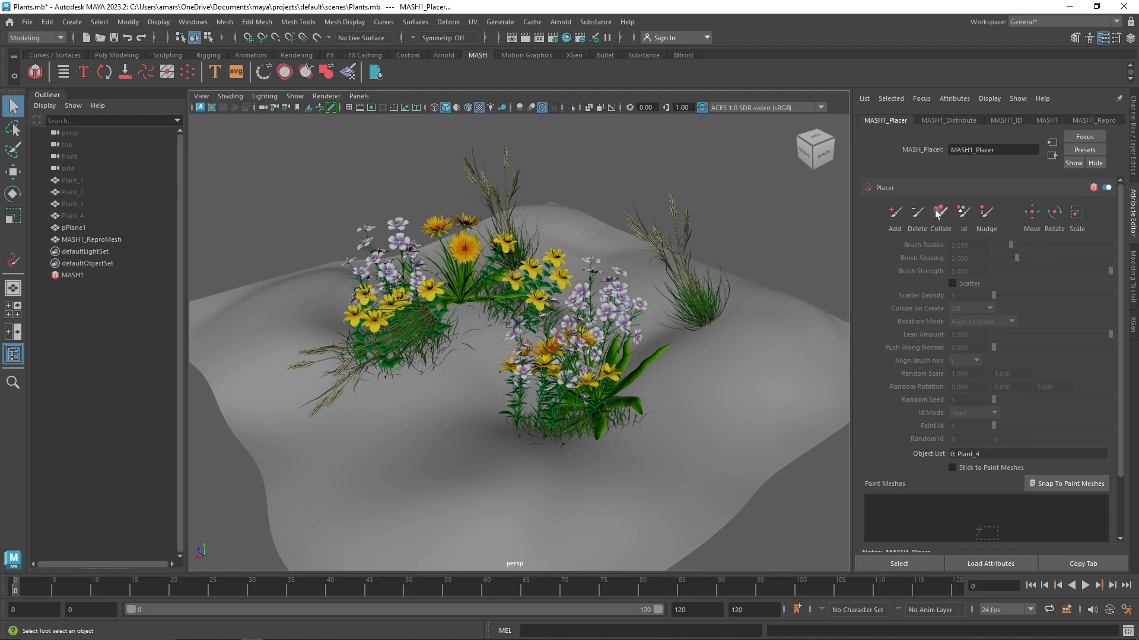
left_click(894, 212)
left_click_drag(699, 279, 628, 304, "alt")
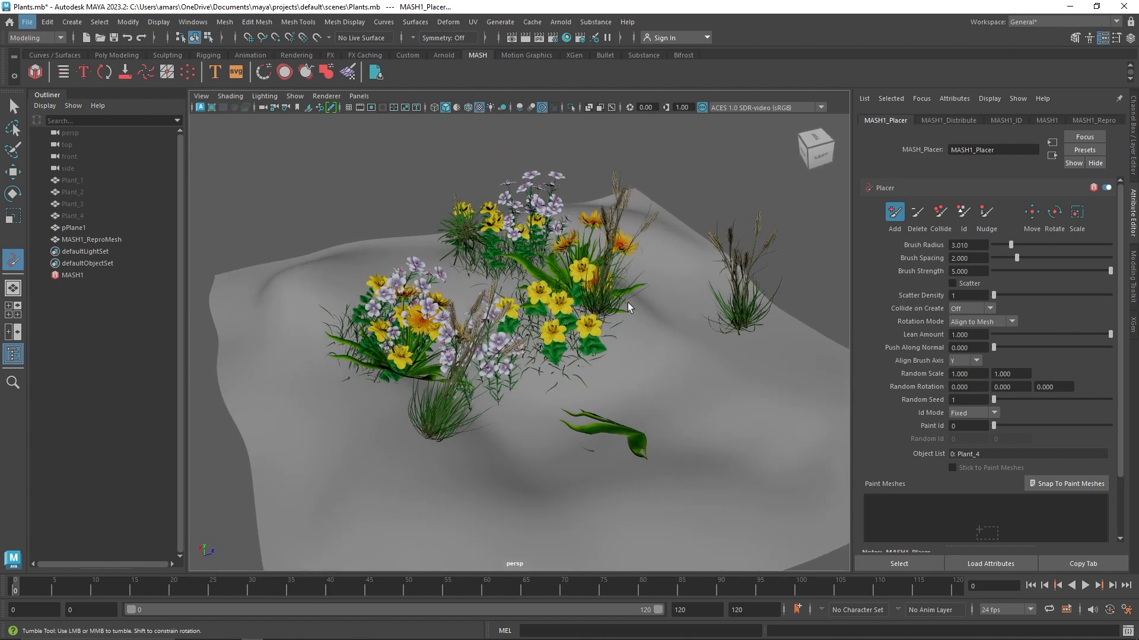
middle_click_drag(661, 357, 600, 322, "alt")
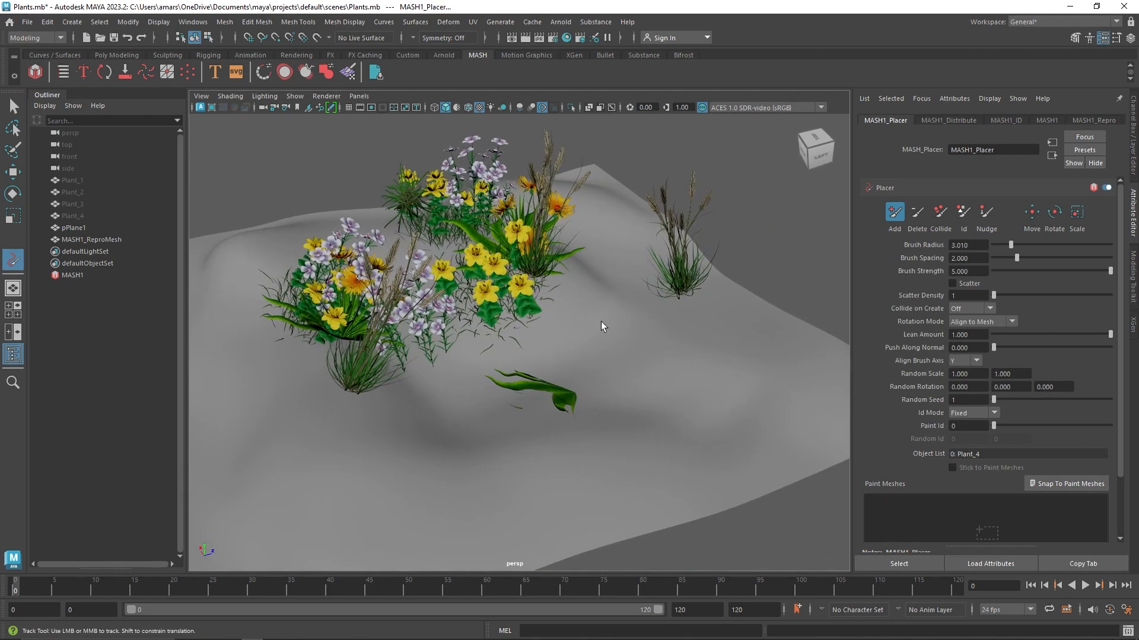
left_click_drag(686, 379, 600, 358)
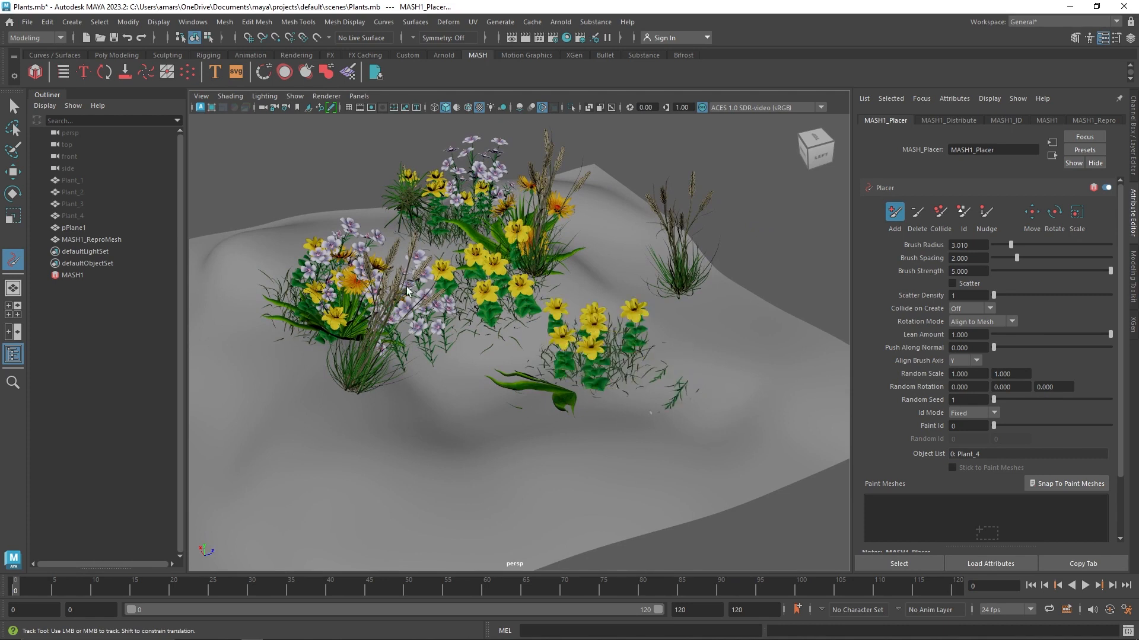
Step: Delete the MASH1 network with its mesh and the terrain plane, and unhide Plant_1 to Plant_4
left_click(20, 106)
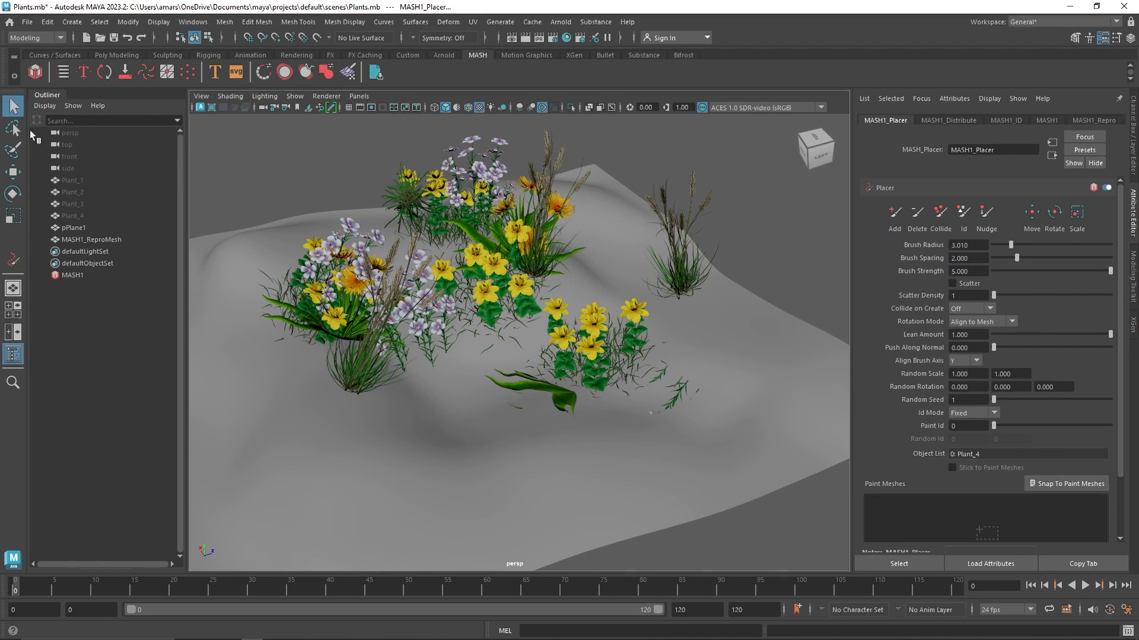
left_click(104, 236)
key("Delete")
left_click(83, 227)
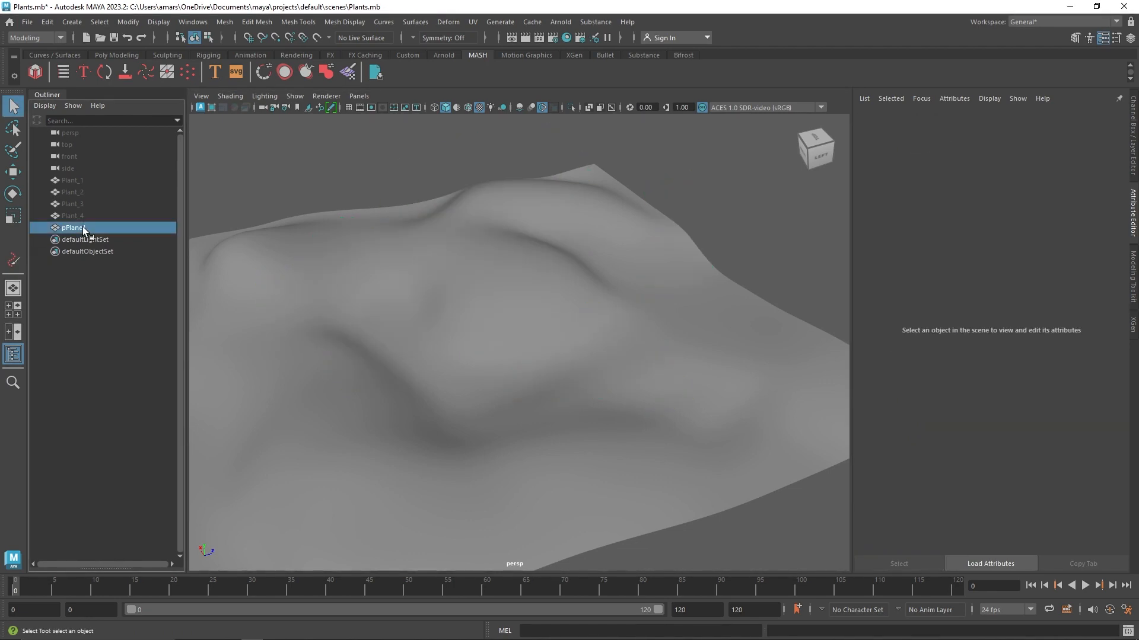
key("Delete")
left_click(80, 215)
left_click(84, 181, "shift")
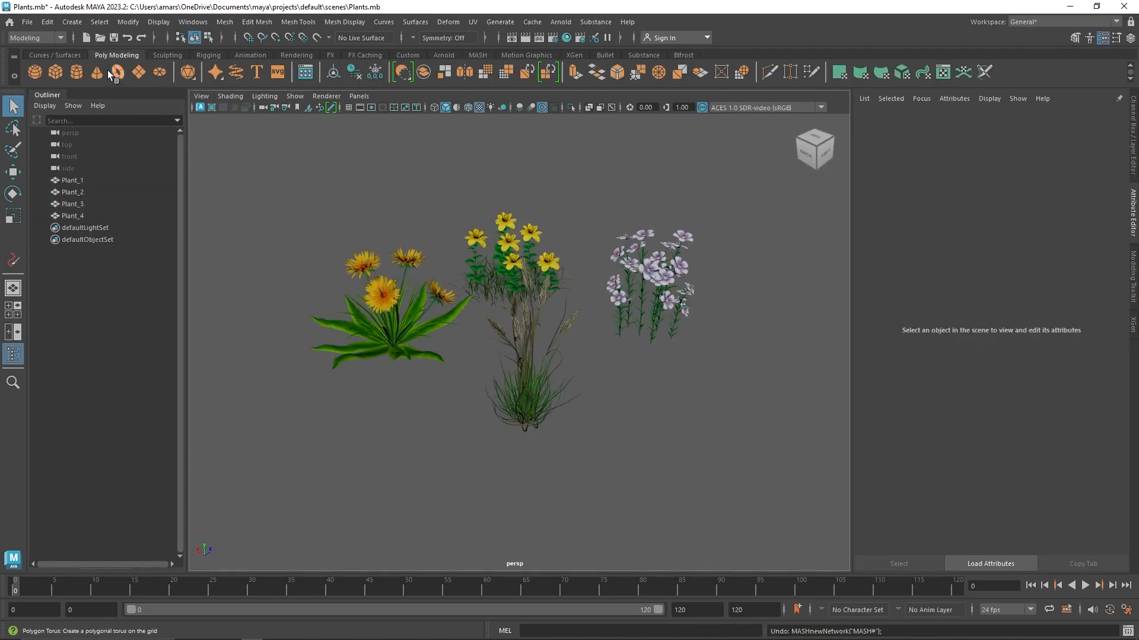
Step: Create a polygon plane beneath the plants and scale it uniformly to about 74
left_click(139, 71)
scroll(513, 340, "down", 5)
key("r")
left_click_drag(519, 370, 810, 431)
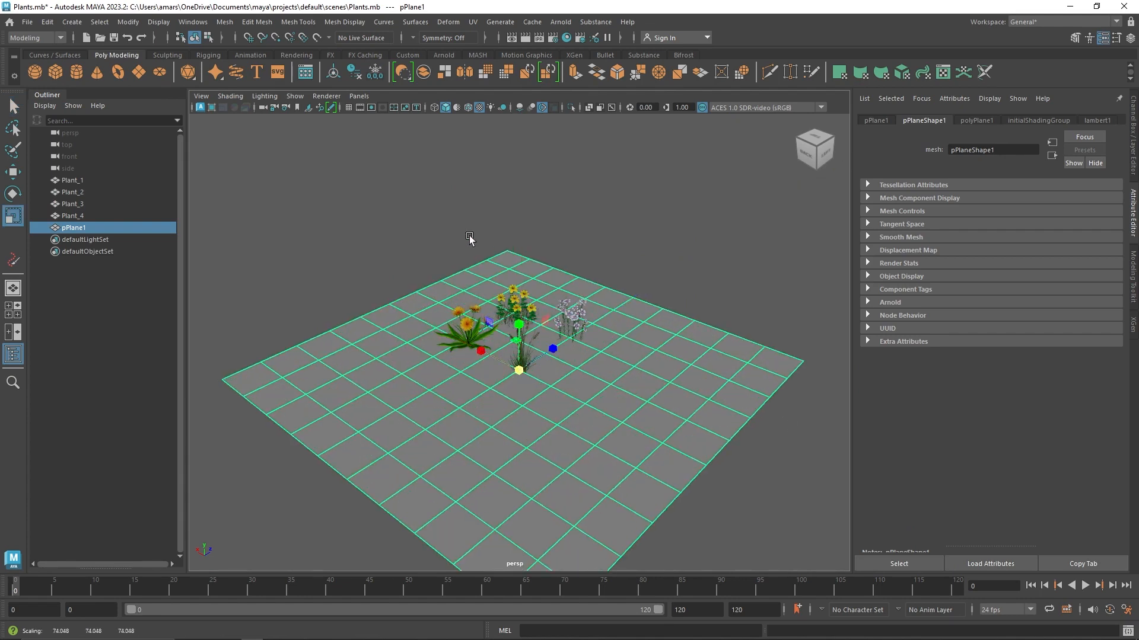
left_click(468, 236)
Step: Create a MASH network from the four plants, Plant_1 to Plant_4
left_click(83, 215)
left_click(108, 181, "shift")
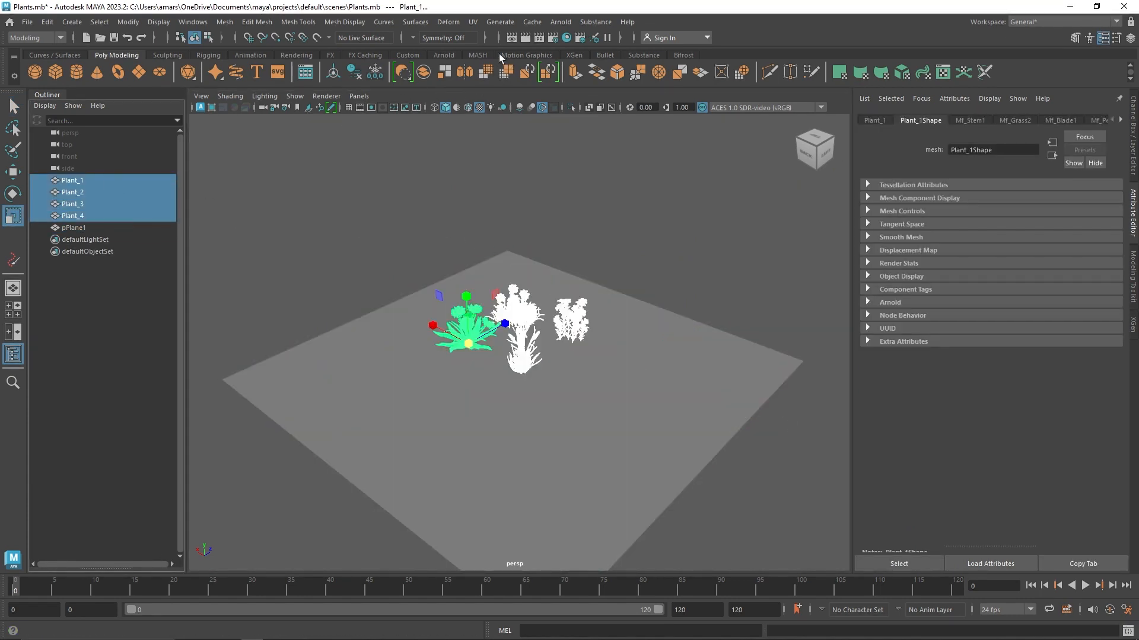
left_click(478, 54)
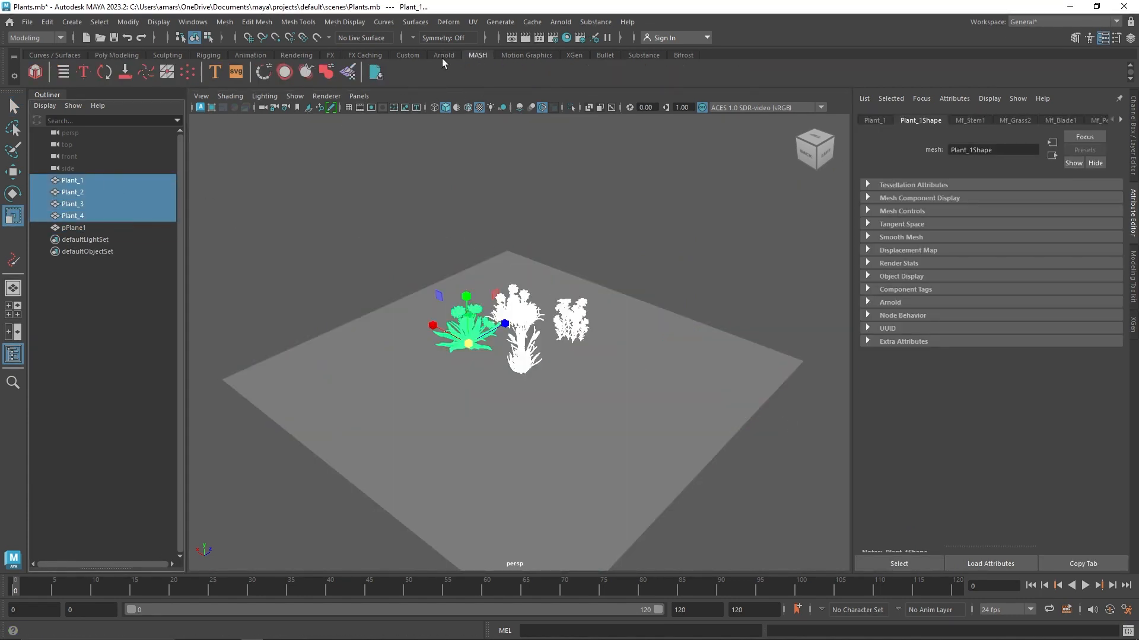
left_click(39, 72)
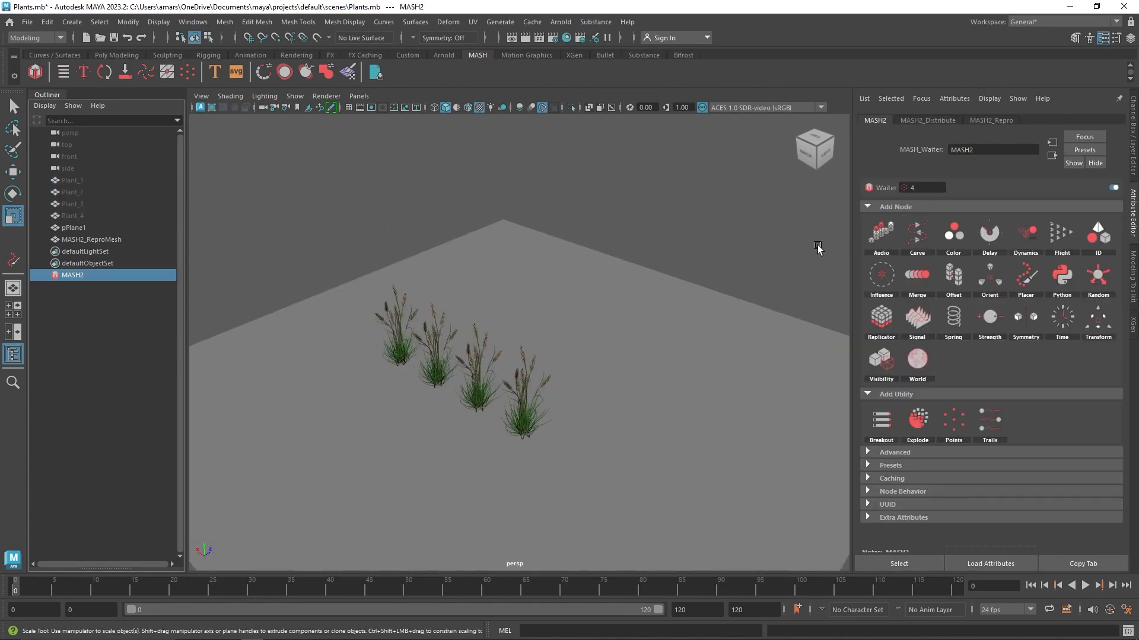
Step: Add a Placer node to the MASH2 network and set the Distribute node's Number of Points to 0
left_click(1025, 276)
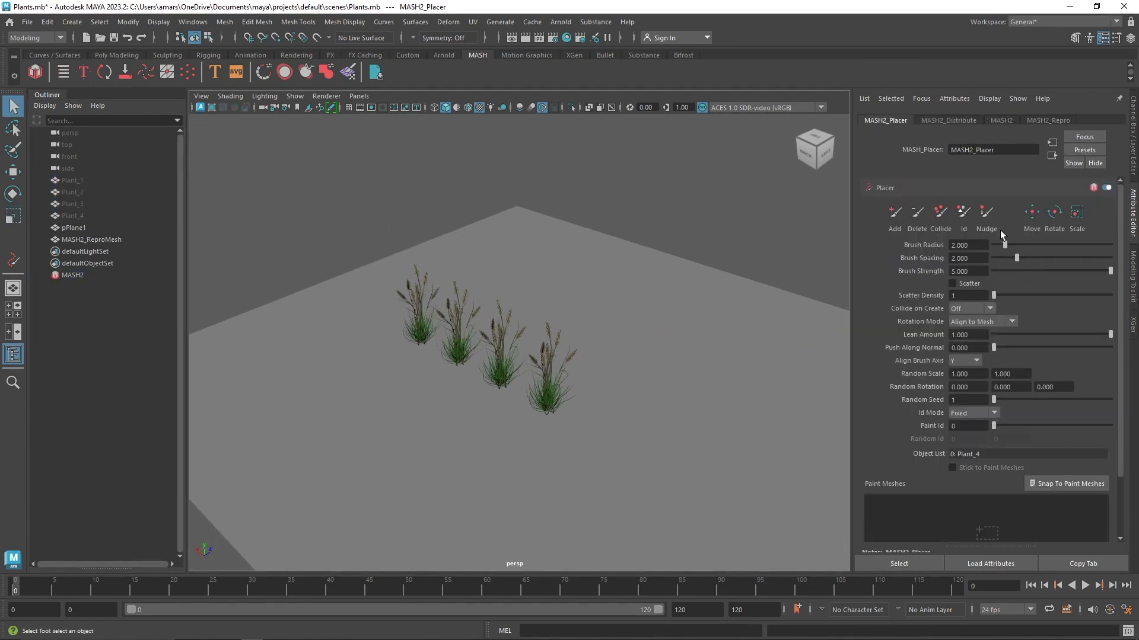
left_click(949, 121)
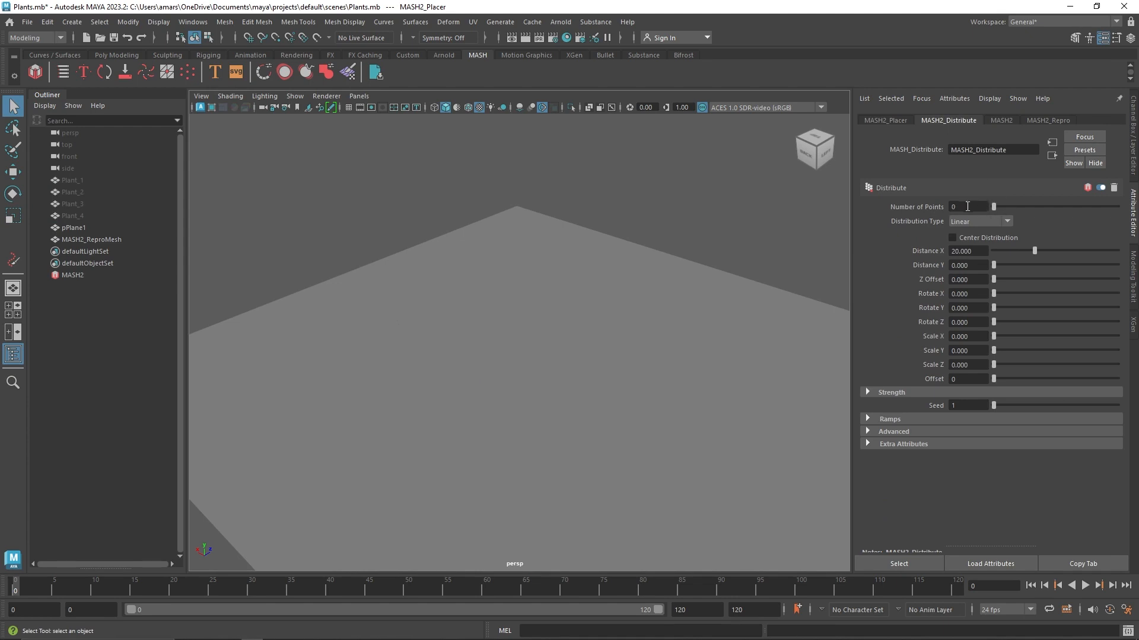
left_click(897, 121)
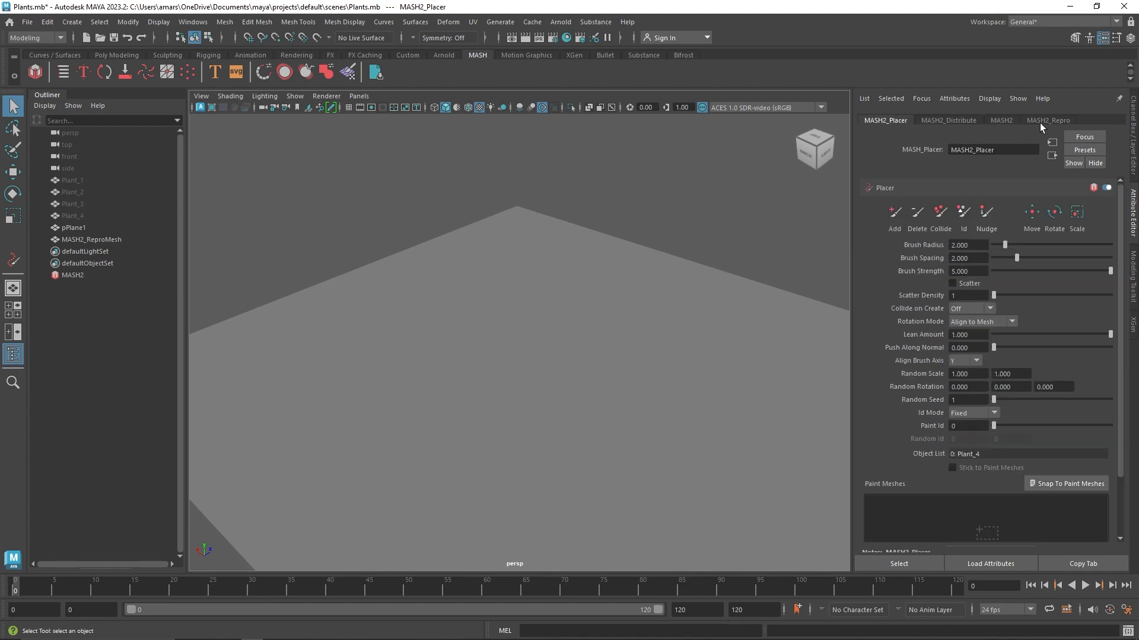
Step: Paint a curved row of grass clumps on the flat plane with the Placer's Add brush
middle_click_drag(568, 361, 573, 359, "alt")
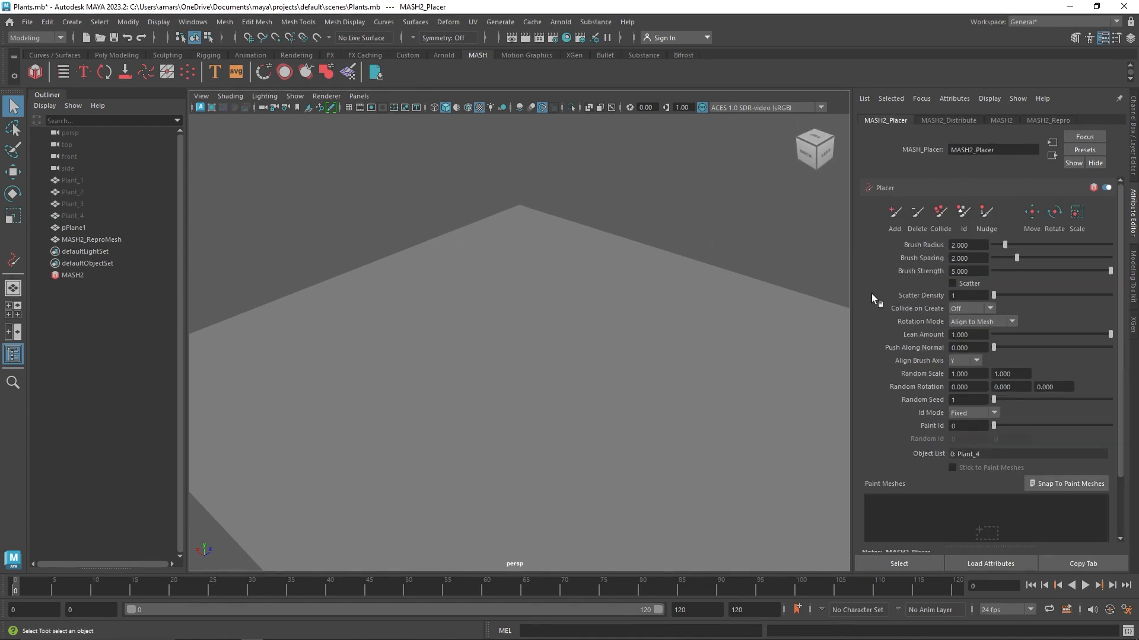
left_click(894, 211)
mouse_move(659, 287)
left_mouse_down()
mouse_move(598, 325)
mouse_move(480, 323)
left_mouse_up()
mouse_move(436, 371)
left_mouse_down()
mouse_move(524, 431)
mouse_move(533, 465)
left_mouse_up()
Step: Add an ID node to the MASH2 network so the painted row mixes all four plants
left_click(1002, 121)
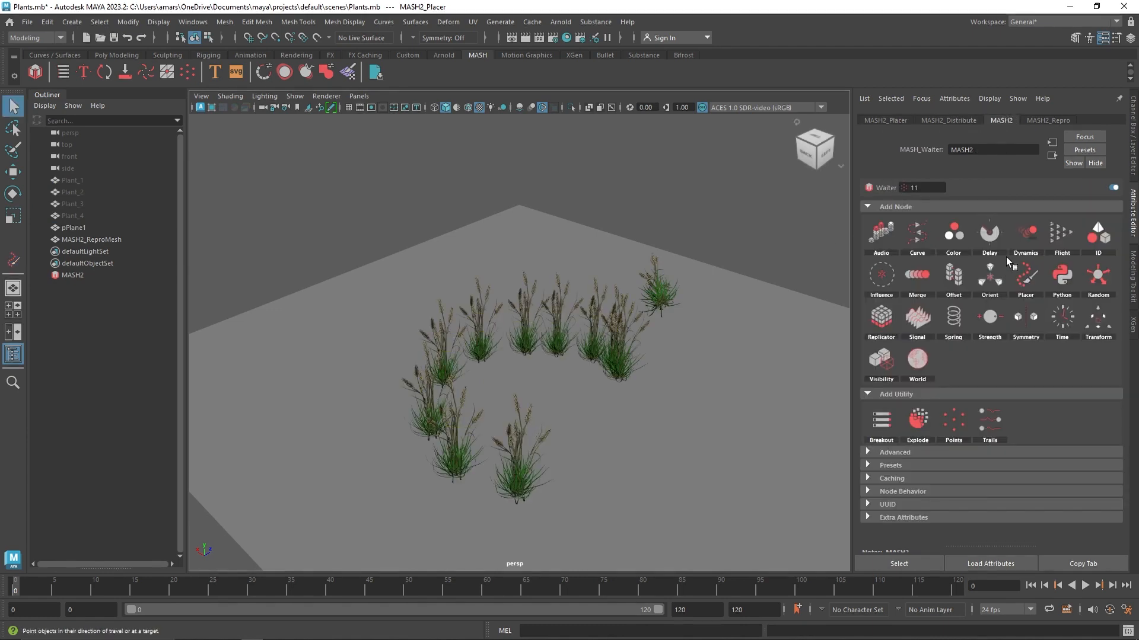
left_click(1098, 231)
left_click(1096, 238)
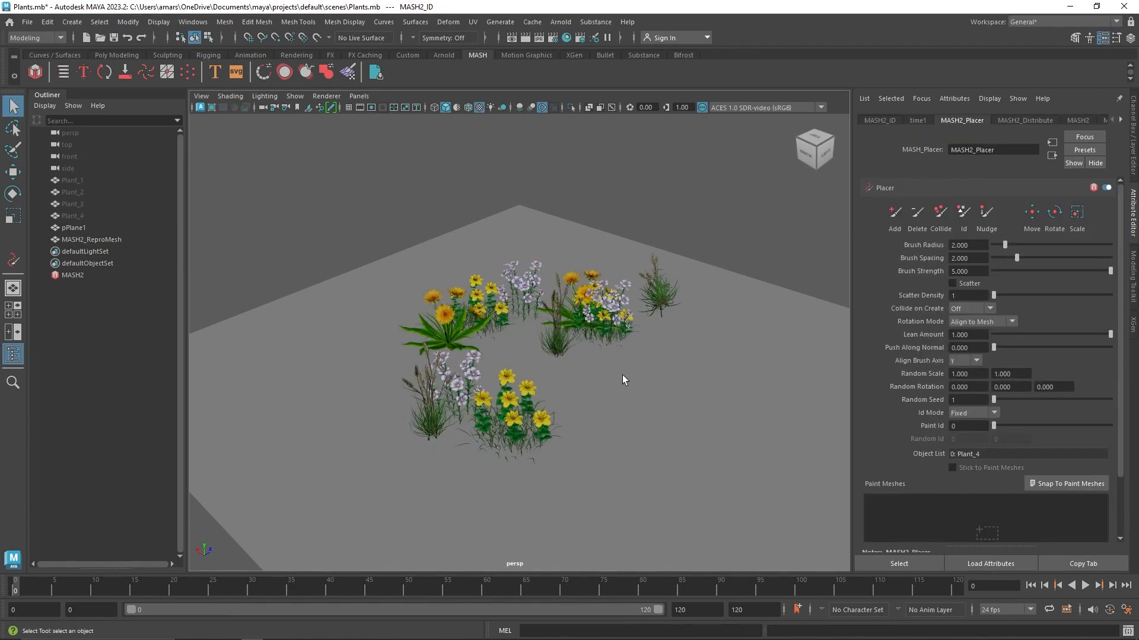
Step: Reselect the MASH2 network and erase plants at the end of the curved row with the Placer's Delete brush
left_click_drag(622, 375, 486, 354, "alt")
left_click_drag(684, 367, 689, 358)
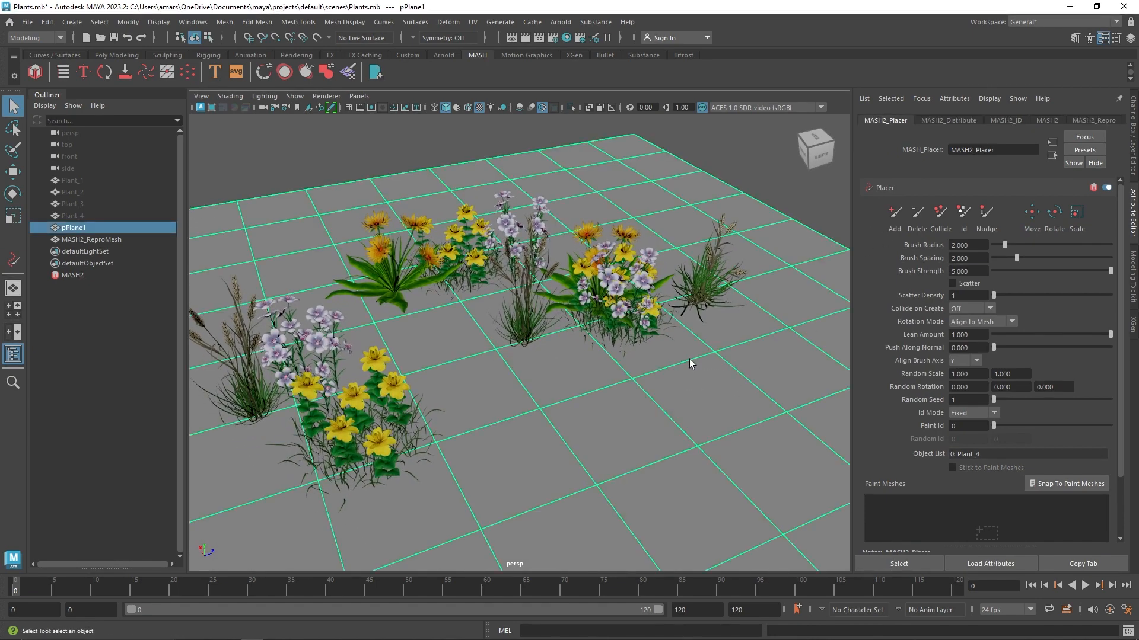
left_click(89, 263)
left_click(42, 274)
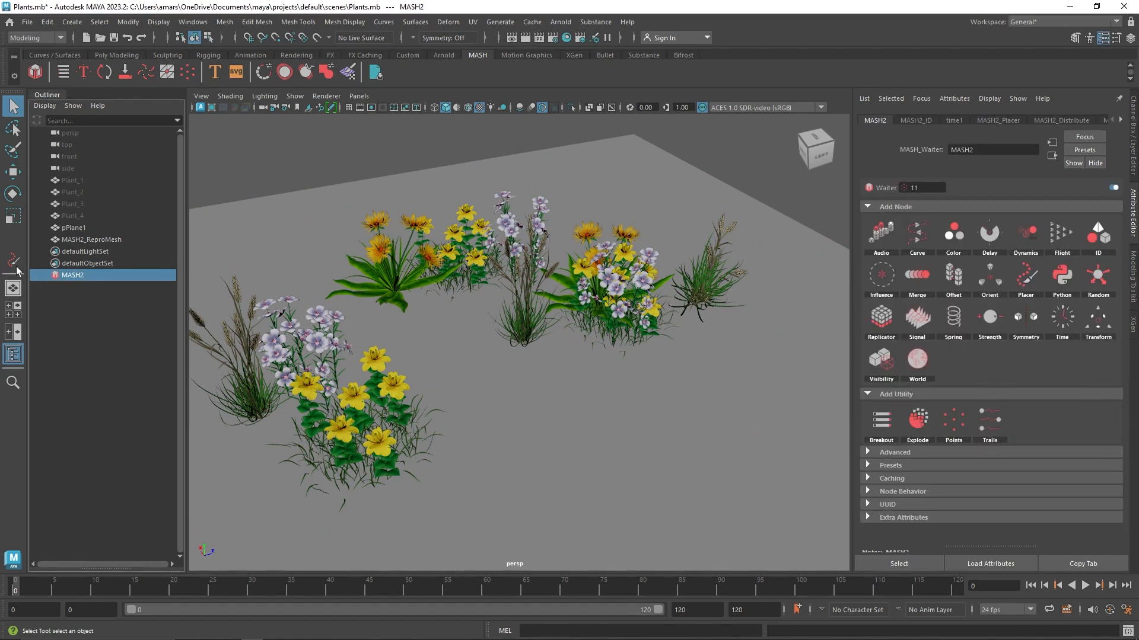
left_click(998, 120)
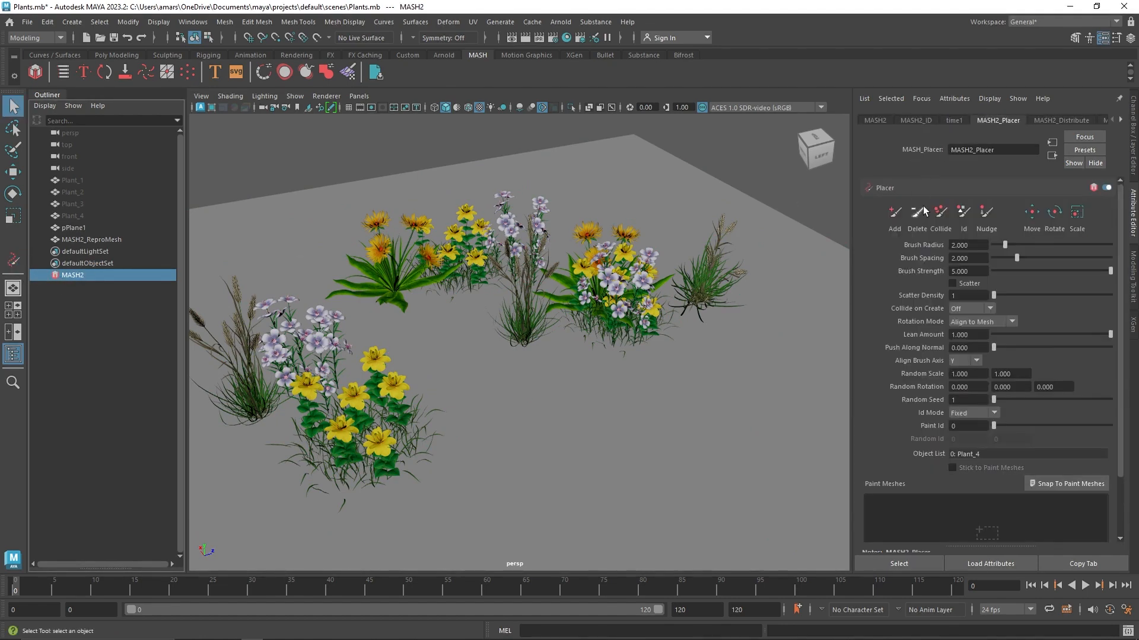
left_click_drag(649, 293, 781, 255)
key("ctrl+z")
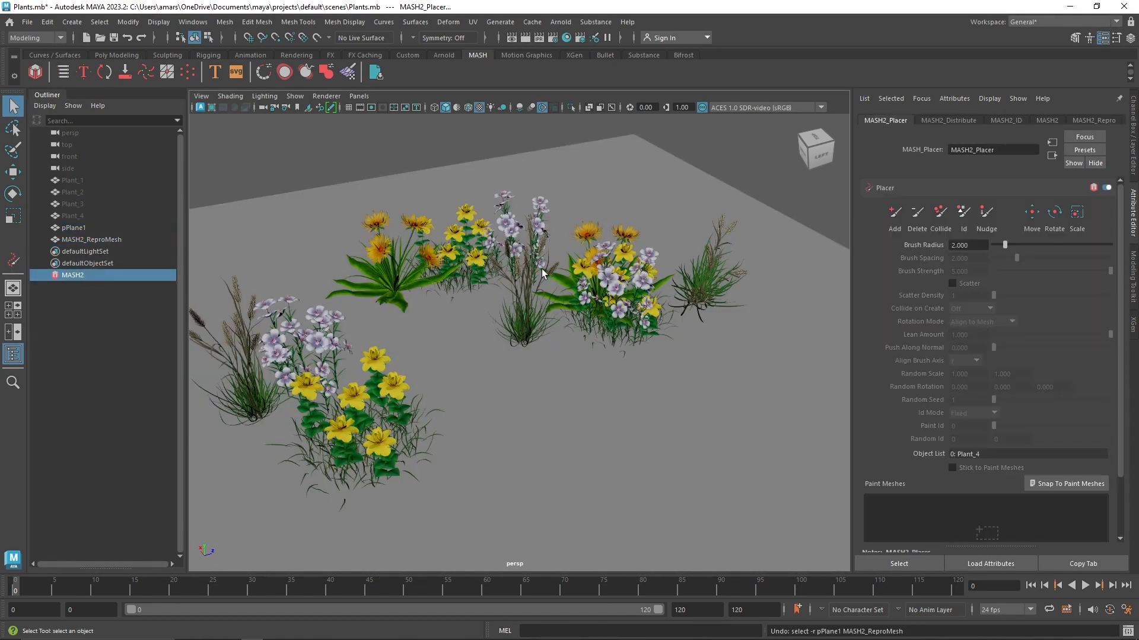
left_click(917, 212)
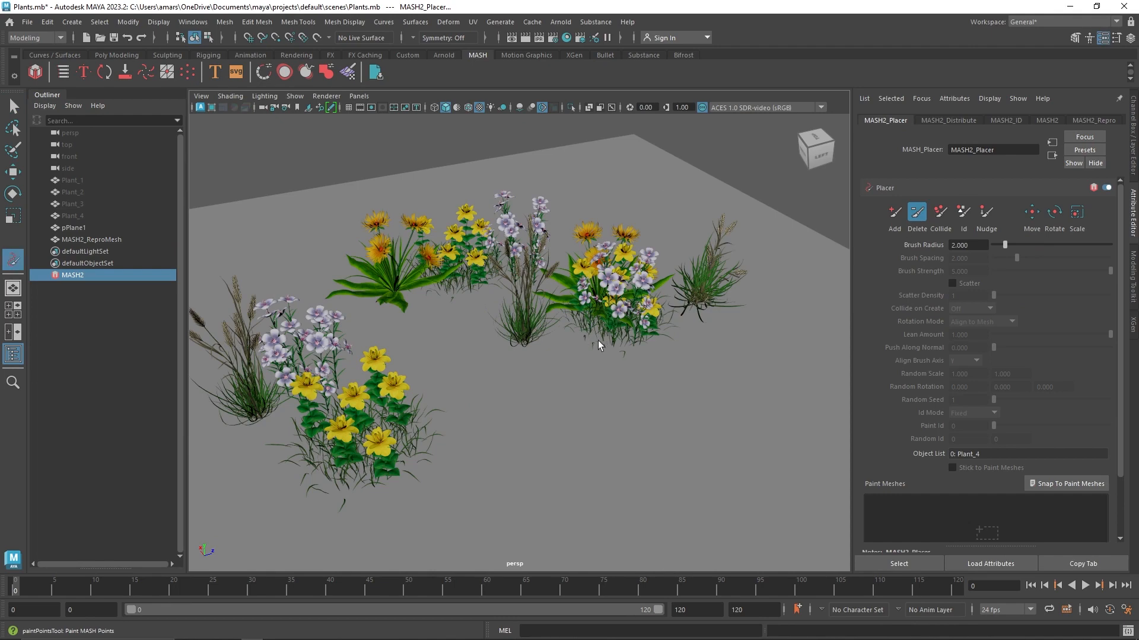
left_click(629, 318)
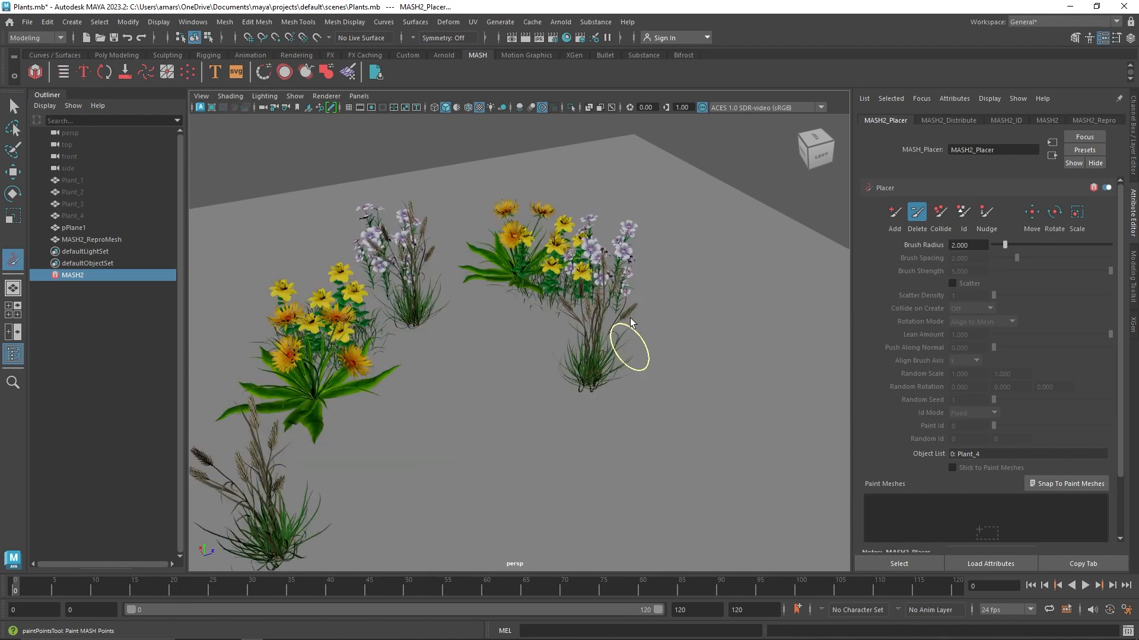
Step: Set the Placer's Brush Radius to about 2.683 and paint more plants on the plane with the Add brush
left_click(895, 212)
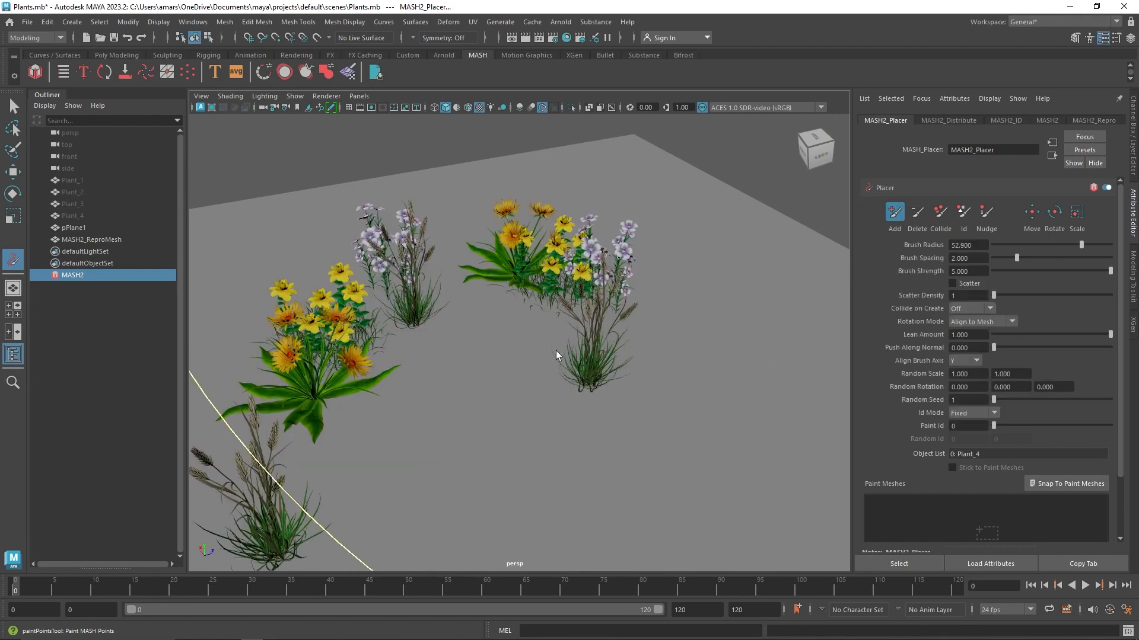
left_click_drag(557, 350, 532, 350)
left_click_drag(610, 344, 597, 346)
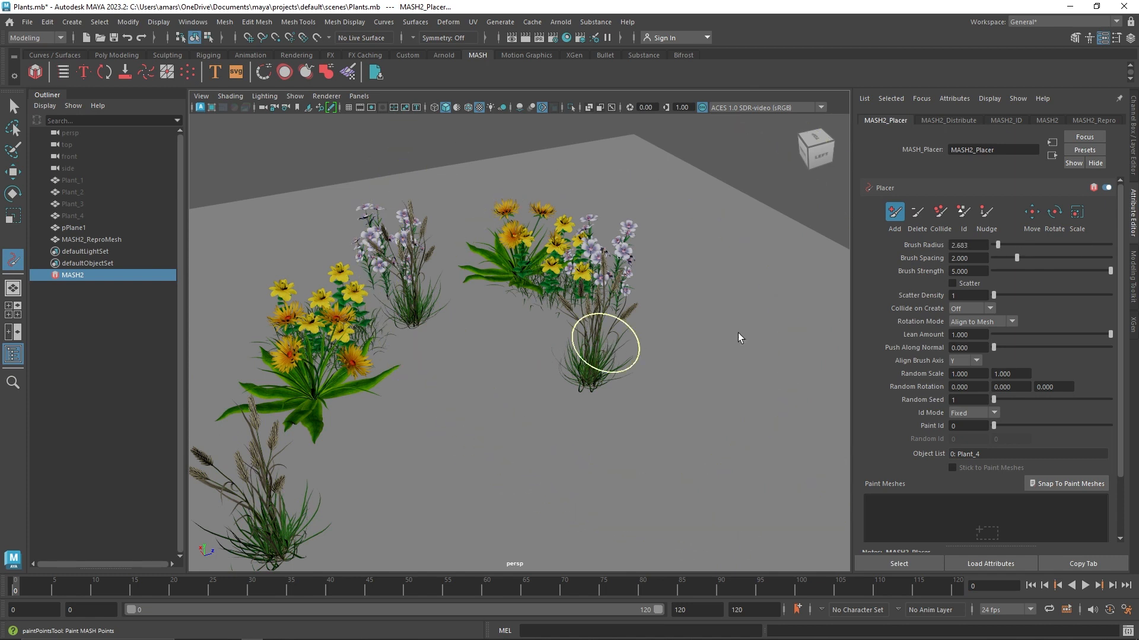
mouse_move(488, 446)
left_mouse_down()
mouse_move(475, 437)
mouse_move(496, 448)
left_mouse_up()
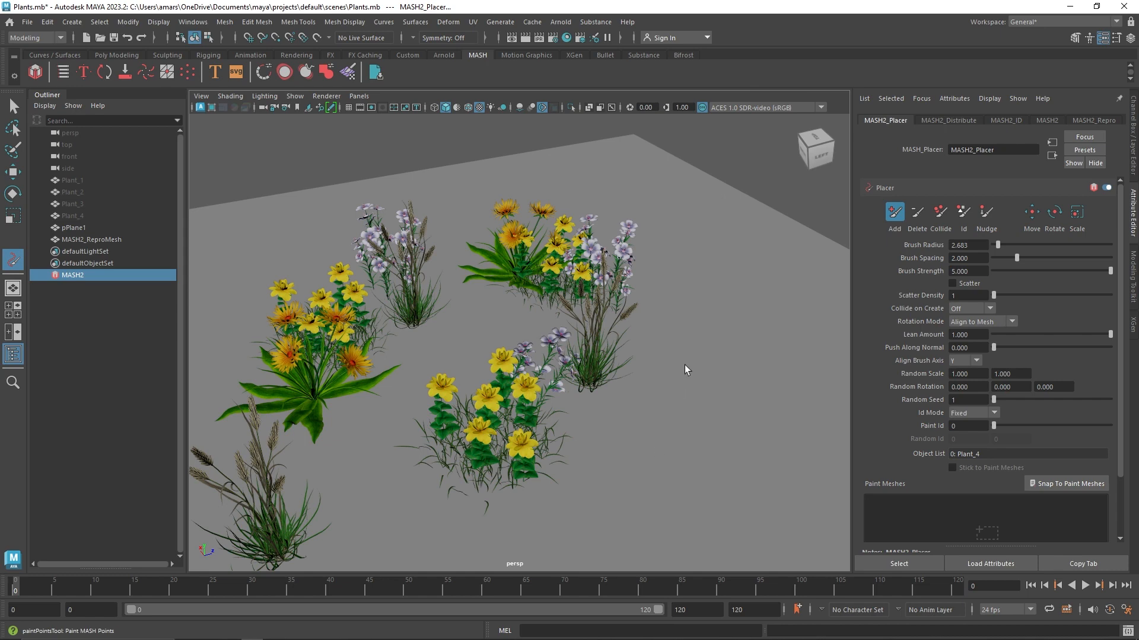
mouse_move(682, 353)
left_mouse_down()
mouse_move(713, 357)
mouse_move(648, 342)
mouse_move(667, 329)
mouse_move(660, 336)
mouse_move(678, 351)
mouse_move(700, 347)
mouse_move(684, 309)
mouse_move(744, 334)
left_mouse_up()
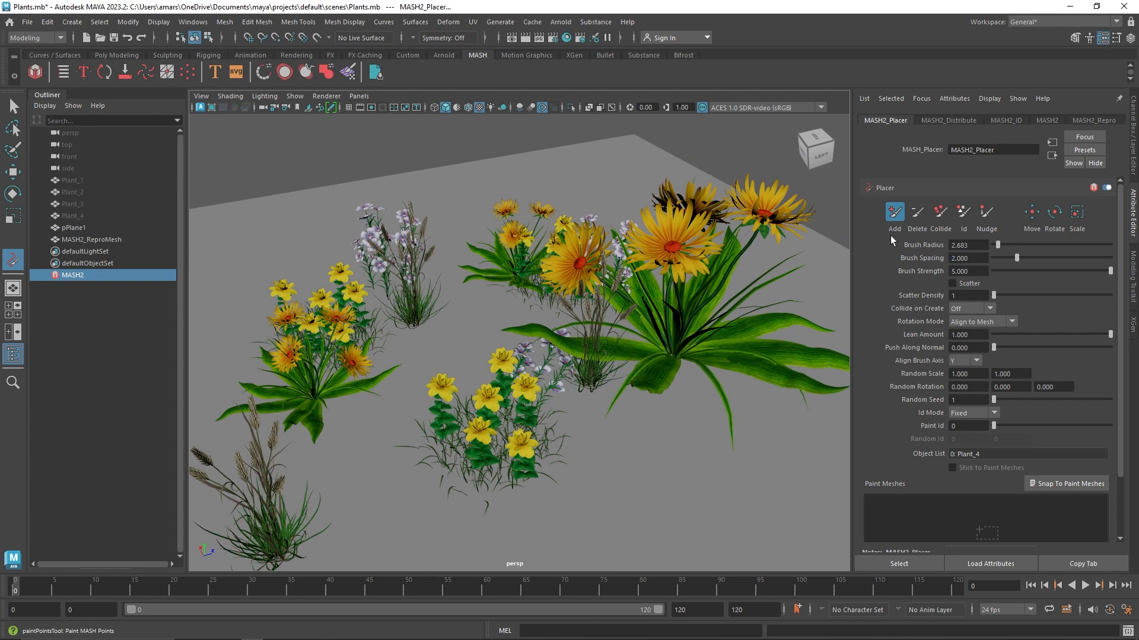
Step: Raise the Placer's Brush Radius to 6.821 and erase all painted plants from the plane with the Delete brush
left_click(917, 212)
scroll(578, 379, "down", 3)
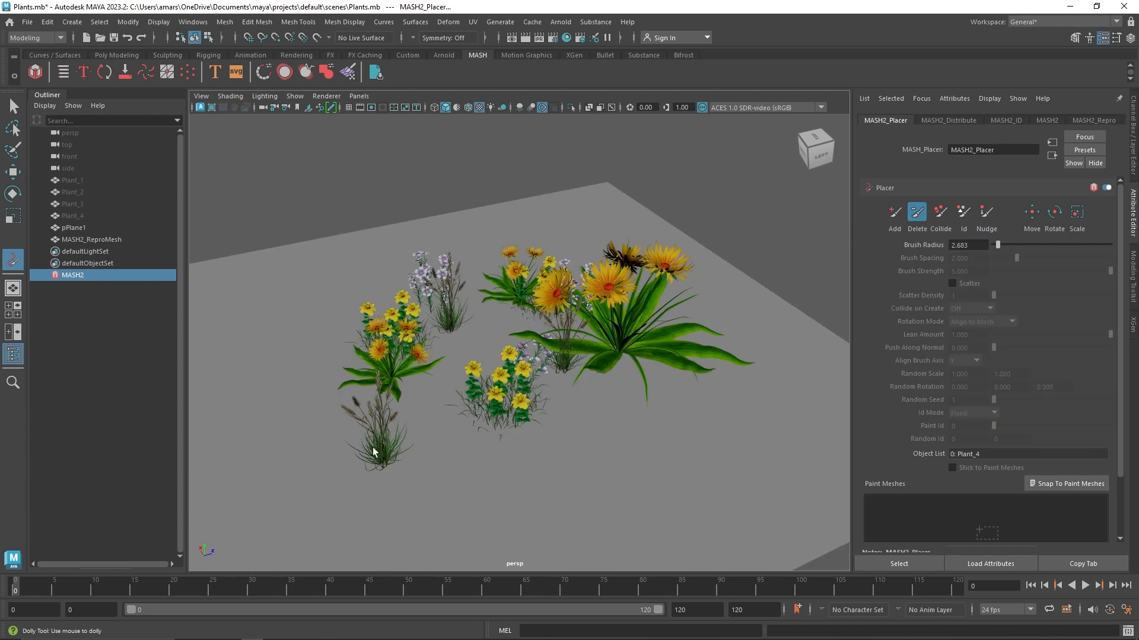
left_click(499, 343)
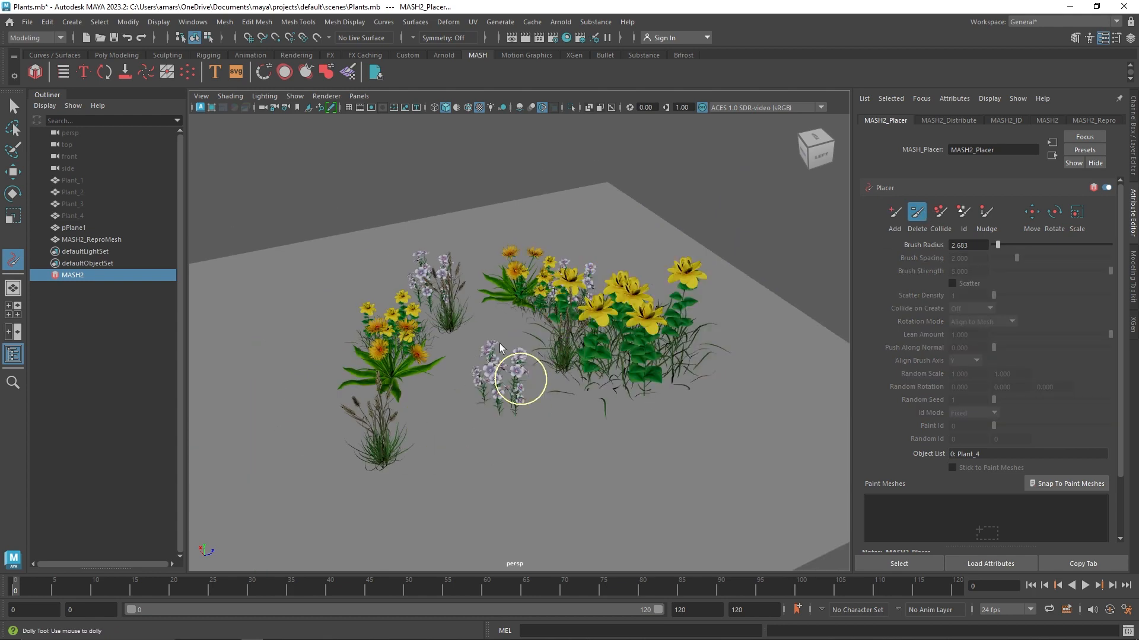
left_click(404, 334)
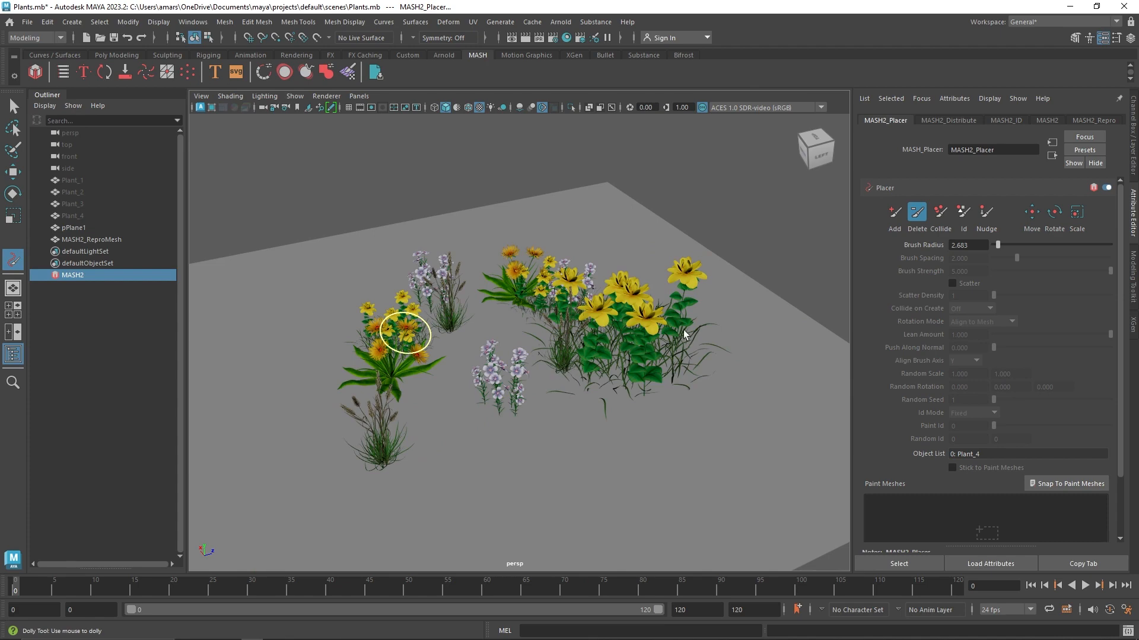
left_click_drag(1008, 249, 1005, 244)
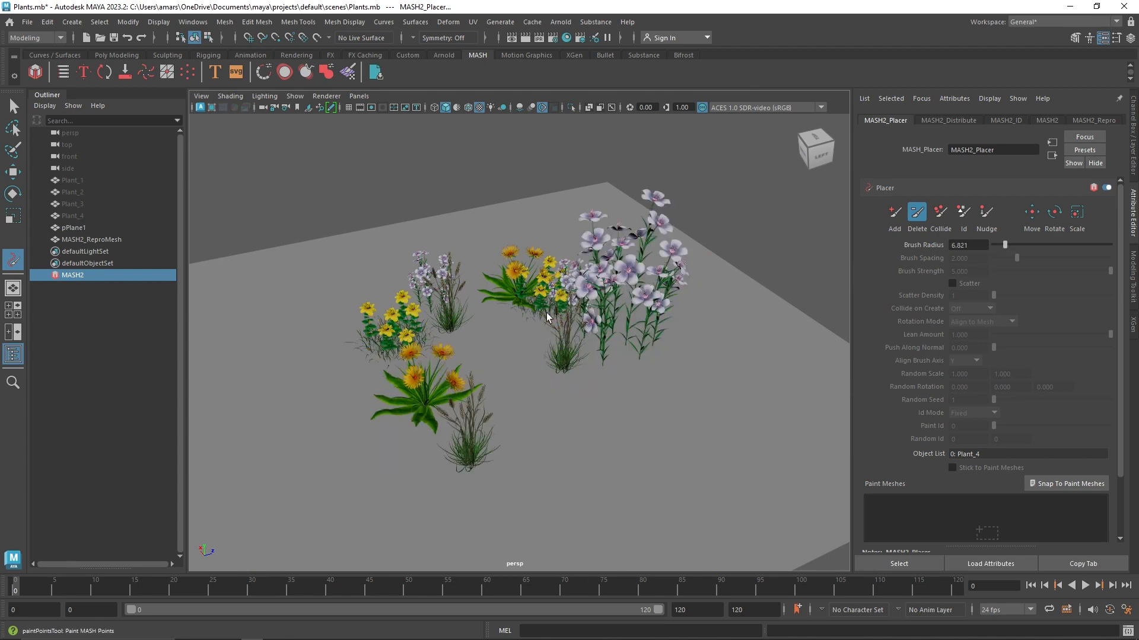
mouse_move(504, 312)
left_mouse_down()
mouse_move(518, 417)
mouse_move(486, 311)
mouse_move(531, 292)
mouse_move(585, 306)
mouse_move(610, 330)
mouse_move(383, 368)
left_mouse_up()
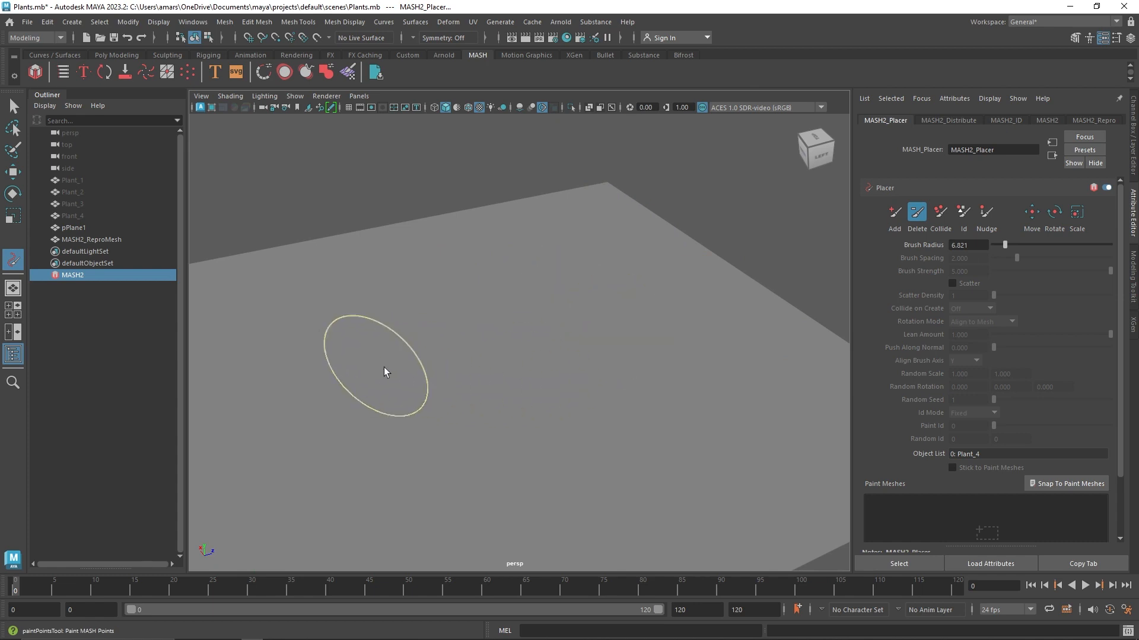
Step: Paint a grass clump, a purple flower clump and a yellow flower clump on the empty plane with the Placer's Add brush
left_click(885, 224)
scroll(519, 354, "up", 2)
middle_click_drag(520, 354, 534, 353, "alt")
left_click(546, 350)
scroll(691, 310, "up", 2)
middle_click_drag(692, 310, 628, 307, "alt")
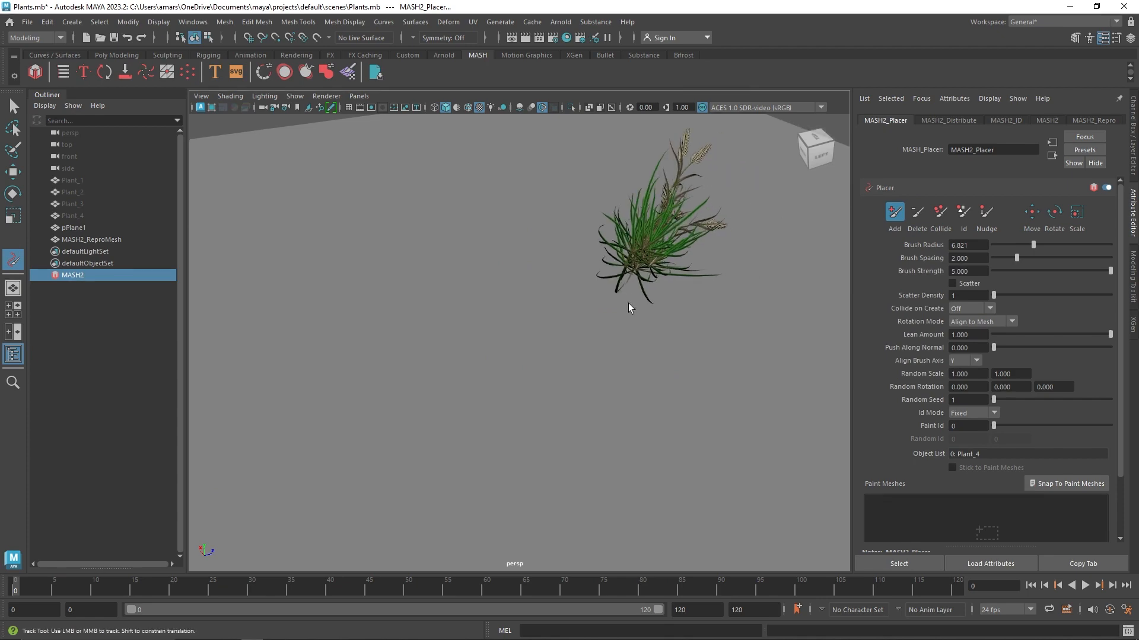
mouse_move(446, 362)
left_mouse_down()
mouse_move(463, 371)
mouse_move(427, 371)
mouse_move(461, 371)
mouse_move(451, 353)
left_mouse_up()
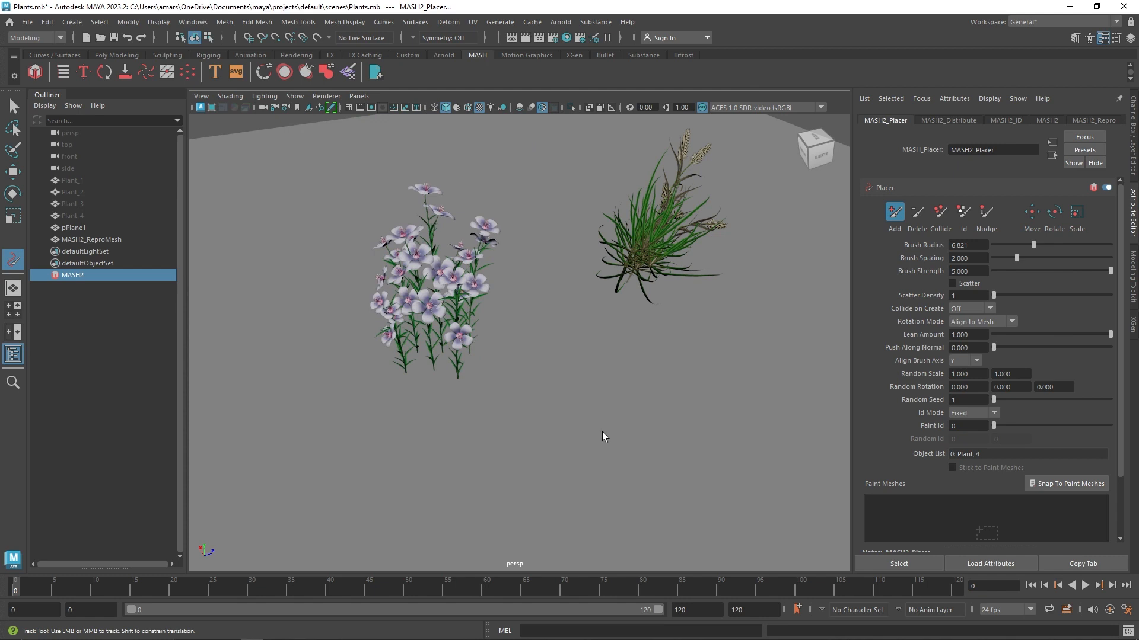
mouse_move(611, 436)
left_mouse_down()
mouse_move(624, 438)
mouse_move(582, 434)
left_mouse_up()
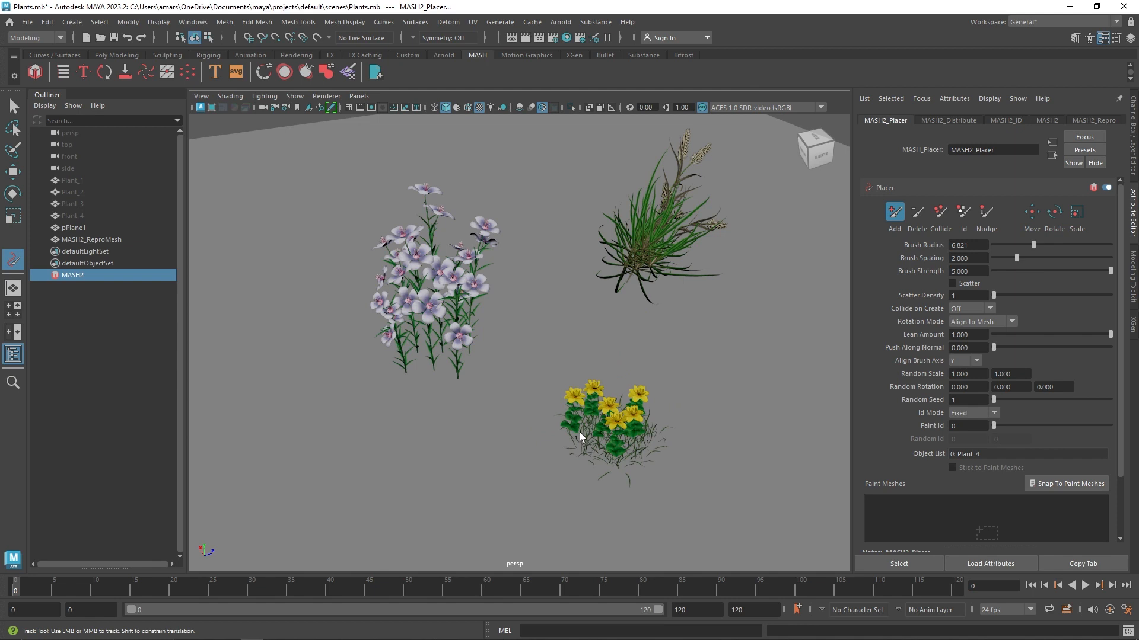
Step: Enlarge the painted plant clumps and set the Placer's Brush Radius to 11.010
left_click_drag(606, 429, 633, 426)
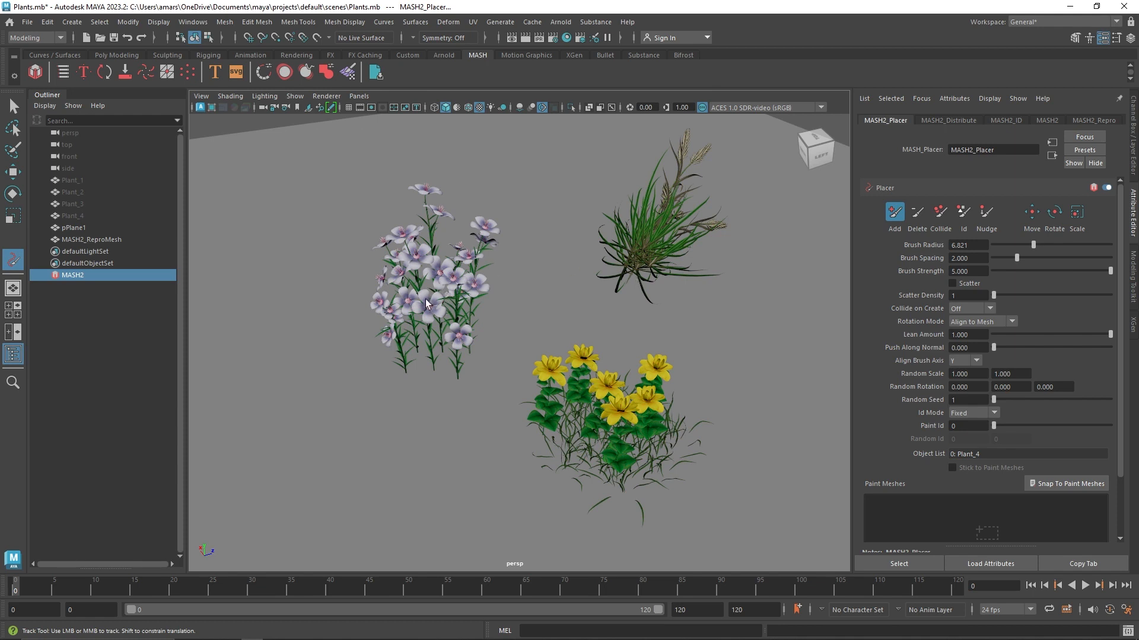
mouse_move(429, 305)
left_mouse_down()
mouse_move(426, 279)
mouse_move(444, 267)
mouse_move(470, 301)
mouse_move(430, 280)
left_mouse_up()
key("b")
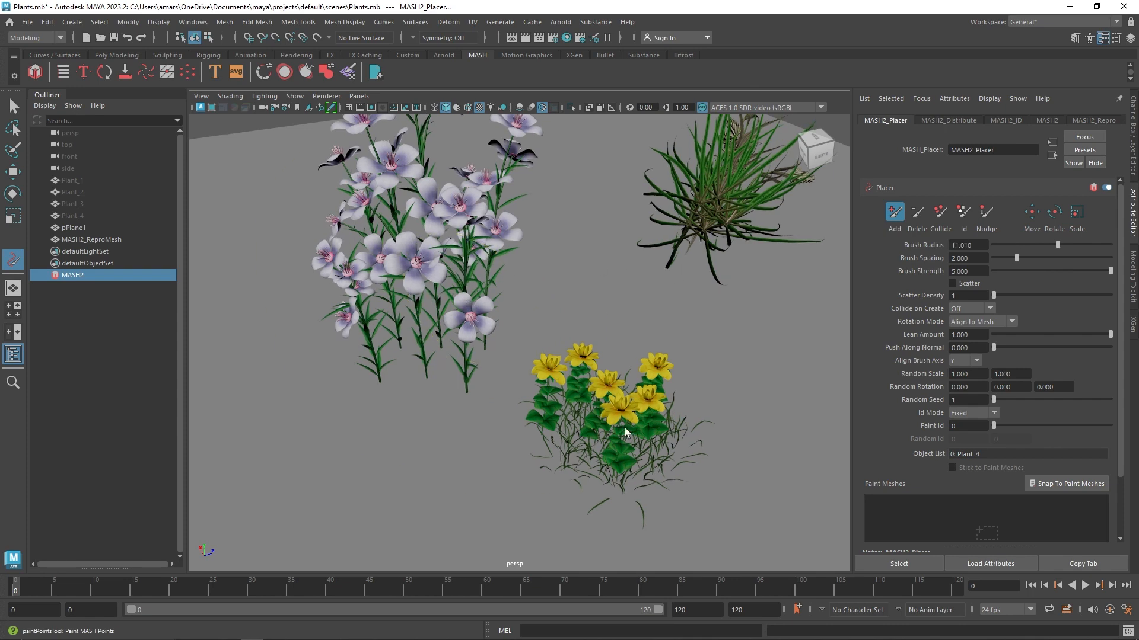
Step: Try further Add brush strokes over the yellow flower clump with the larger brush, undoing each one
left_click_drag(638, 399, 617, 379)
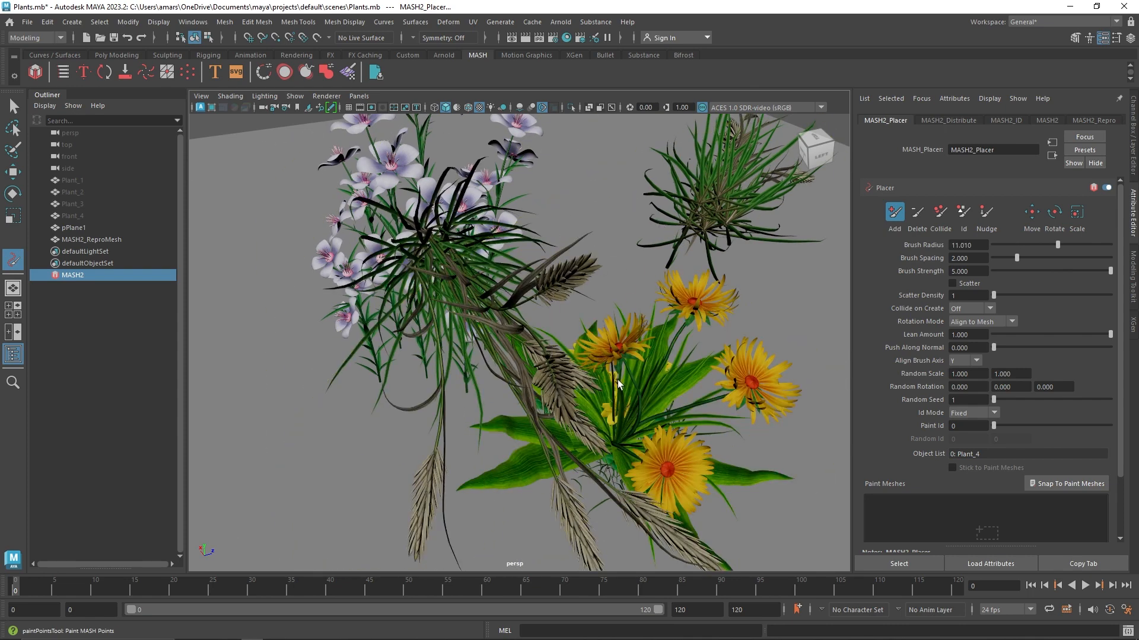
key("ctrl+z")
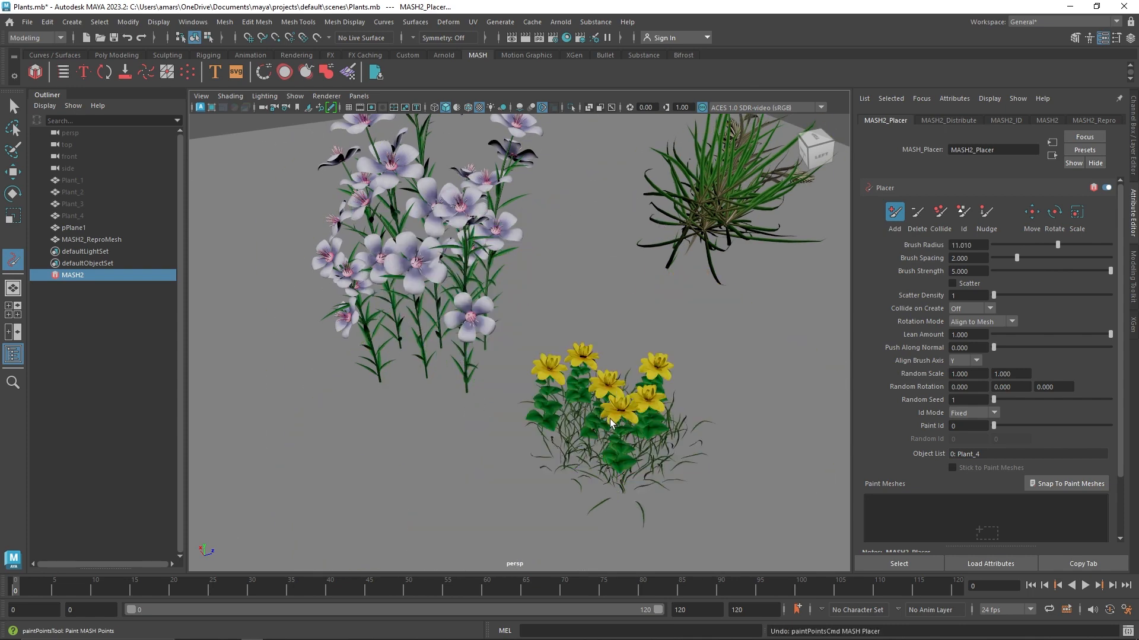
left_click_drag(614, 422, 651, 373)
key("ctrl+z")
Step: Undo the plant enlargements and the painting of the yellow flower clump
right_click_drag(650, 372, 586, 306, "alt")
left_click_drag(586, 306, 577, 341, "alt")
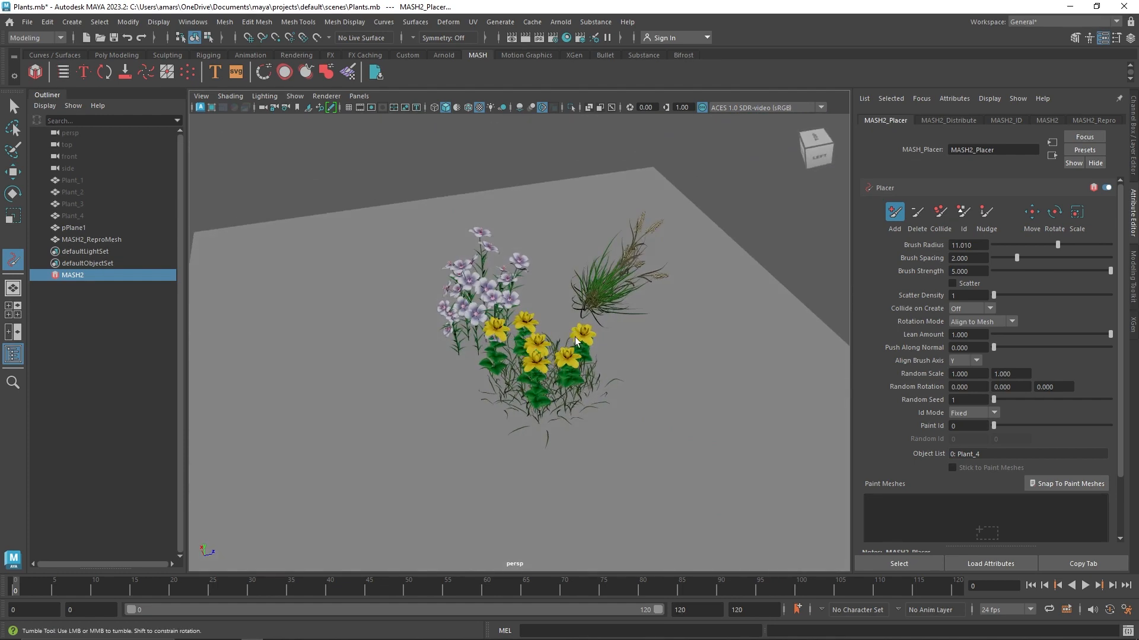
key("ctrl+z")
key("ctrl+z")
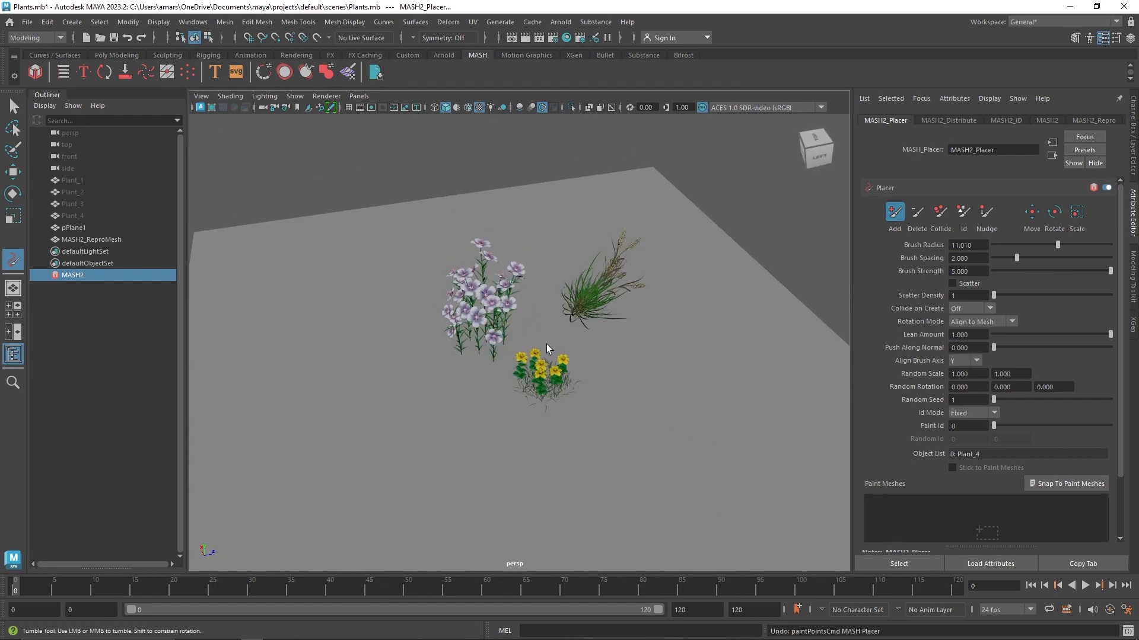
scroll(546, 344, "up", 5)
key("ctrl+z")
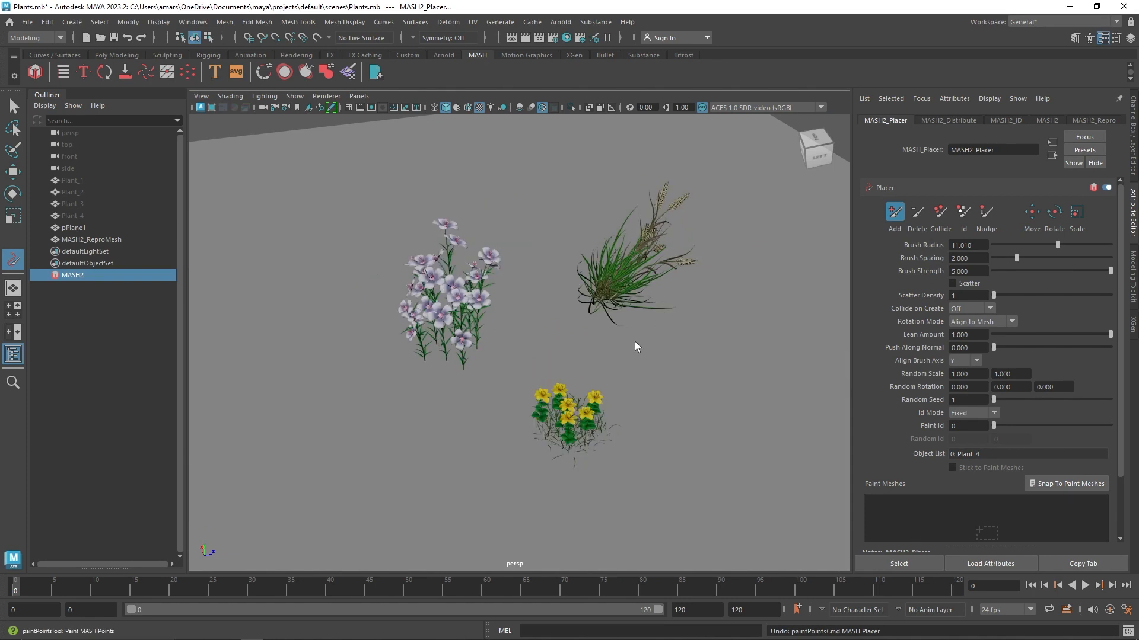
key("ctrl+z")
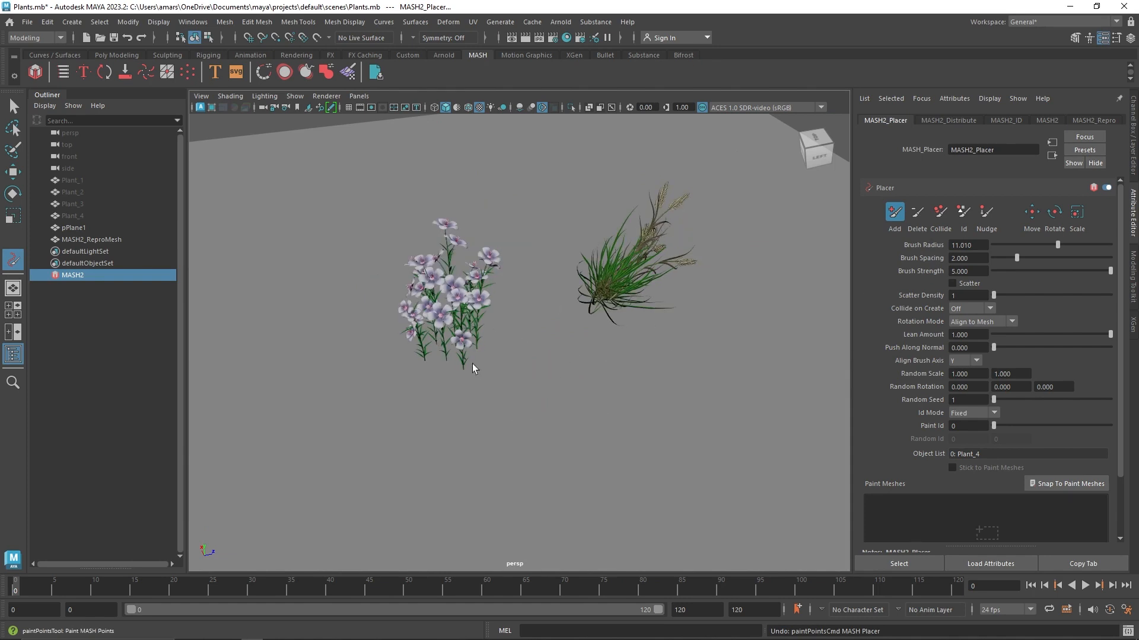
Step: Examine the purple flower clump and the grass clump from near and far
scroll(474, 359, "up", 4)
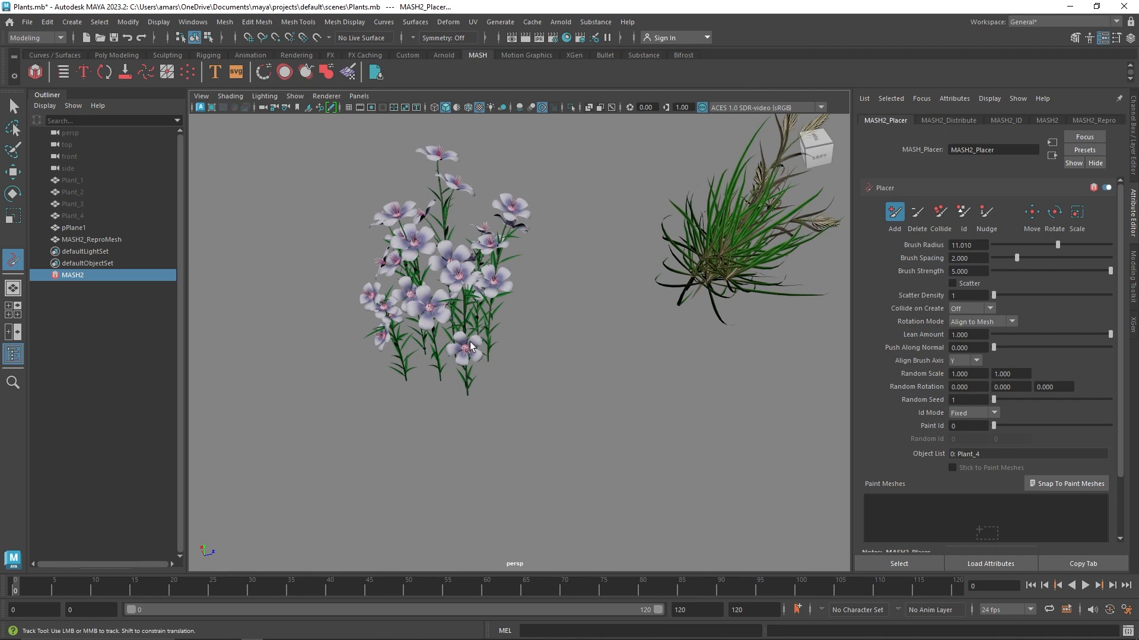
scroll(451, 314, "down", 8)
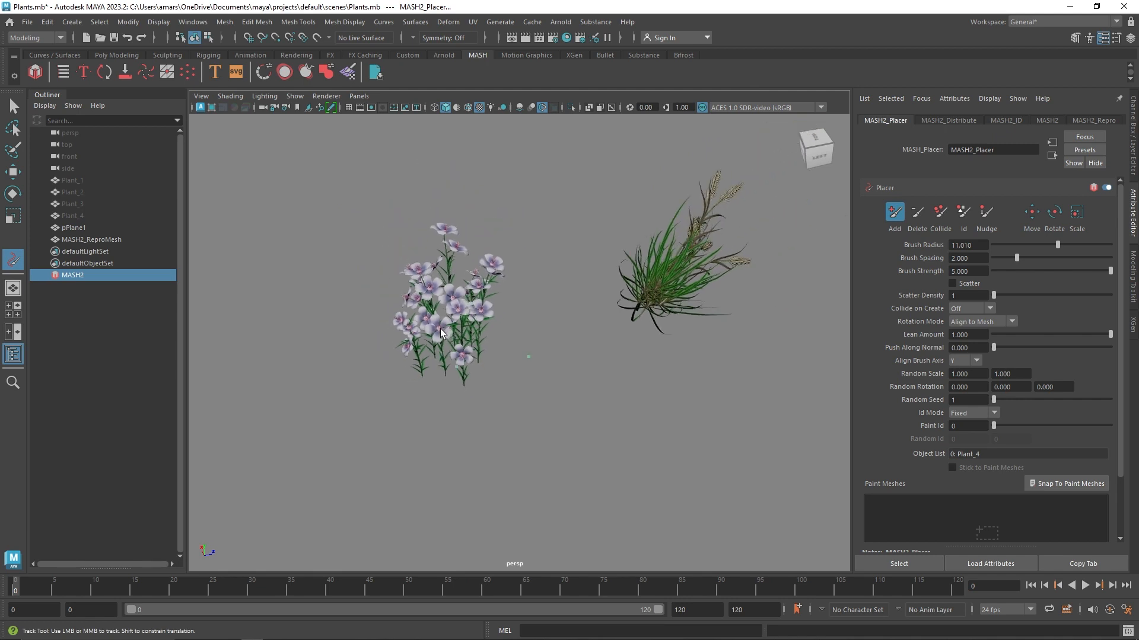
scroll(449, 326, "down", 3)
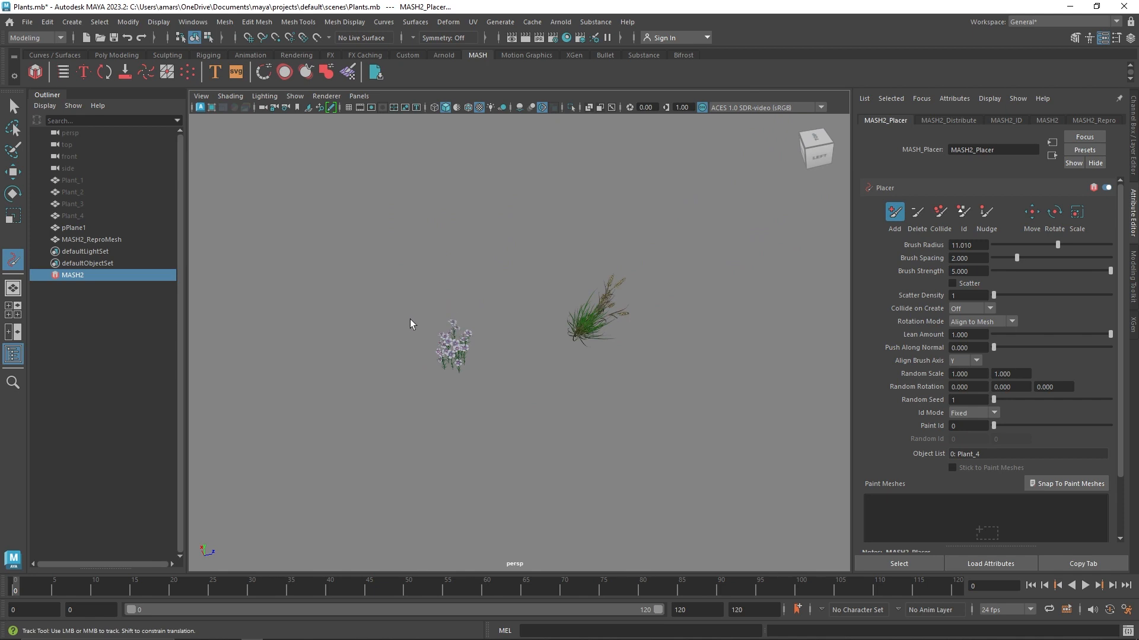
scroll(446, 350, "down", 4)
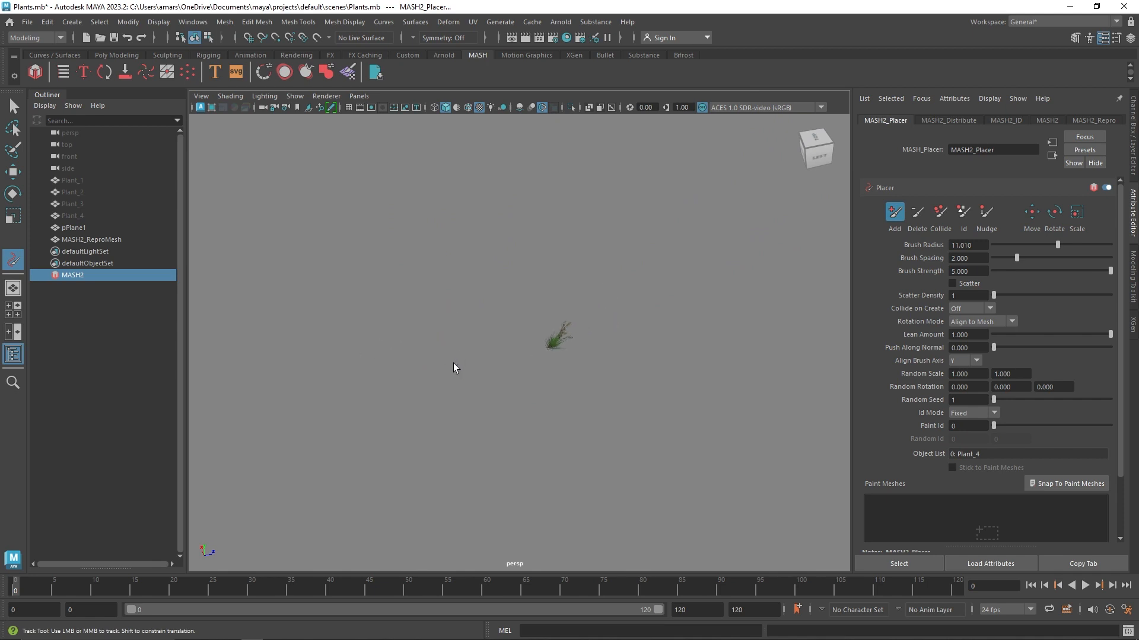
scroll(457, 360, "up", 2)
scroll(456, 362, "up", 2)
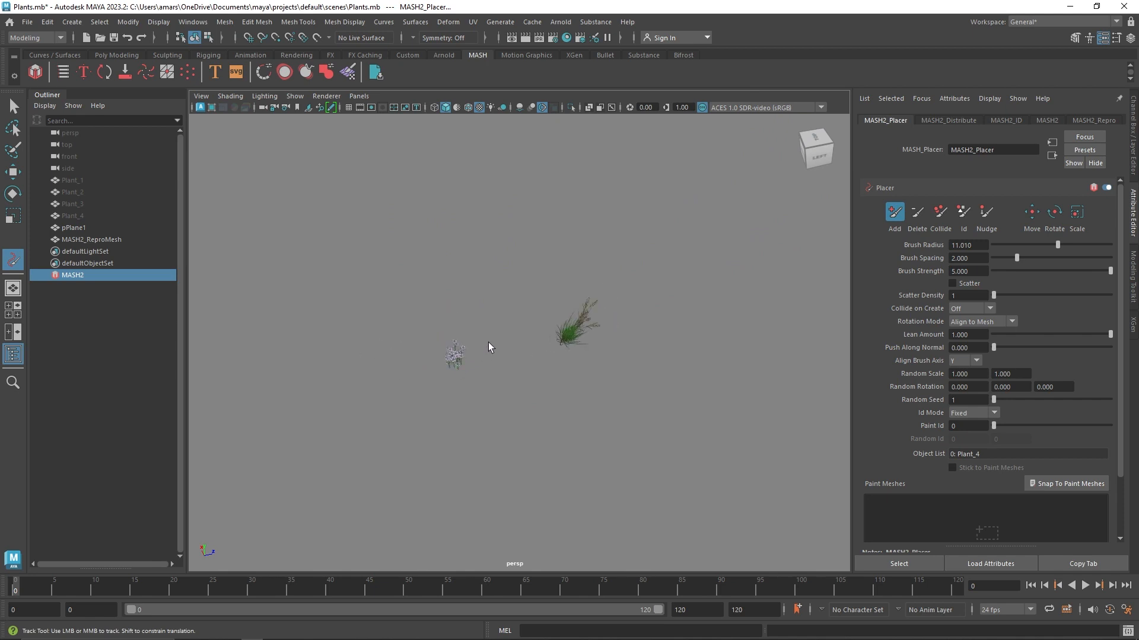
scroll(466, 347, "up", 2)
scroll(475, 321, "up", 6)
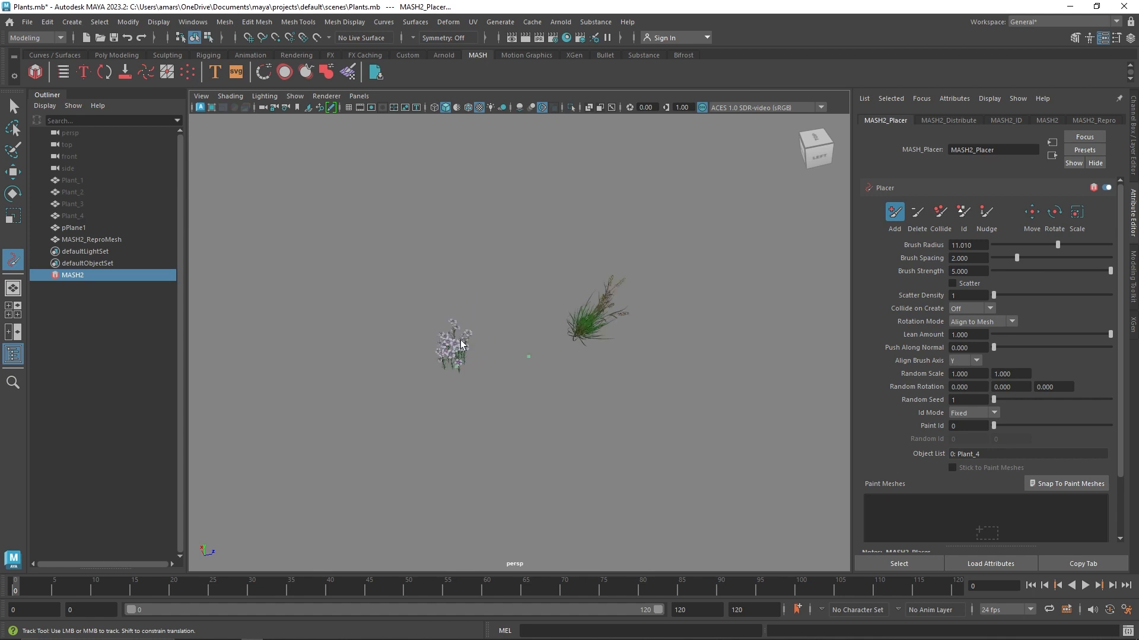
scroll(469, 332, "up", 2)
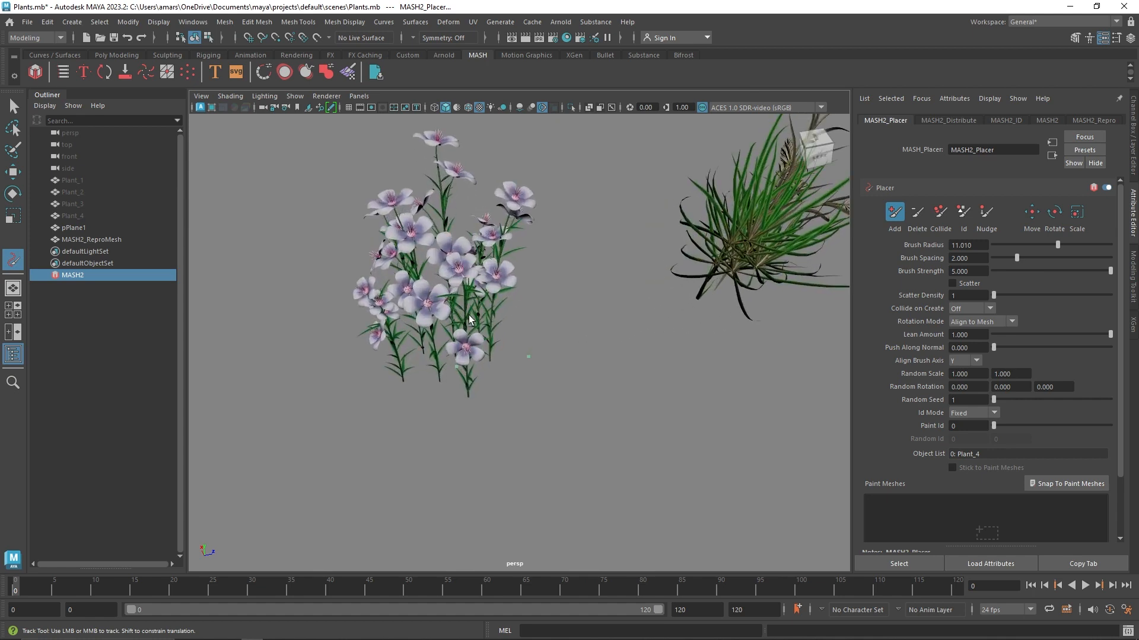
scroll(456, 325, "down", 2)
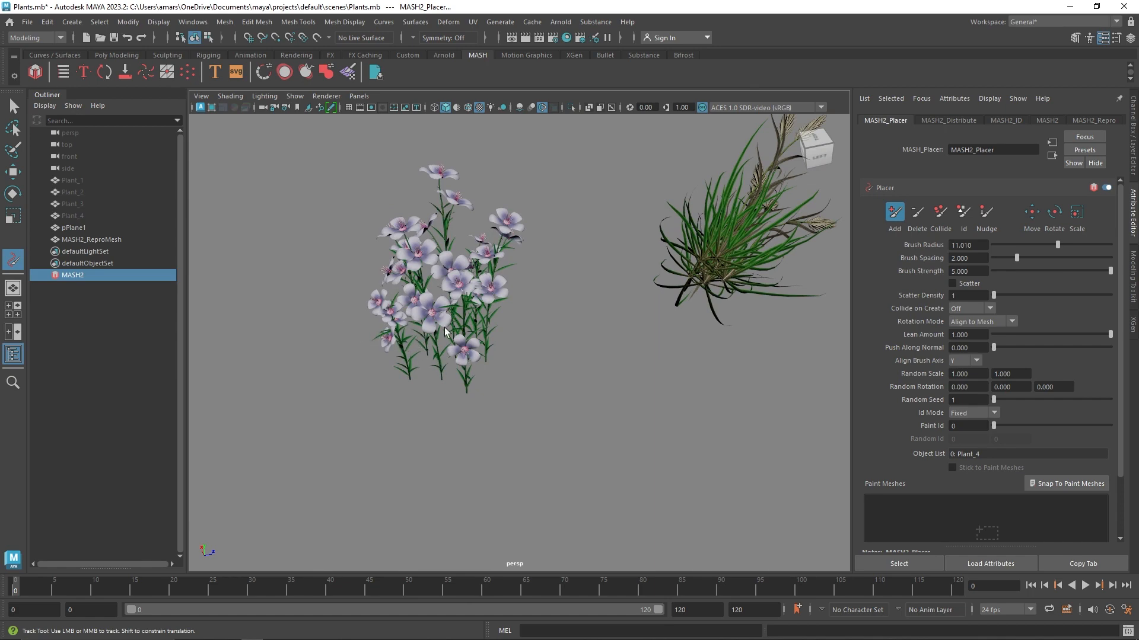
Step: Paint orange and yellow flowering plants beside the purple flowers with the Add brush and rearrange the cluster
left_click_drag(446, 331, 518, 364, "alt")
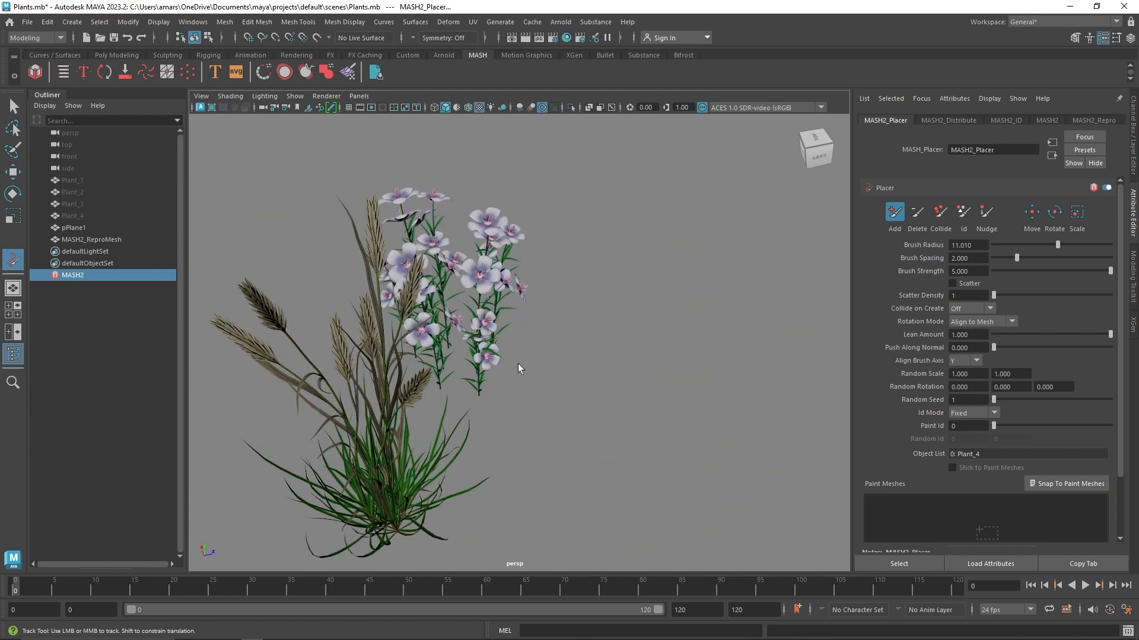
scroll(517, 364, "down", 5)
mouse_move(646, 333)
left_mouse_down()
mouse_move(472, 367)
mouse_move(510, 381)
mouse_move(507, 404)
mouse_move(510, 353)
left_mouse_up()
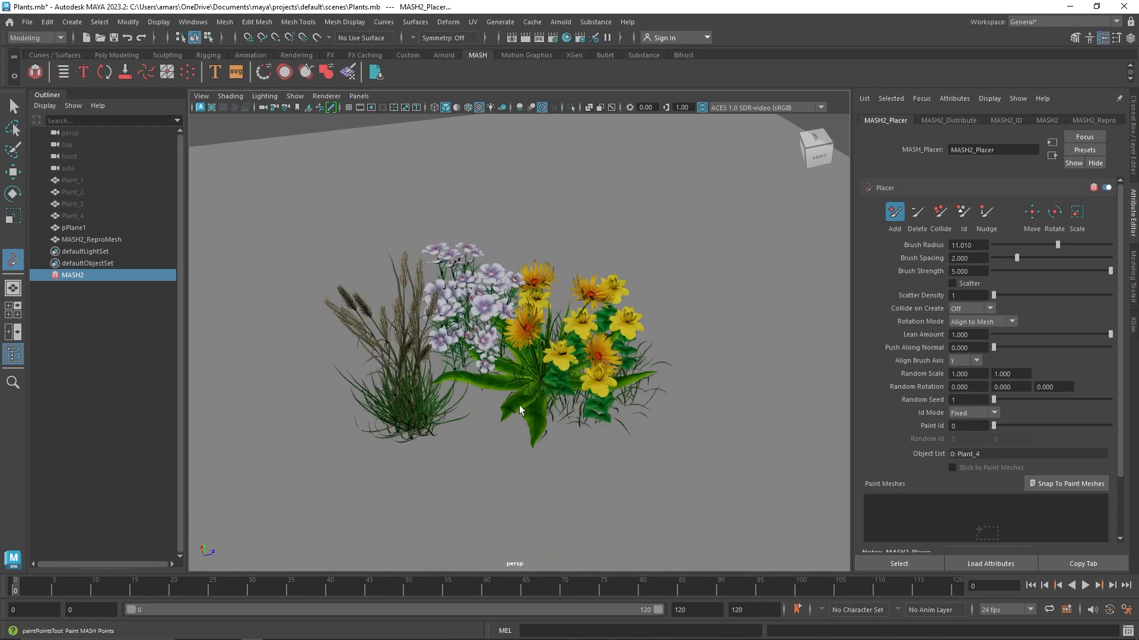
mouse_move(519, 405)
left_mouse_down()
mouse_move(515, 349)
mouse_move(405, 359)
mouse_move(523, 371)
left_mouse_up()
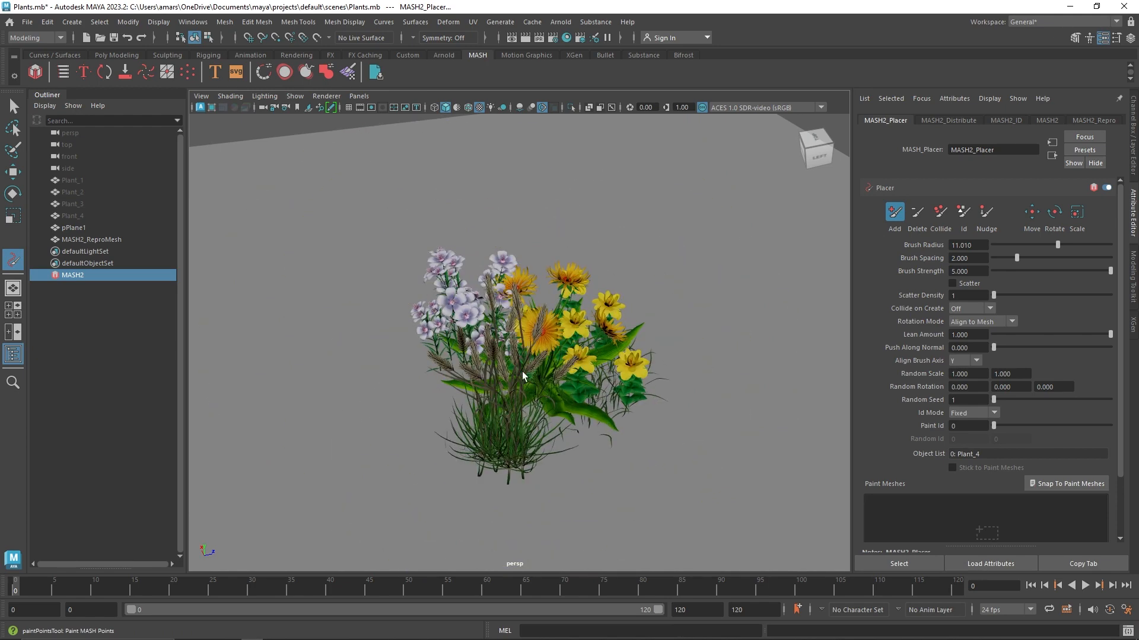
mouse_move(492, 329)
left_mouse_down()
mouse_move(439, 302)
mouse_move(526, 326)
mouse_move(533, 313)
mouse_move(494, 309)
mouse_move(474, 353)
mouse_move(559, 357)
left_mouse_up()
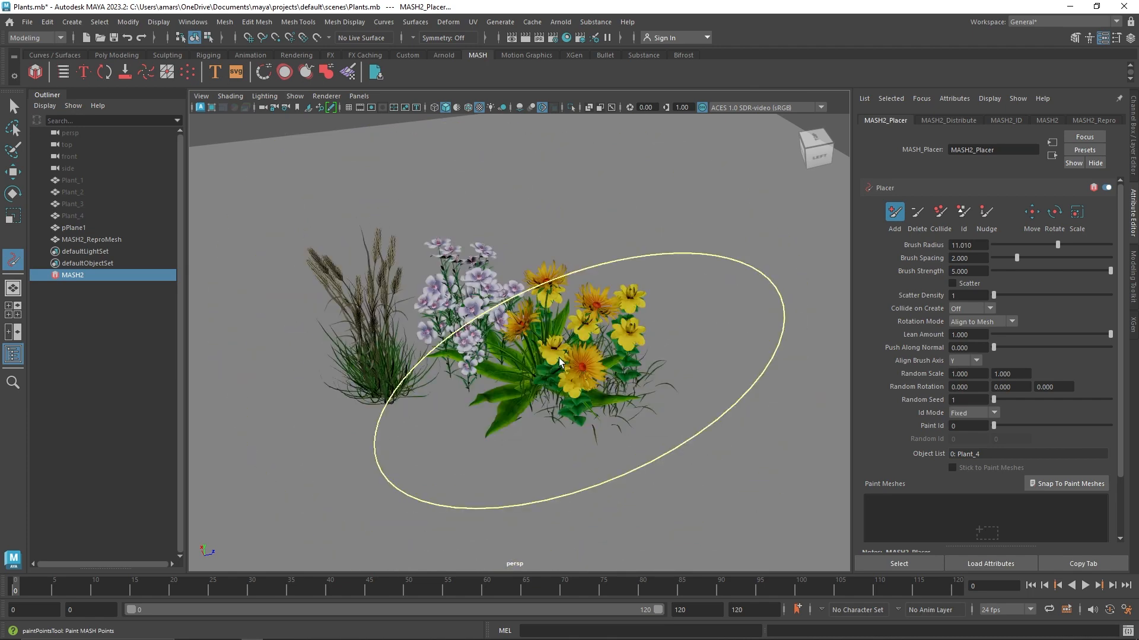
Step: Switch the Placer to the Collide brush over the plant cluster
scroll(569, 369, "down", 6)
scroll(569, 369, "up", 8)
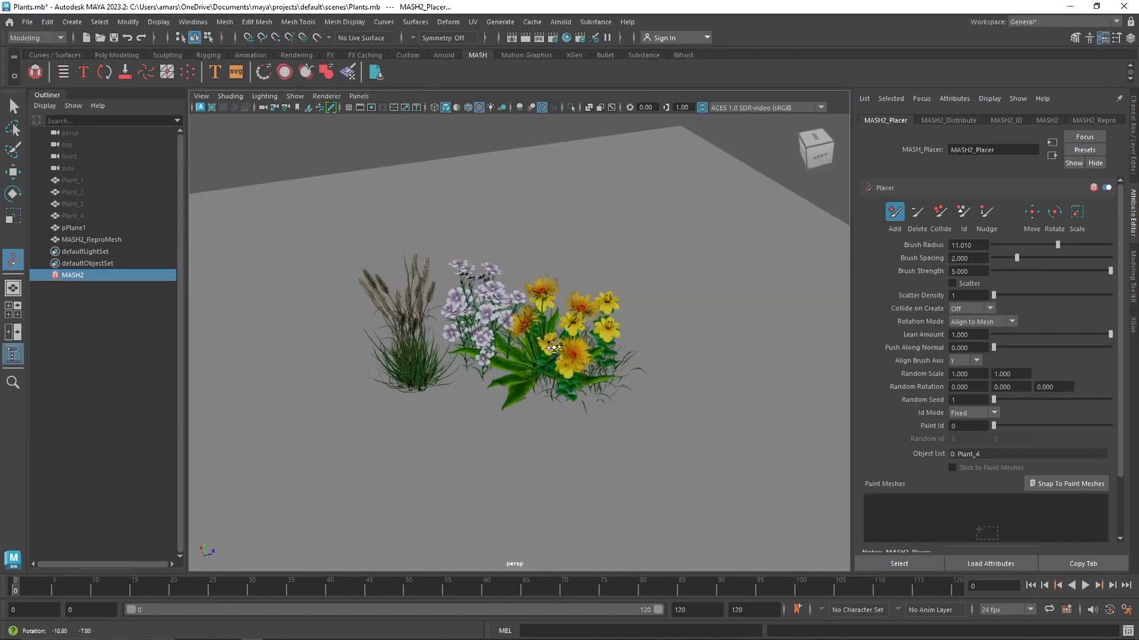
mouse_move(563, 350)
left_mouse_down("alt")
mouse_move(522, 325)
mouse_move(424, 370)
mouse_move(513, 316)
mouse_move(474, 356)
mouse_move(536, 392)
left_mouse_up("alt")
left_click(940, 213)
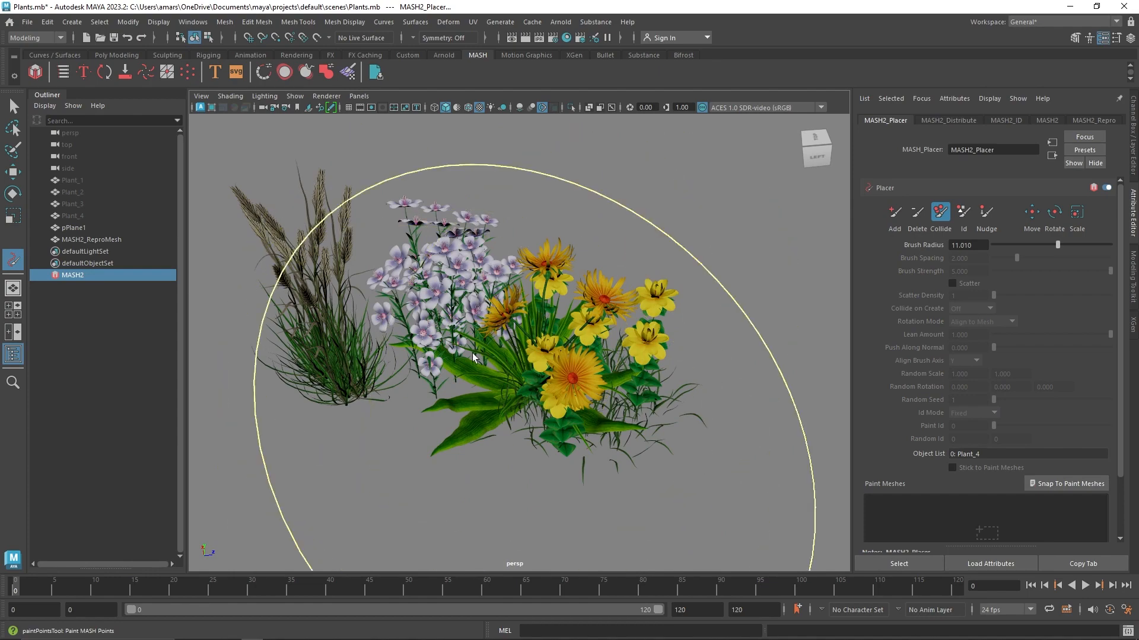
mouse_move(470, 343)
left_mouse_down("alt")
mouse_move(497, 380)
mouse_move(422, 374)
mouse_move(633, 383)
left_mouse_up("alt")
scroll(584, 373, "down", 2)
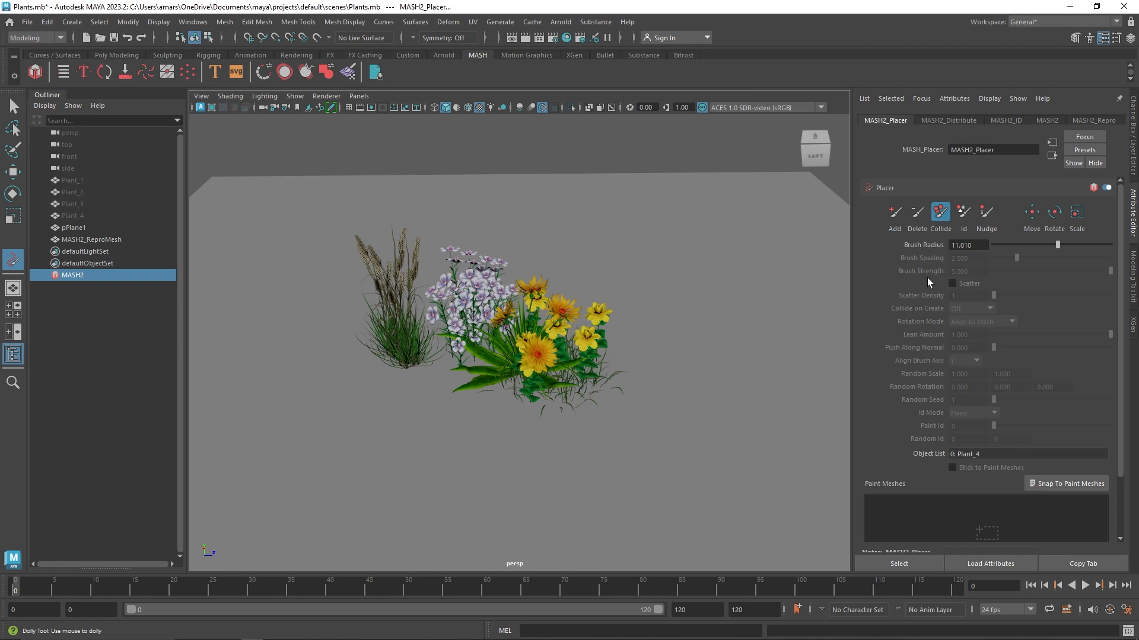
Step: Try to push the clustered plants around with the Placer's Nudge brush
left_click(987, 220)
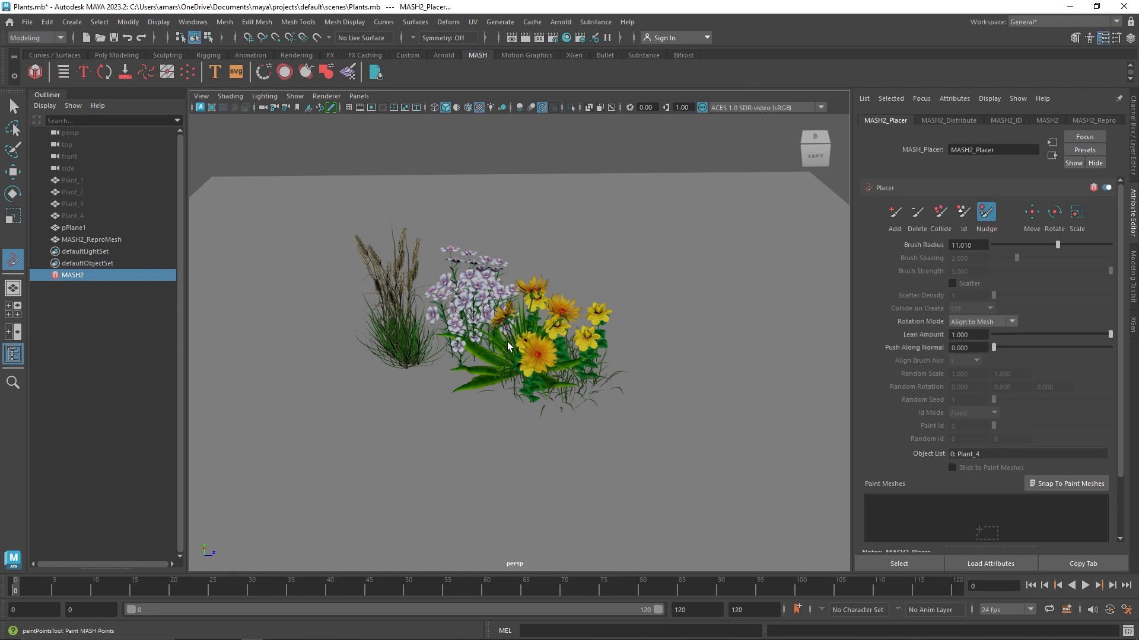
mouse_move(511, 338)
left_mouse_down()
mouse_move(508, 363)
mouse_move(573, 376)
mouse_move(575, 359)
mouse_move(532, 358)
left_mouse_up()
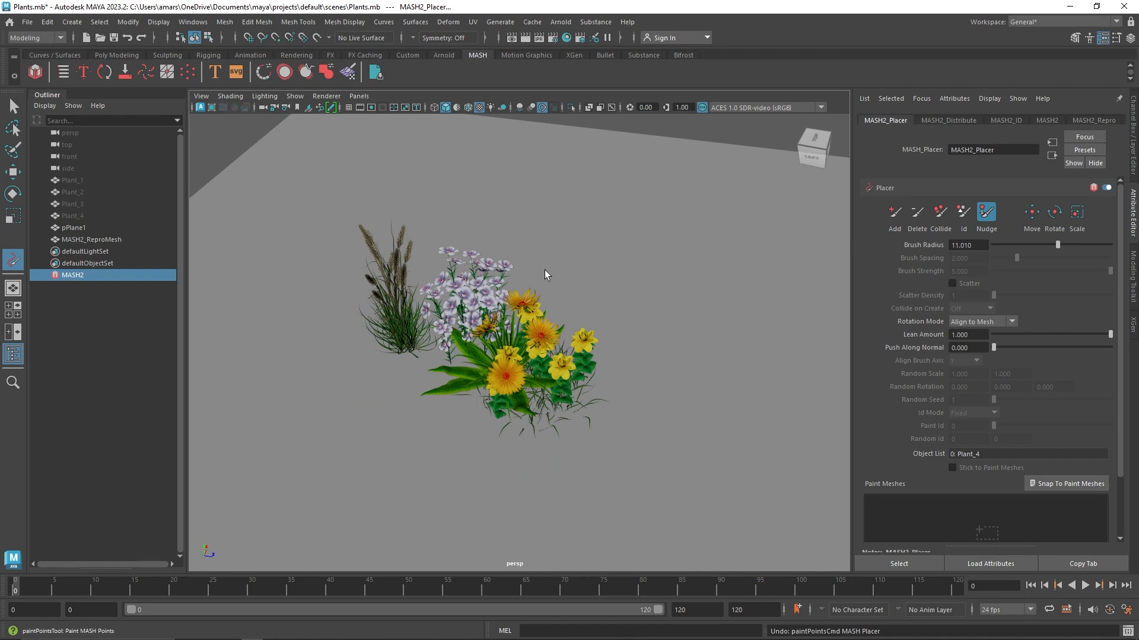
left_click_drag(544, 269, 482, 354, "alt")
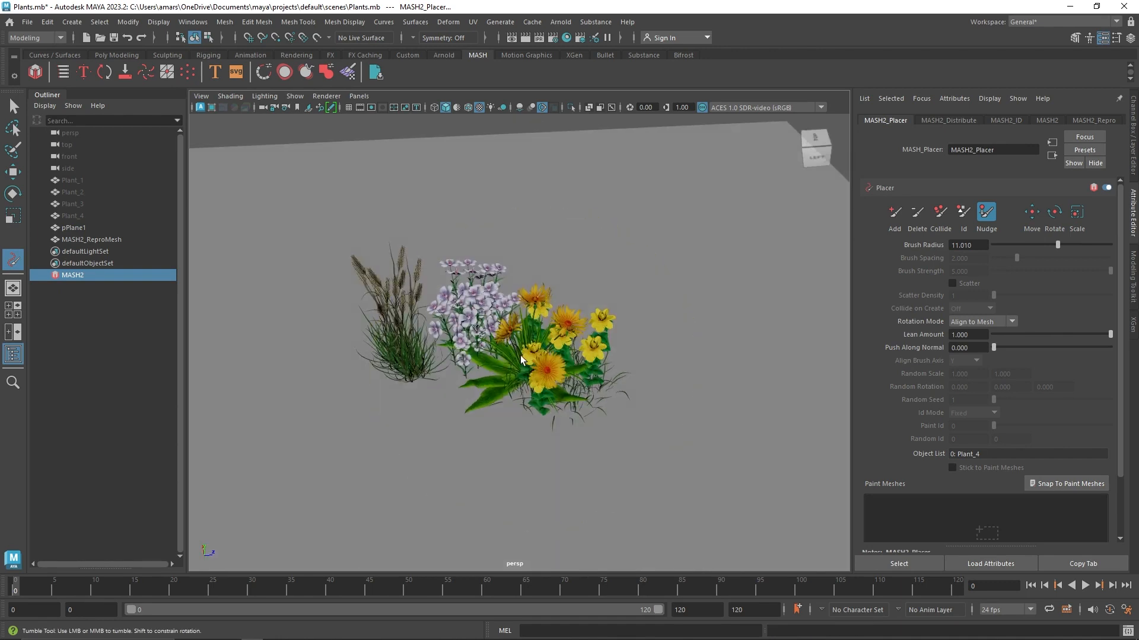
Step: Leave the Placer brush and select the ground plane together with the MASH2_ReproMesh plants
left_click(12, 110)
left_click_drag(523, 321, 523, 292, "alt")
scroll(523, 292, "up", 5)
left_click_drag(422, 265, 379, 178)
left_click_drag(369, 120, 468, 218, "alt")
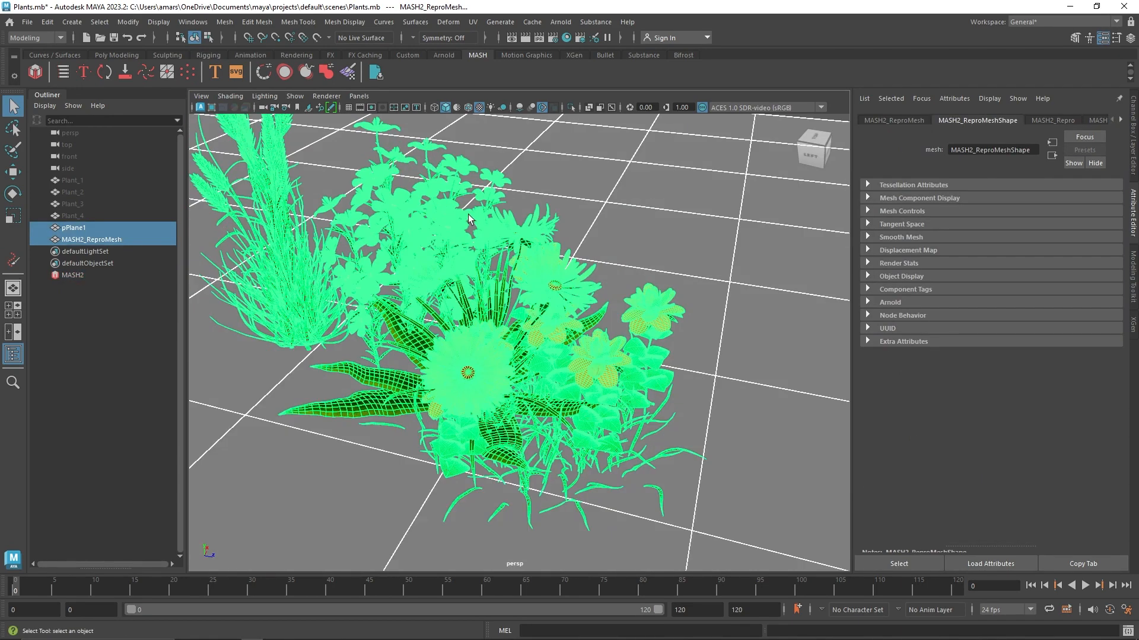
Step: Delete the MASH2_ReproMesh plant instances while keeping the ground plane
scroll(437, 219, "down", 5)
left_click(570, 188)
left_click(511, 331)
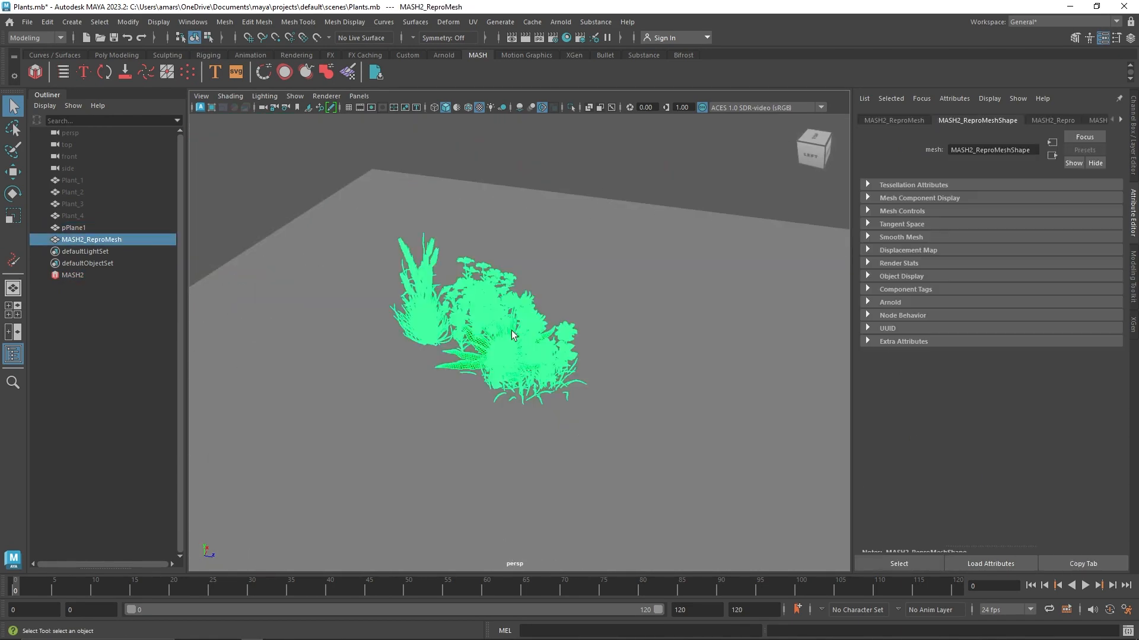
left_click(104, 228)
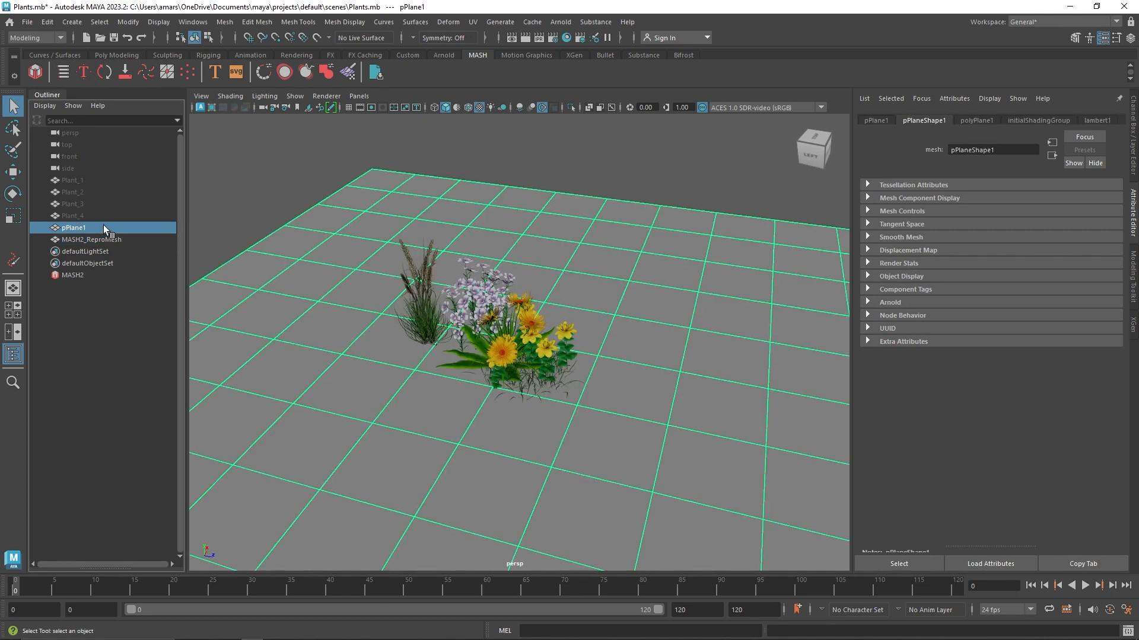
left_click(108, 238)
key("Delete")
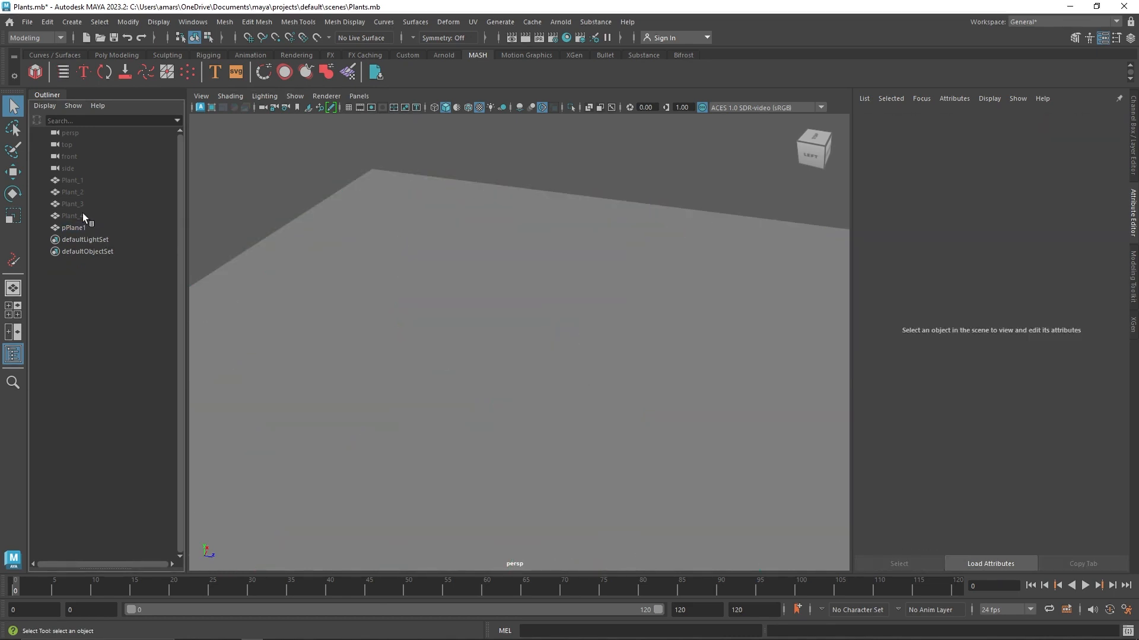
Step: Create a polygon cylinder, cube, sphere, cone and torus at the scene origin
left_click(83, 215)
left_click(117, 56)
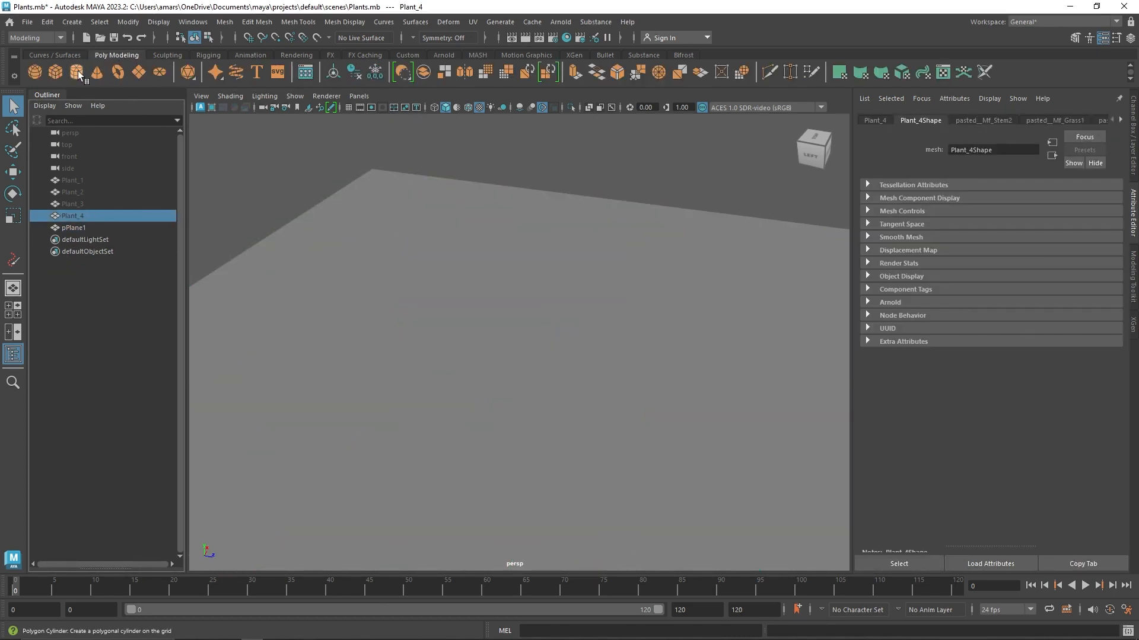
left_click(77, 72)
left_click(55, 71)
left_click(34, 72)
left_click(96, 72)
left_click(117, 72)
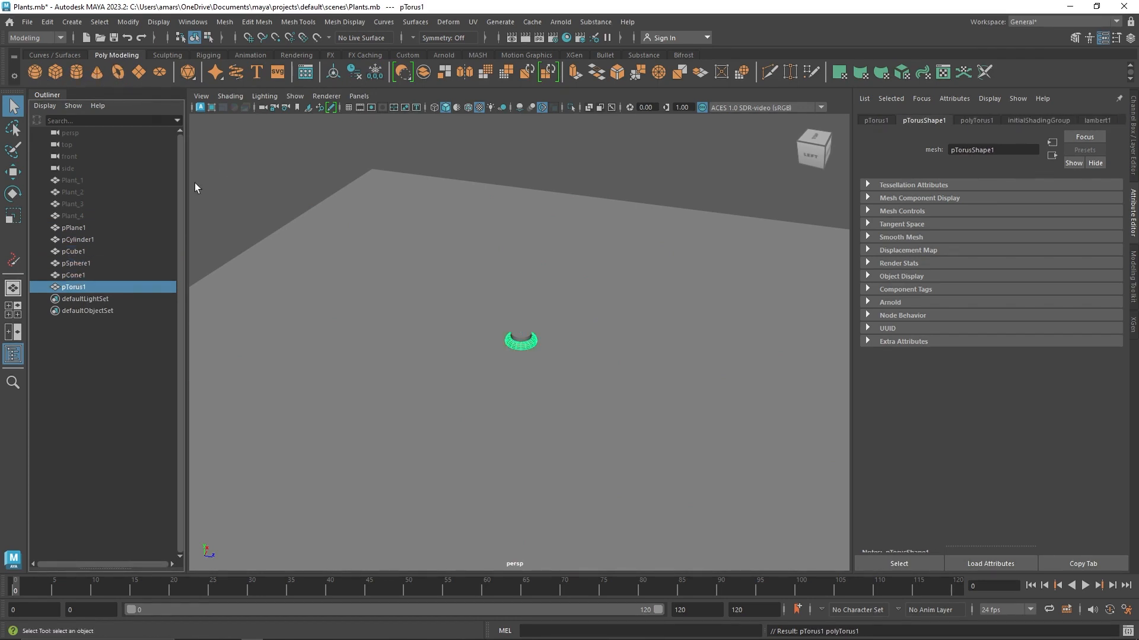
Step: Create a MASH network from the five primitives and reduce its Distribute number of points to the minimum
left_click(88, 240, "shift")
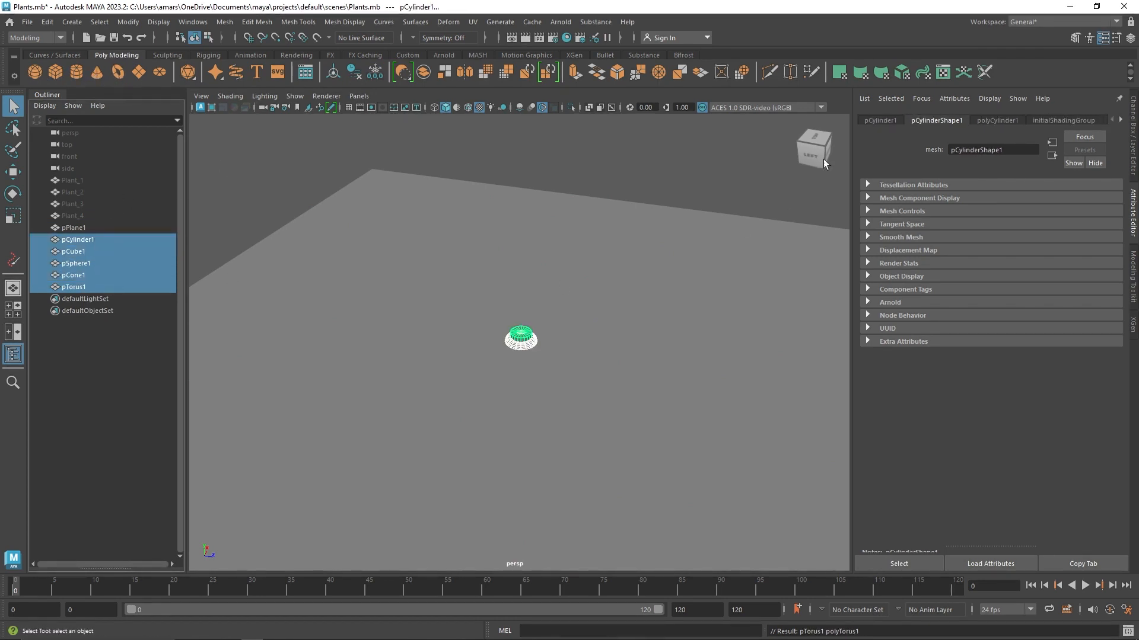
left_click(474, 55)
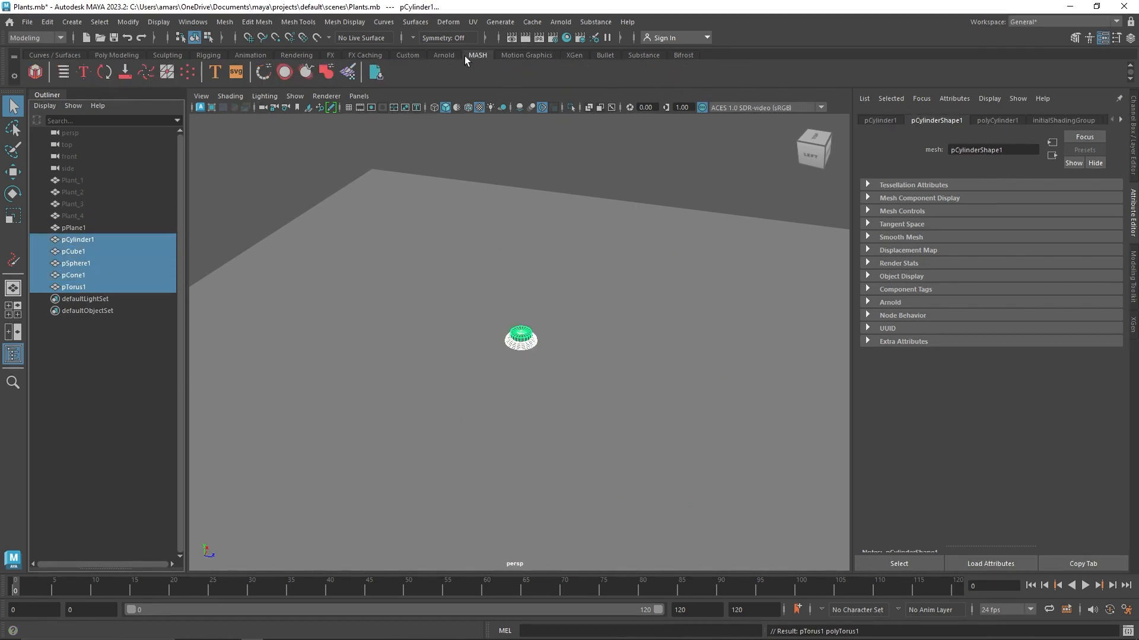
left_click(44, 69)
left_click(932, 122)
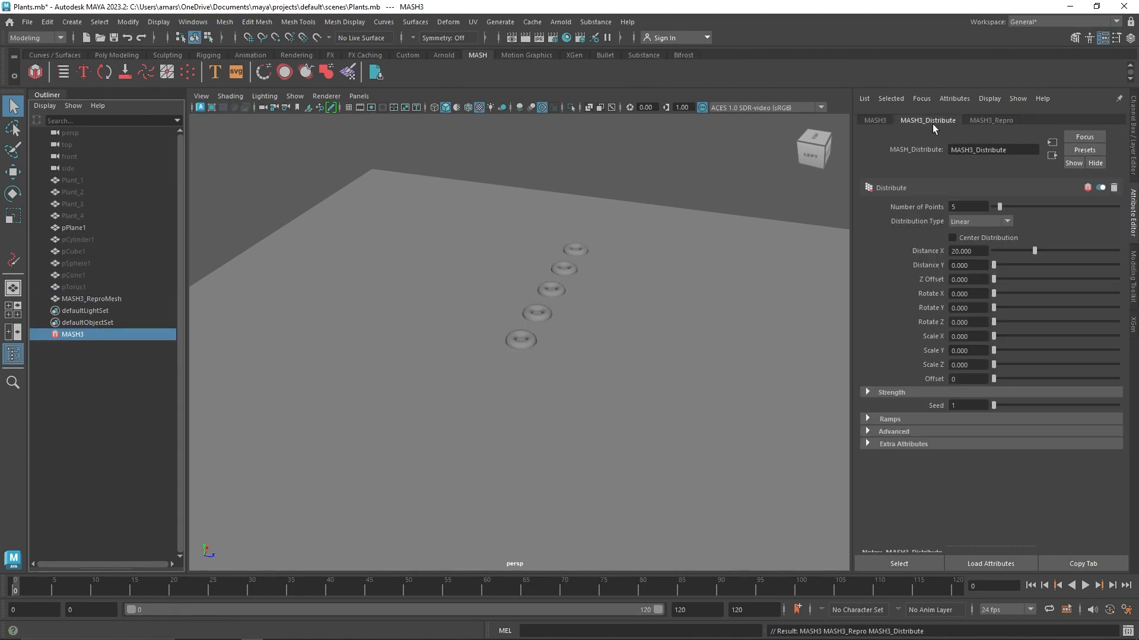
left_click_drag(999, 207, 986, 207)
Step: Add a Placer node and an ID node to the MASH3 network
left_click(879, 124)
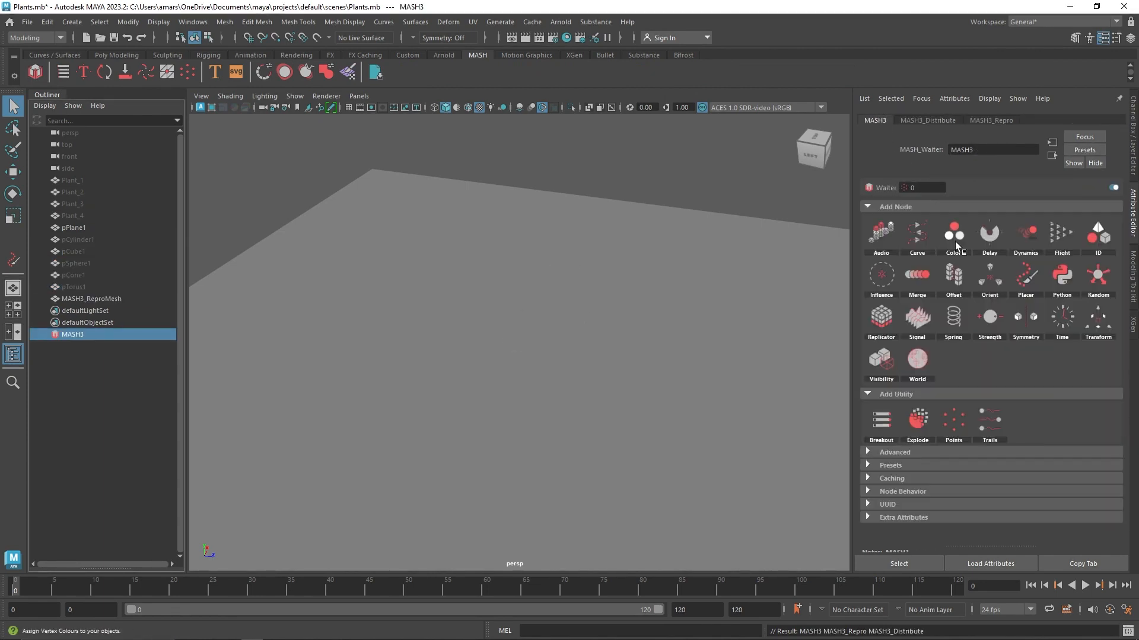
left_click(1015, 284)
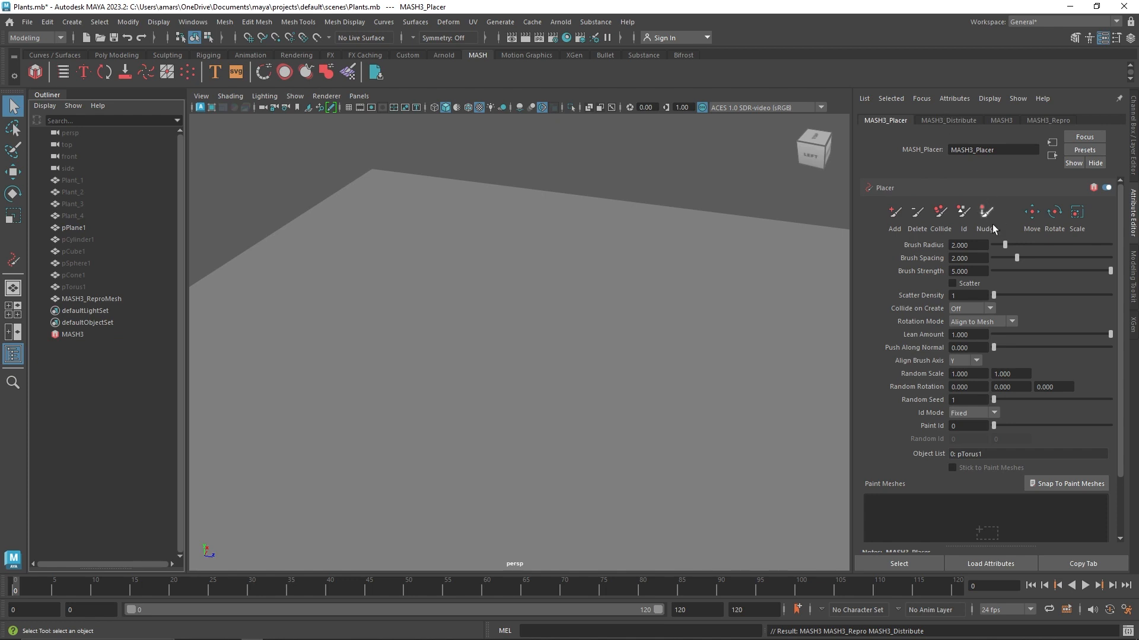
left_click(999, 120)
left_click(905, 119)
left_click(1001, 120)
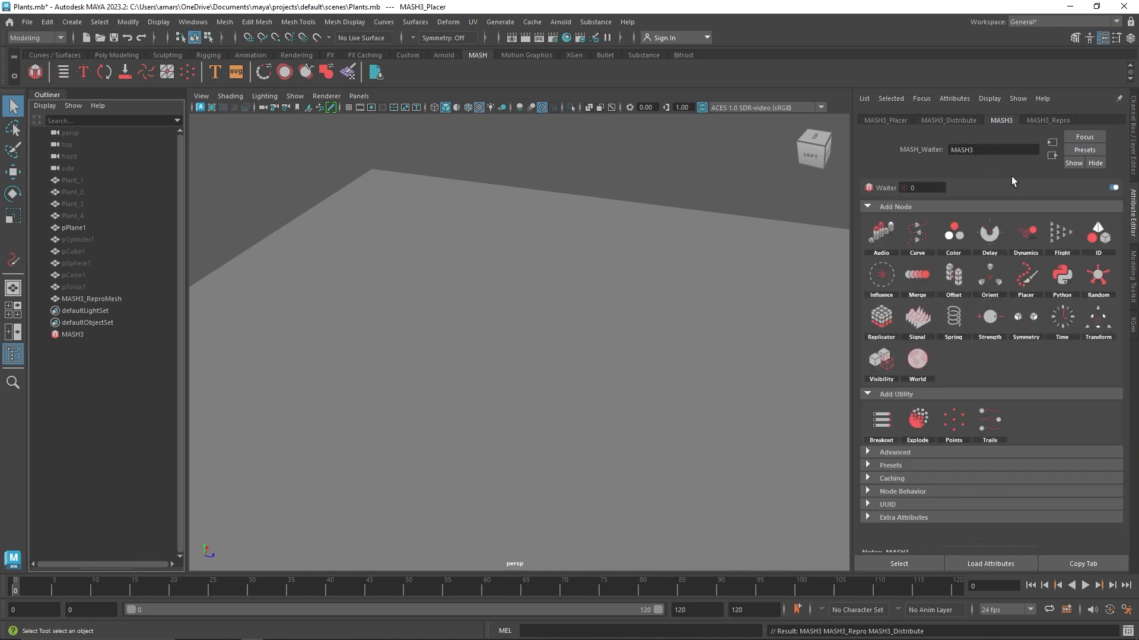
left_click(1097, 230)
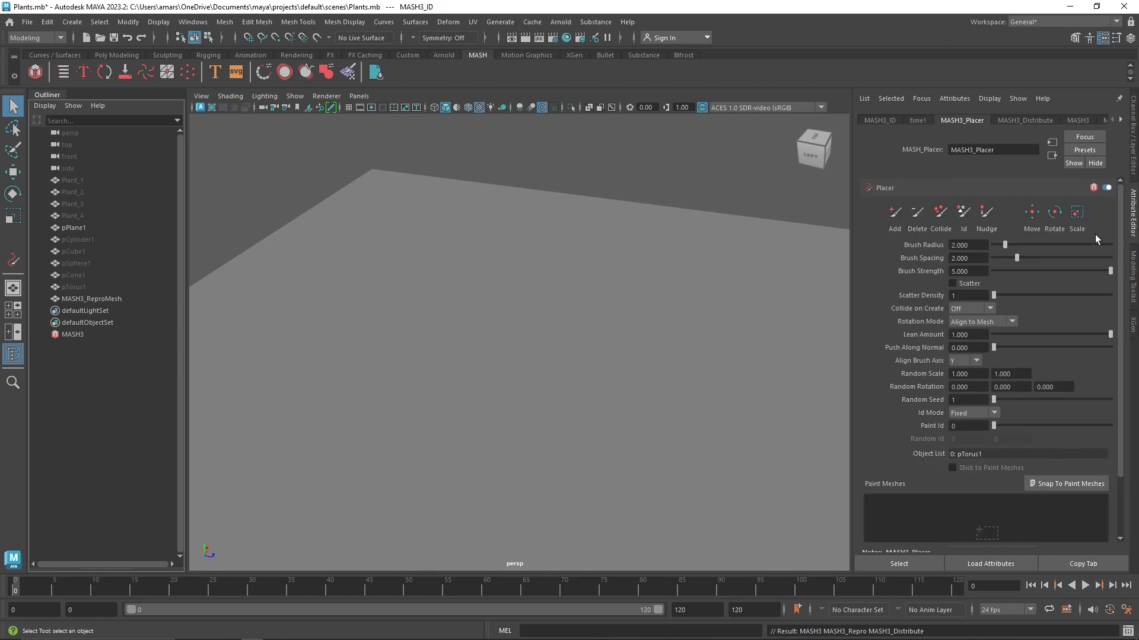
Step: Paint a long winding trail of mixed primitives across the ground plane with MASH3's Placer Add brush
left_click(977, 121)
left_click_drag(615, 333, 544, 425)
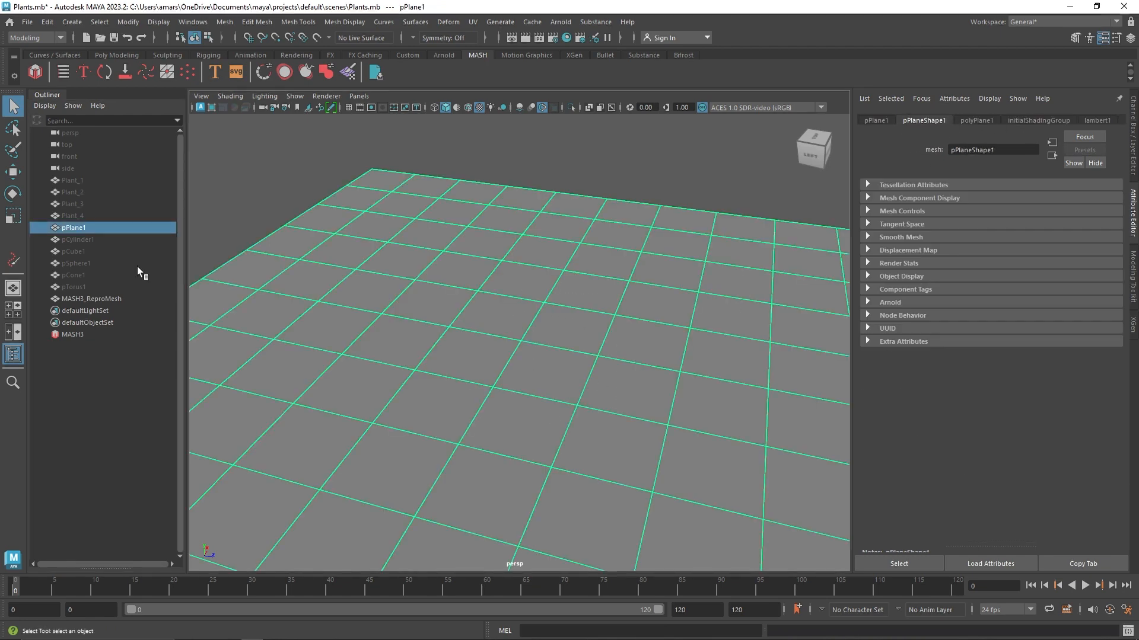
left_click(83, 333)
left_click(916, 120)
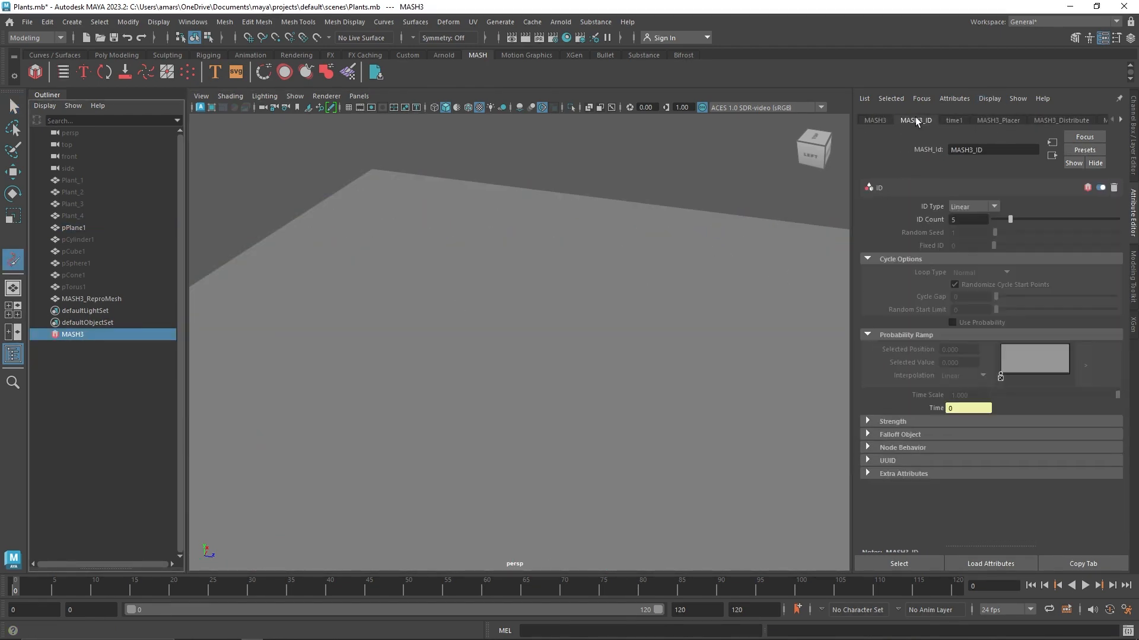
left_click(997, 120)
left_click(894, 212)
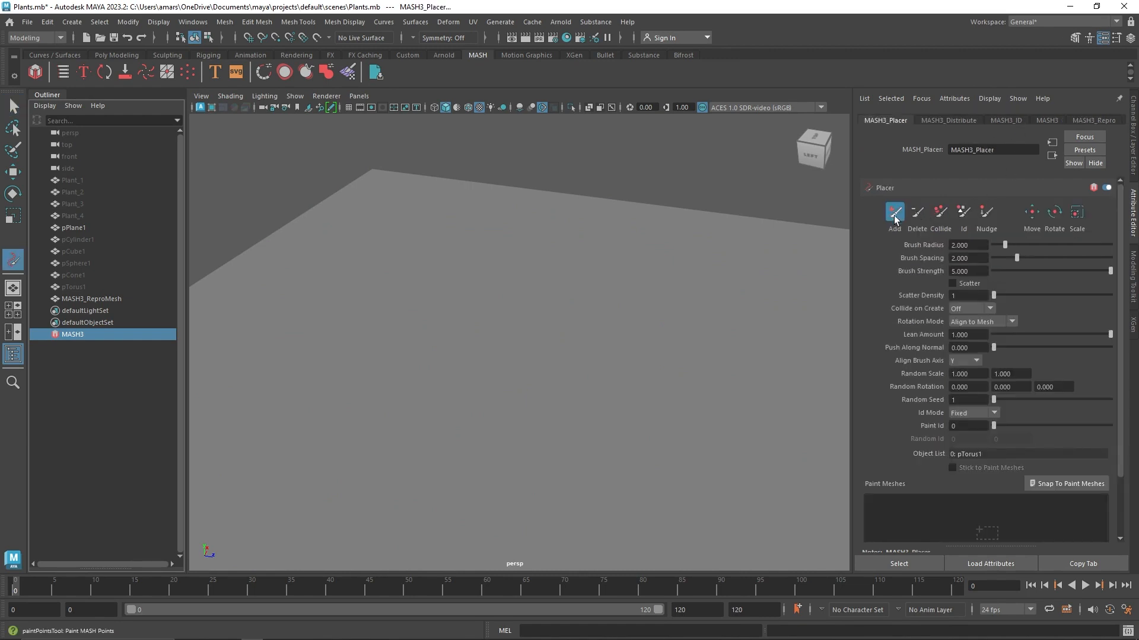
mouse_move(636, 291)
left_mouse_down()
mouse_move(415, 419)
mouse_move(447, 463)
mouse_move(497, 225)
left_mouse_up()
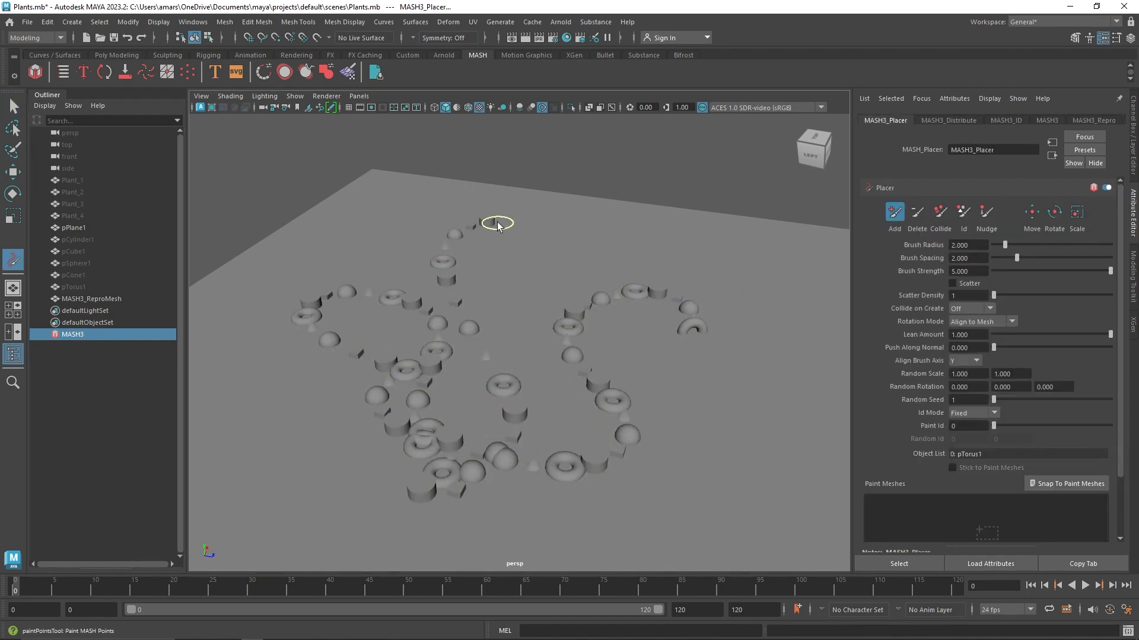
Step: Use the Placer's Collide brush with a radius of 5.010 on the closely packed torus, cylinder and sphere
scroll(585, 382, "up", 5)
left_click_drag(624, 368, 577, 373, "alt")
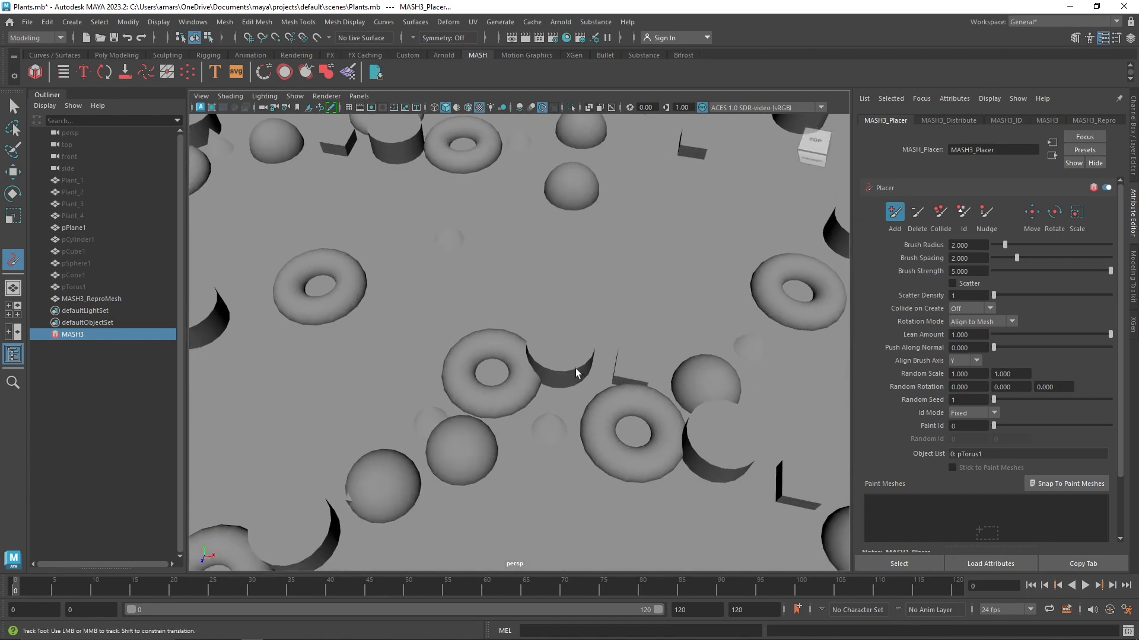
left_click(947, 220)
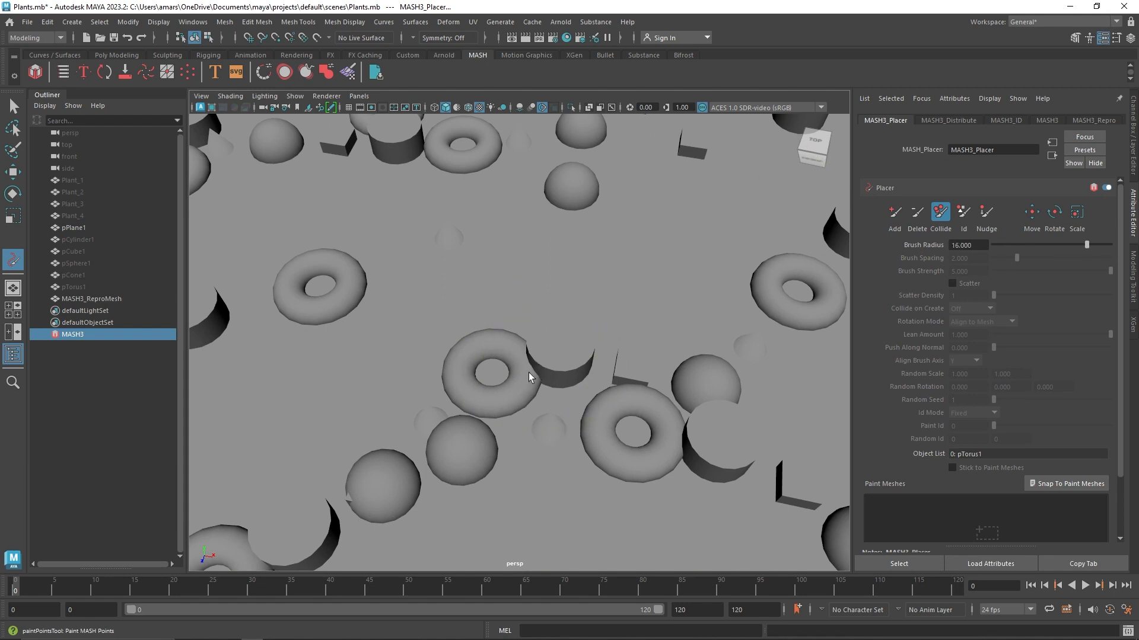
middle_click_drag(543, 371, 538, 372)
left_click_drag(538, 373, 545, 368)
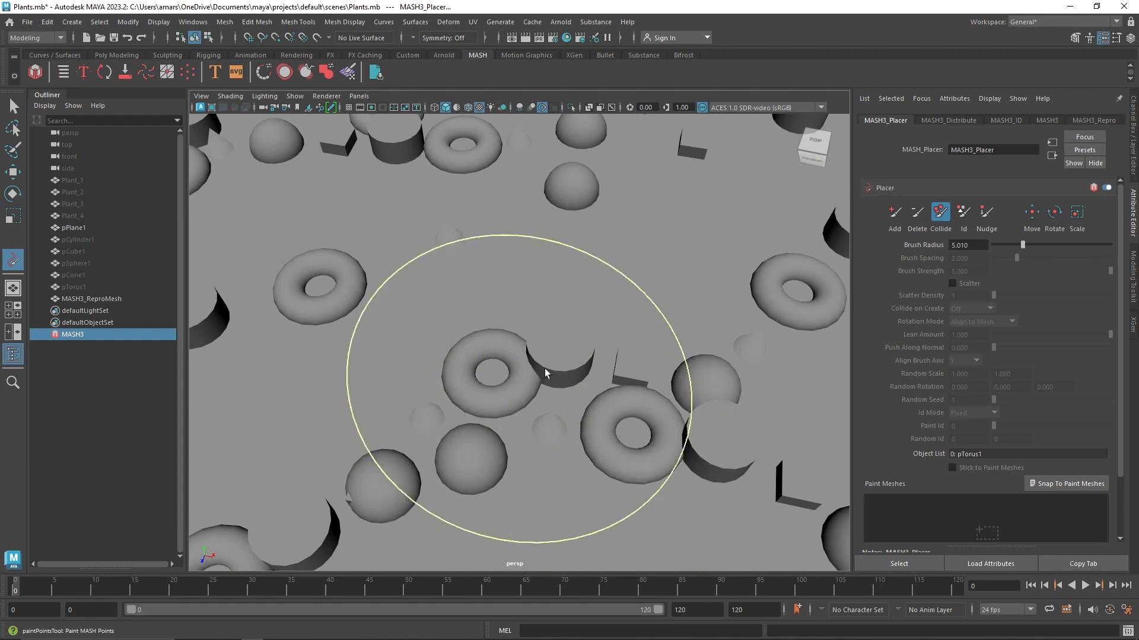
Step: Try pushing the central primitives across the plane with the Placer's Nudge brush
left_click(985, 212)
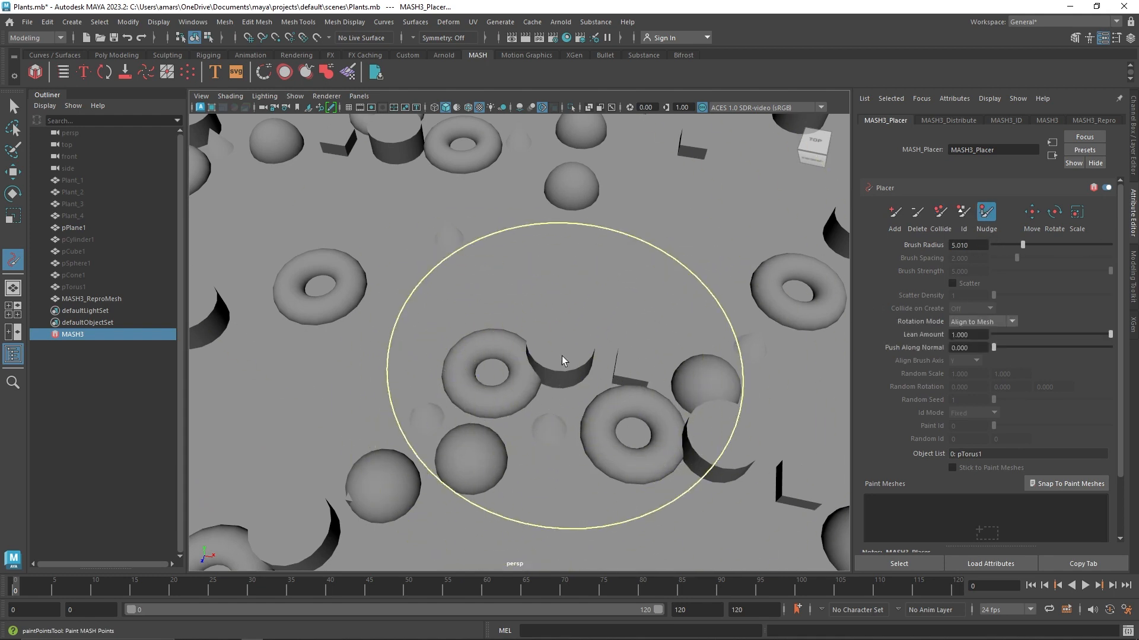
left_click_drag(550, 366, 557, 318, "alt")
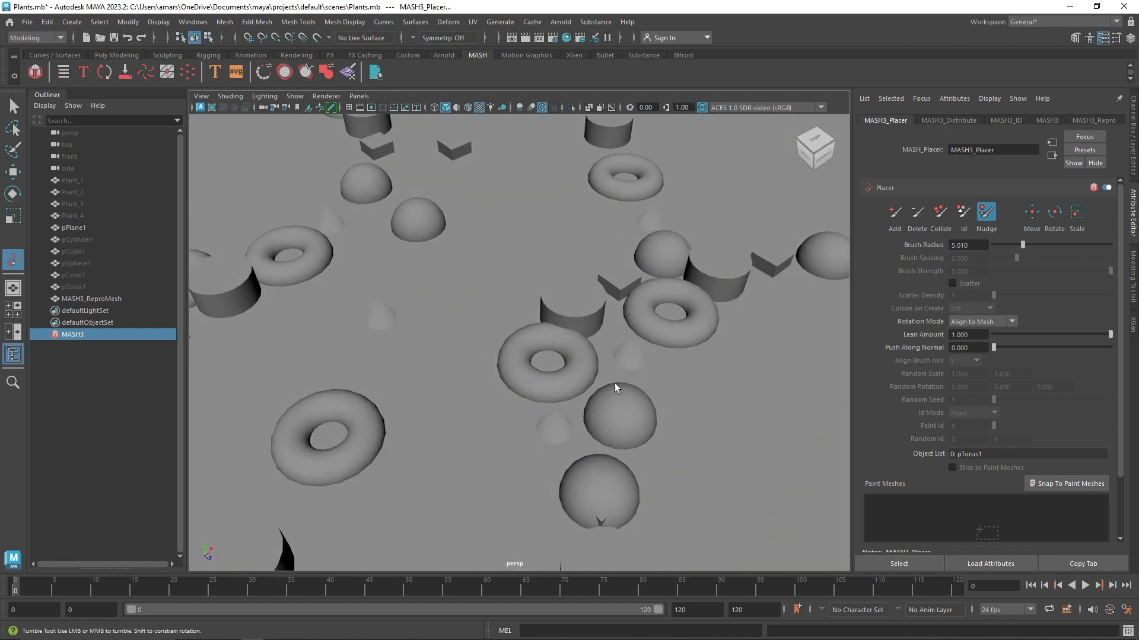
left_click_drag(615, 383, 574, 425)
scroll(575, 424, "down", 6)
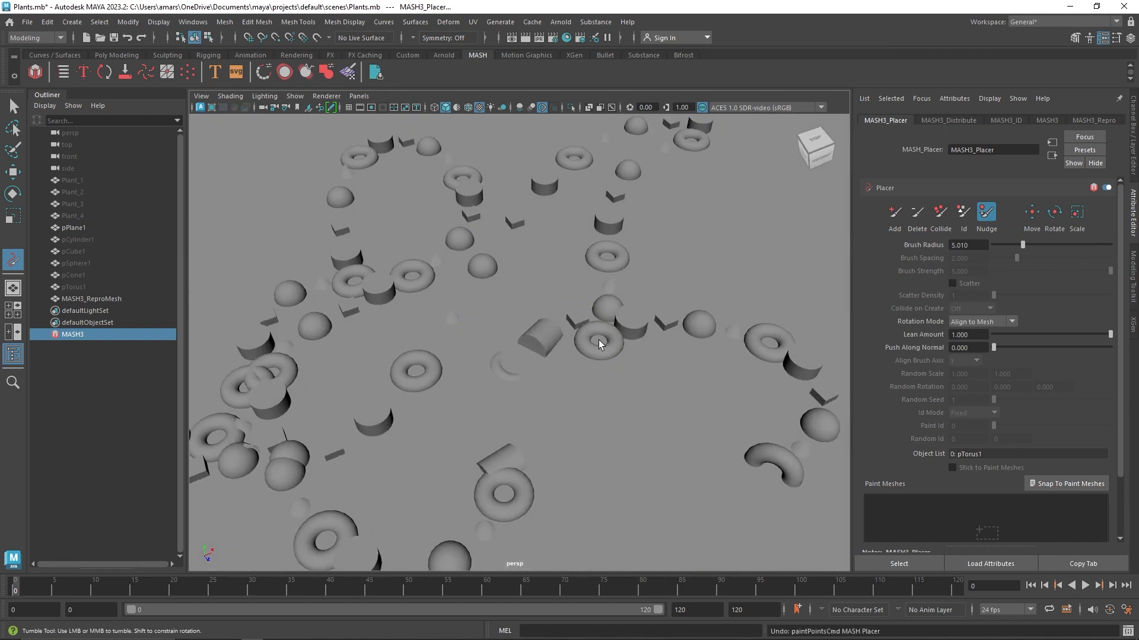
scroll(599, 340, "down", 5)
left_click_drag(553, 351, 628, 334, "alt")
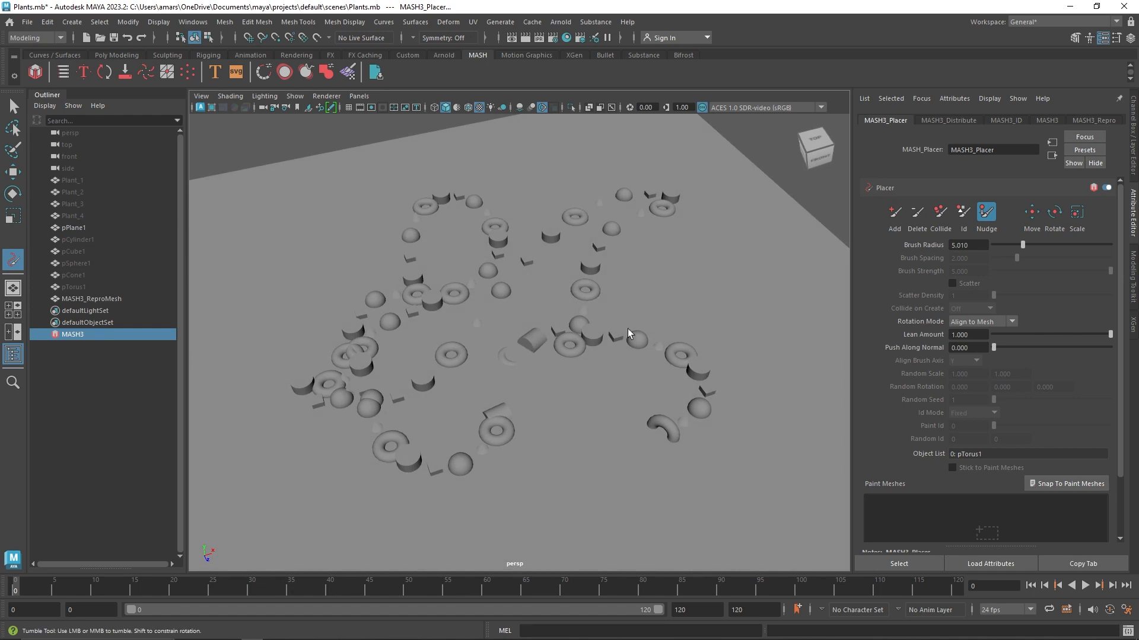
scroll(546, 359, "up", 2)
left_click_drag(504, 344, 452, 359)
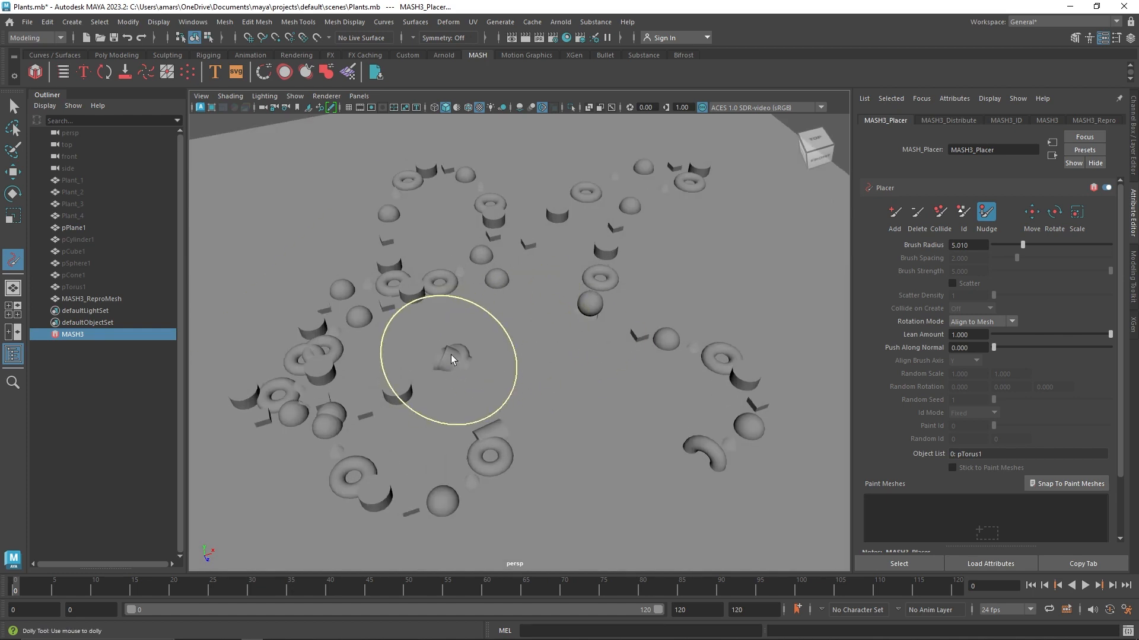
Step: Spread the overlapping primitives apart with the Collide brush and enlarge the brush radius to 11.246
left_click(940, 211)
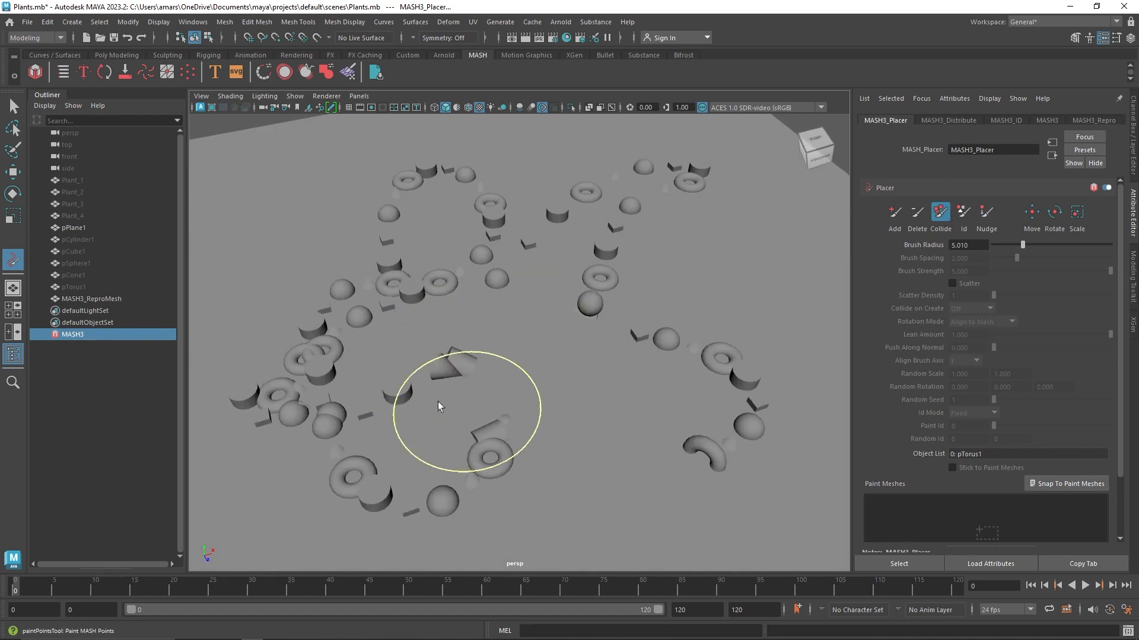
mouse_move(483, 464)
left_mouse_down()
mouse_move(403, 440)
mouse_move(490, 359)
mouse_move(607, 356)
mouse_move(511, 346)
left_mouse_up()
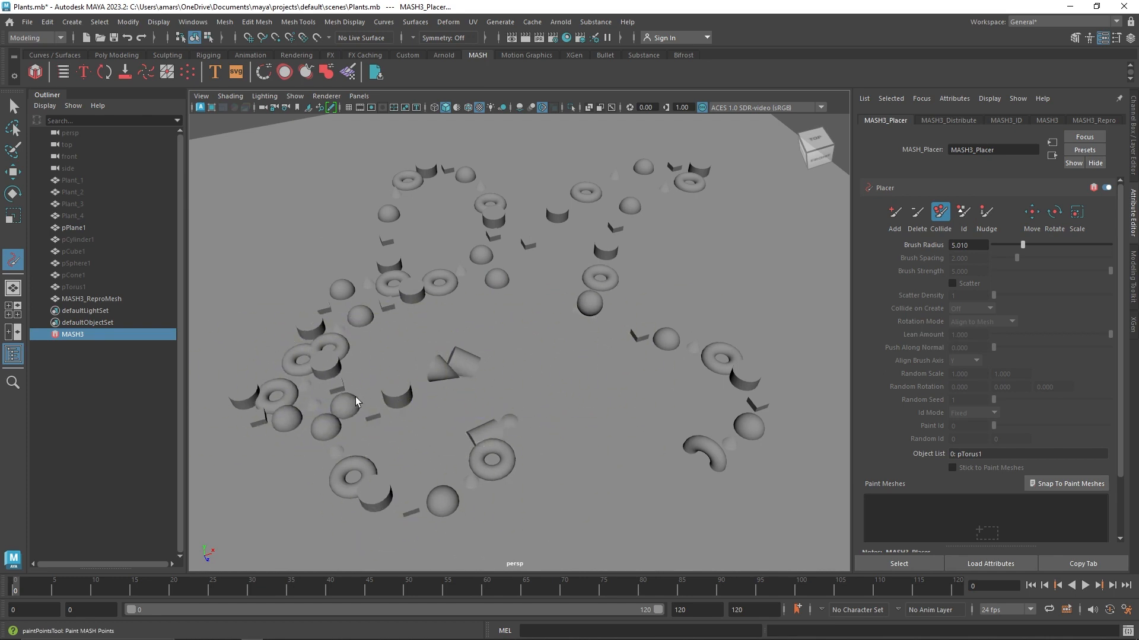
middle_click_drag(355, 397, 482, 381, "alt")
scroll(482, 380, "up", 4)
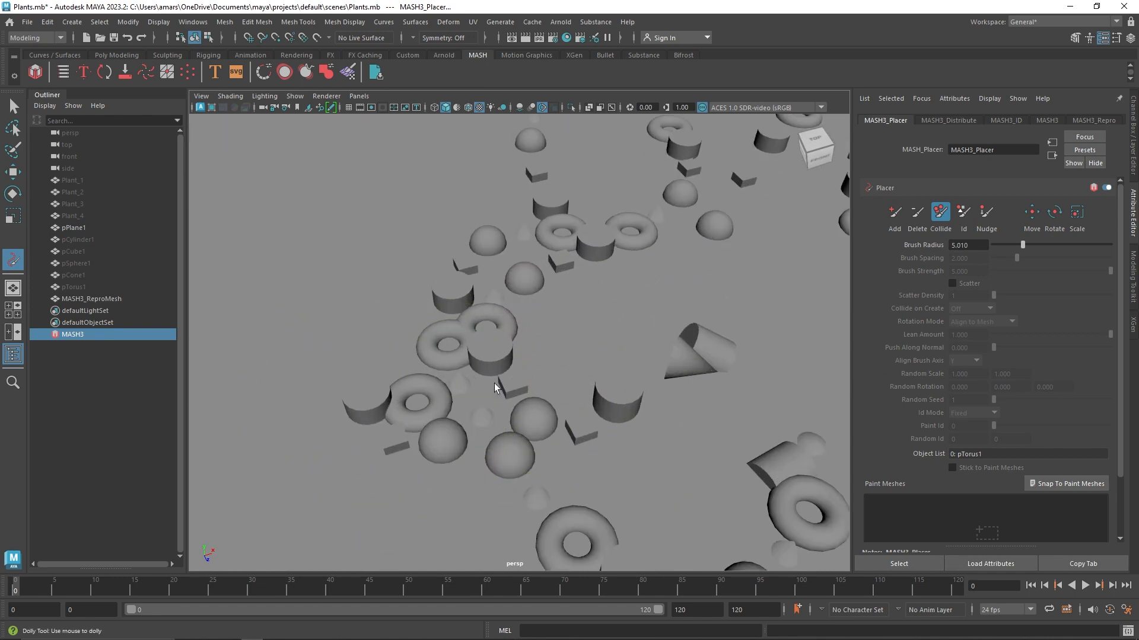
left_click_drag(490, 383, 496, 386)
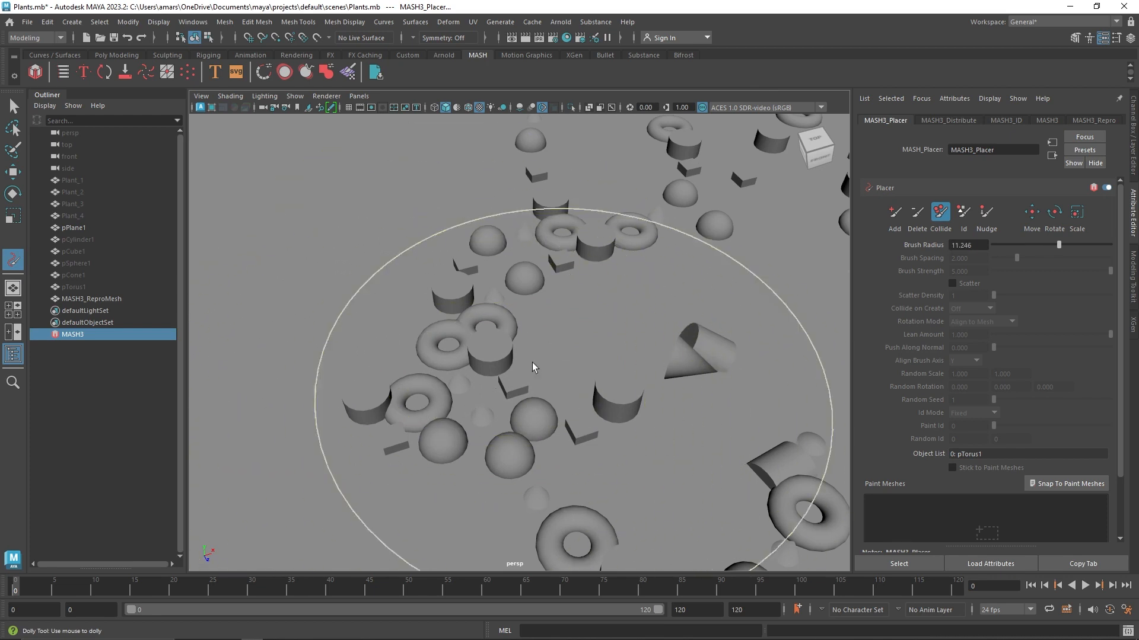
scroll(622, 285, "down", 5)
left_click_drag(570, 254, 629, 264, "alt")
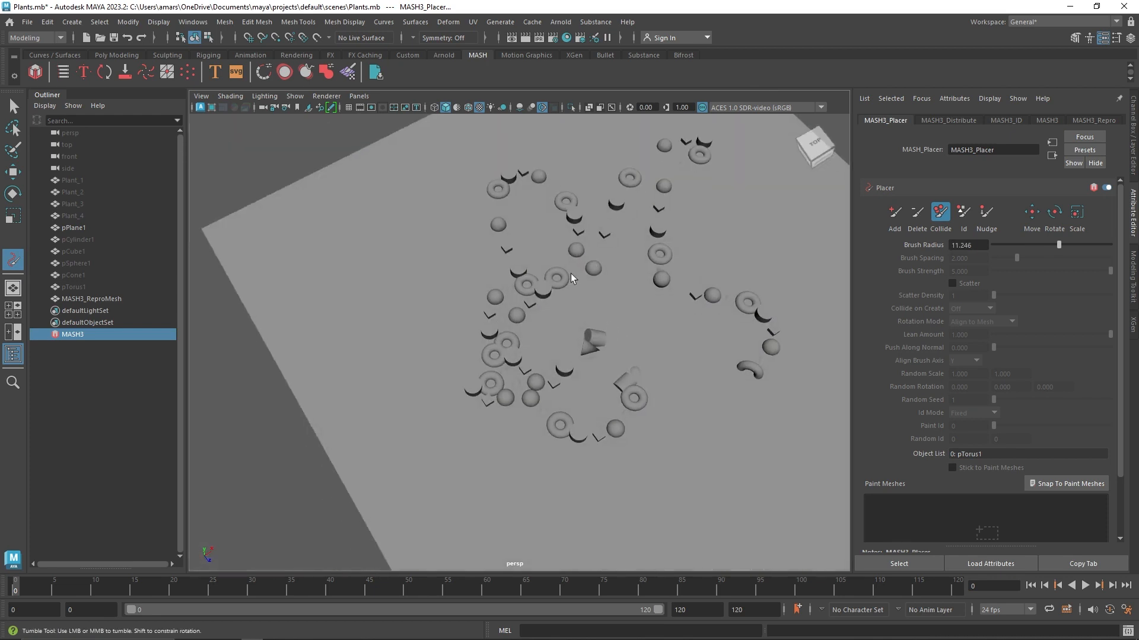
Step: Sweep the Nudge brush across the whole layout, and undo it along with the preceding nudge and collide strokes
left_click(986, 212)
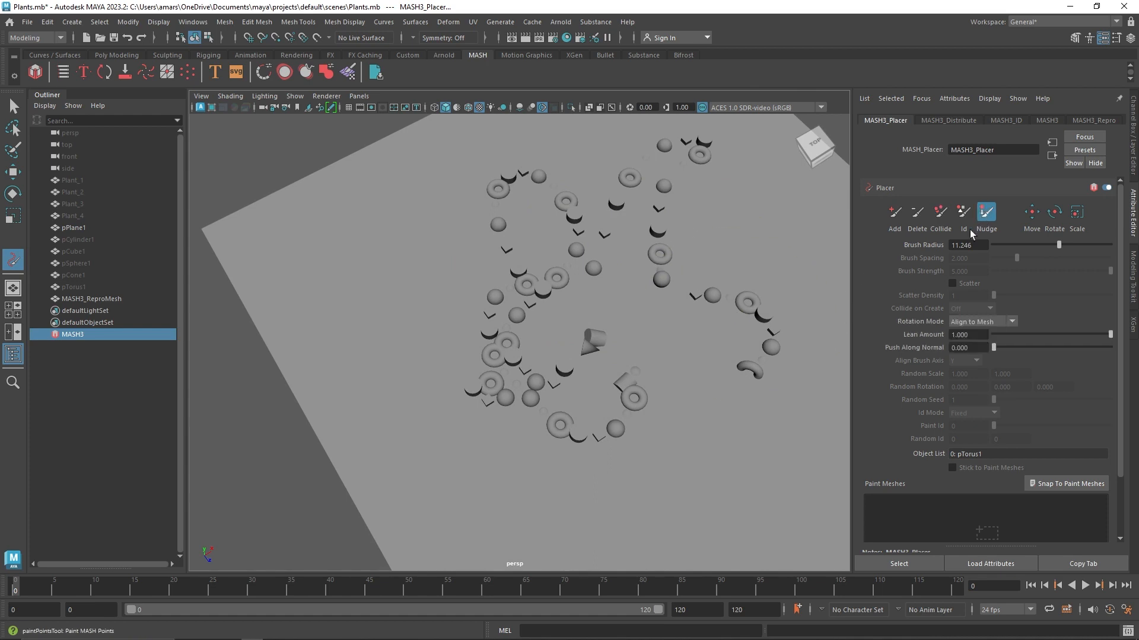
mouse_move(465, 420)
left_mouse_down()
mouse_move(564, 353)
mouse_move(442, 261)
mouse_move(813, 361)
mouse_move(429, 302)
left_mouse_up()
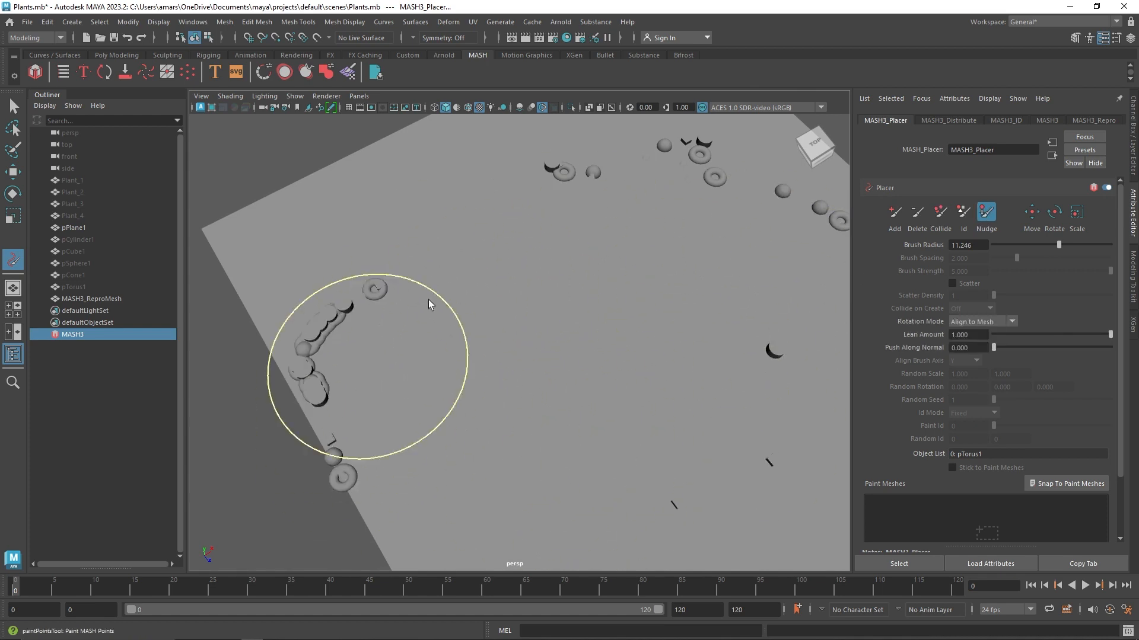
key("ctrl+z")
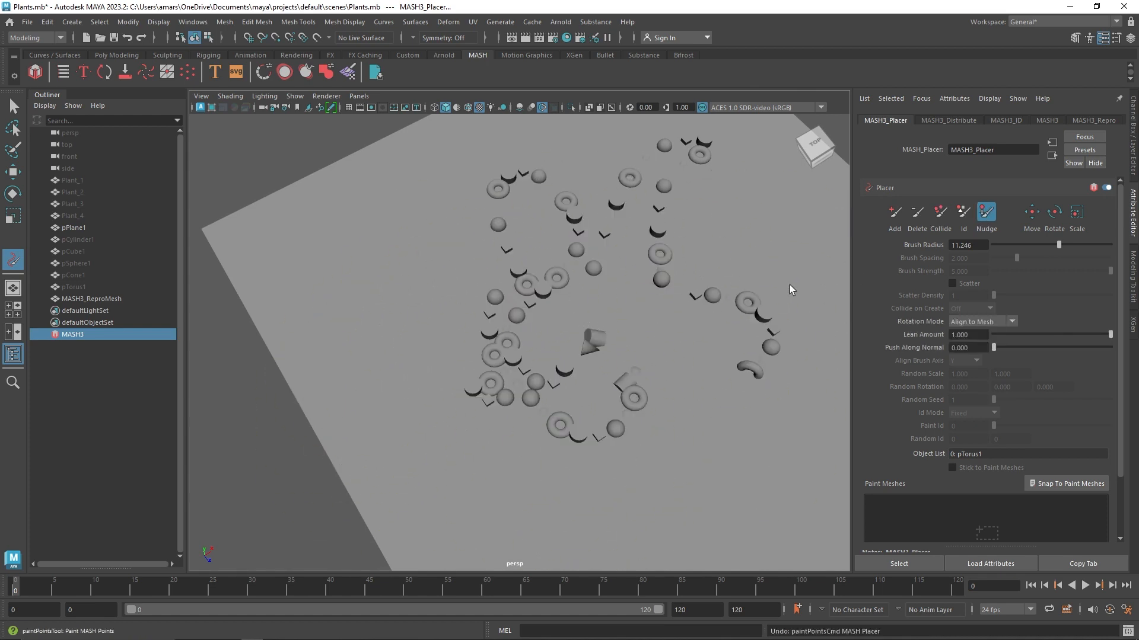
key("ctrl+z")
key("ctrl+z")
key("ctrl+z")
key("ctrl+z")
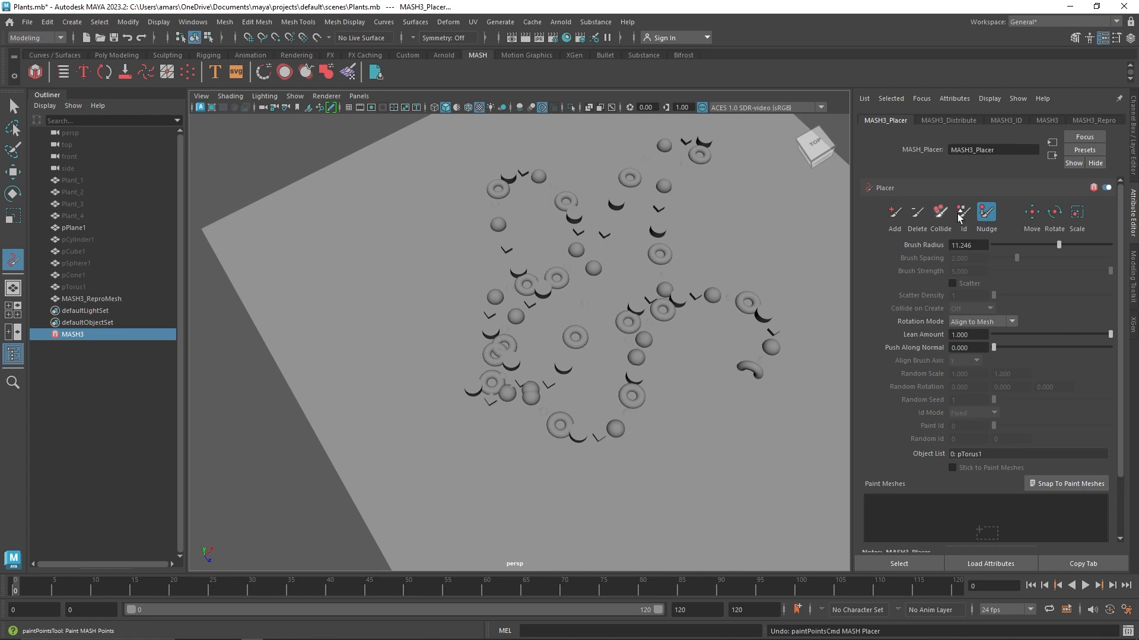
Step: Erase some of the primitives around the middle of the layout with the Placer's Delete brush
left_click(960, 217)
left_click(923, 215)
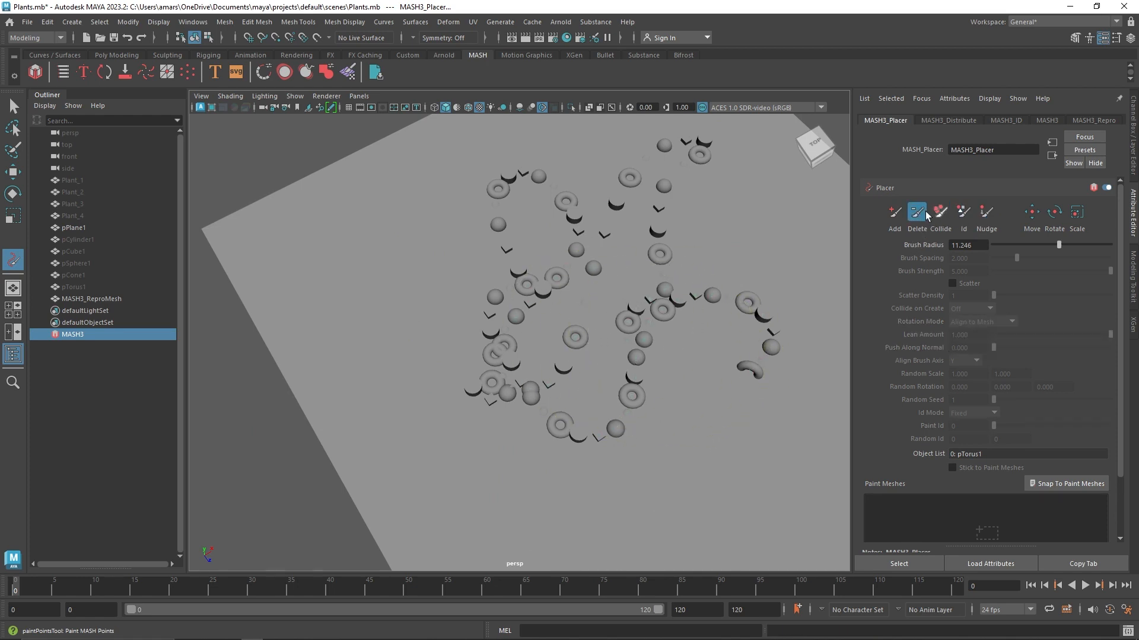
left_click_drag(610, 332, 668, 320)
Step: Paint more primitives through the middle of the layout with the Add brush and place one large torus below them
left_click(892, 216)
mouse_move(563, 330)
left_mouse_down()
mouse_move(659, 314)
mouse_move(672, 329)
left_mouse_up()
left_click(652, 403)
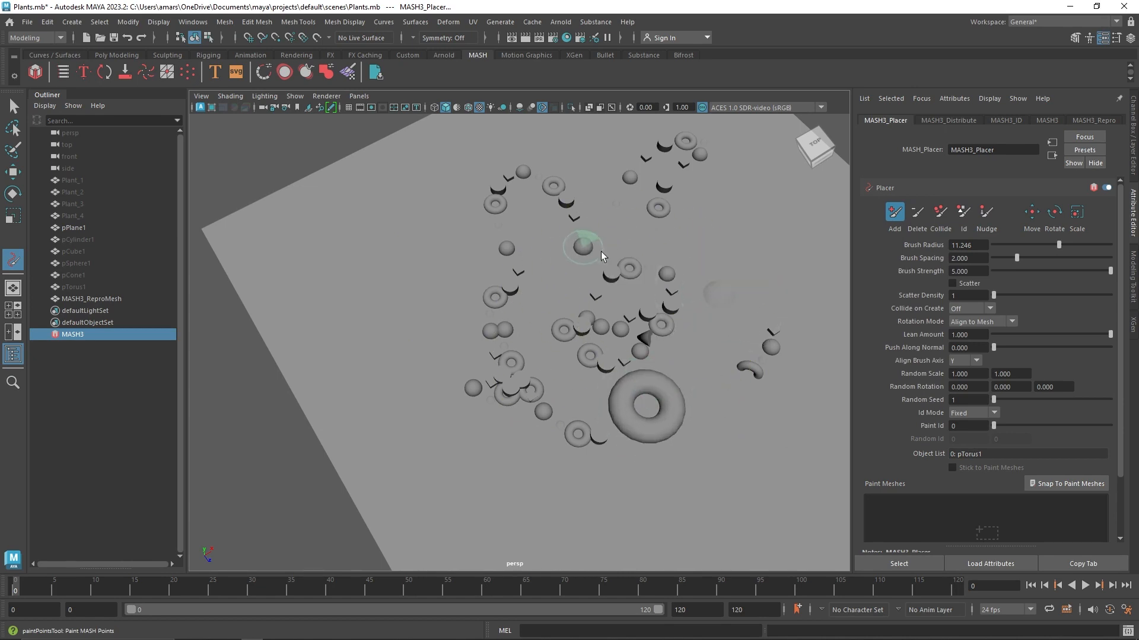
Step: Enlarge a sphere, a cube and the primitives around the large torus with Placer brush strokes
mouse_move(491, 268)
left_mouse_down()
mouse_move(446, 293)
mouse_move(500, 244)
mouse_move(547, 250)
left_mouse_up()
right_click_drag(547, 250, 668, 405, "alt")
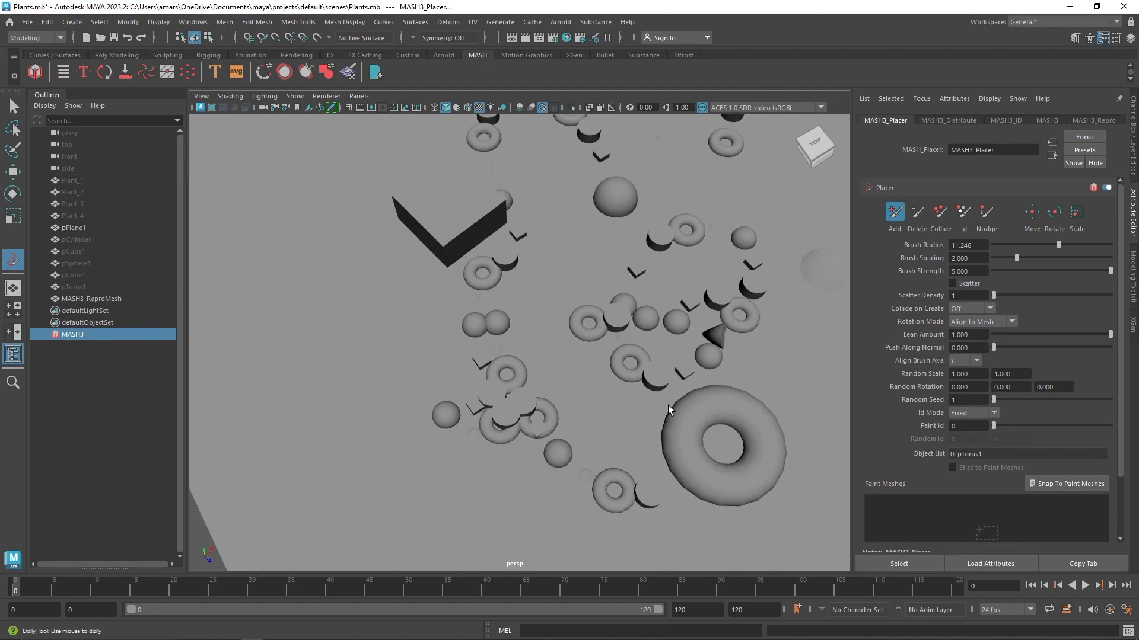
mouse_move(643, 378)
left_mouse_down()
mouse_move(678, 326)
mouse_move(639, 370)
mouse_move(429, 376)
mouse_move(505, 378)
mouse_move(507, 344)
mouse_move(578, 255)
left_mouse_up()
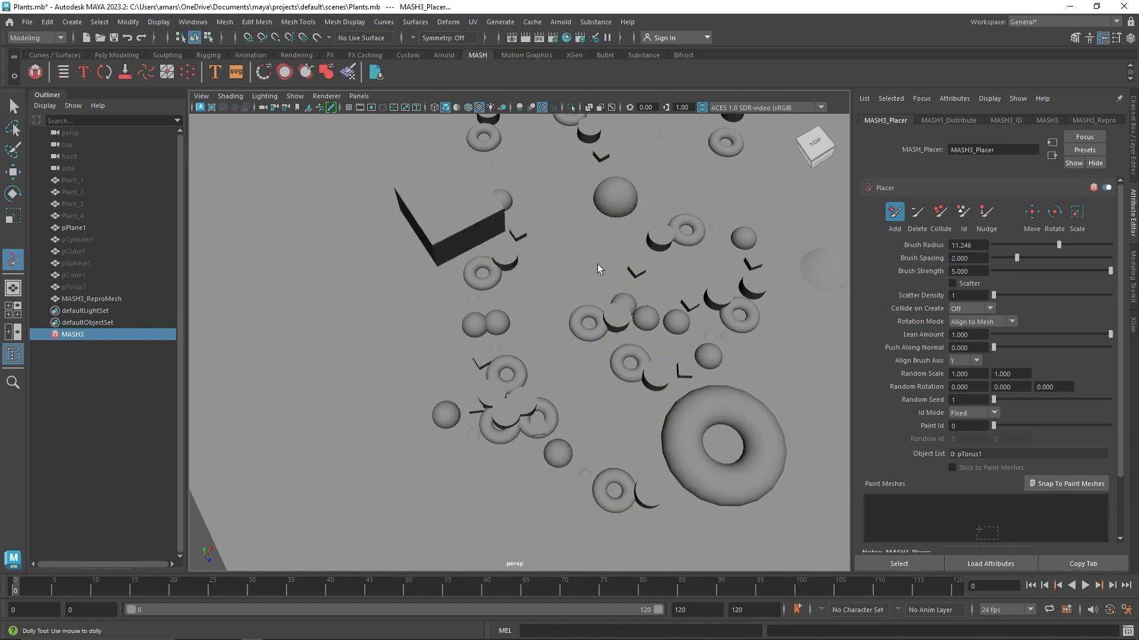
middle_click_drag(606, 264, 542, 248, "alt")
mouse_move(642, 406)
left_mouse_down()
mouse_move(688, 396)
mouse_move(589, 307)
mouse_move(538, 234)
mouse_move(418, 234)
mouse_move(428, 320)
left_mouse_up()
scroll(539, 340, "down", 8)
middle_click_drag(539, 340, 561, 357, "alt")
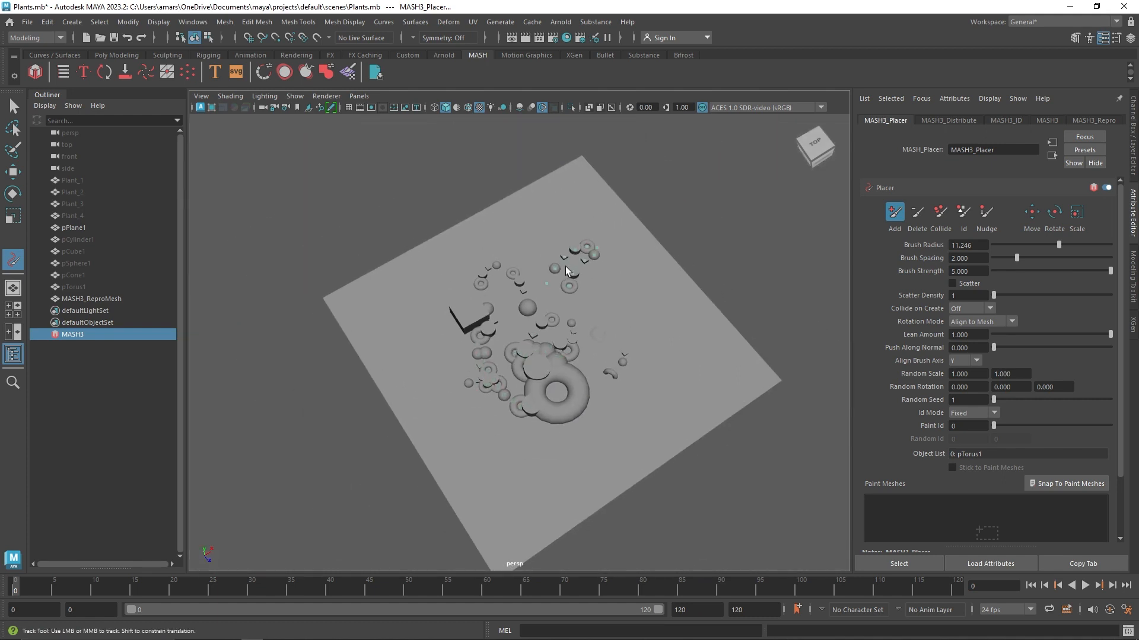
Step: Shrink the enlarged primitives beside the large torus with a reverse scaling stroke of the Placer brush
scroll(554, 353, "up", 5)
mouse_move(554, 353)
left_mouse_down("ctrl")
mouse_move(540, 372)
mouse_move(565, 427)
mouse_move(455, 395)
mouse_move(460, 421)
mouse_move(447, 243)
left_mouse_up("ctrl")
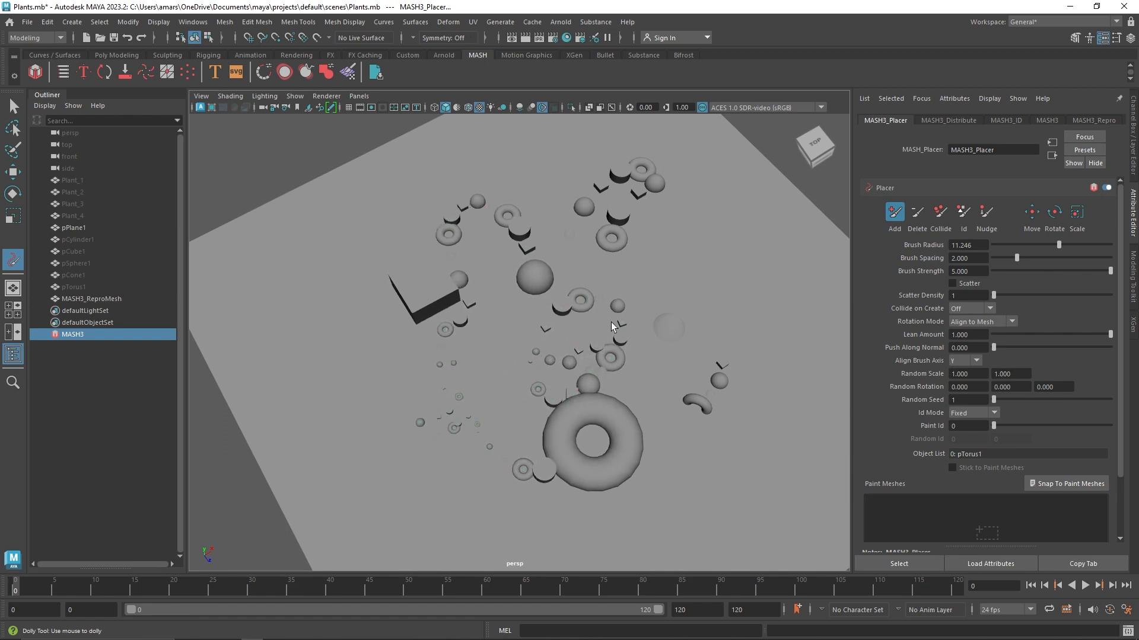
left_click_drag(633, 384, 596, 349, "alt")
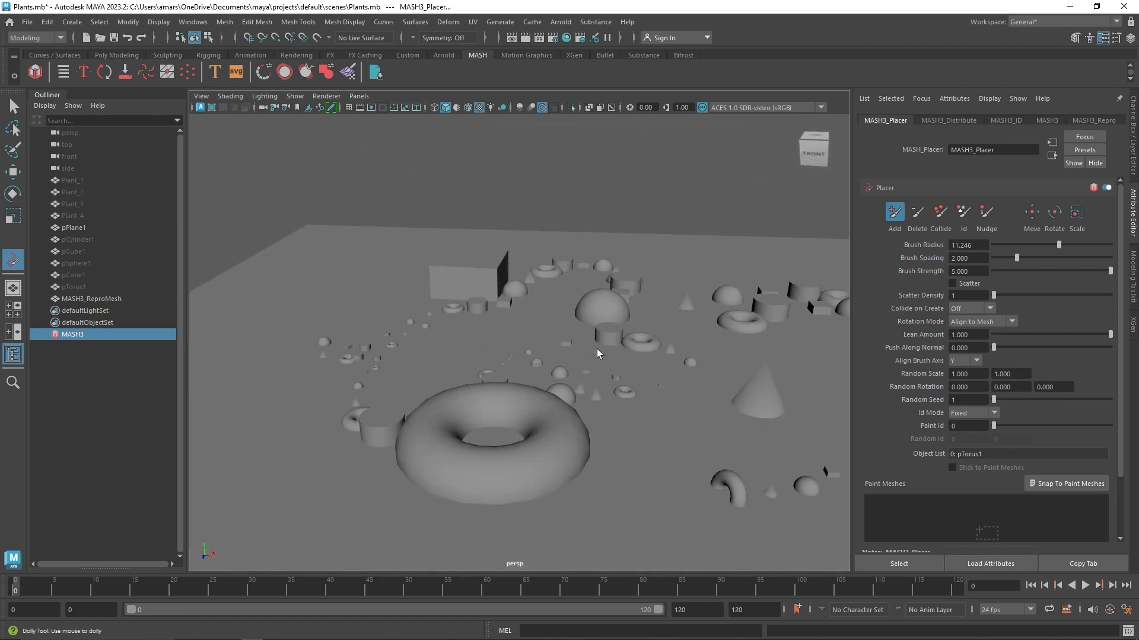
right_click_drag(596, 348, 508, 333, "alt")
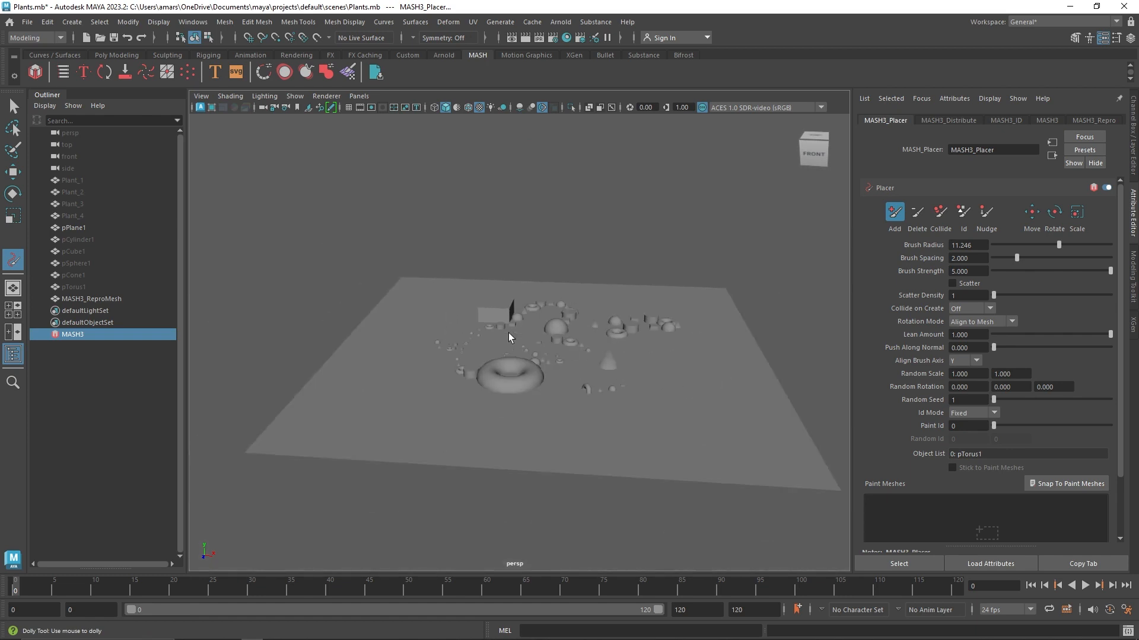
Step: Delete the five source primitives from pCylinder1 to pTorus1, clearing the MASH network from the plane
left_click(105, 289)
left_click(91, 240, "shift")
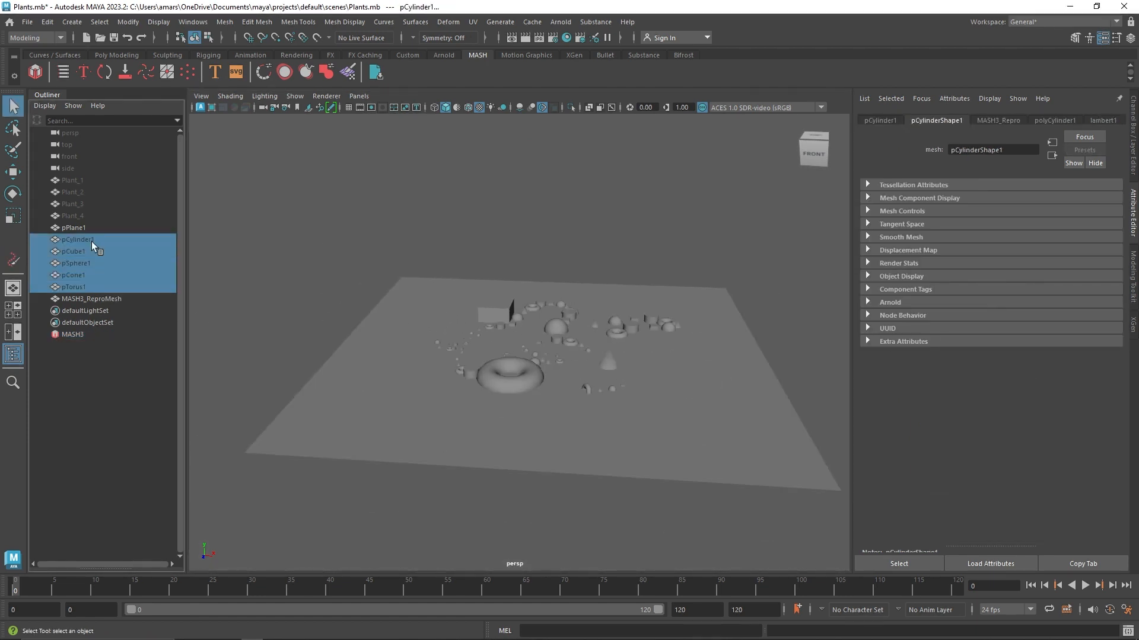
key("Delete")
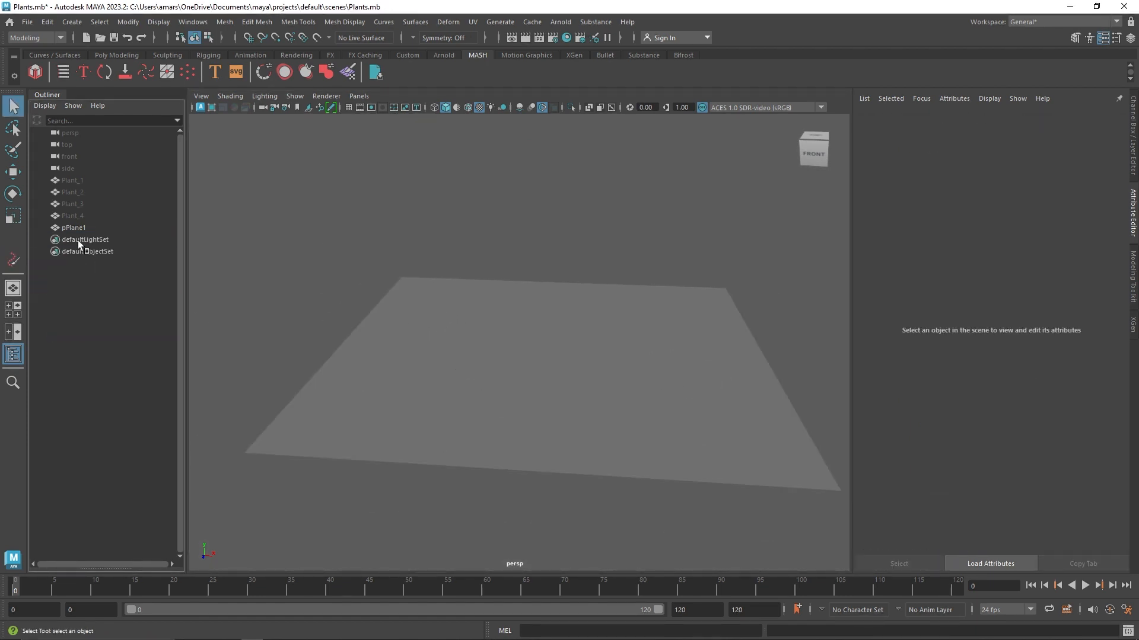
Step: Create a polygon sphere and raise it above the plane to a Y position of about 1.394
left_click(106, 57)
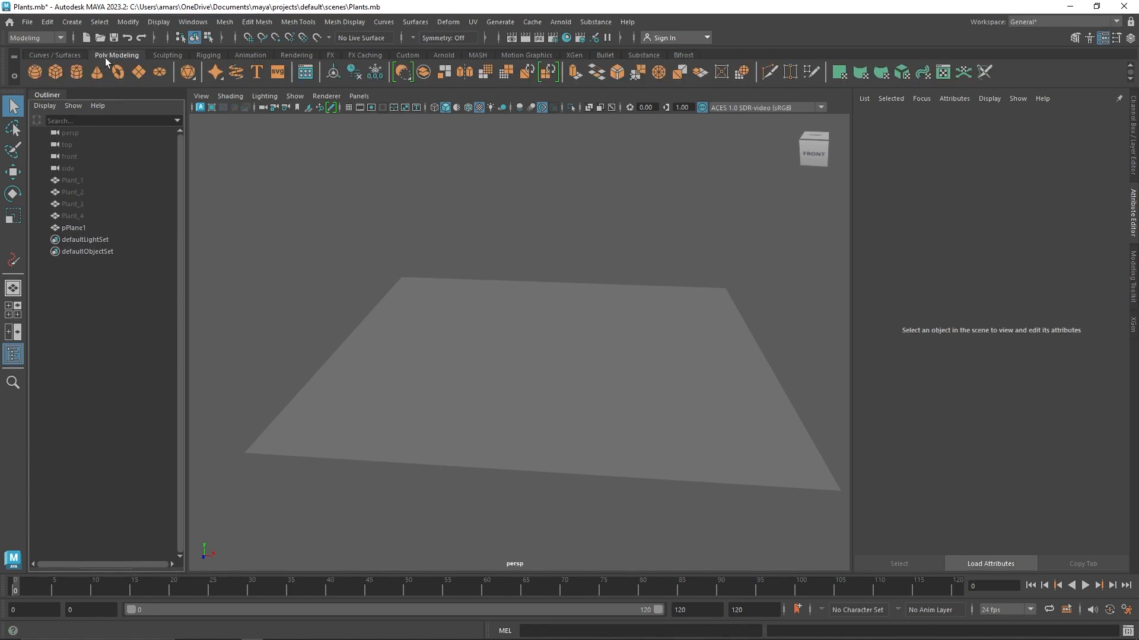
left_click(42, 69)
key("f")
scroll(567, 277, "down", 5)
key("w")
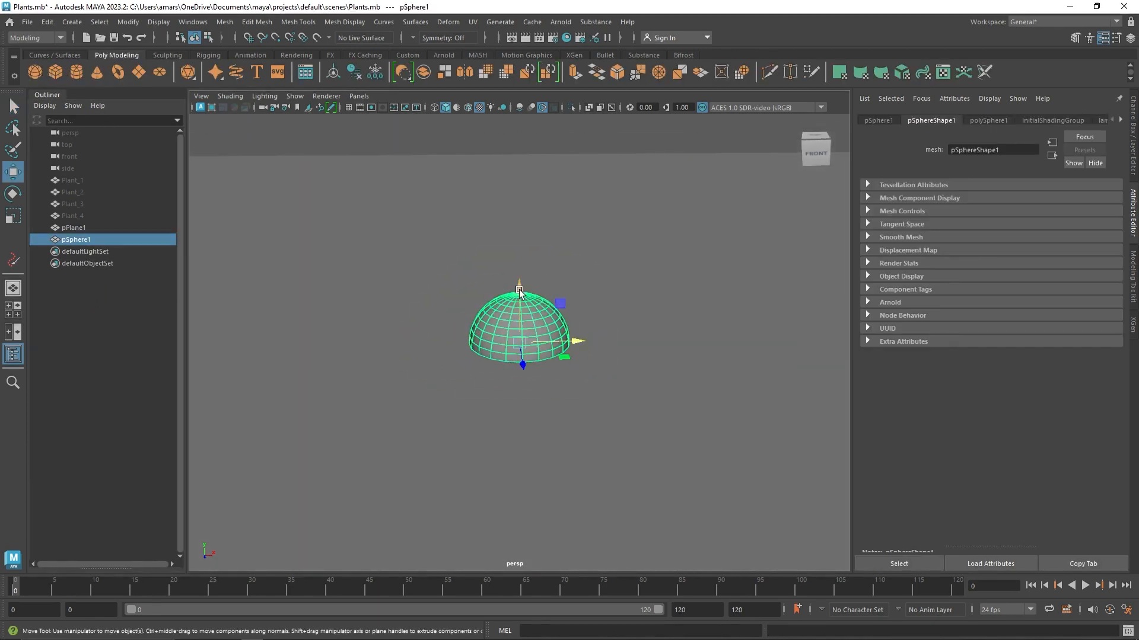
left_click_drag(519, 290, 523, 207)
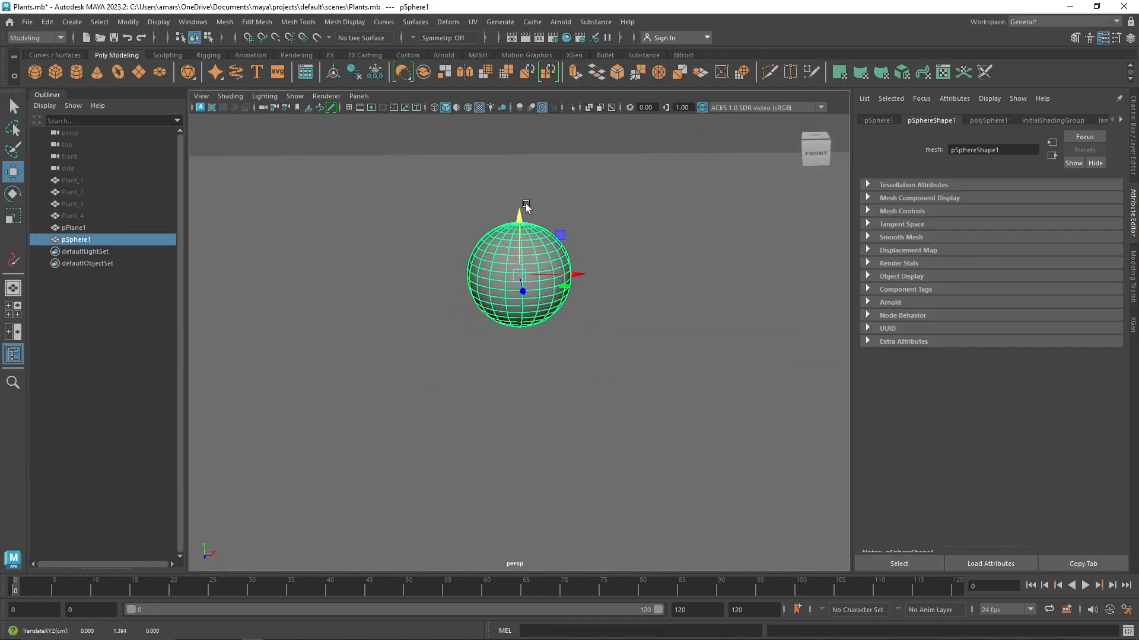
Step: Triangulate the sphere's mesh and reselect the sphere as a whole object
left_click(193, 23)
mouse_move(239, 152)
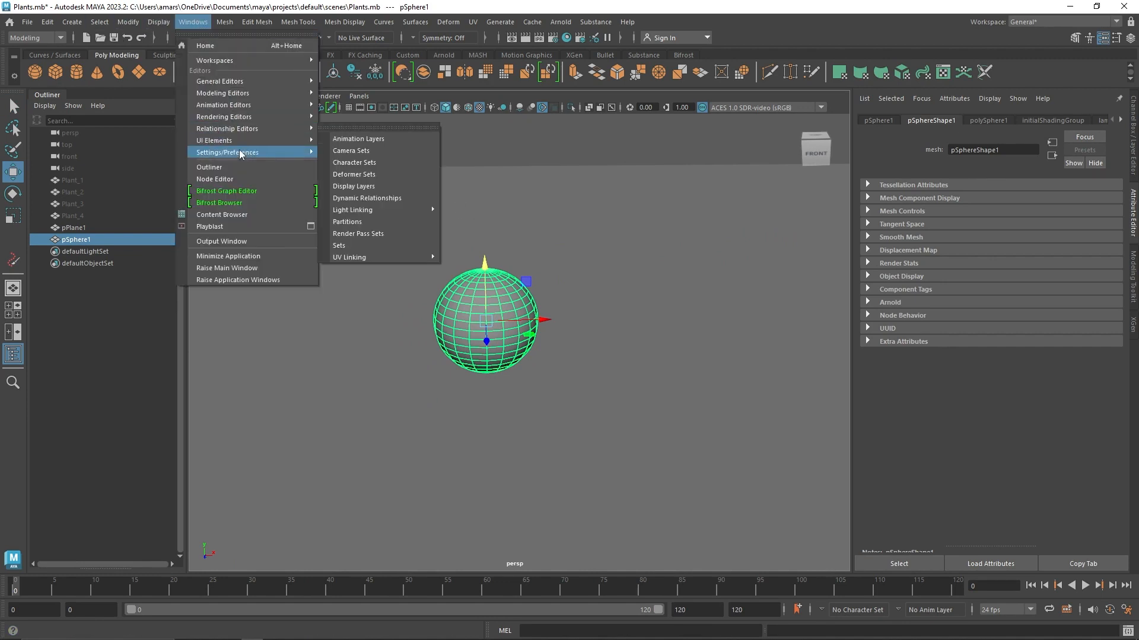
left_click(224, 22)
left_click(267, 172)
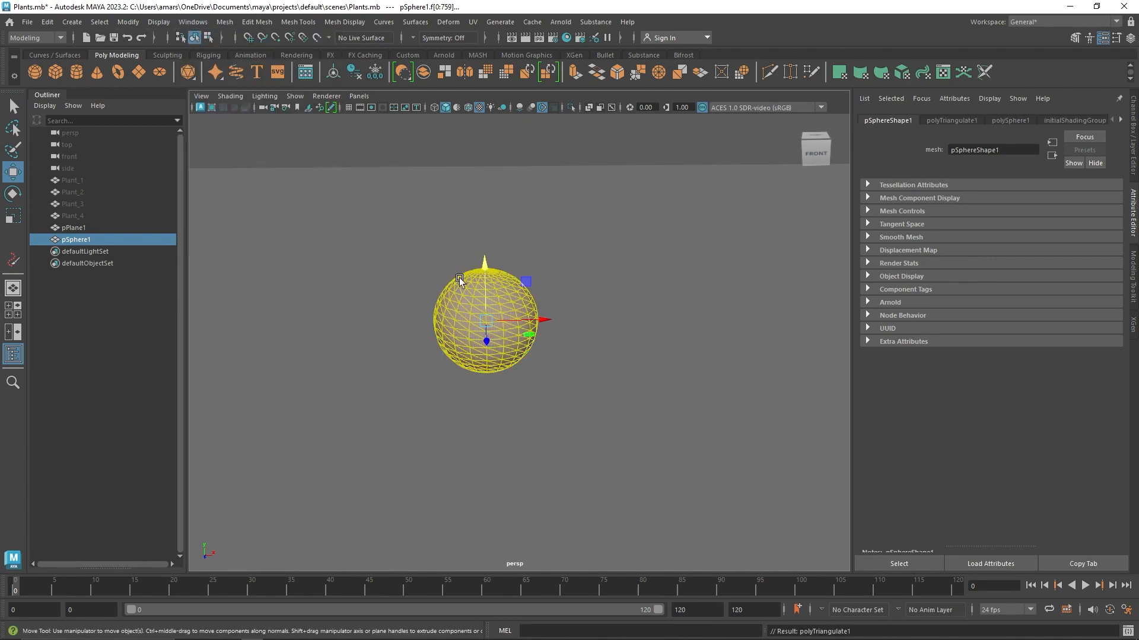
left_click(463, 259)
left_click(469, 312)
Step: Reduce the triangulated sphere by 96.4 percent to make a faceted rock shape
left_click(228, 23)
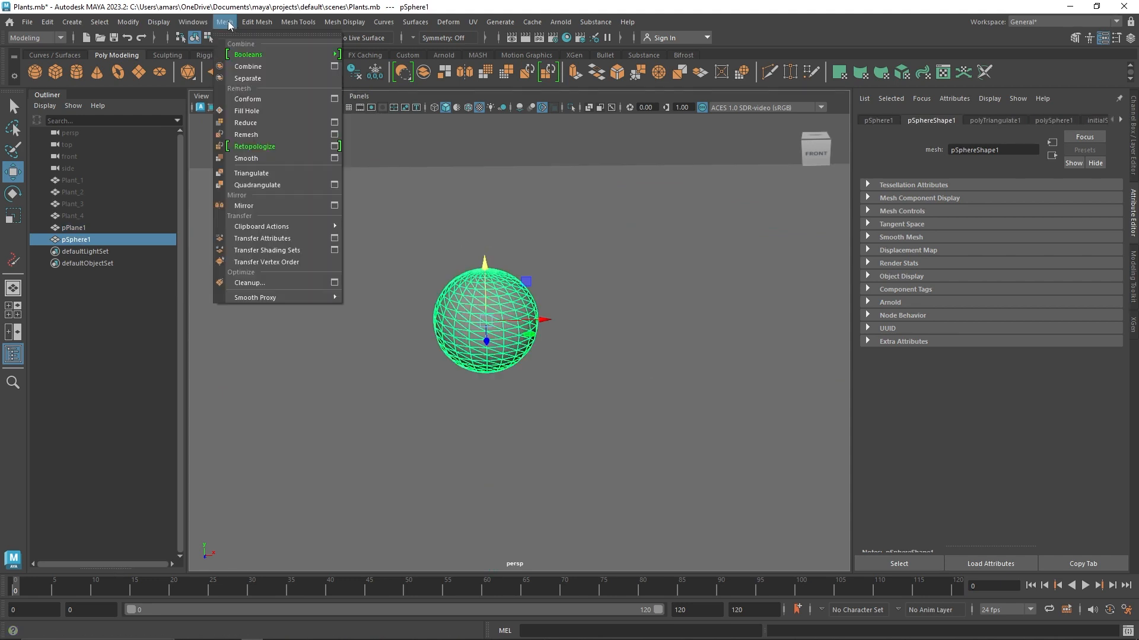
left_click(252, 122)
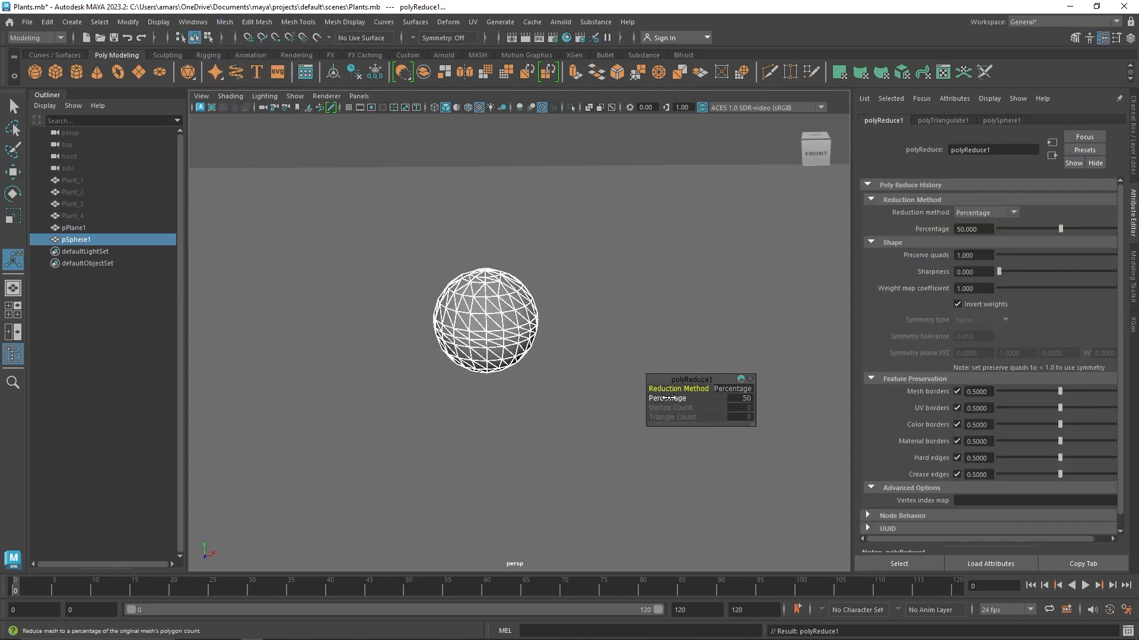
middle_click_drag(725, 402, 934, 397)
left_click(578, 311)
left_click(500, 305)
left_click_drag(501, 305, 536, 335, "alt")
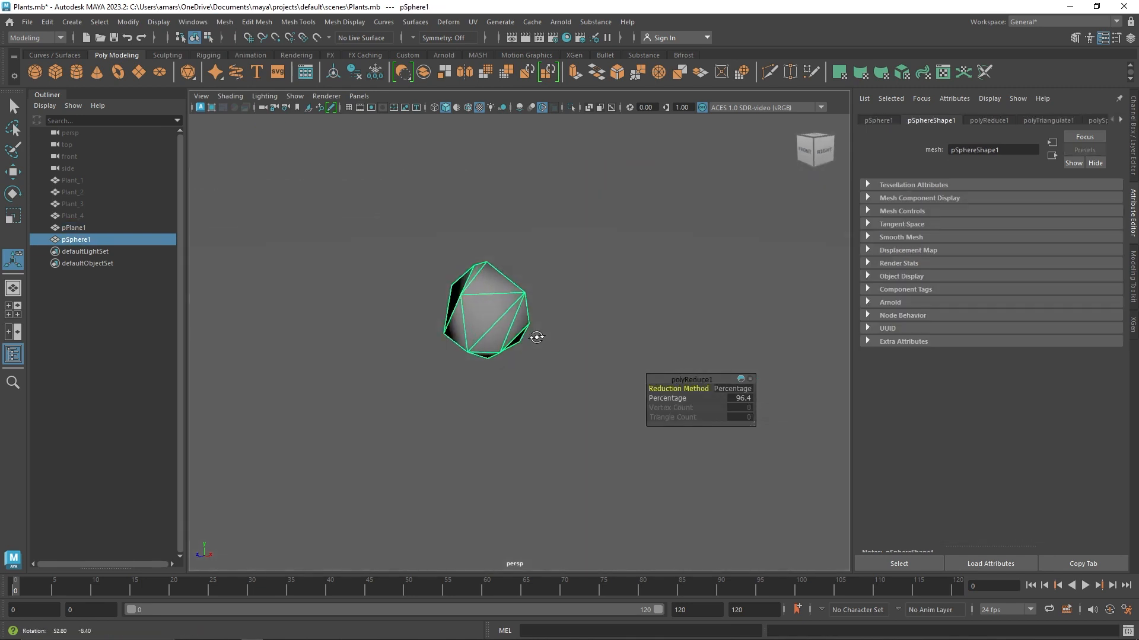
left_click(637, 216)
left_click_drag(638, 216, 534, 304, "alt")
left_click(493, 309)
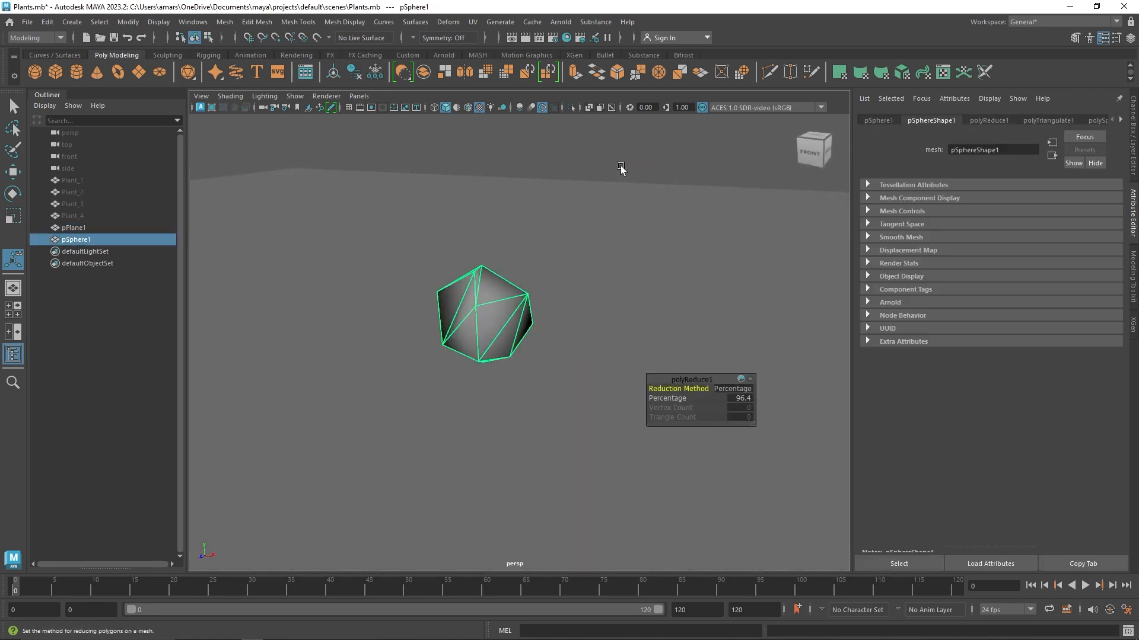
Step: Duplicate the rock along the X axis and scale the copy down to a smaller size
scroll(515, 180, "down", 4)
key("w")
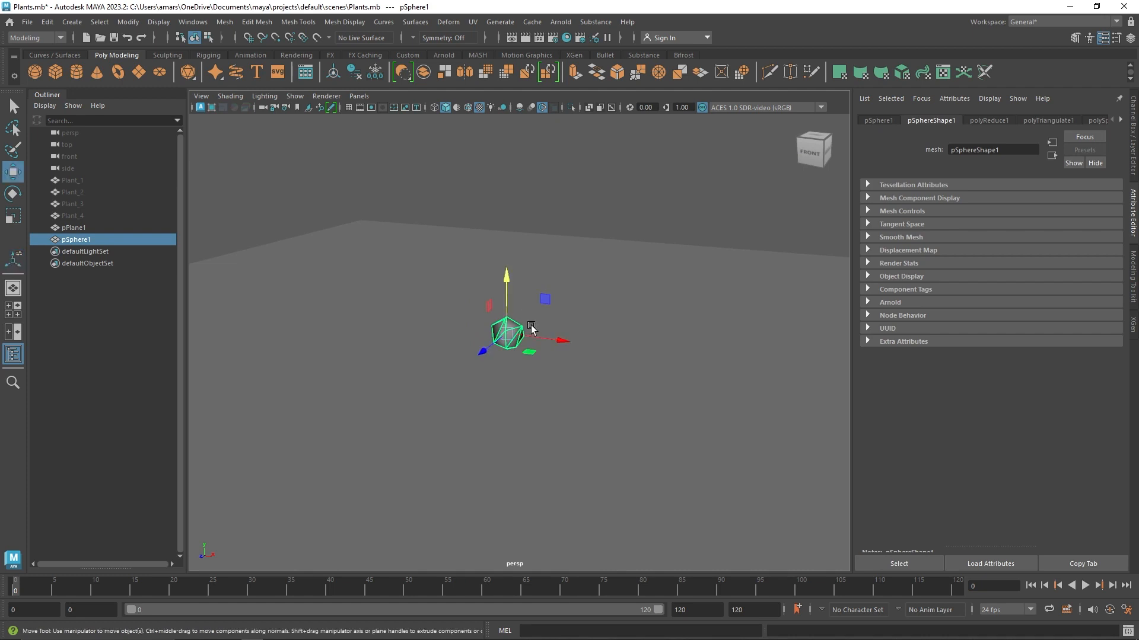
left_click_drag(542, 342, 600, 348, "shift")
key("ctrl+z")
key("r")
left_click_drag(544, 338, 523, 342)
key("w")
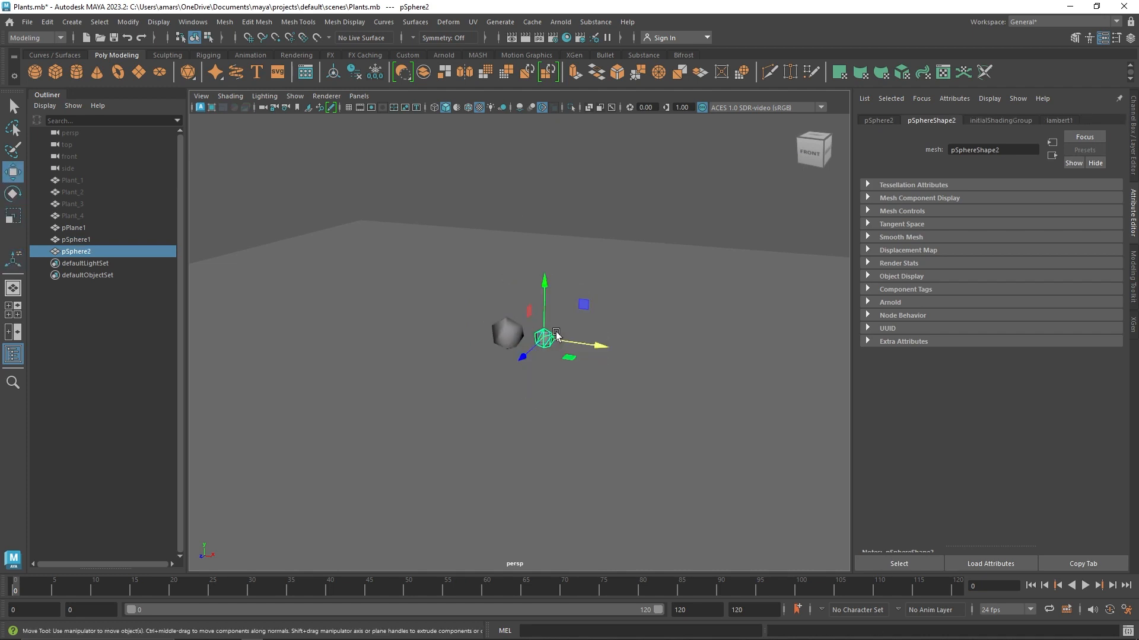
Step: Duplicate the small rock, enlarge the copy and move it along the X axis to about 4.062
key("e")
key("w")
key("ctrl+d")
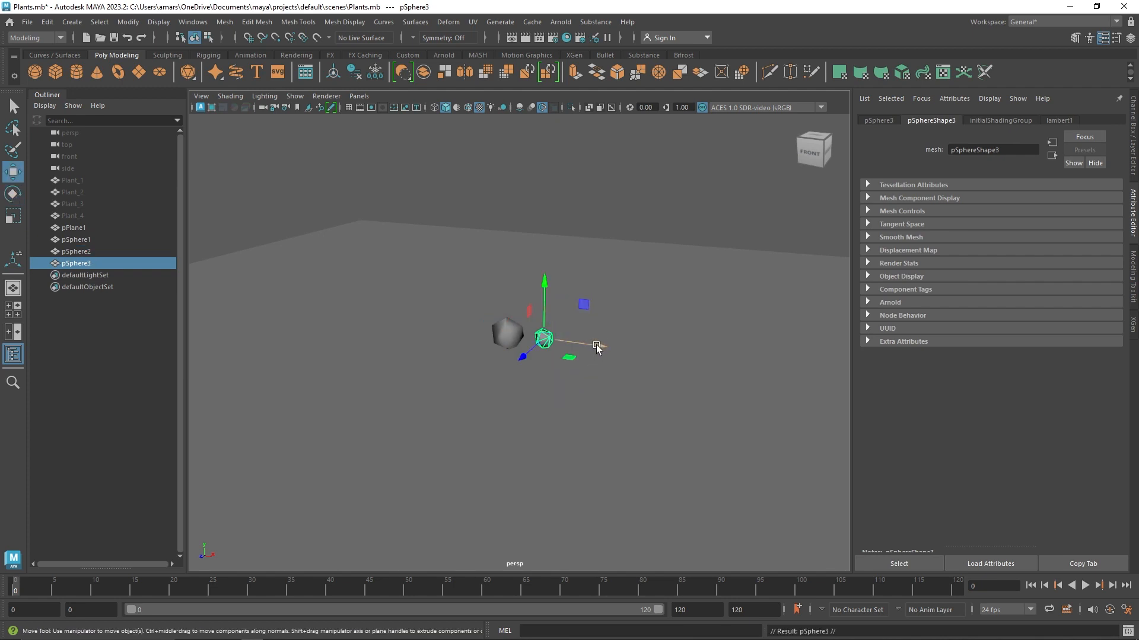
mouse_move(596, 345)
left_mouse_down()
mouse_move(648, 352)
mouse_move(606, 346)
left_mouse_up()
key("r")
key("w")
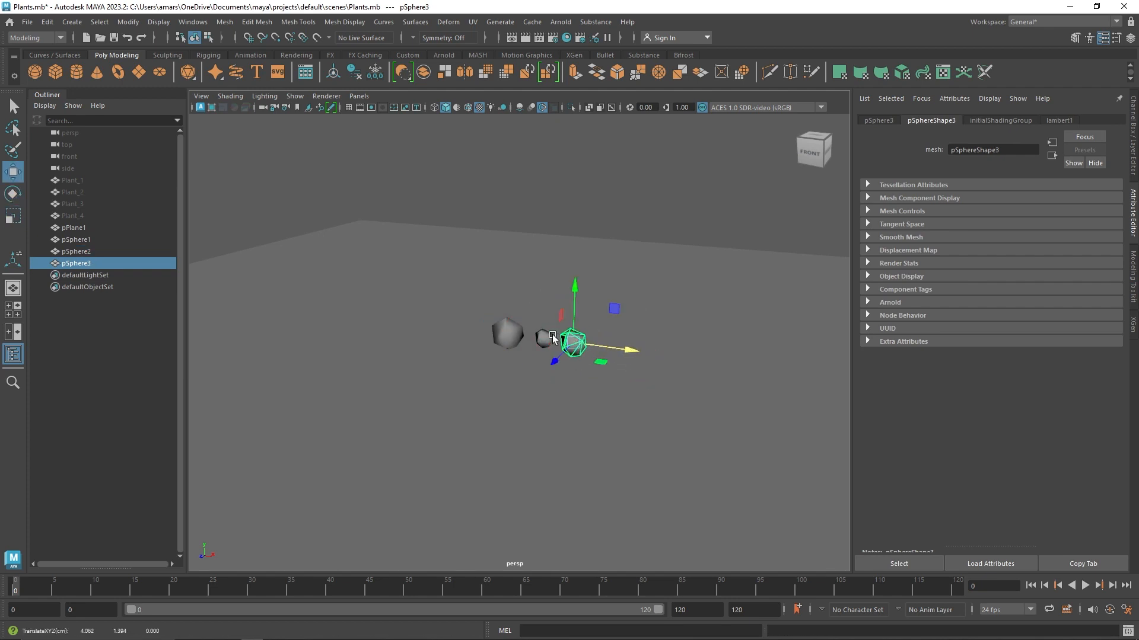
Step: Create a MASH network from the three rocks and set its number of points to 0
left_click_drag(496, 320, 648, 390, "alt")
left_click(679, 313, "ctrl")
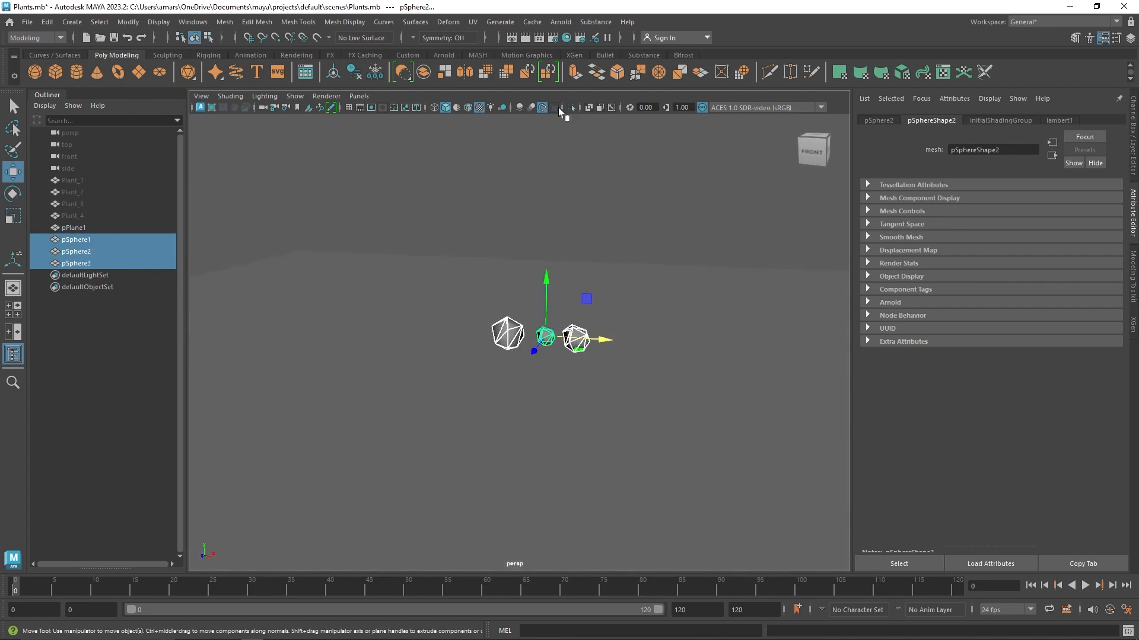
left_click(478, 55)
left_click(35, 72)
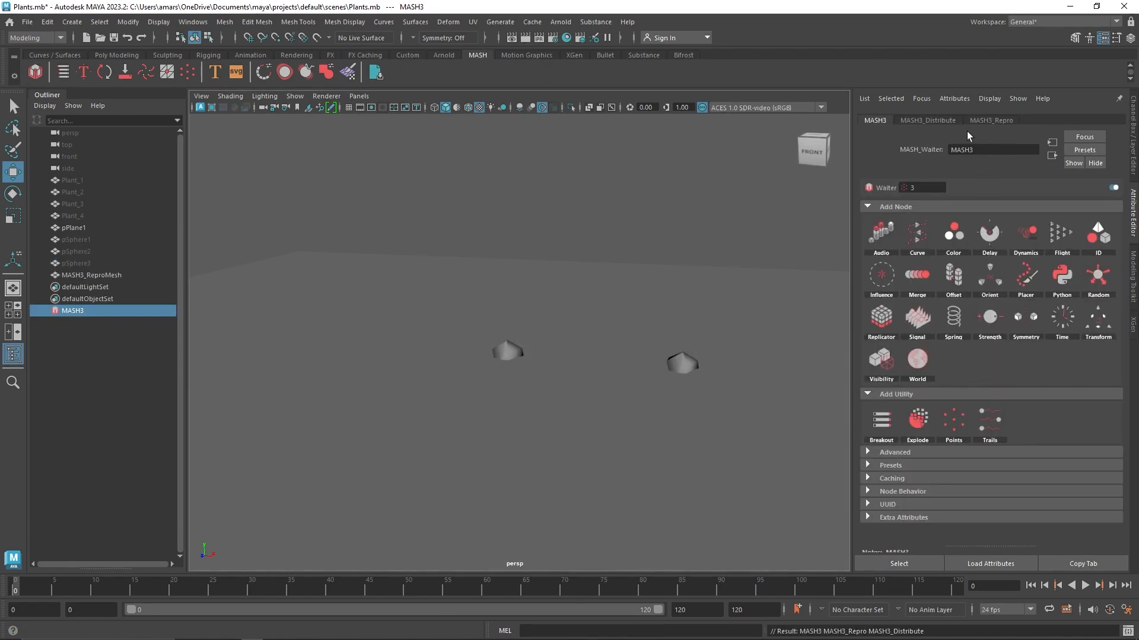
left_click(946, 120)
left_click(876, 120)
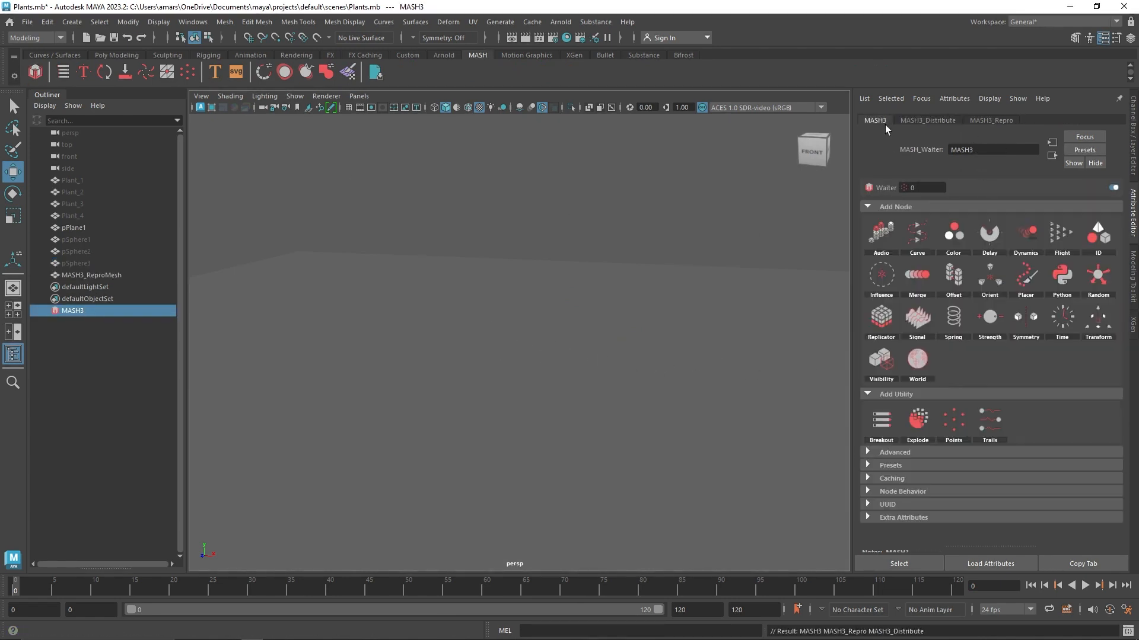
Step: Add a Placer node and an ID node to the MASH3 network
left_click(1026, 276)
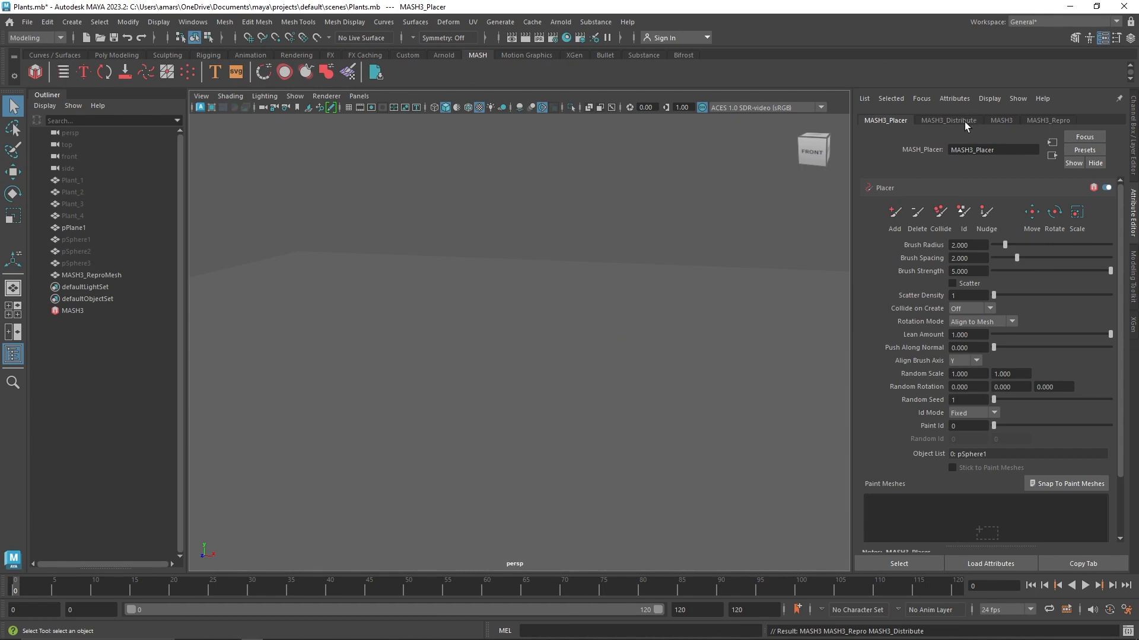
left_click(1034, 119)
left_click(1001, 120)
left_click(1097, 229)
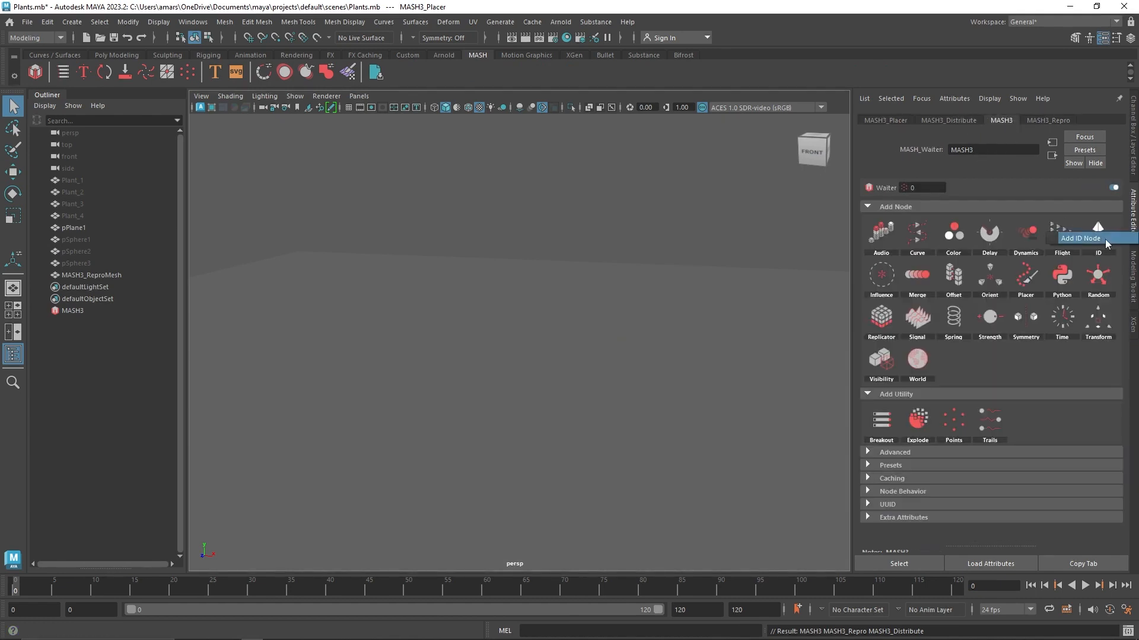
left_click(1105, 240)
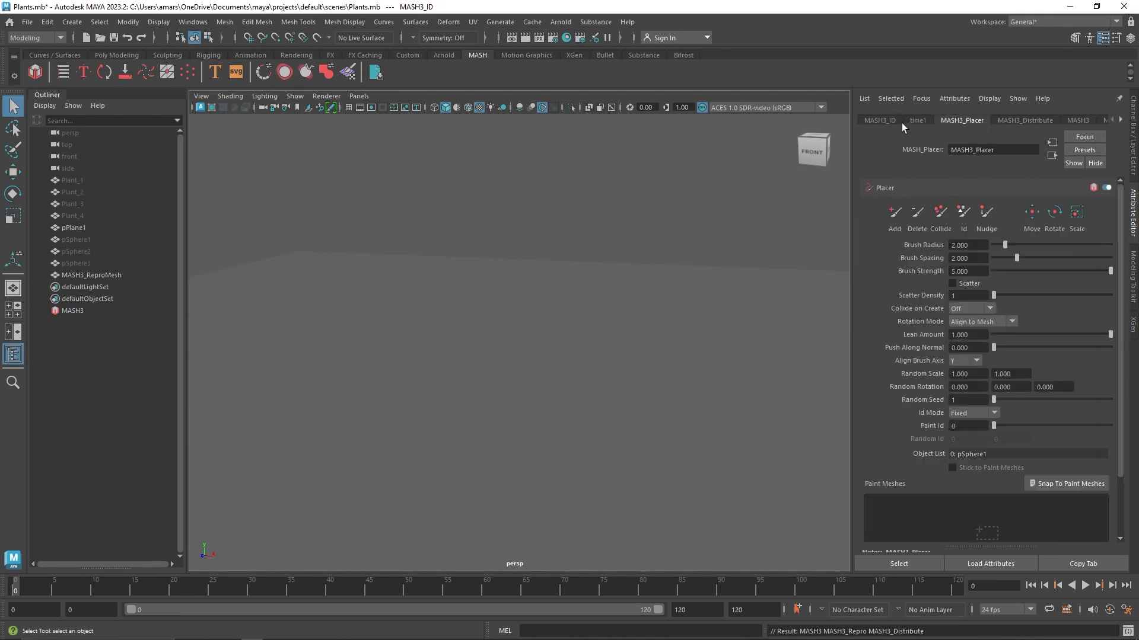
Step: Try the Placer's Add brush with an S-shaped trail of rocks across the plane and undo the stroke
left_click(894, 212)
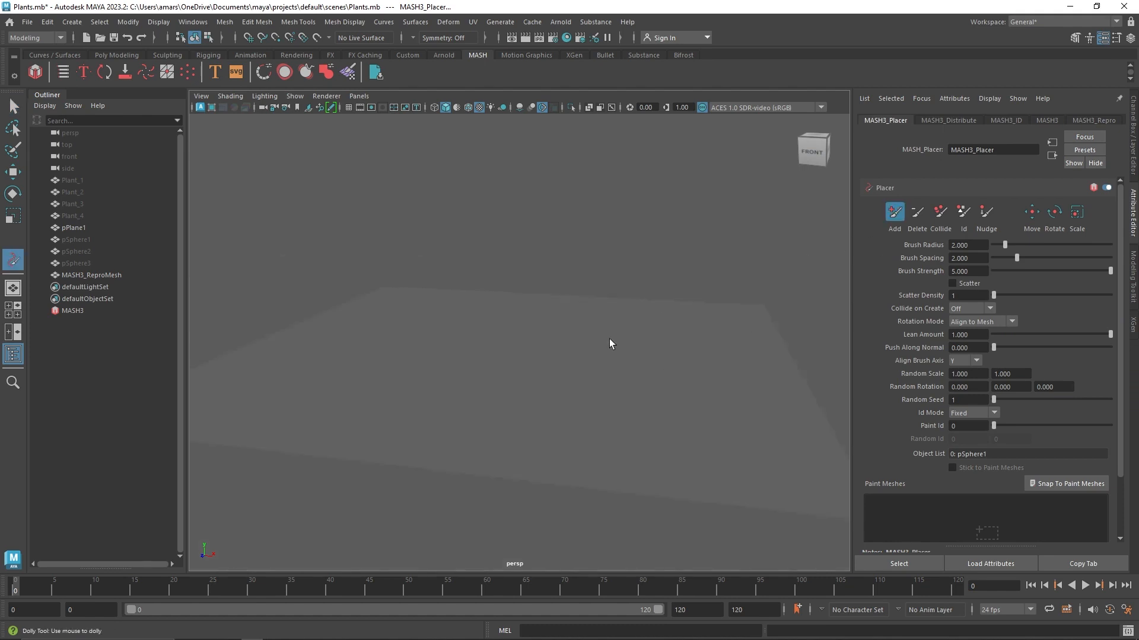
left_click_drag(609, 339, 624, 329, "alt")
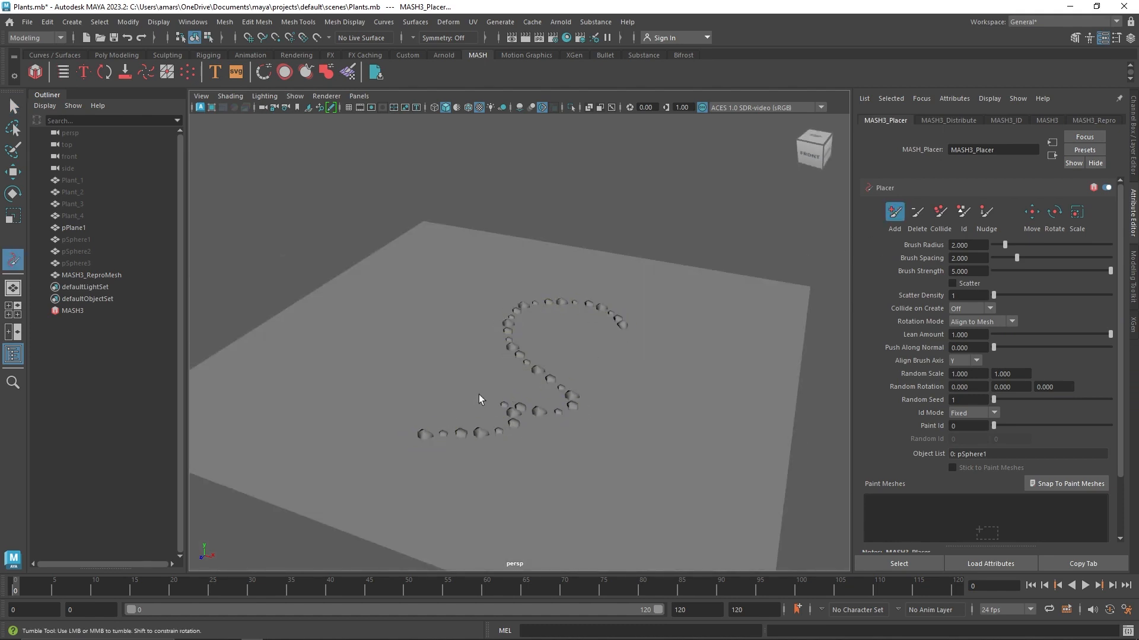
key("ctrl+z")
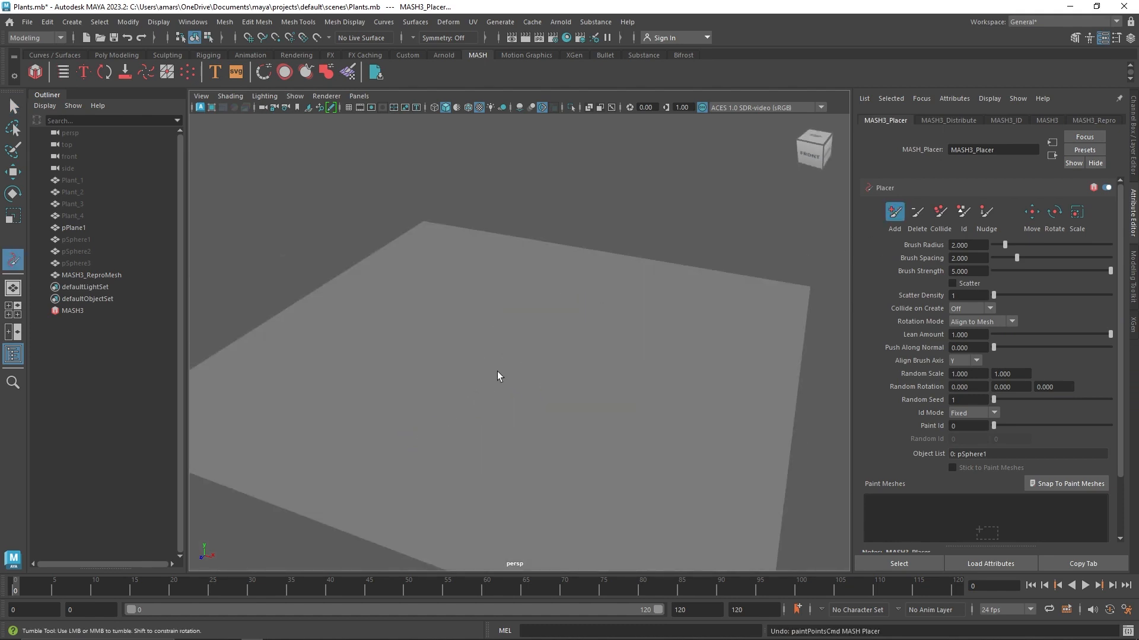
Step: Paint a dense cluster of rocks on the plane with the Add brush and enlarge the brush radius to 15.414
key("b")
mouse_move(497, 371)
left_mouse_down()
mouse_move(527, 393)
mouse_move(472, 369)
mouse_move(451, 396)
mouse_move(415, 354)
mouse_move(409, 399)
mouse_move(584, 415)
mouse_move(603, 351)
mouse_move(556, 359)
left_mouse_up()
scroll(529, 374, "up", 3)
Step: Spread the rocks apart with the Collide brush and sweep them to one side with the Nudge brush
left_click(940, 211)
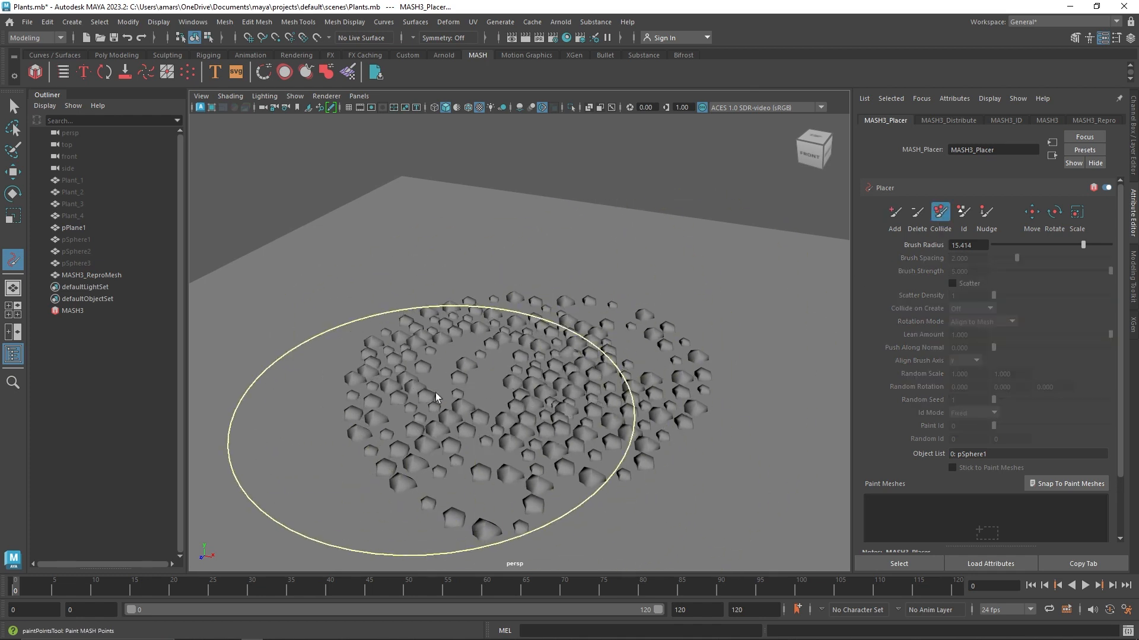
left_click(549, 415)
left_click(987, 218)
mouse_move(582, 375)
left_mouse_down()
mouse_move(543, 386)
mouse_move(539, 402)
mouse_move(569, 401)
left_mouse_up()
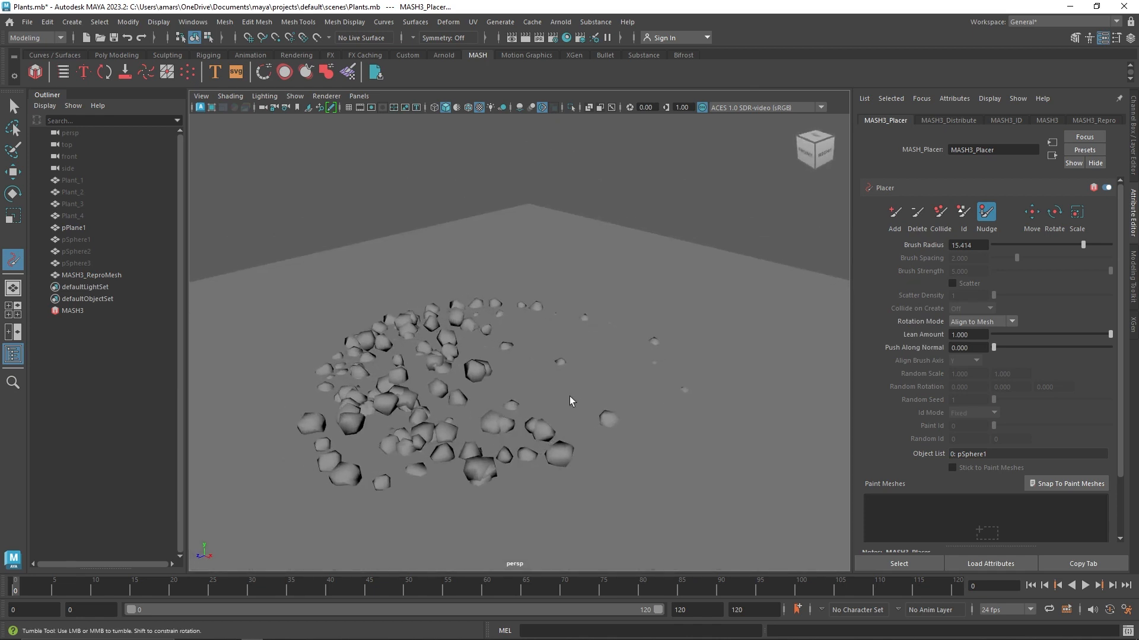
Step: Reduce the Nudge brush radius to 3.414 and push the rocks into small separate clumps
scroll(475, 385, "down", 9)
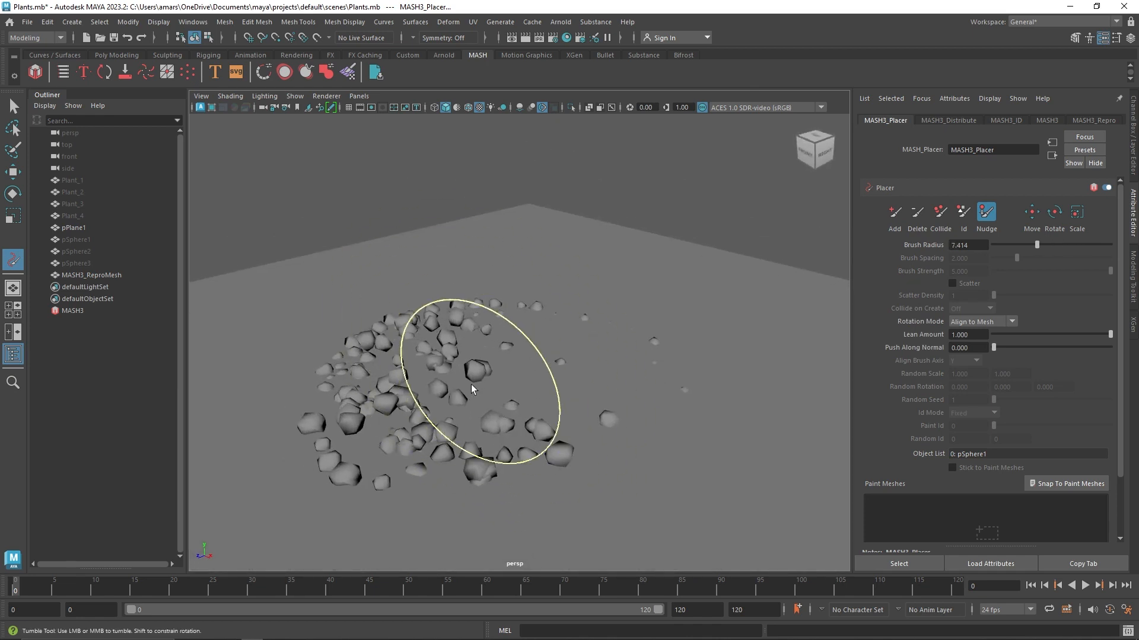
scroll(470, 389, "down", 3)
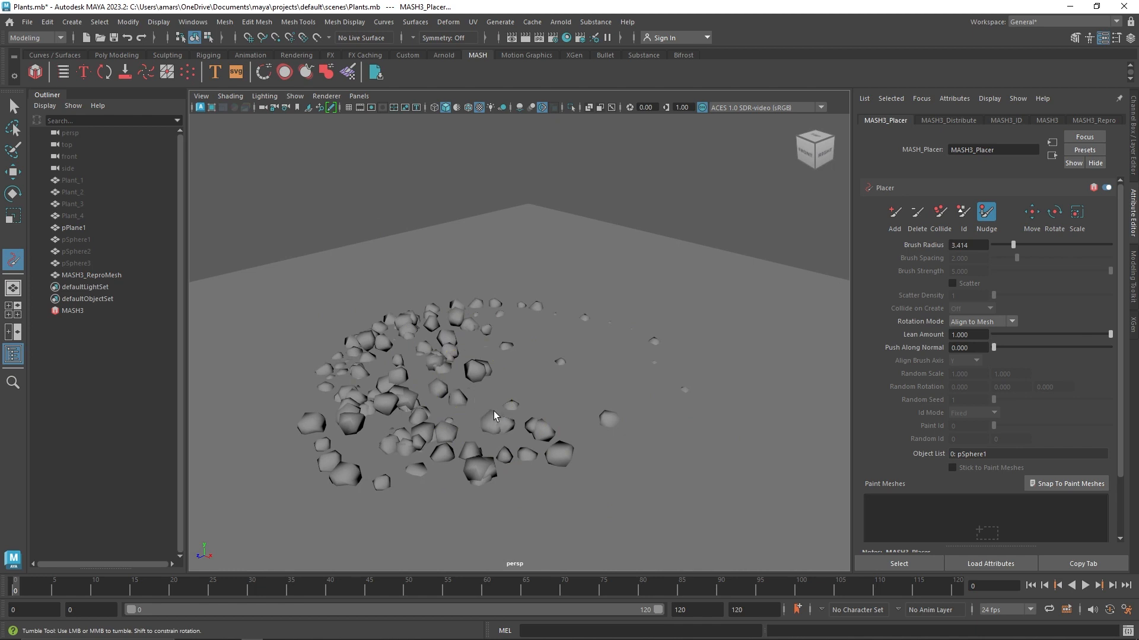
mouse_move(493, 411)
left_mouse_down()
mouse_move(379, 396)
mouse_move(440, 420)
left_mouse_up()
left_click_drag(425, 325, 386, 309)
mouse_move(414, 366)
left_mouse_down()
mouse_move(350, 368)
mouse_move(373, 433)
mouse_move(419, 386)
left_mouse_up()
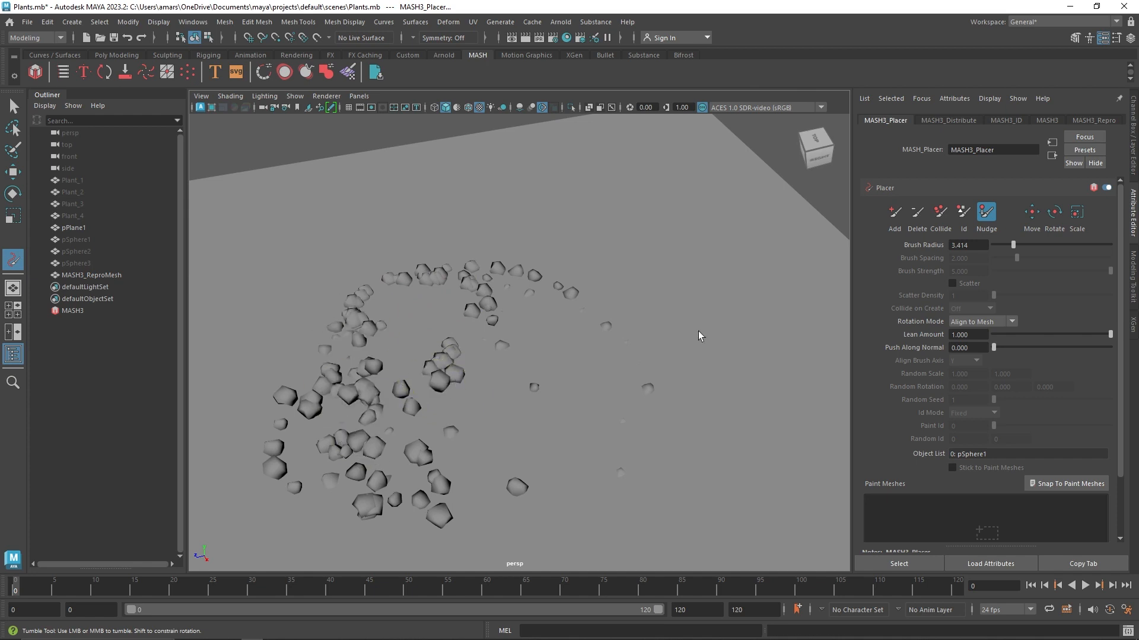
Step: Enlarge the Nudge brush radius to 11.414 and sweep the rocks across the plane into new clusters
key("b")
left_click_drag(407, 350, 411, 350)
mouse_move(473, 278)
left_mouse_down()
mouse_move(421, 351)
mouse_move(378, 375)
left_mouse_up()
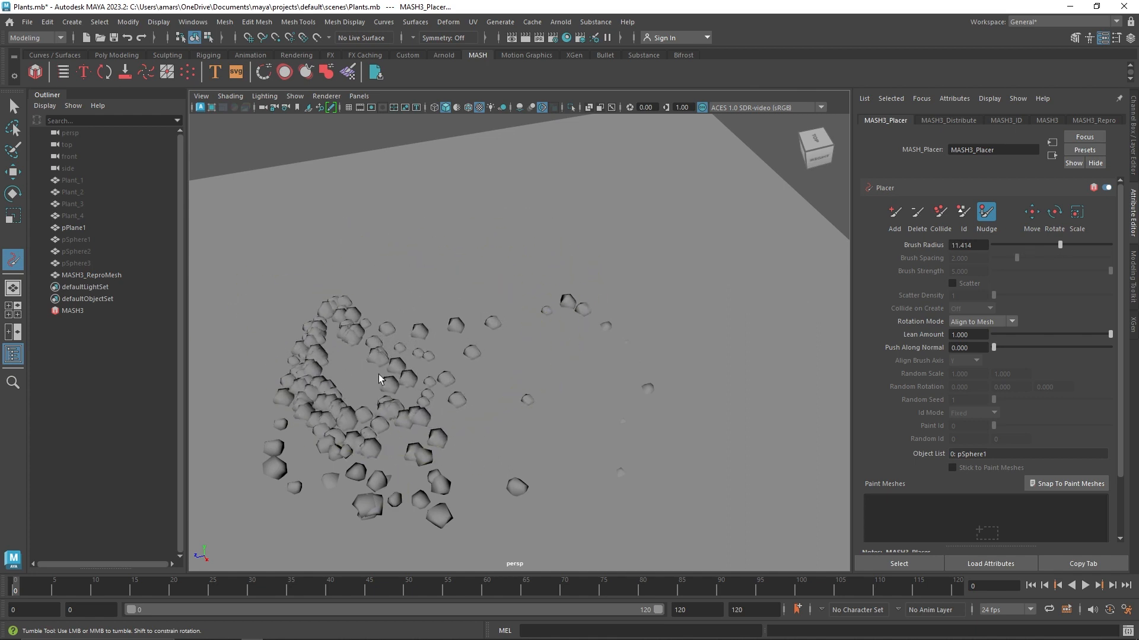
left_click_drag(323, 422, 377, 423)
mouse_move(437, 382)
left_mouse_down("alt")
mouse_move(439, 403)
mouse_move(516, 363)
mouse_move(468, 392)
left_mouse_up("alt")
right_click_drag(469, 392, 557, 409, "alt")
mouse_move(512, 379)
left_mouse_down("alt")
mouse_move(527, 407)
mouse_move(473, 397)
left_mouse_up("alt")
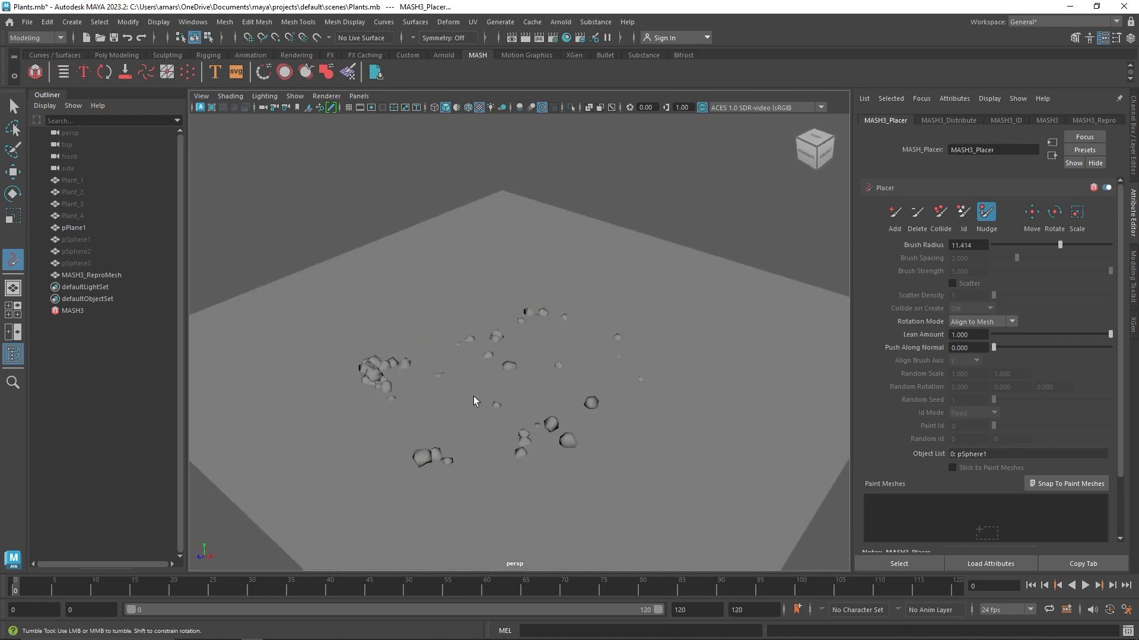
mouse_move(553, 413)
left_mouse_down("alt")
mouse_move(561, 395)
mouse_move(521, 404)
left_mouse_up("alt")
key("w")
left_click_drag(296, 360, 375, 296, "alt")
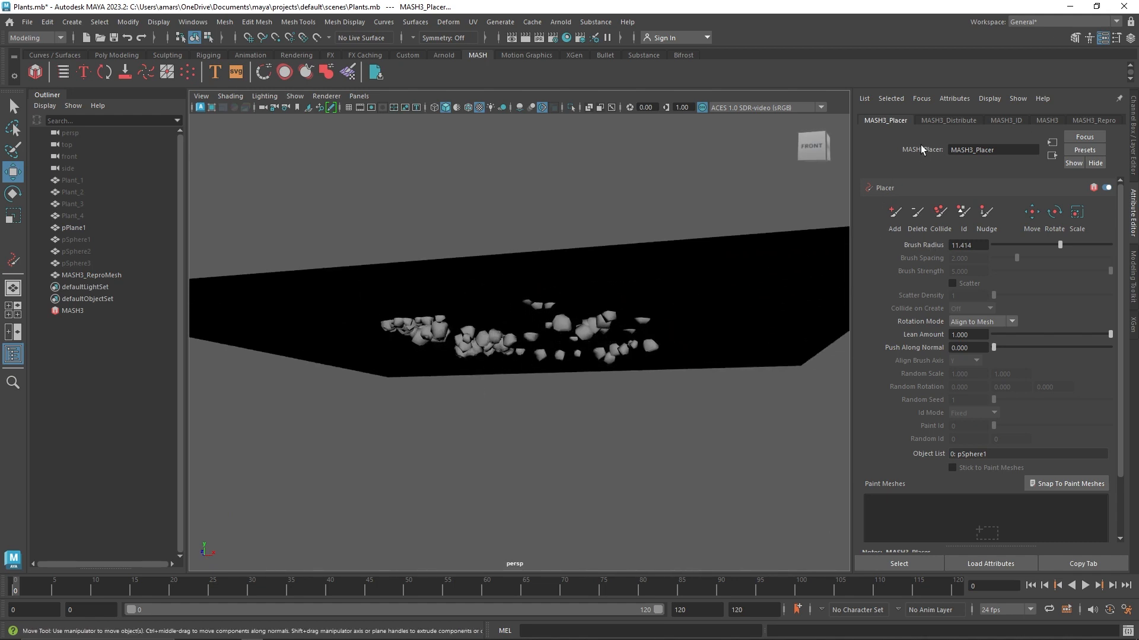
left_click(1011, 120)
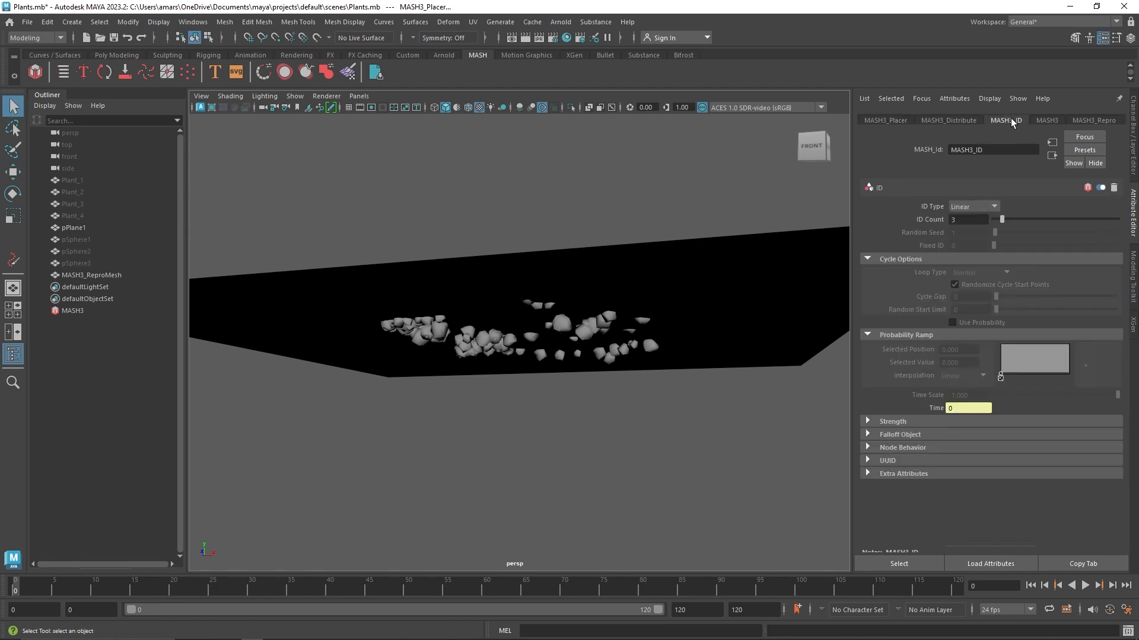
left_click(1046, 120)
left_click(989, 279)
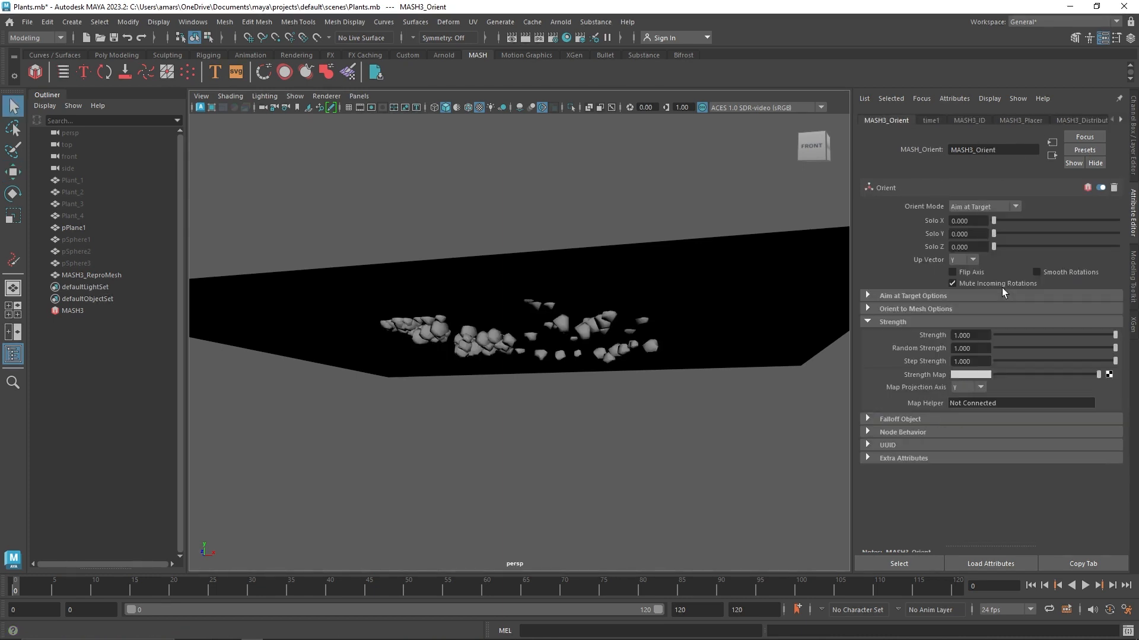
left_click(970, 232)
left_click(1113, 188)
left_click(547, 320)
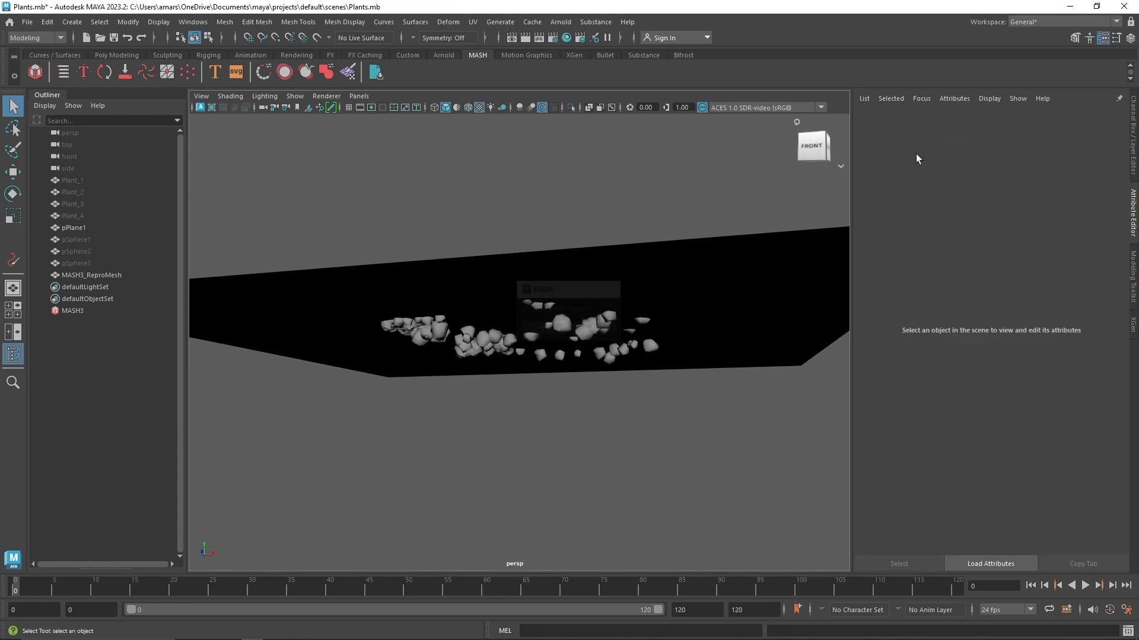
Step: Add an Offset node to the MASH3 network with a Y position offset of 1.000 and a Y rotation offset of 1.200
left_click(99, 310)
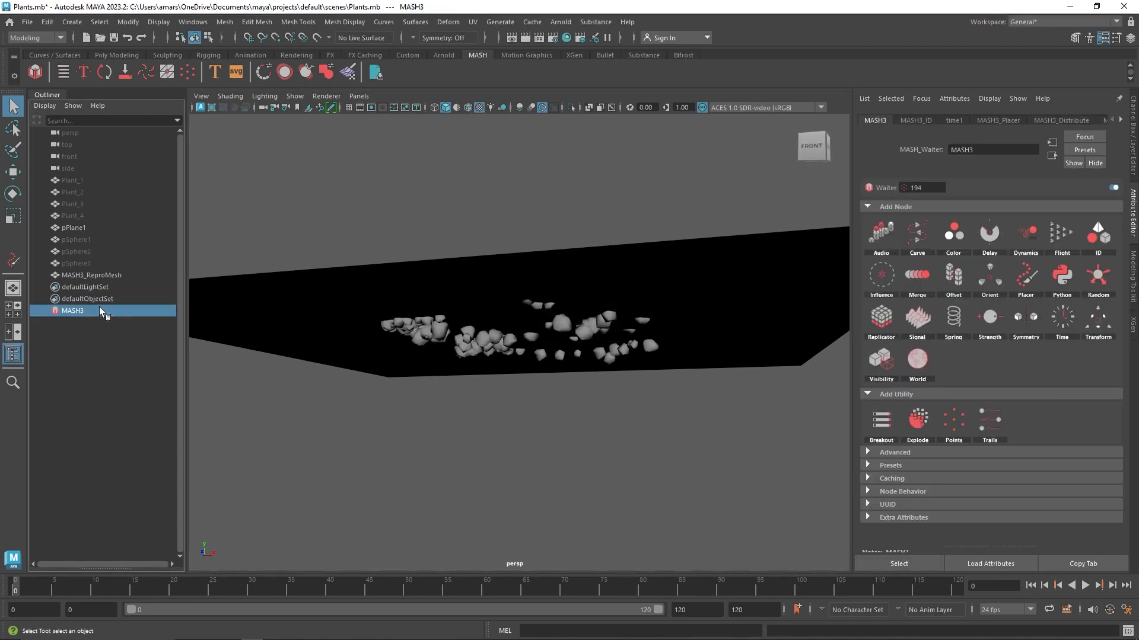
left_click(954, 120)
left_click(1042, 121)
scroll(1068, 121, "down", 1)
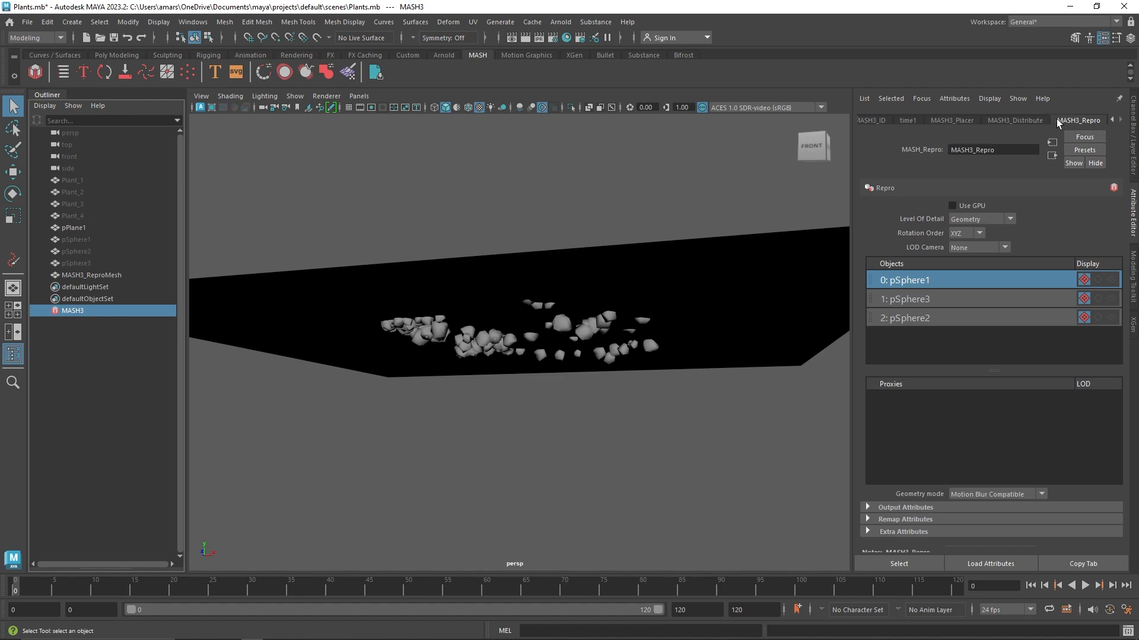
scroll(1056, 118, "up", 5)
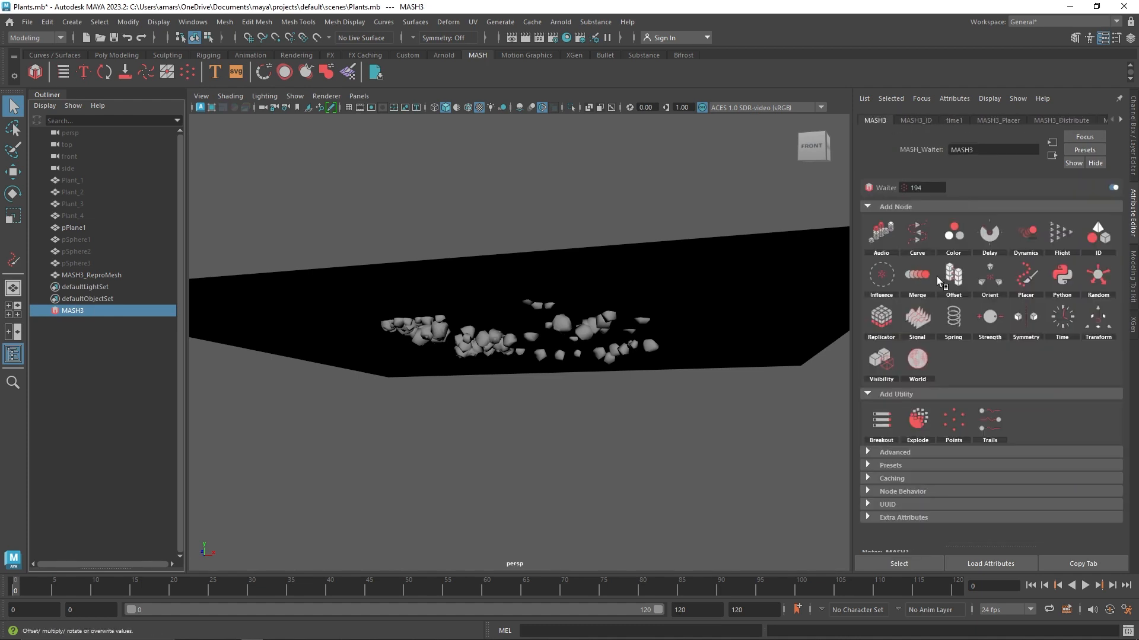
left_click(943, 278)
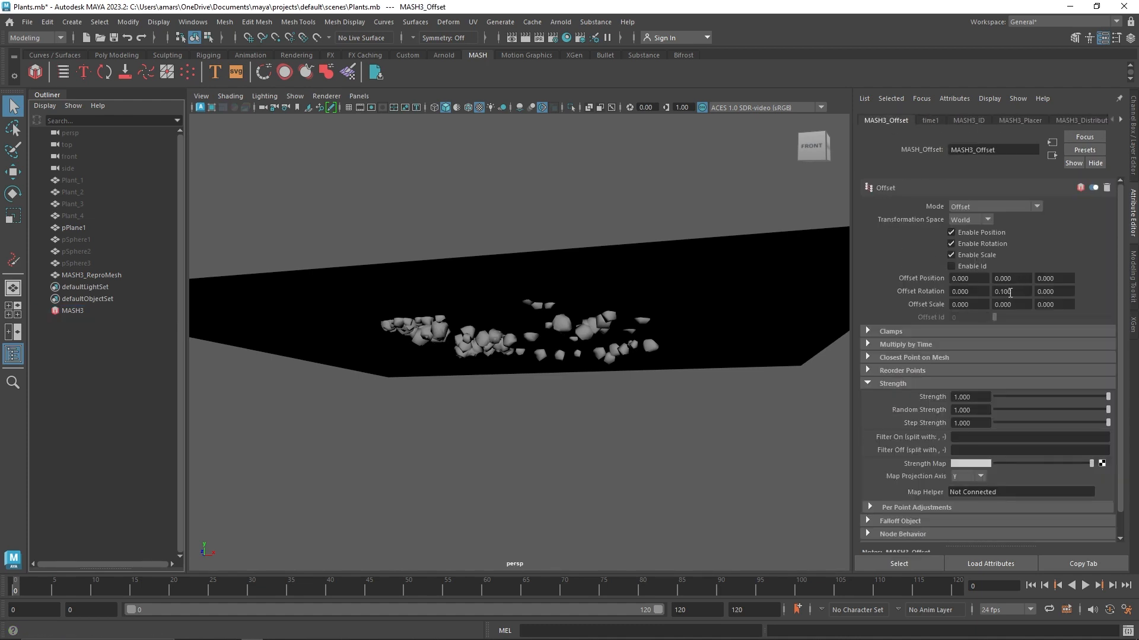
middle_click_drag(1011, 282, 1023, 279, "ctrl")
left_click_drag(670, 267, 810, 330, "alt")
middle_click_drag(1006, 280, 999, 282, "ctrl")
scroll(615, 378, "up", 5)
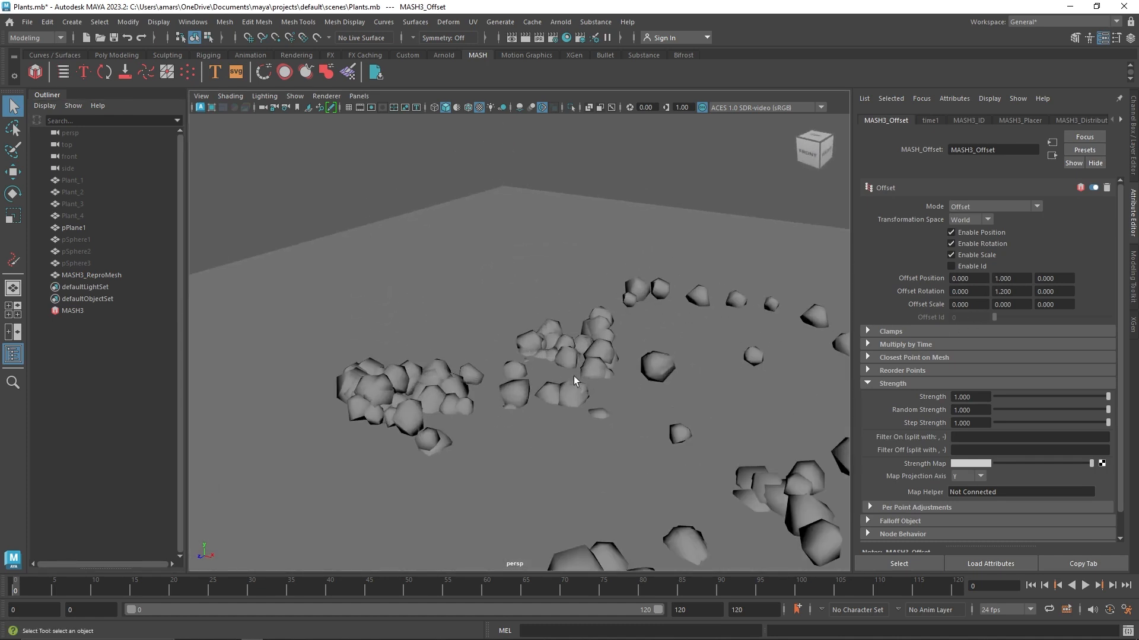
Step: Paint more rocks of mixed sizes among the existing clusters with MASH3's Placer Add brush
left_click(89, 310)
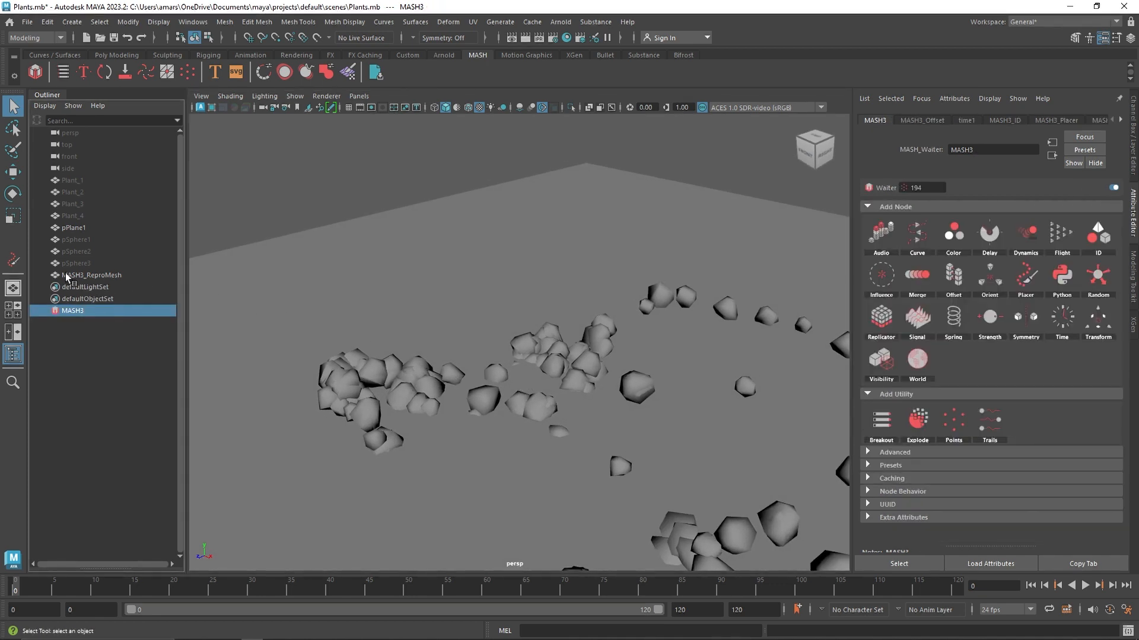
left_click(936, 120)
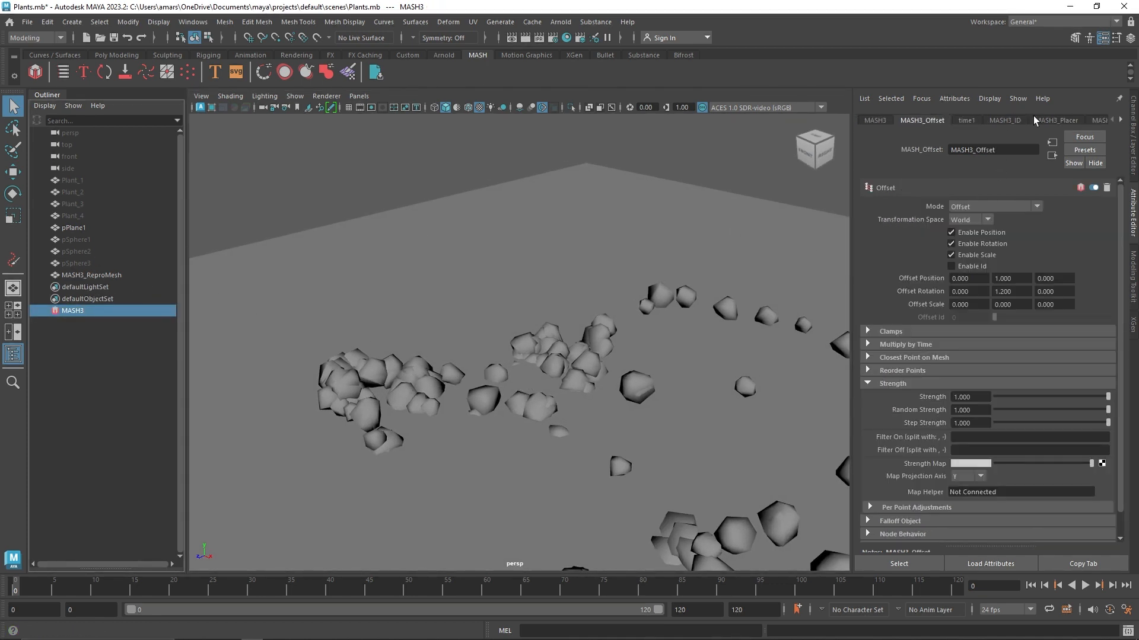
scroll(1033, 116, "down", 5)
left_click(965, 116)
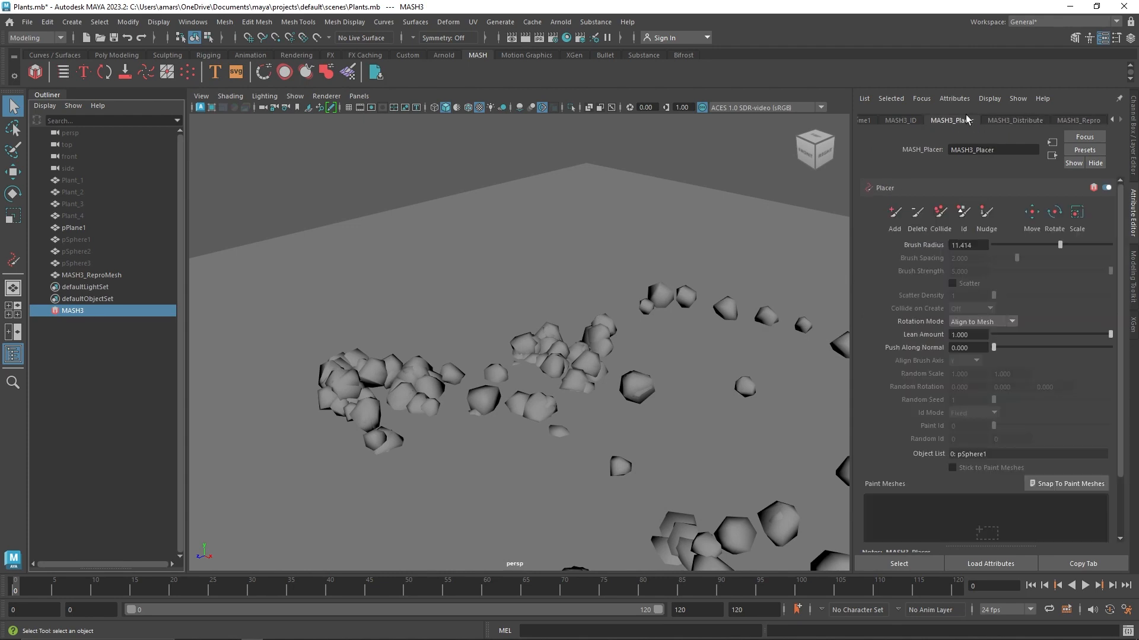
scroll(622, 366, "down", 3)
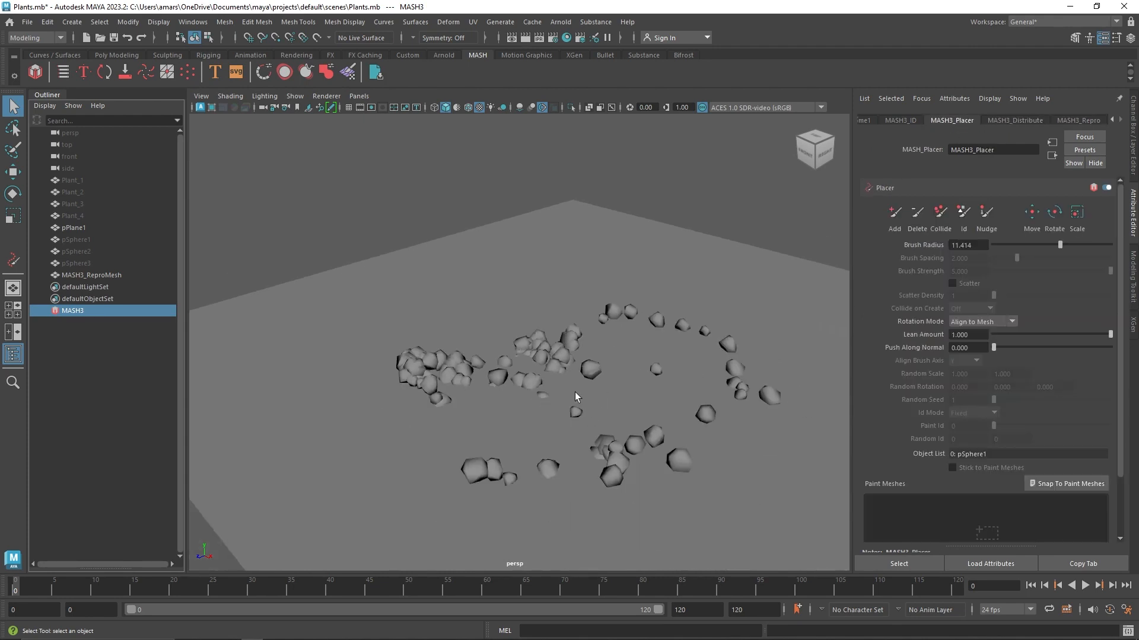
left_click(491, 406)
left_click(76, 311)
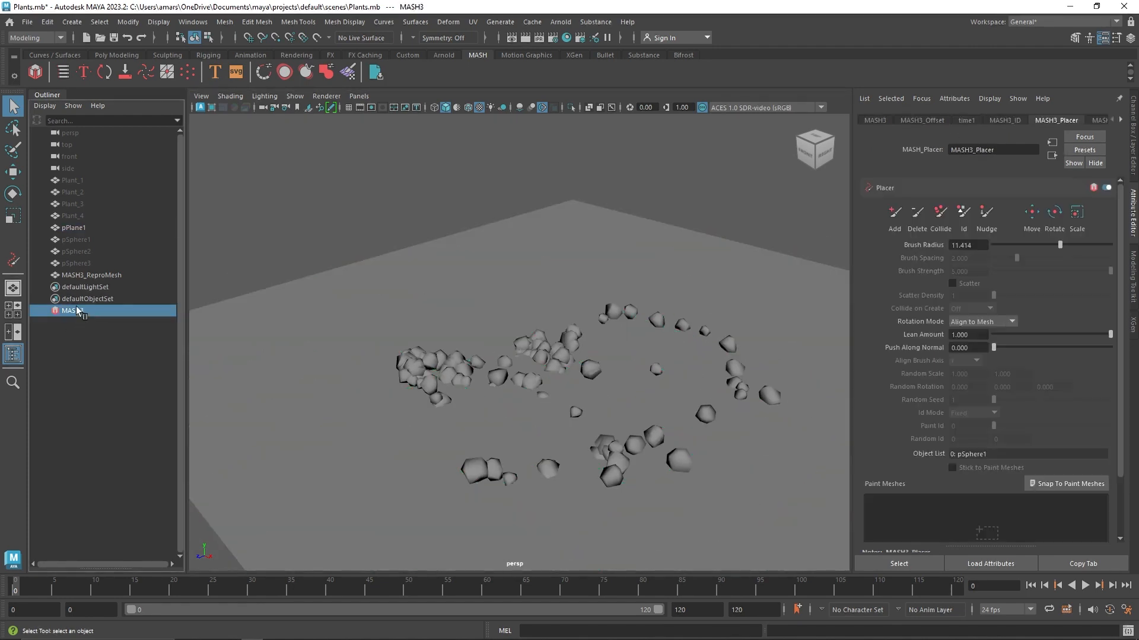
left_click(13, 260)
left_click(894, 213)
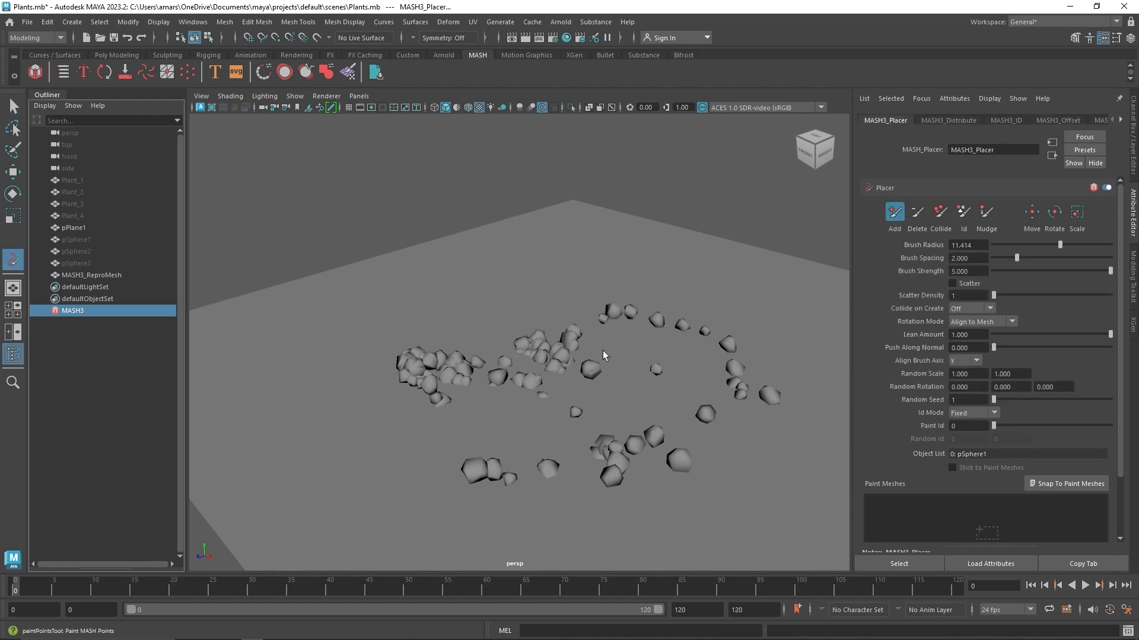
mouse_move(614, 400)
left_mouse_down()
mouse_move(653, 402)
mouse_move(565, 435)
mouse_move(447, 434)
left_mouse_up()
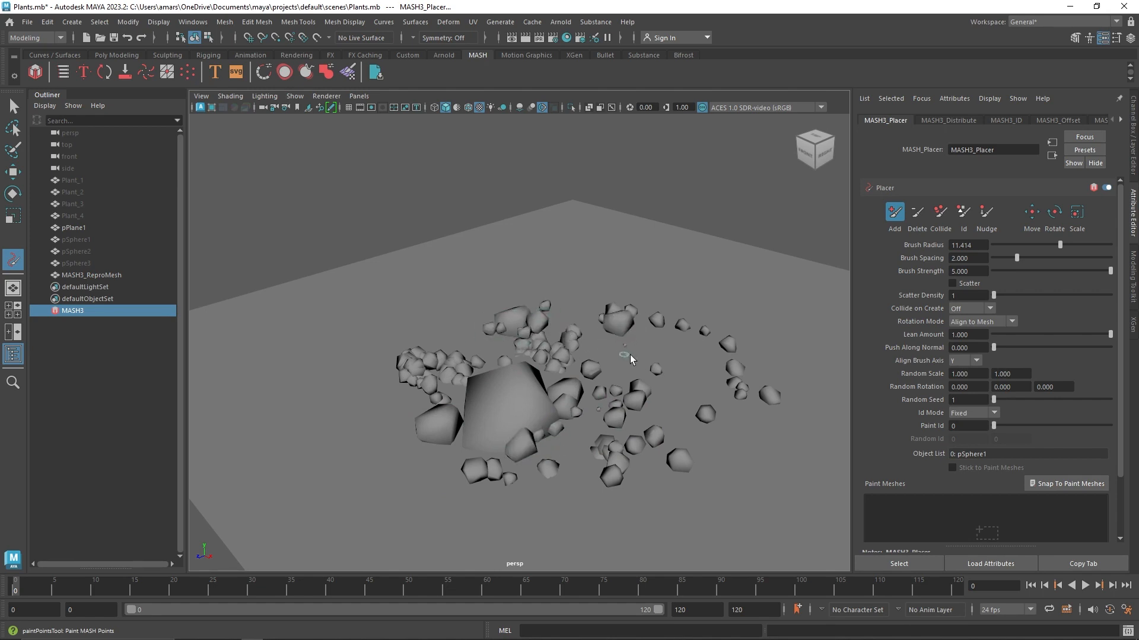
Step: Try pushing the mixed-size rocks outward with the Nudge brush and undo the strokes
left_click_drag(593, 351, 665, 372, "alt")
scroll(665, 372, "up", 3)
left_click(964, 212)
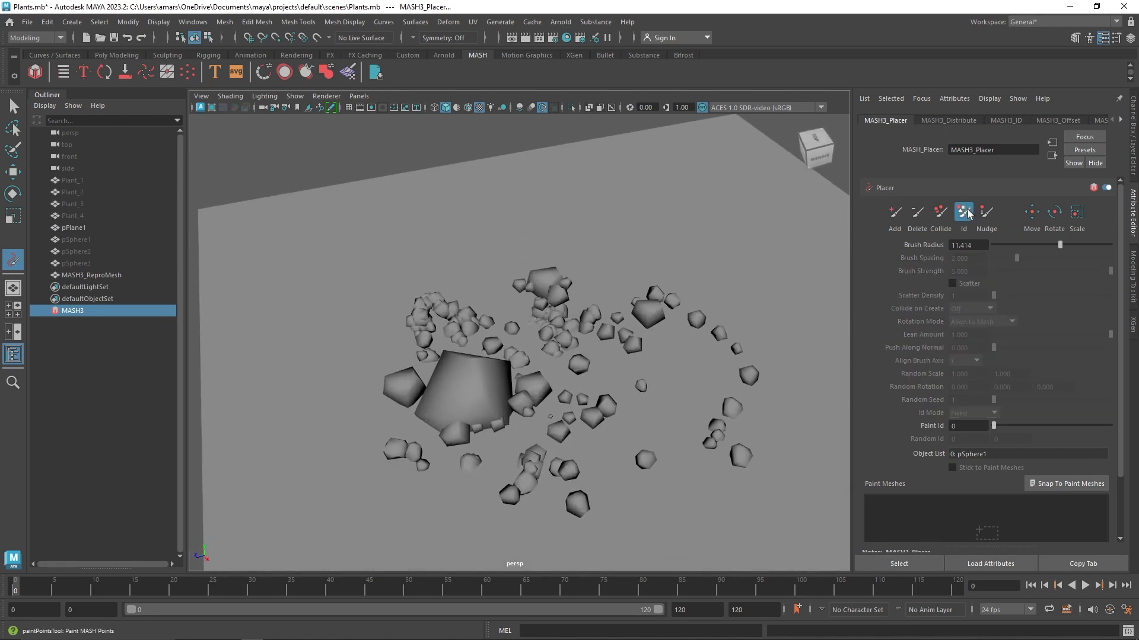
left_click(985, 212)
mouse_move(553, 385)
left_mouse_down()
mouse_move(505, 386)
mouse_move(600, 365)
left_mouse_up()
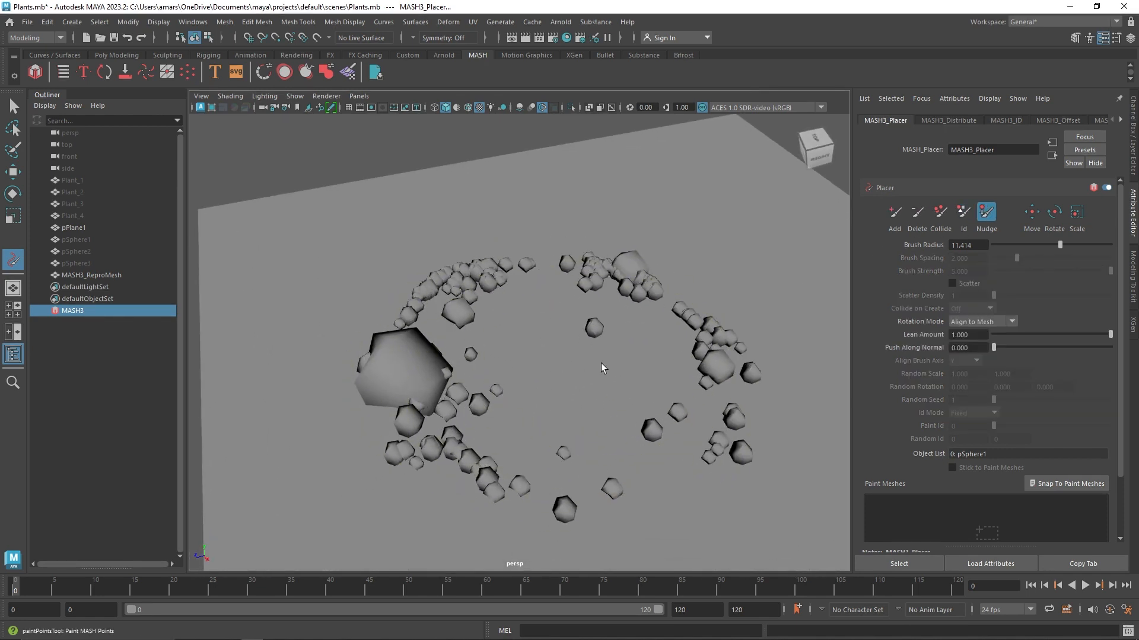
key("ctrl+z")
key("ctrl+z")
Step: Paint a dense patch of small rocks beside the largest one, spread them with the Collide brush and set its radius to 7.010
mouse_move(528, 355)
left_mouse_down()
mouse_move(498, 325)
mouse_move(396, 337)
mouse_move(411, 296)
left_mouse_up()
left_click(940, 212)
mouse_move(552, 321)
left_mouse_down()
mouse_move(452, 338)
mouse_move(521, 465)
mouse_move(542, 478)
mouse_move(567, 318)
mouse_move(541, 262)
mouse_move(671, 310)
left_mouse_up()
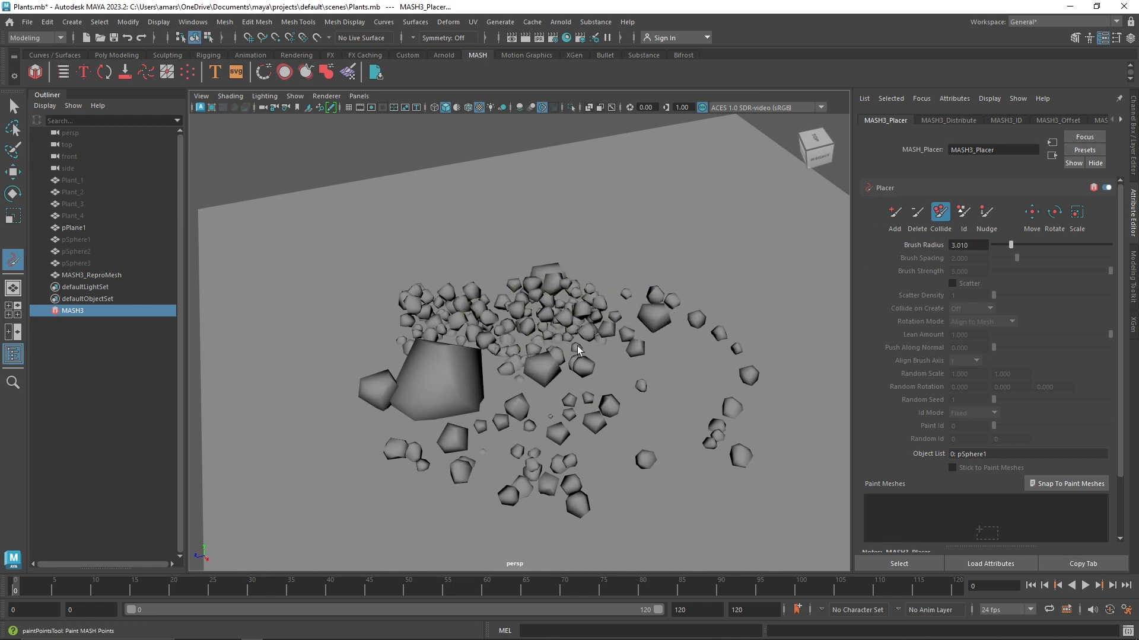
scroll(550, 343, "up", 4)
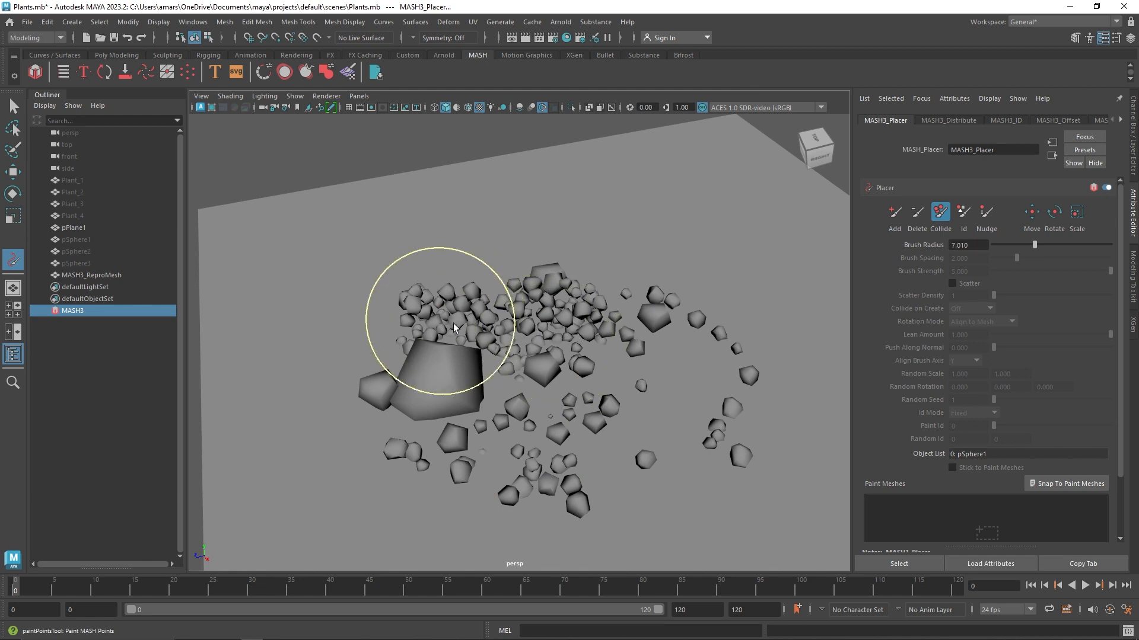
scroll(586, 386, "down", 5)
left_click_drag(585, 388, 536, 340, "alt")
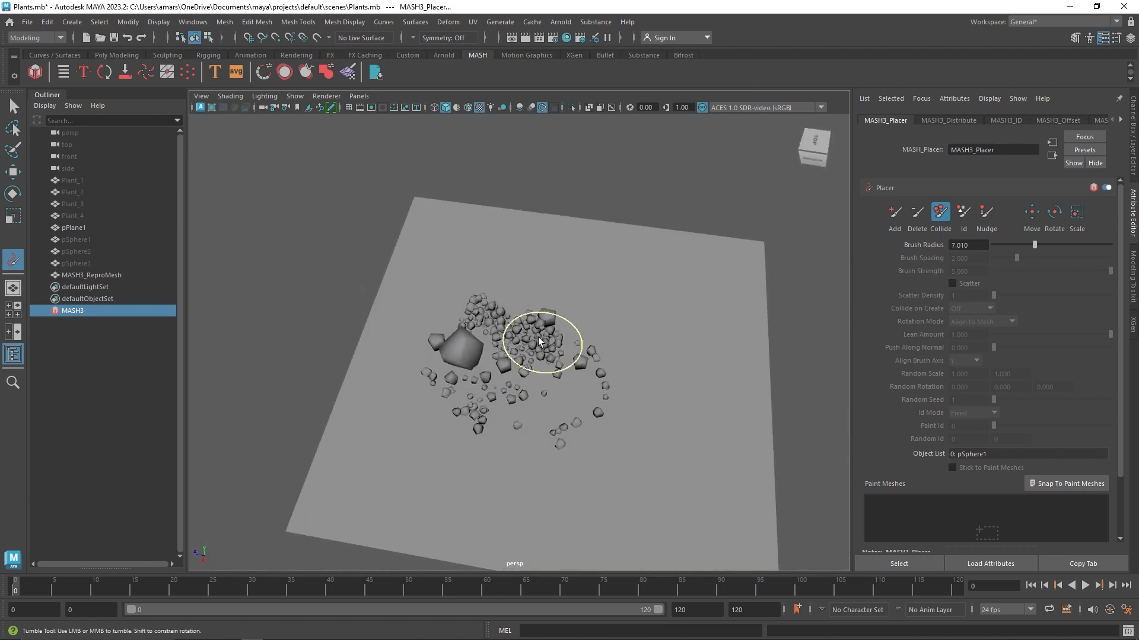
right_click_drag(485, 318, 505, 326, "alt")
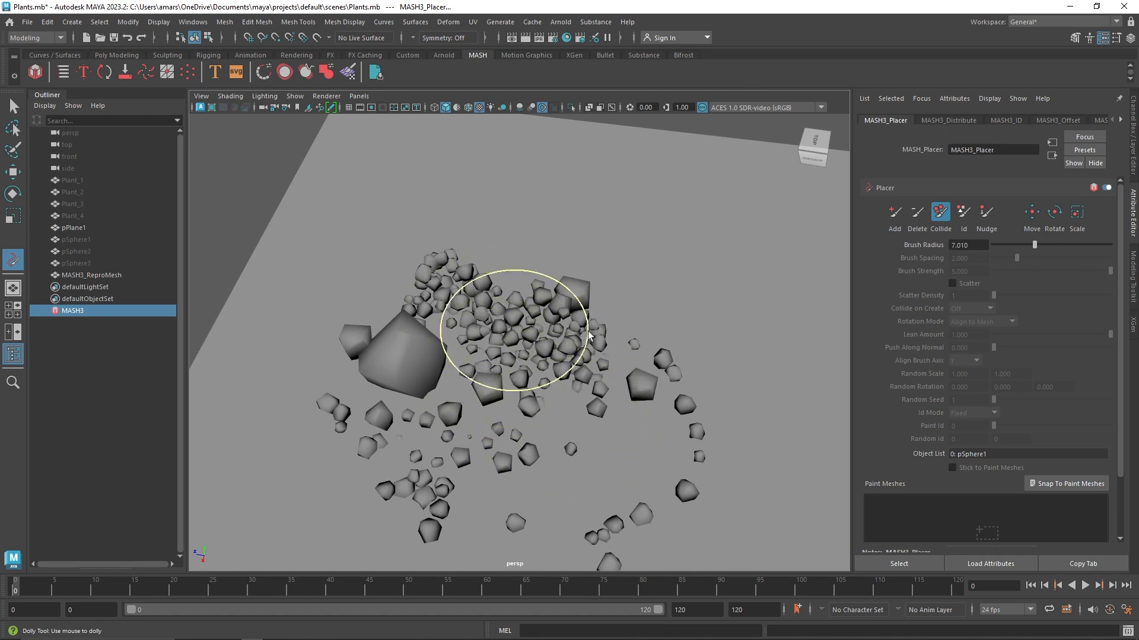
Step: Paint additional rocks in and around the small-rock patch with the Placer's Add brush
left_click(896, 222)
left_click_drag(568, 351, 496, 325)
middle_click_drag(481, 374, 519, 358, "alt")
mouse_move(471, 296)
left_mouse_down("ctrl")
mouse_move(454, 279)
mouse_move(474, 292)
mouse_move(488, 284)
left_mouse_up("ctrl")
middle_click_drag(498, 385, 507, 335, "alt")
mouse_move(498, 361)
left_mouse_down("ctrl")
mouse_move(480, 407)
mouse_move(578, 385)
left_mouse_up("ctrl")
left_click_drag(622, 413, 566, 422, "alt")
mouse_move(566, 423)
left_mouse_down("ctrl")
mouse_move(613, 415)
mouse_move(581, 269)
mouse_move(449, 265)
mouse_move(407, 228)
mouse_move(491, 208)
mouse_move(458, 230)
mouse_move(456, 279)
left_mouse_up("ctrl")
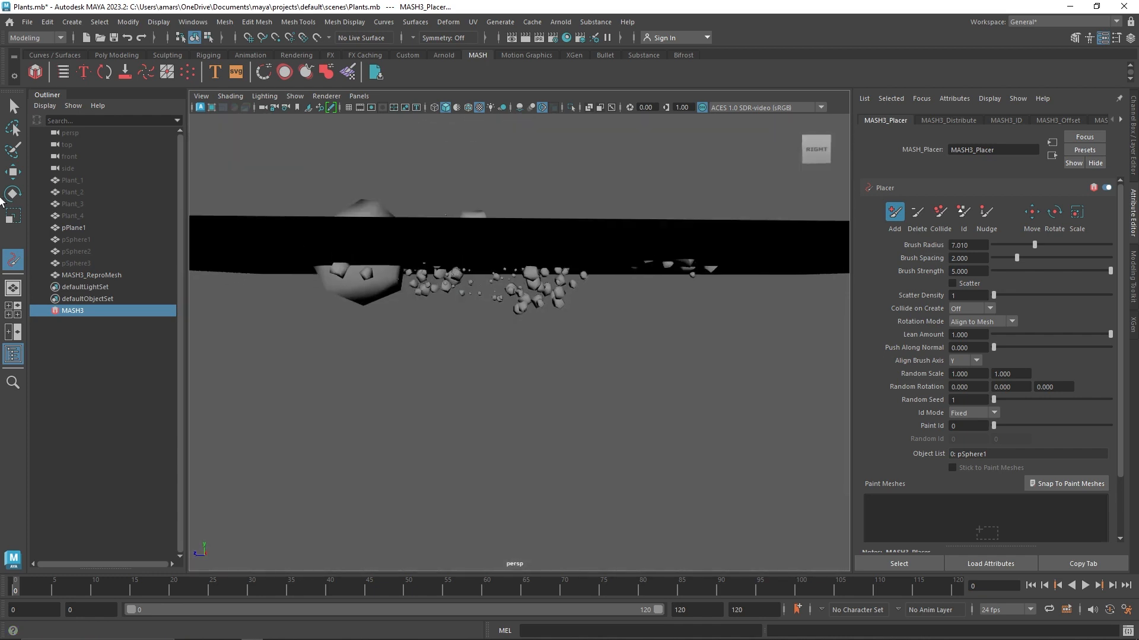
Step: Select the MASH3 rock mesh and scale it down slightly along the vertical Y axis
left_click(13, 107)
left_click(386, 290)
key("r")
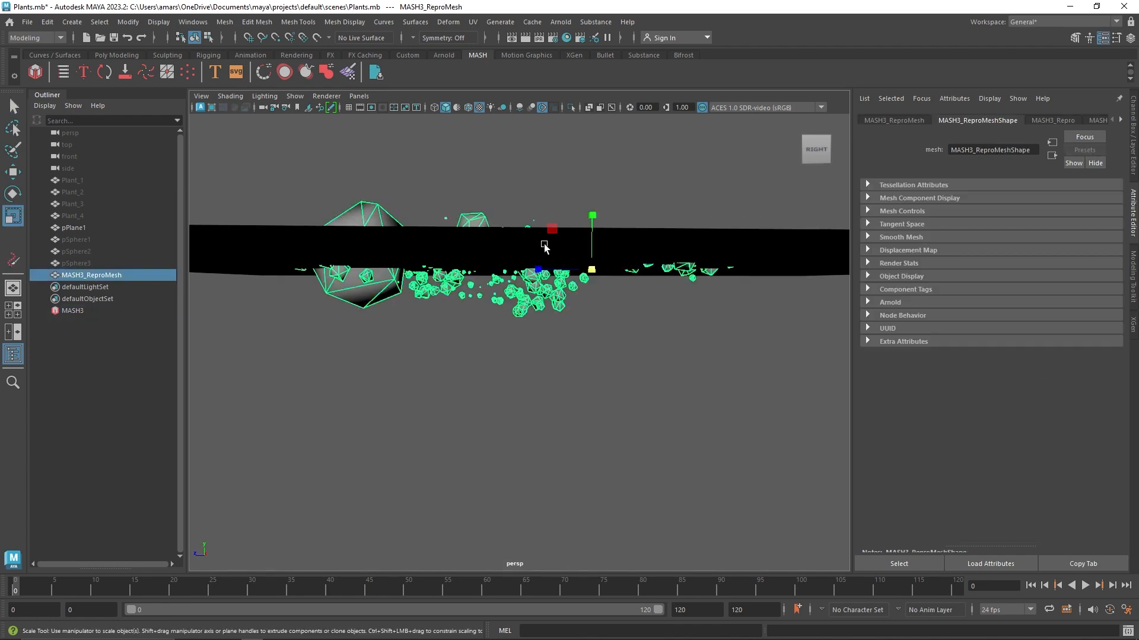
left_click_drag(590, 232, 595, 261, "alt")
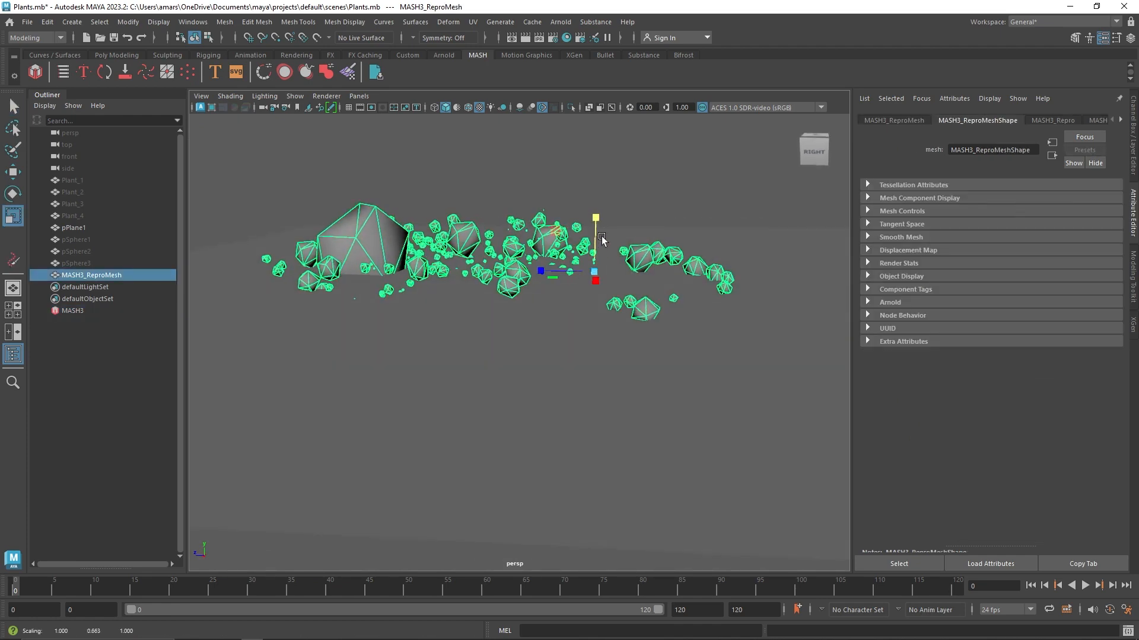
Step: Set the MASH3 Offset node's Y scale offset to -0.100 and check the rocks on the plane
scroll(1023, 120, "down", 6)
key("q")
scroll(1037, 122, "down", 1)
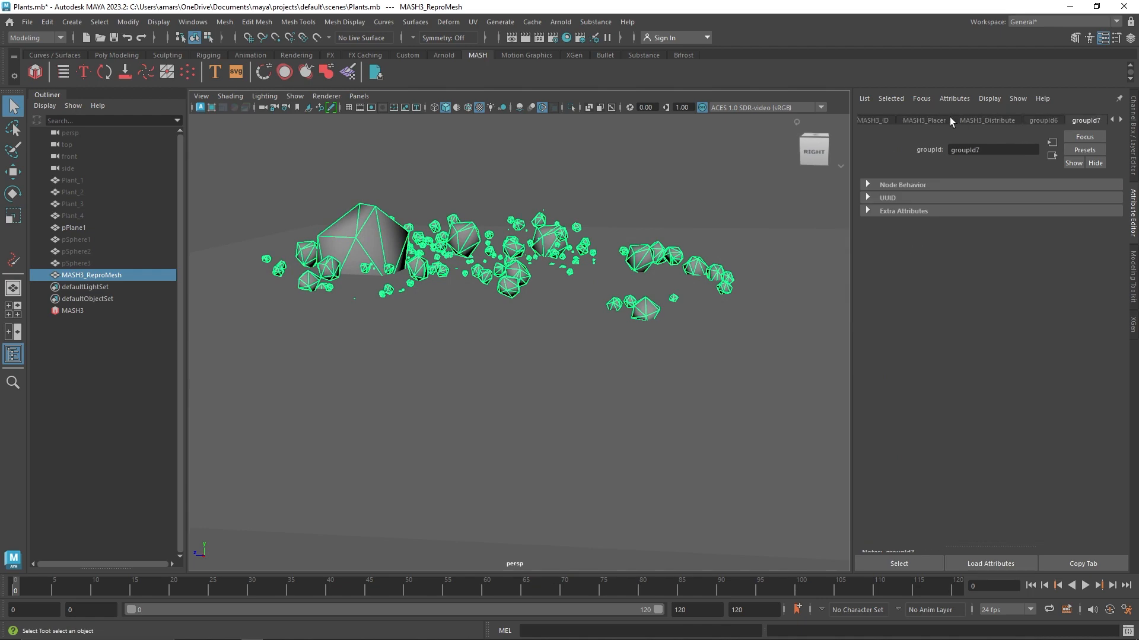
left_click(927, 119)
scroll(921, 122, "down", 4)
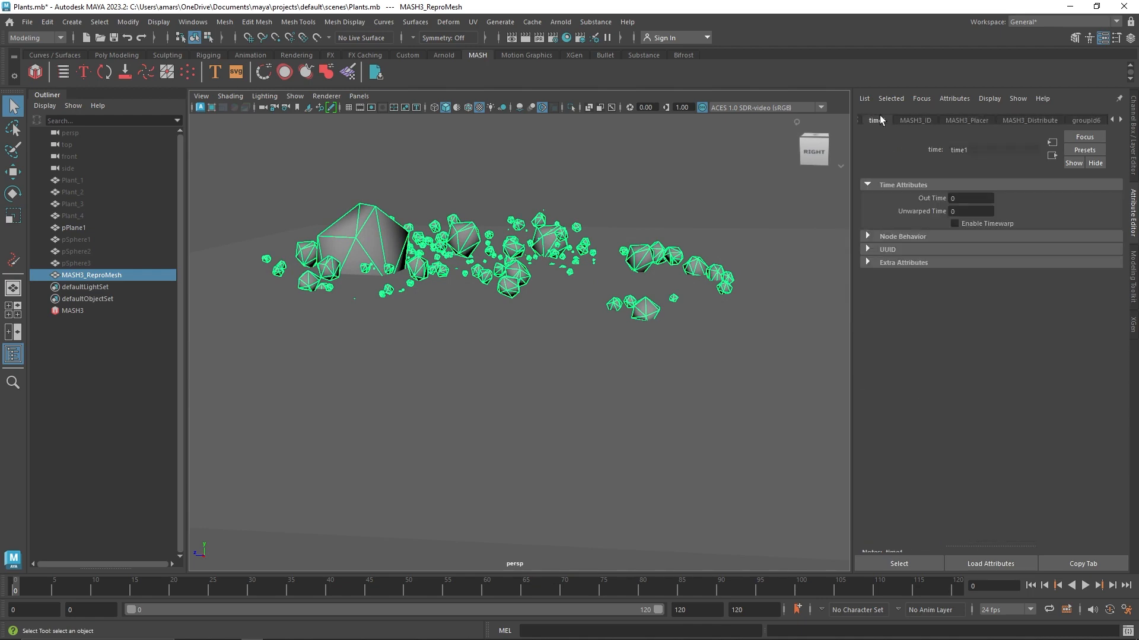
scroll(936, 122, "up", 3)
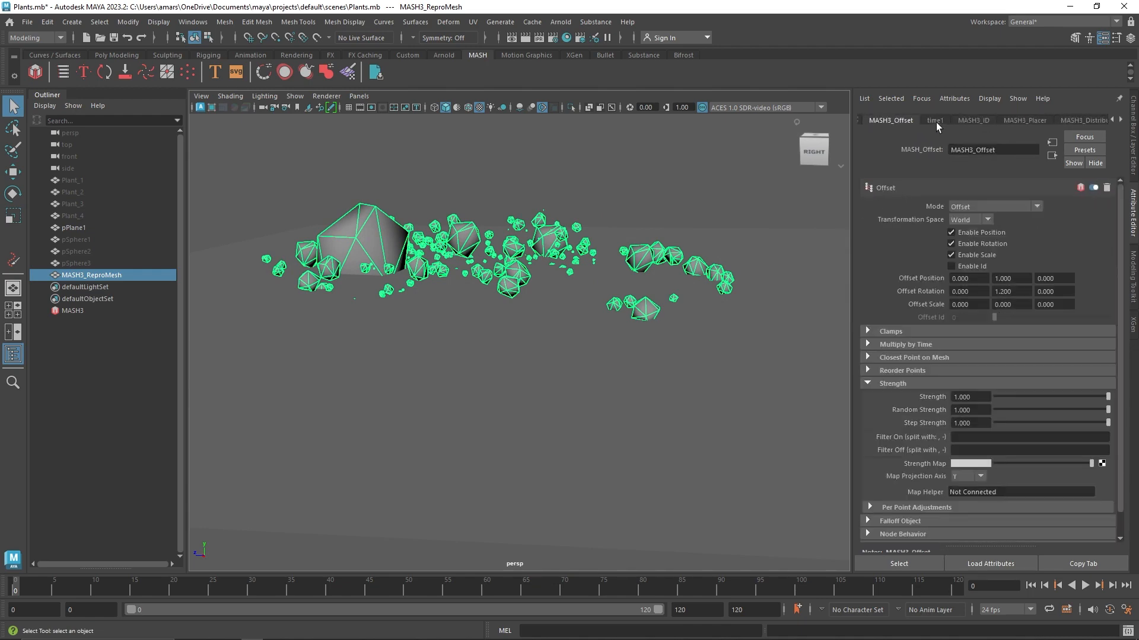
left_click(1087, 123)
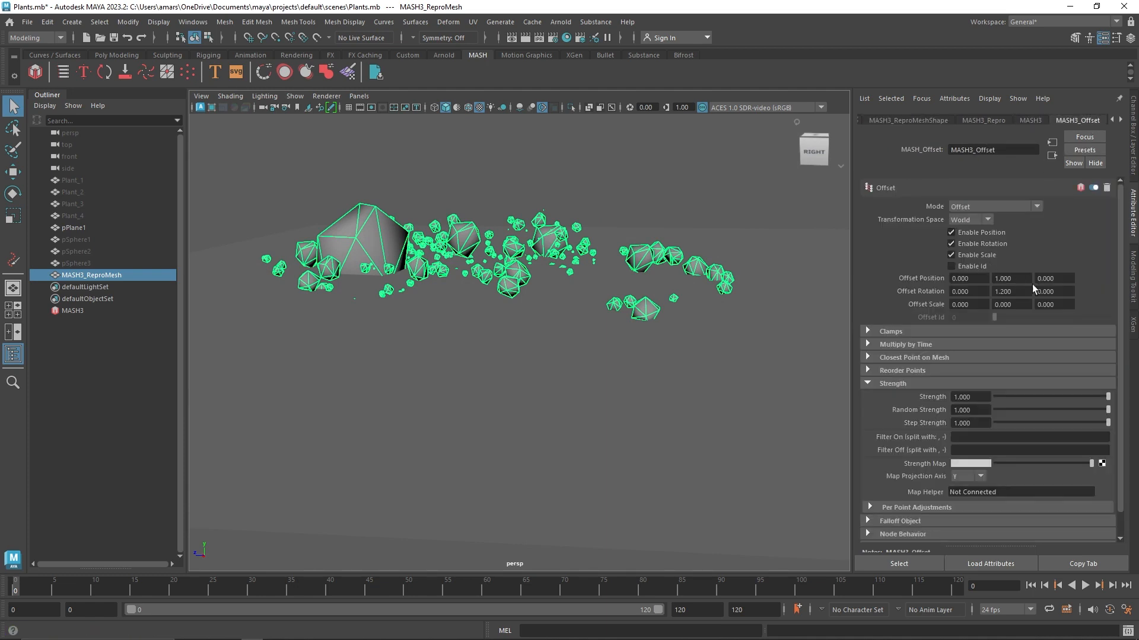
middle_click_drag(1008, 306, 1009, 305, "ctrl")
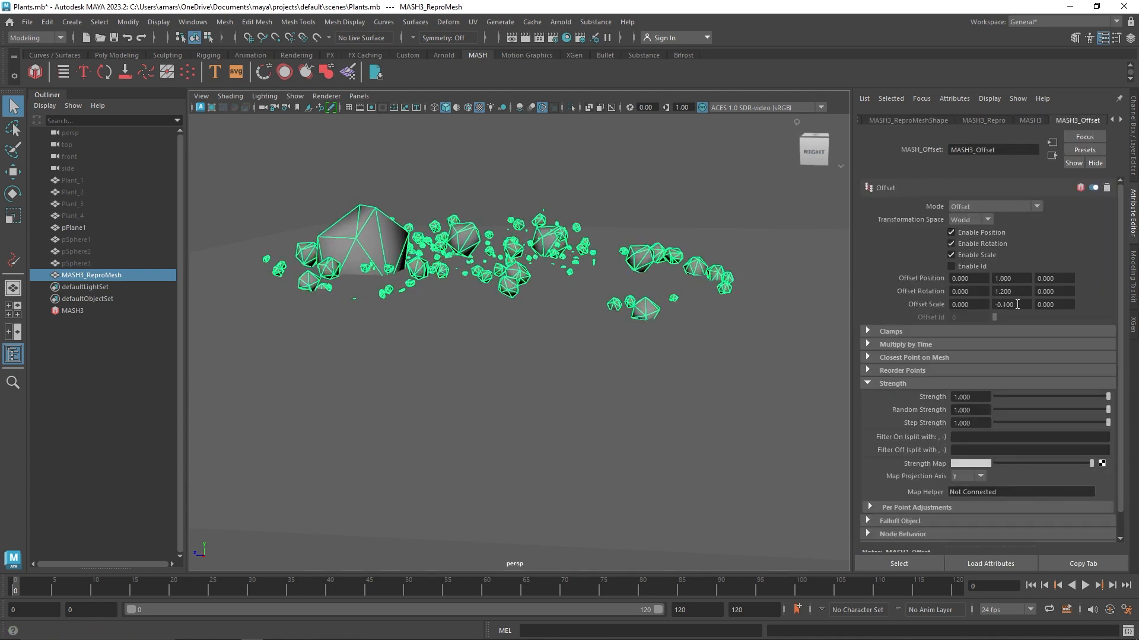
left_click_drag(522, 274, 531, 260, "alt")
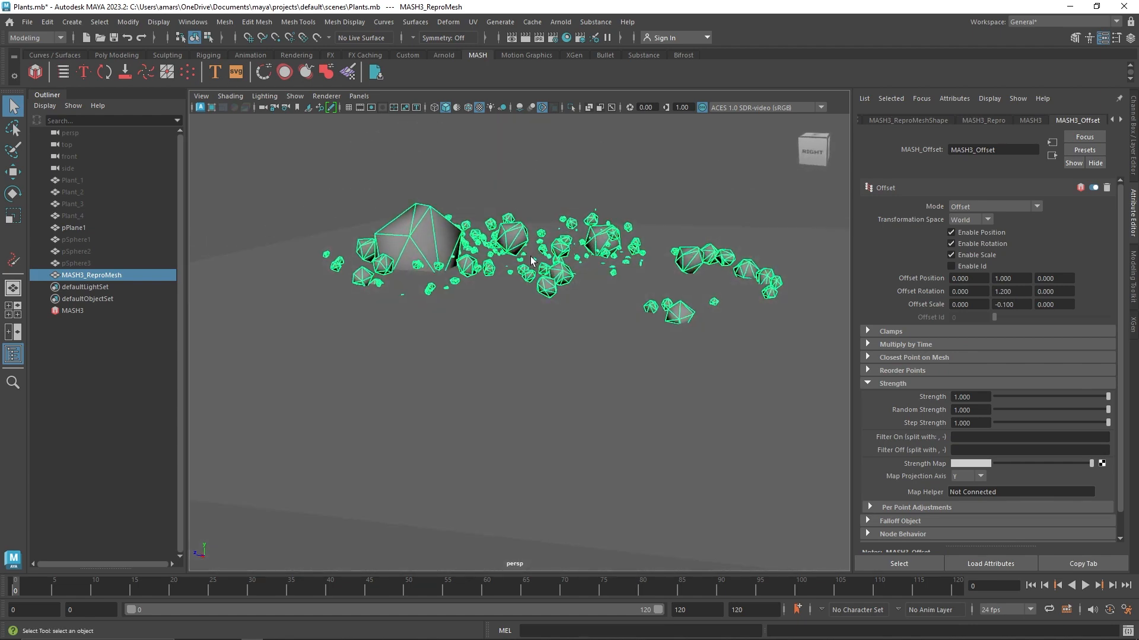
left_click(635, 169)
left_click_drag(635, 169, 583, 237, "alt")
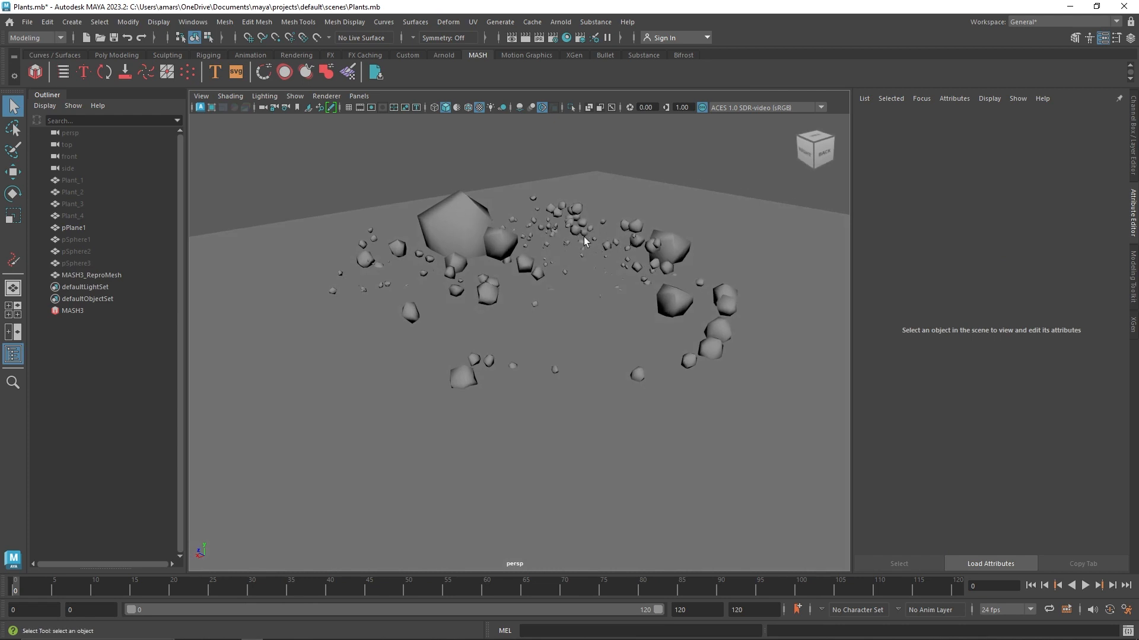
left_click(573, 240)
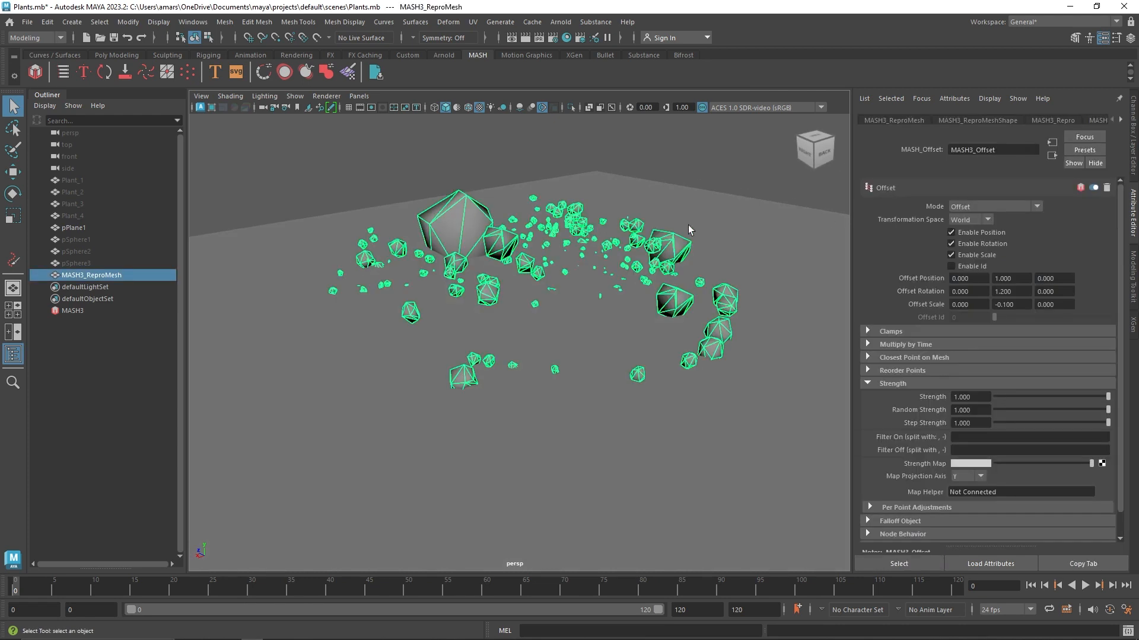
Step: Set the MASH3 Offset node's Y position to 1.400 and add pPlane1 to the Placer's paint meshes
middle_click_drag(1009, 278, 1006, 278, "ctrl")
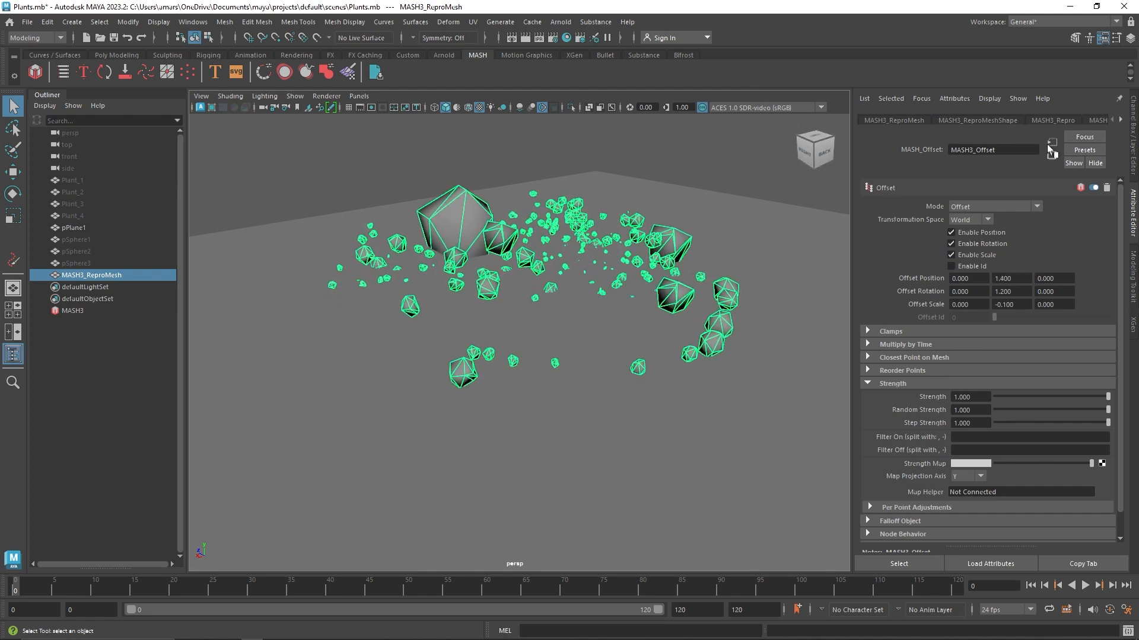
left_click(12, 262)
left_click(74, 310)
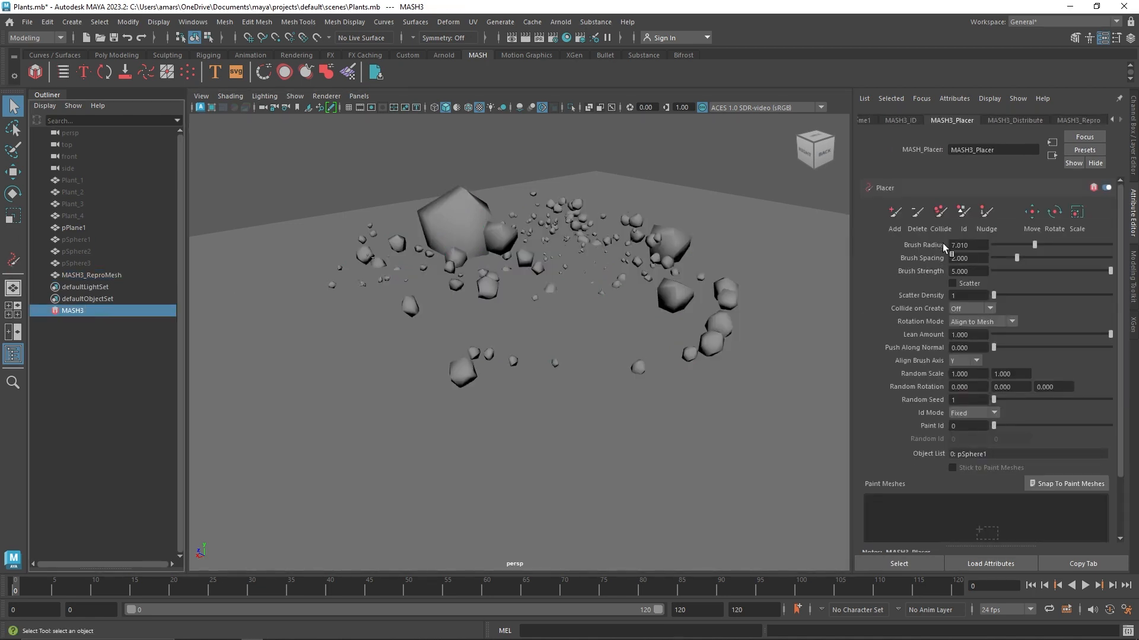
scroll(906, 302, "down", 3)
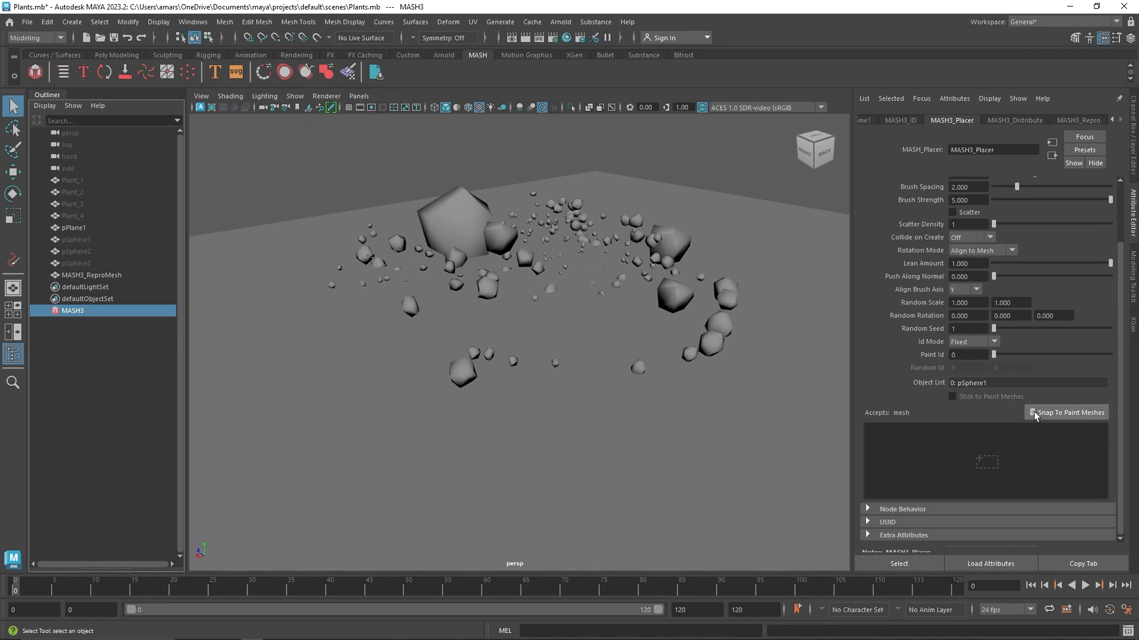
left_click(1076, 414)
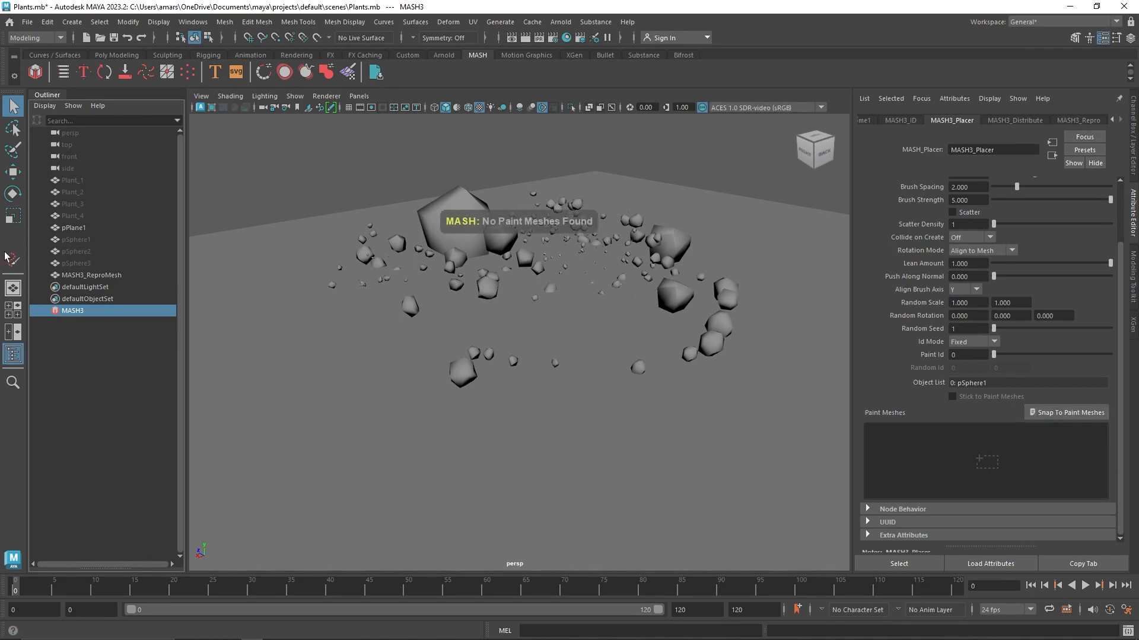
left_click_drag(85, 234, 984, 459)
Step: Select the painted MASH3 rock mesh on the plane and delete it
mouse_move(569, 320)
left_mouse_down("alt")
mouse_move(527, 346)
mouse_move(555, 343)
left_mouse_up("alt")
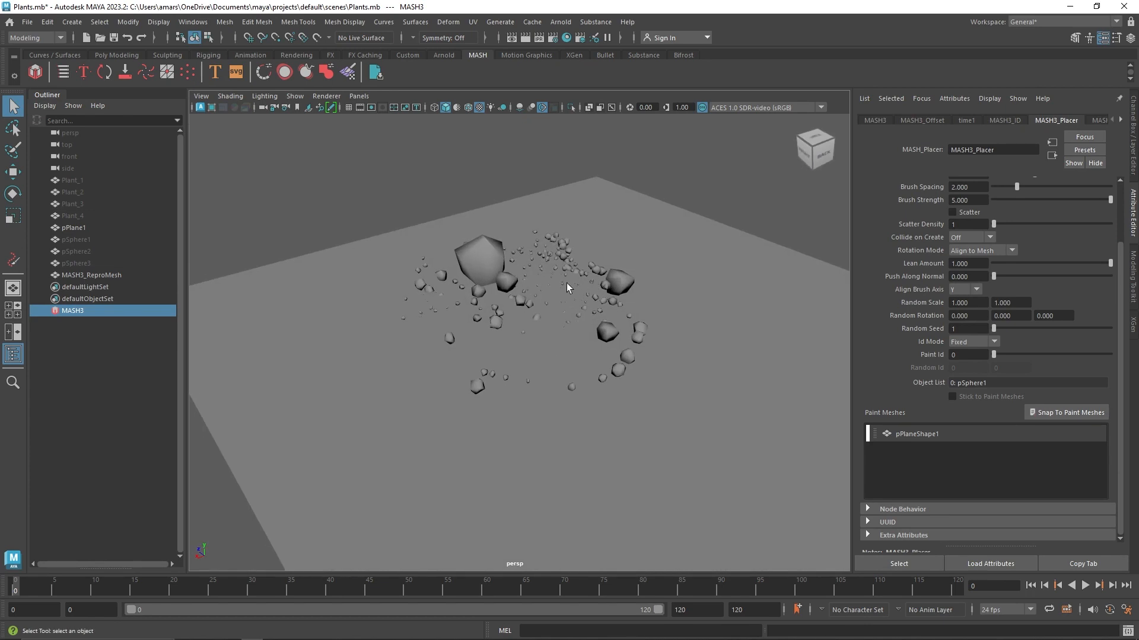
left_click(576, 271)
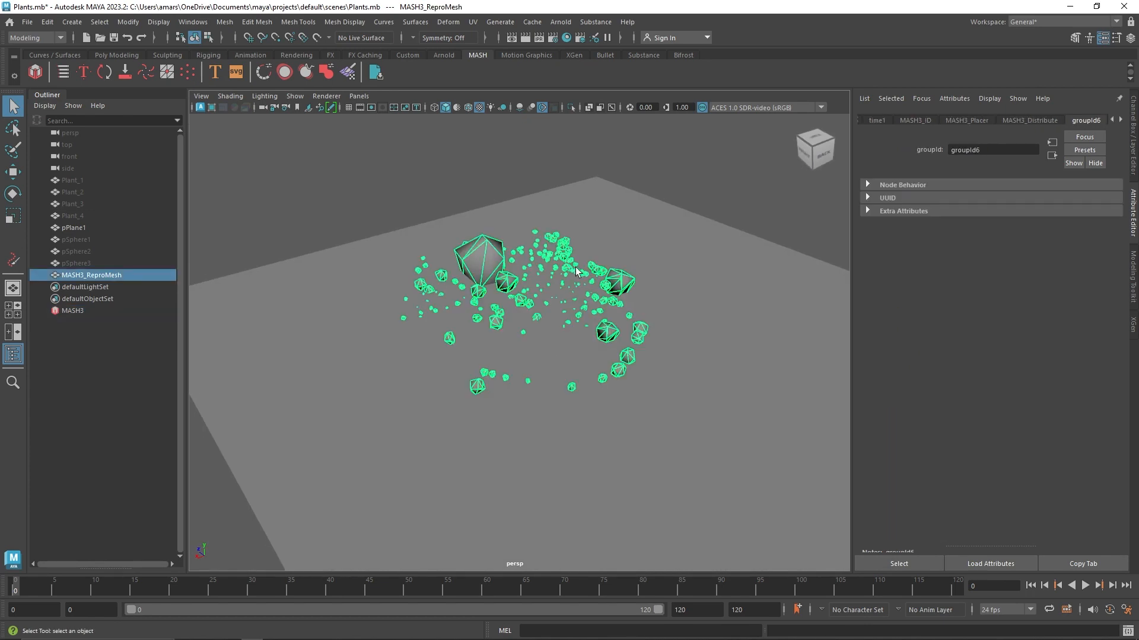
key("Delete")
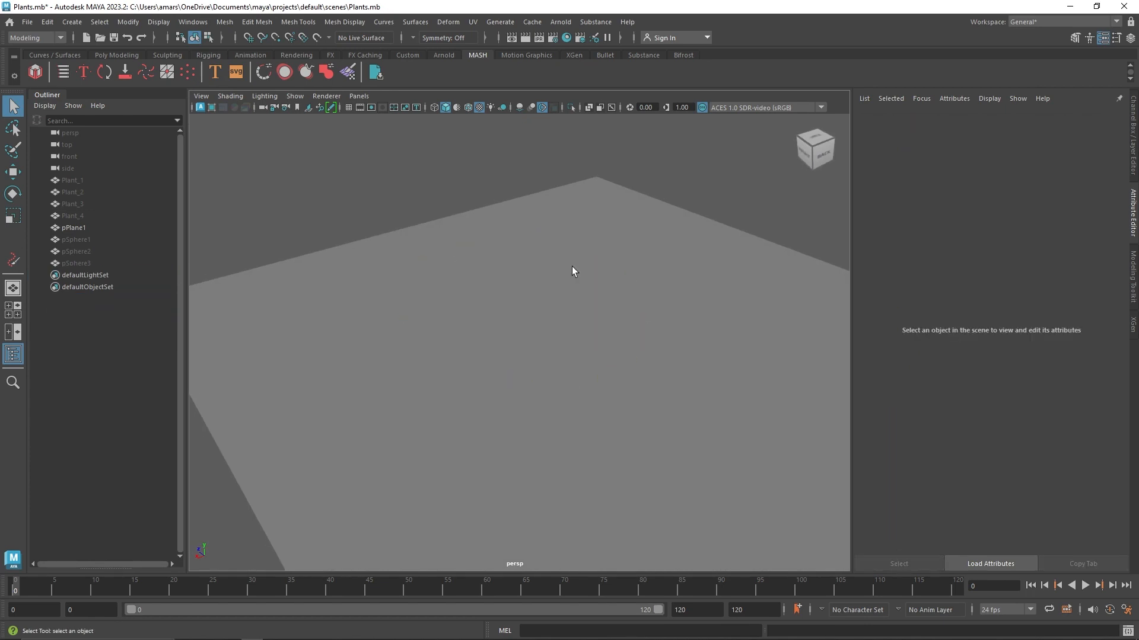
Step: Try deleting the hidden source spheres pSphere1 to pSphere3, and undo the deletion
left_click(89, 264)
left_click(90, 237, "shift")
key("Delete")
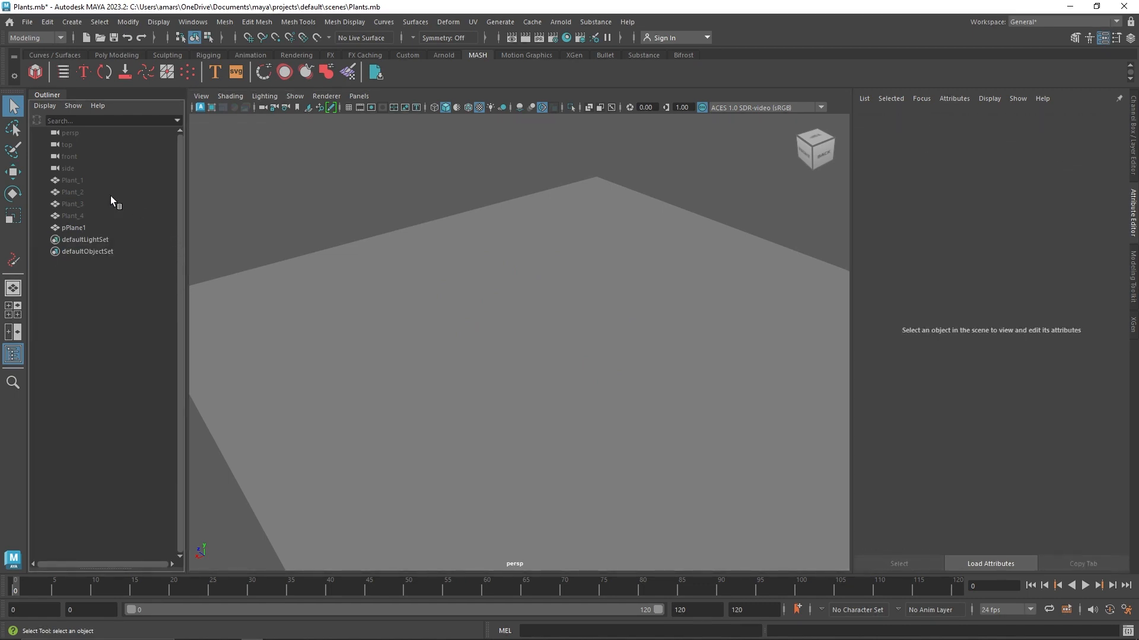
key("ctrl+z")
Step: Unhide the source spheres pSphere1, pSphere2 and pSphere3
left_click(105, 262)
left_click(102, 242)
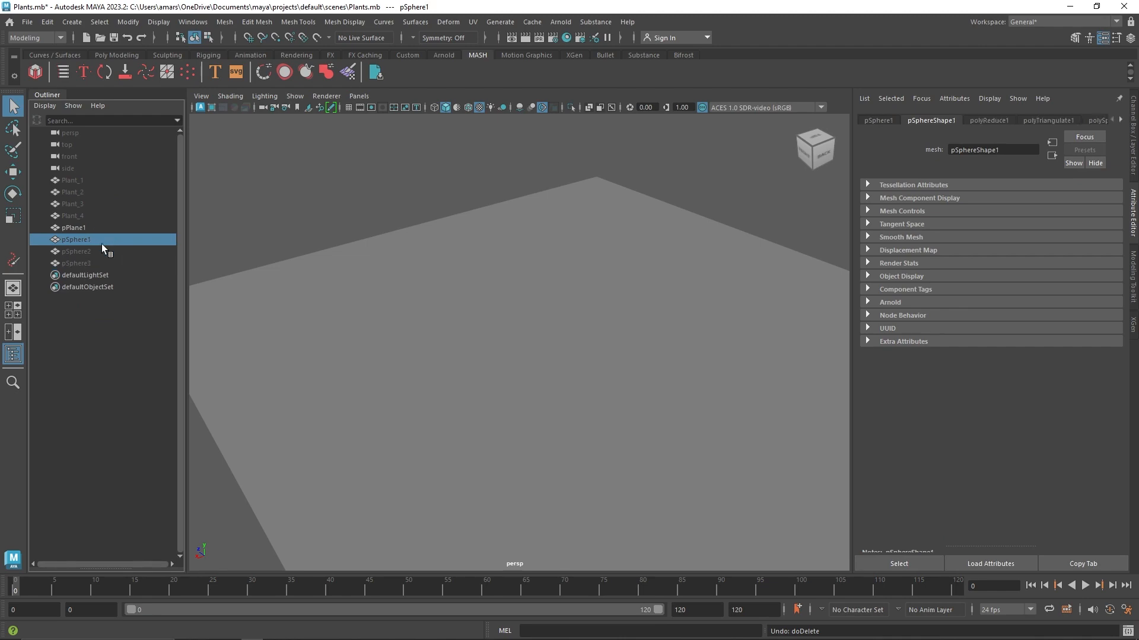
key("shift+h")
left_click(102, 253)
key("shift+h")
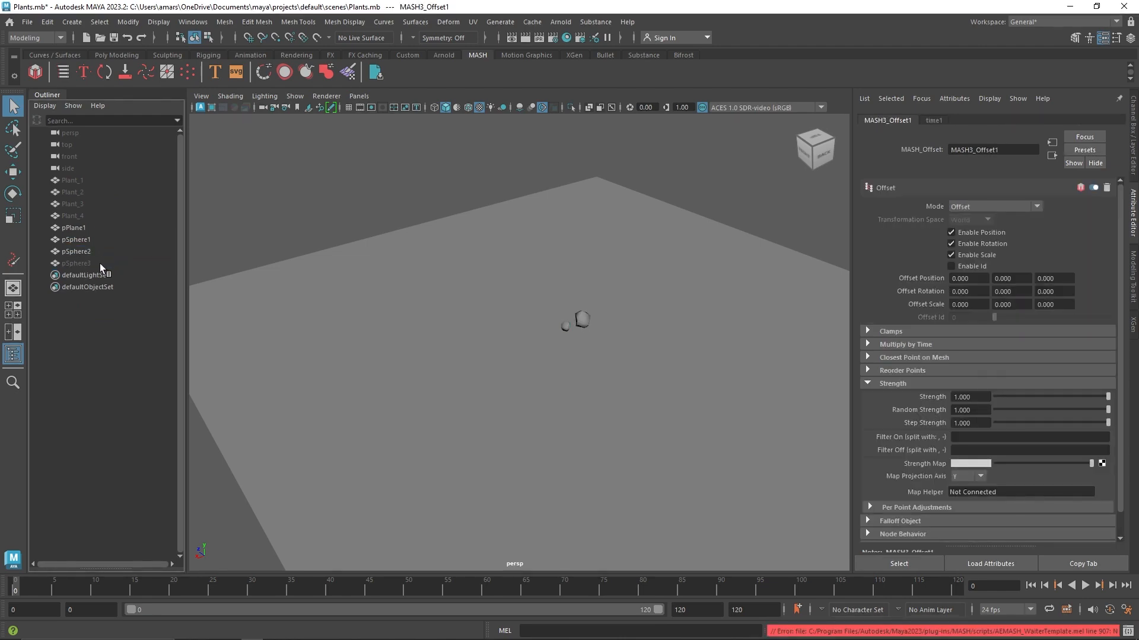
left_click(100, 264)
key("shift+h")
Step: Select the three source spheres without the plane and create a new MASH network from them
left_click_drag(398, 314, 556, 302, "alt")
left_click(556, 301)
left_click_drag(553, 254, 675, 352)
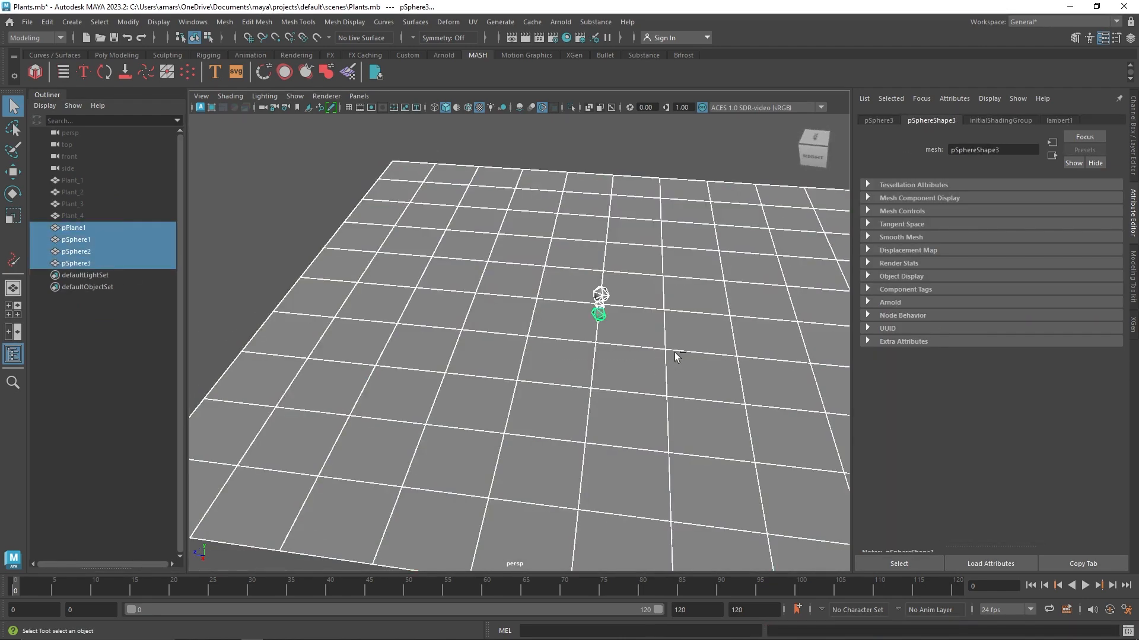
left_click(674, 352, "ctrl")
left_click_drag(498, 338, 596, 291, "alt")
left_click(35, 72)
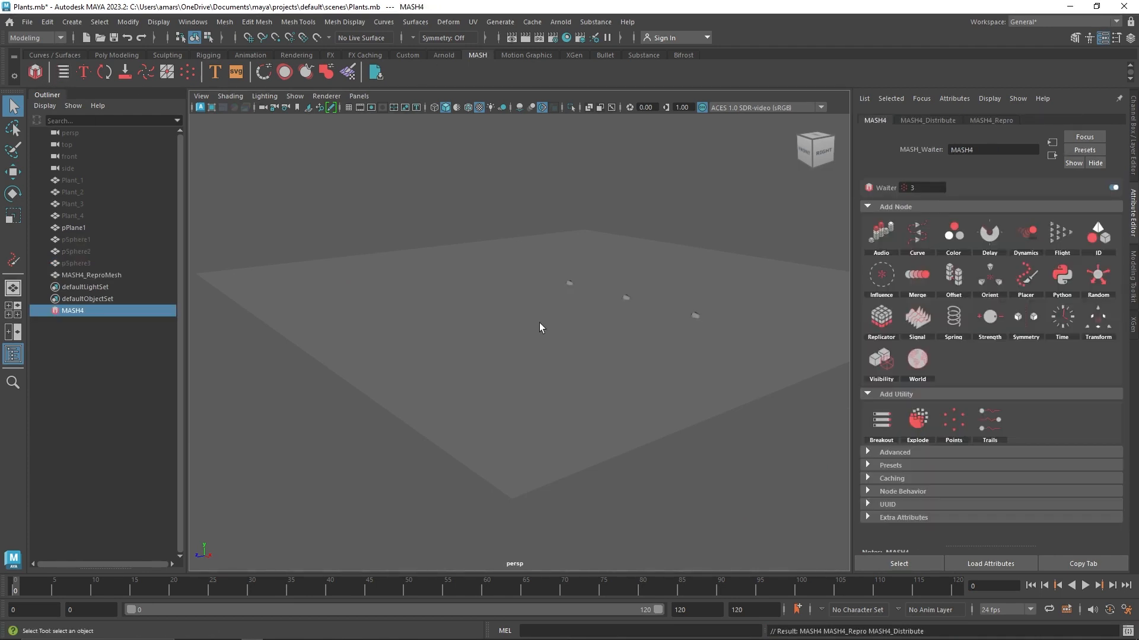
Step: Set the MASH4 Distribute node's number of points to 0
left_click_drag(539, 322, 624, 337, "alt")
left_click(941, 118)
left_click_drag(999, 207, 931, 152)
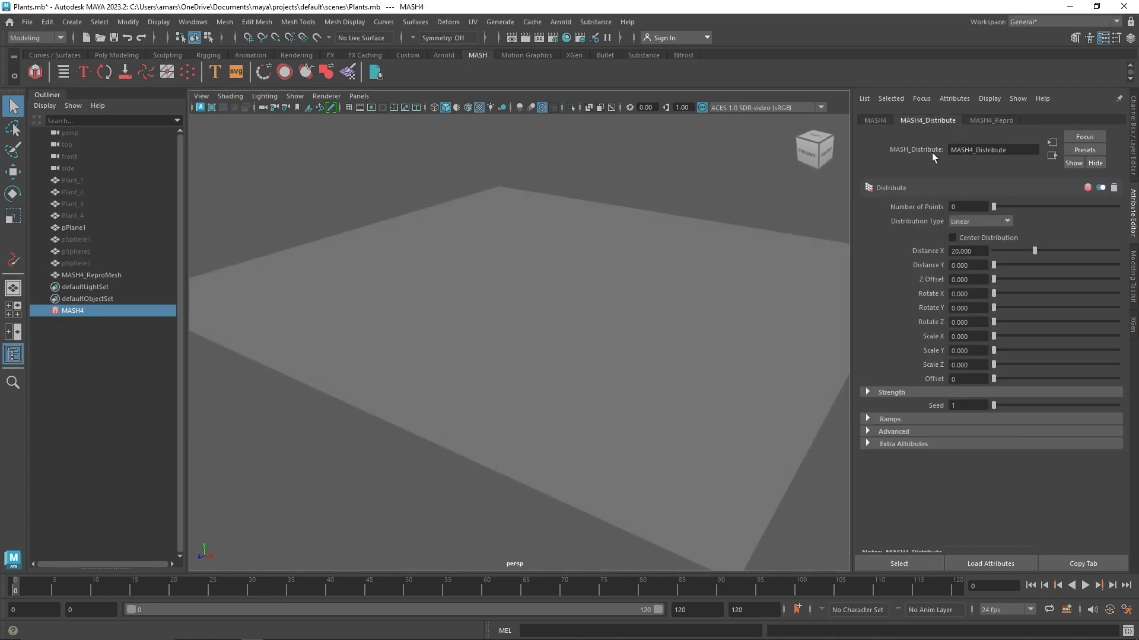
Step: Add a Placer node and an ID node to the MASH4 network
left_click(875, 120)
left_click(1033, 273)
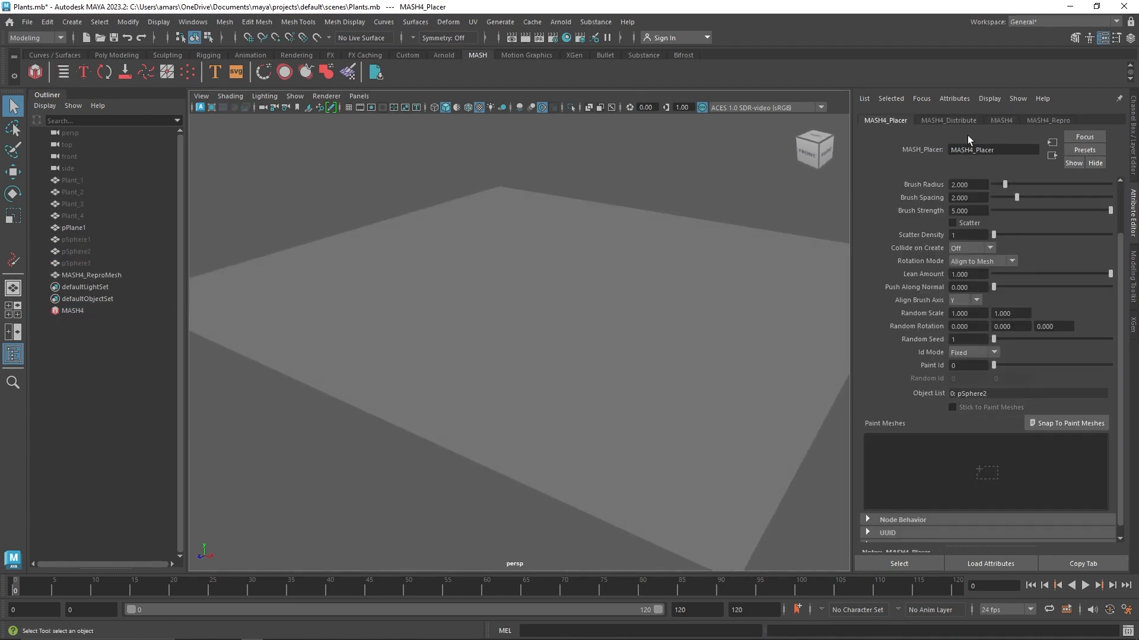
left_click(1008, 120)
left_click(1103, 240)
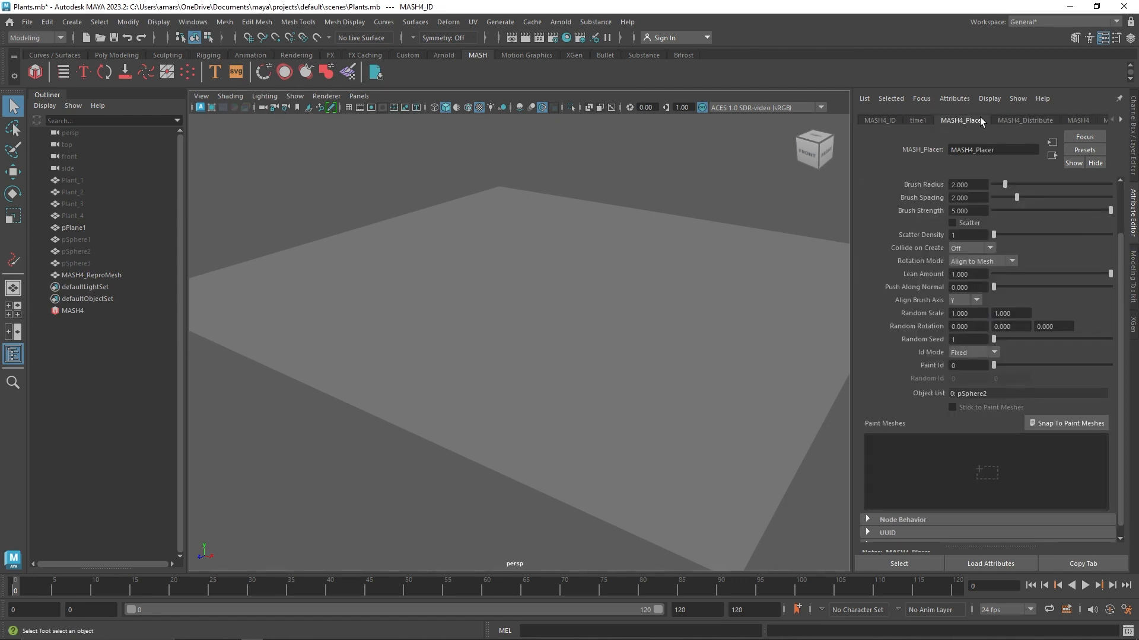
Step: Assign pPlane1 as the MASH4 Placer's paint mesh and paint trails of small rocks across it with the Add brush
mouse_move(80, 229)
middle_mouse_down()
mouse_move(551, 377)
mouse_move(899, 456)
middle_mouse_up()
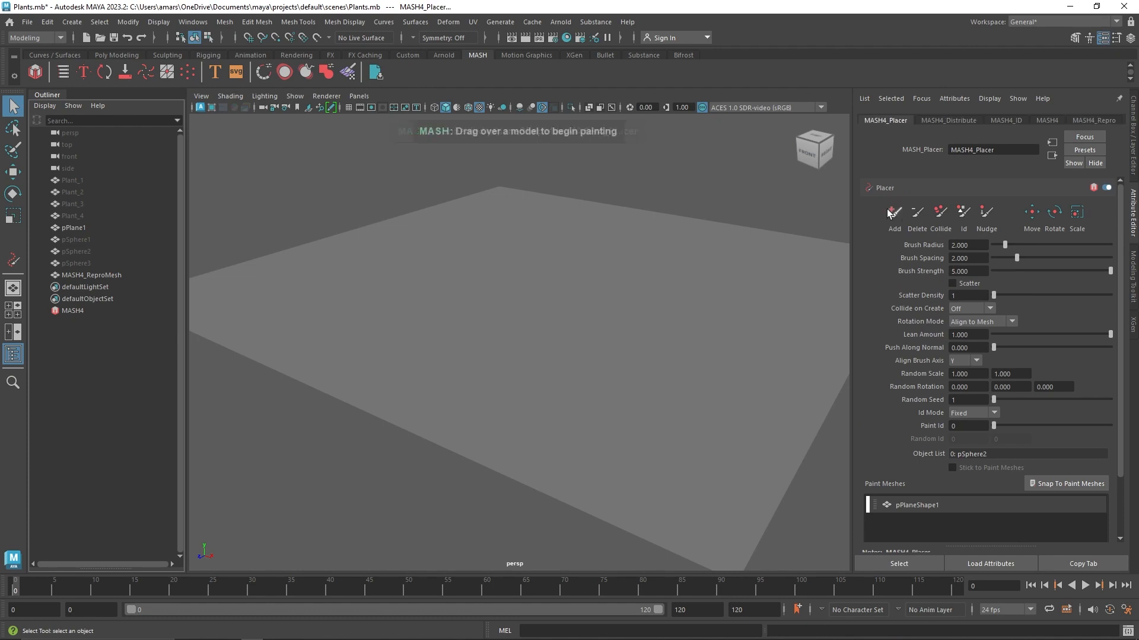
mouse_move(639, 274)
left_mouse_down()
mouse_move(574, 269)
mouse_move(510, 351)
mouse_move(557, 351)
mouse_move(475, 252)
mouse_move(490, 332)
mouse_move(437, 320)
mouse_move(531, 237)
mouse_move(563, 314)
mouse_move(560, 269)
mouse_move(480, 262)
left_mouse_up()
scroll(528, 355, "up", 5)
scroll(556, 351, "down", 3)
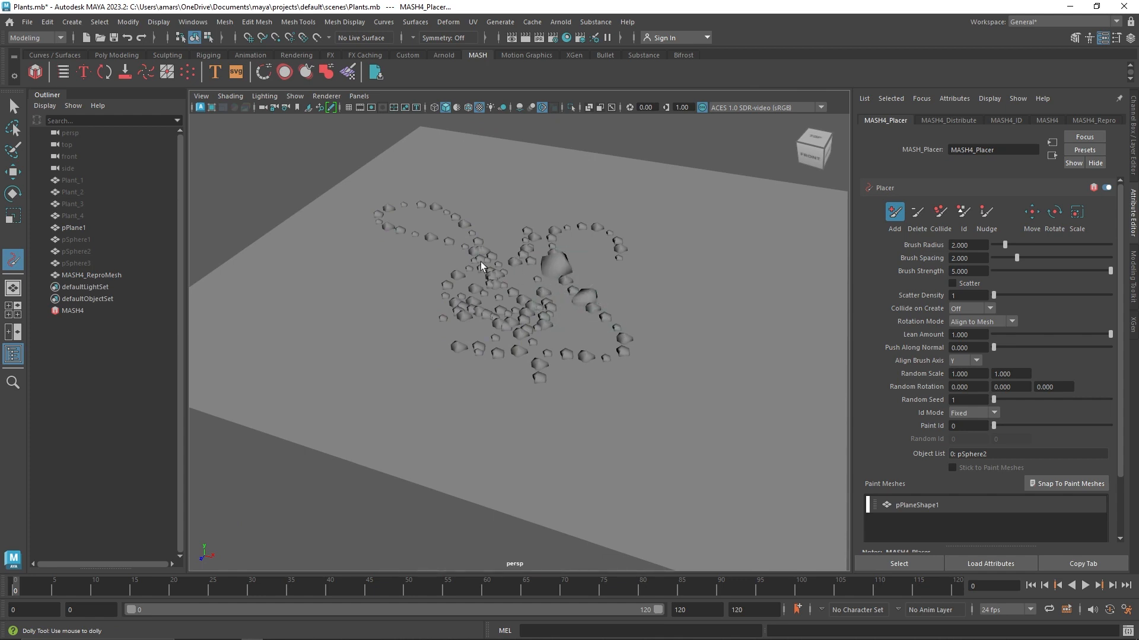
Step: Place several large rocks among the small rock trails with the Placer's Add brush
left_click(517, 368)
left_click(433, 218)
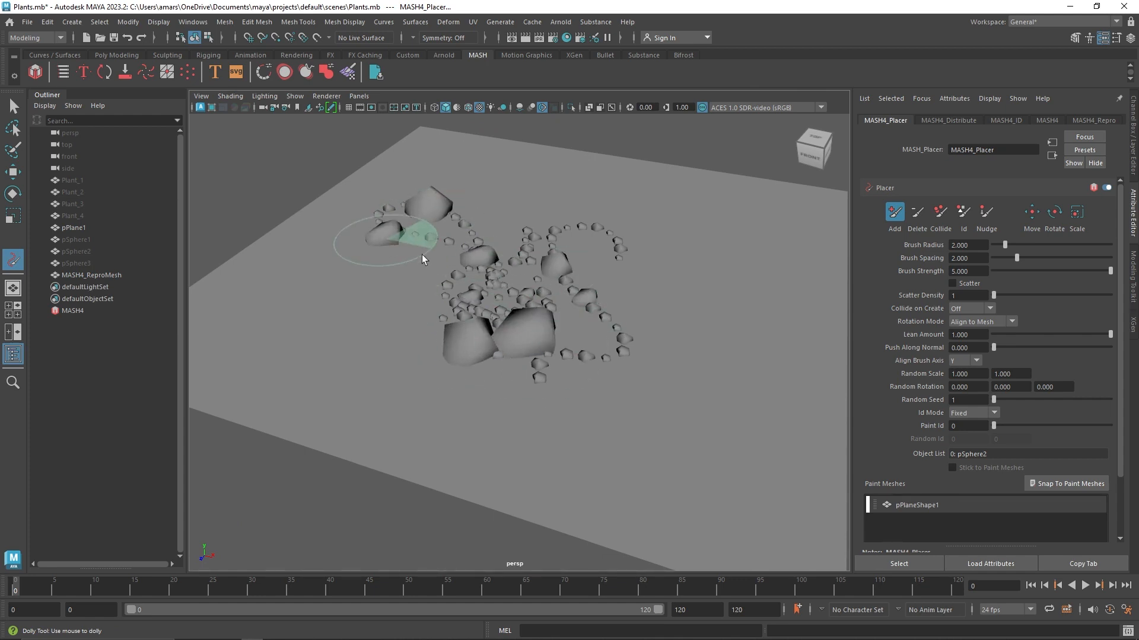
left_click(501, 240)
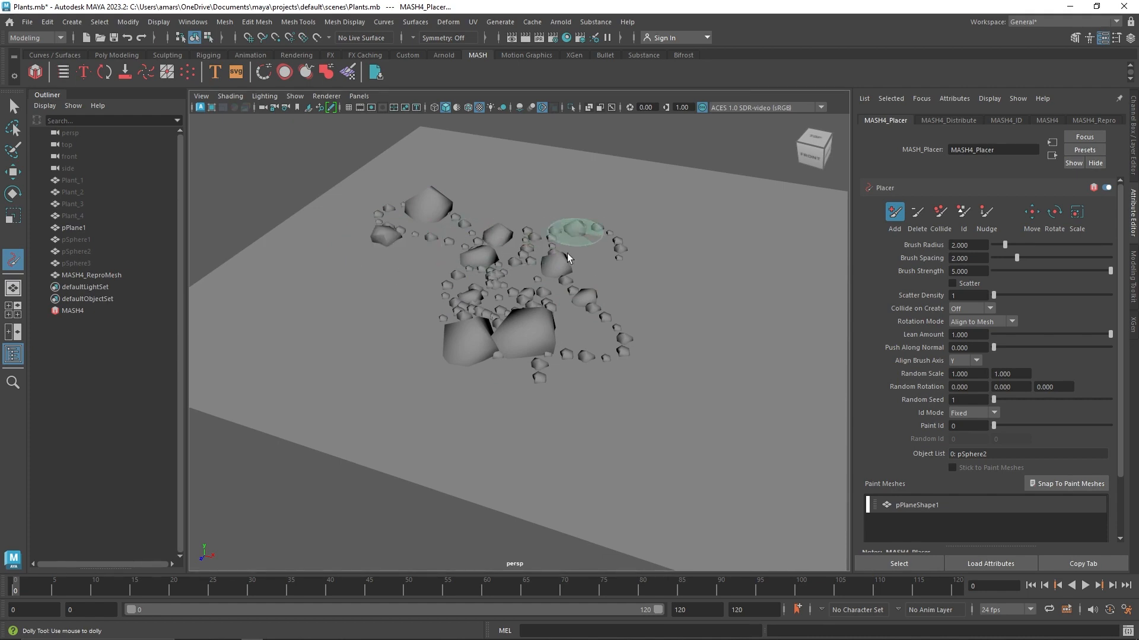
Step: Spread the overlapping MASH4 rocks apart with the Placer's Collide brush at a radius of 4.010
left_click(940, 212)
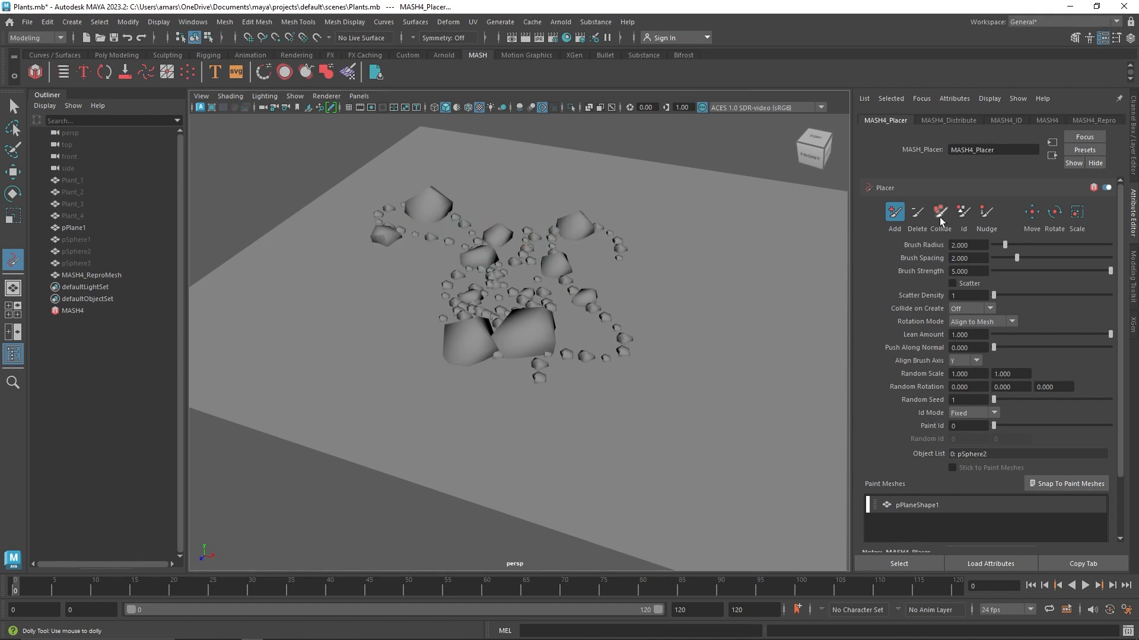
mouse_move(555, 295)
left_mouse_down("alt")
mouse_move(534, 310)
mouse_move(475, 314)
mouse_move(482, 308)
mouse_move(419, 176)
mouse_move(475, 291)
mouse_move(492, 371)
mouse_move(421, 290)
left_mouse_up("alt")
key("b")
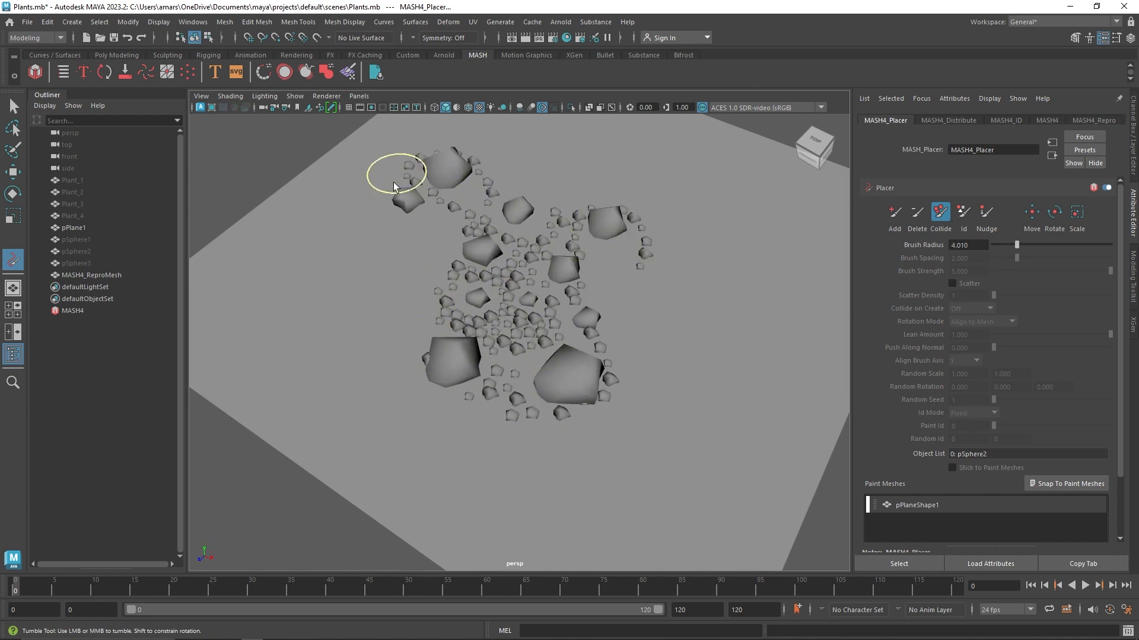
mouse_move(571, 333)
left_mouse_down("alt")
mouse_move(545, 294)
mouse_move(580, 295)
mouse_move(620, 332)
left_mouse_up("alt")
Step: Paint more rocks into the middle of the MASH4 cluster with the Placer's Add brush
left_click(894, 212)
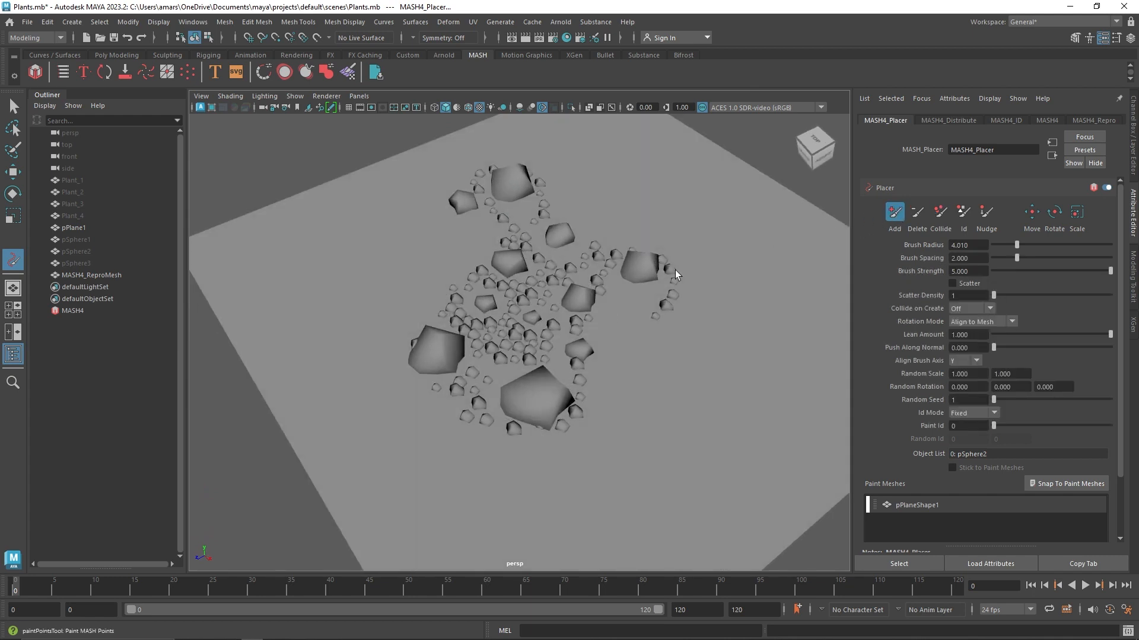
mouse_move(518, 311)
left_mouse_down()
mouse_move(508, 354)
mouse_move(524, 296)
mouse_move(503, 269)
mouse_move(543, 289)
left_mouse_up()
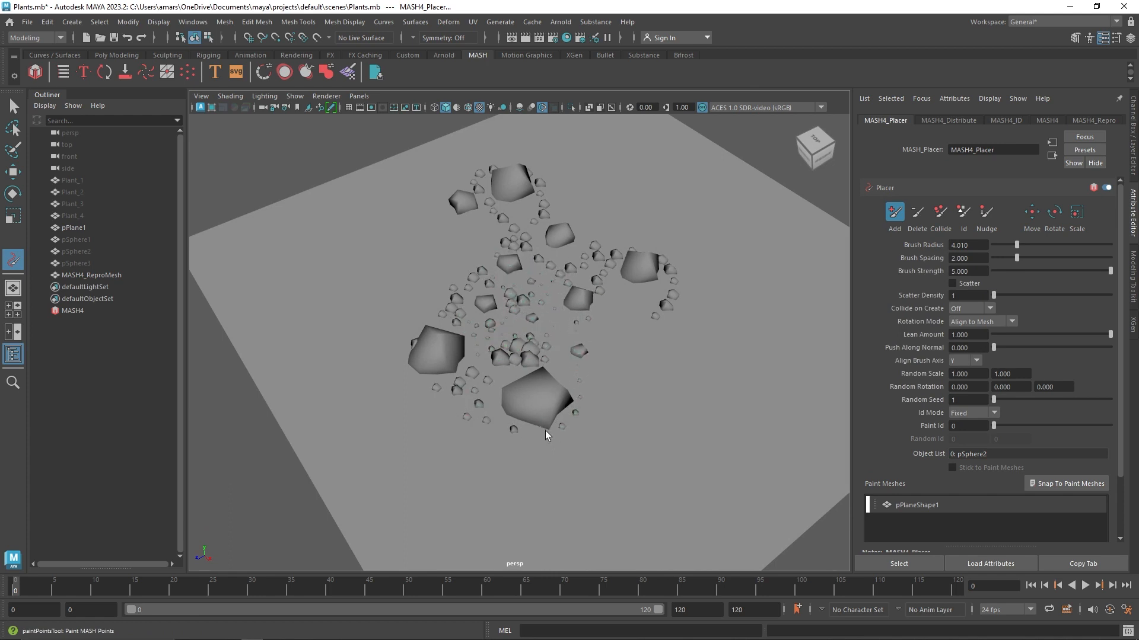
left_click_drag(546, 430, 709, 366, "alt")
left_click_drag(717, 326, 665, 370, "alt")
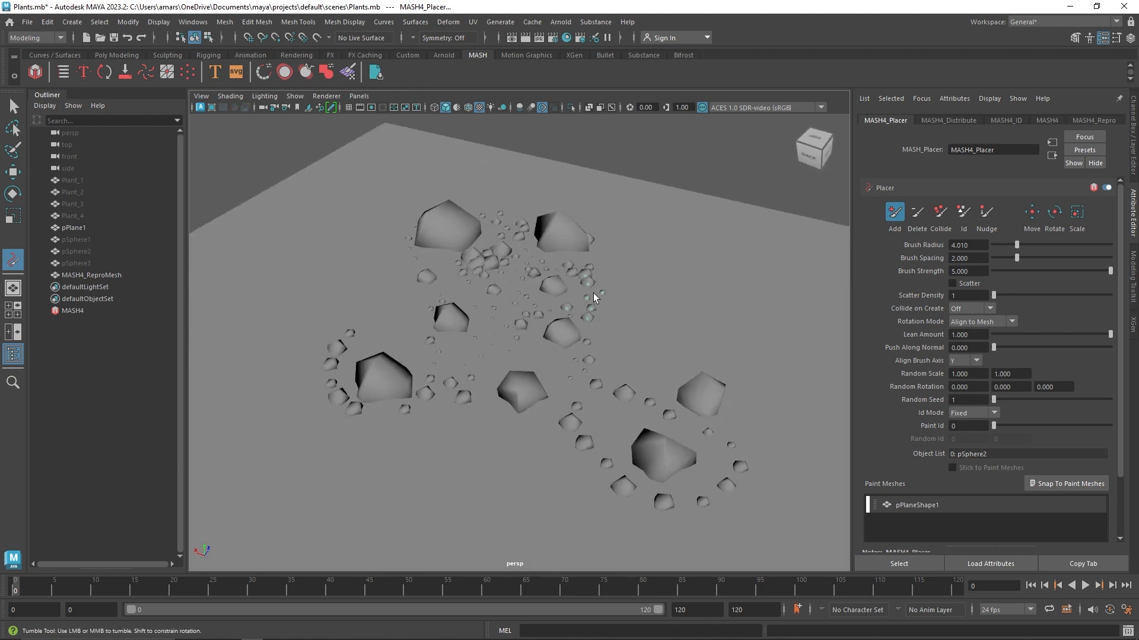
Step: Leave the paint tool and examine how the MASH4 rocks sit in the plane from low and underside angles
left_click_drag(593, 293, 332, 222, "alt")
key("w")
key("q")
left_click(449, 223)
left_click_drag(599, 308, 588, 329, "alt")
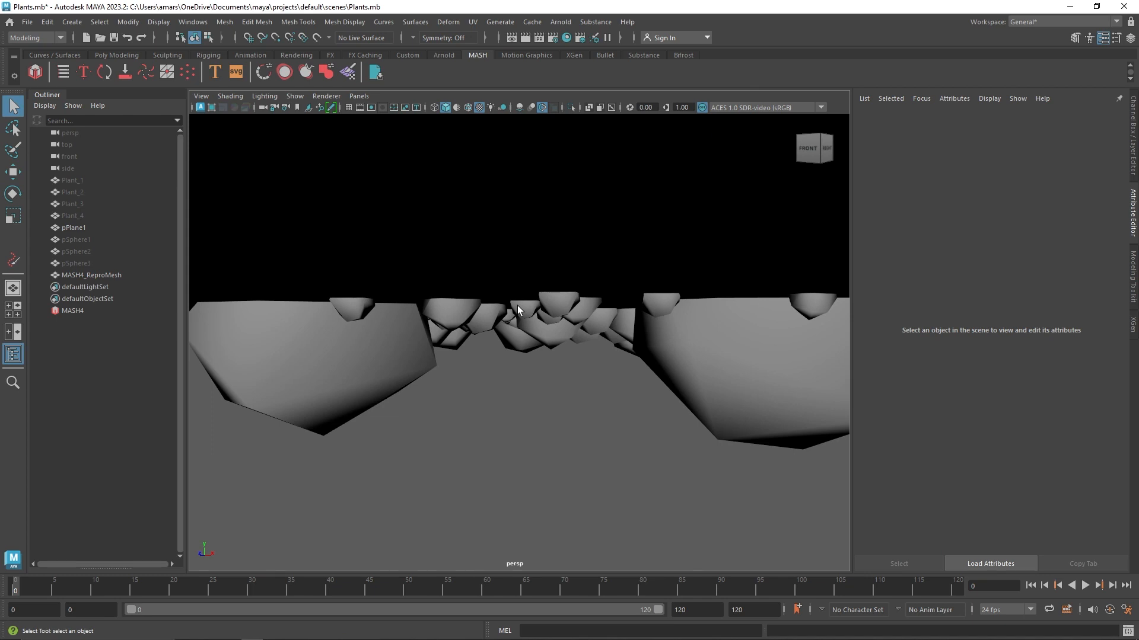
key("f")
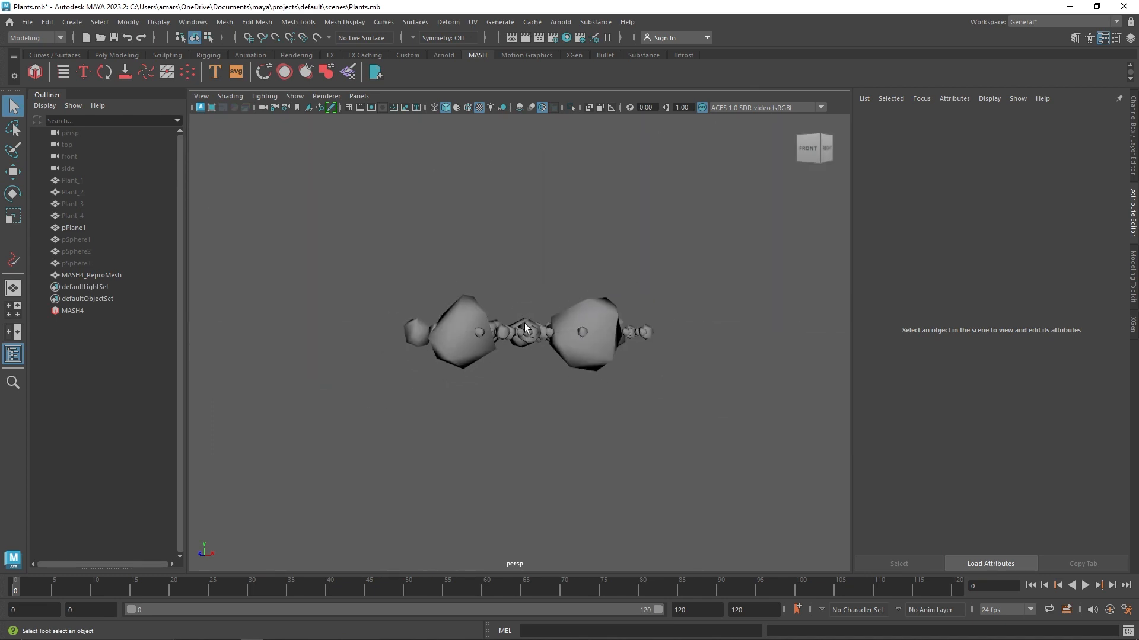
left_click_drag(524, 323, 575, 351, "alt")
Step: Add an Offset node to MASH4 with Y position 0.200, X rotation -34.700 and Y rotation 4.400
left_click(171, 312)
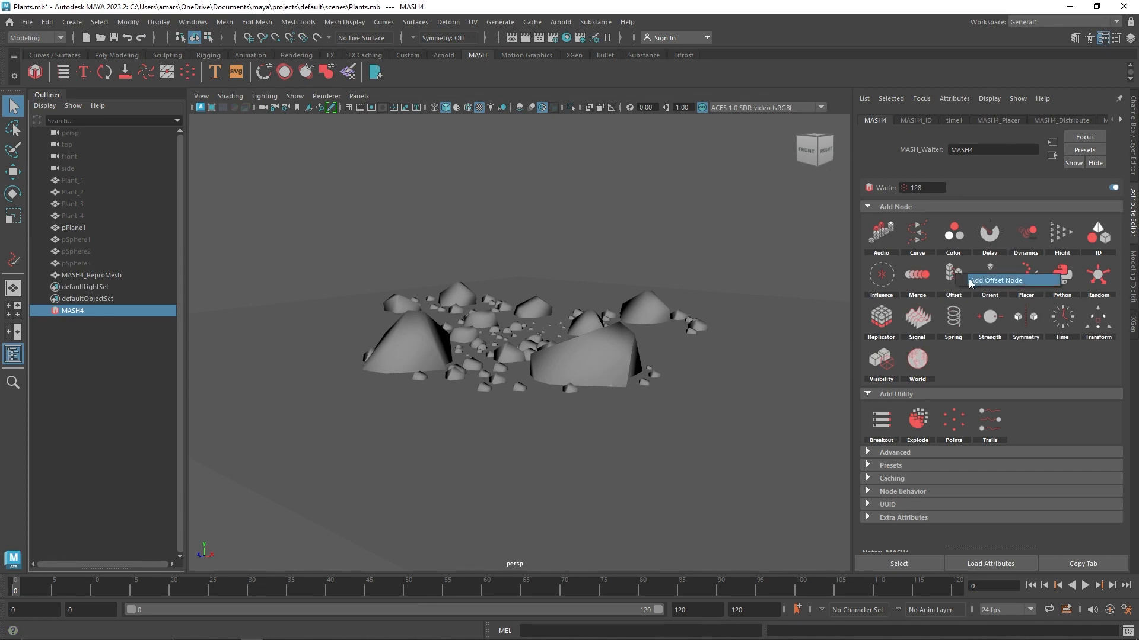
left_click(955, 276)
middle_click_drag(1011, 280, 774, 297, "ctrl")
left_click(970, 292)
middle_click_drag(1004, 292, 1030, 293, "ctrl")
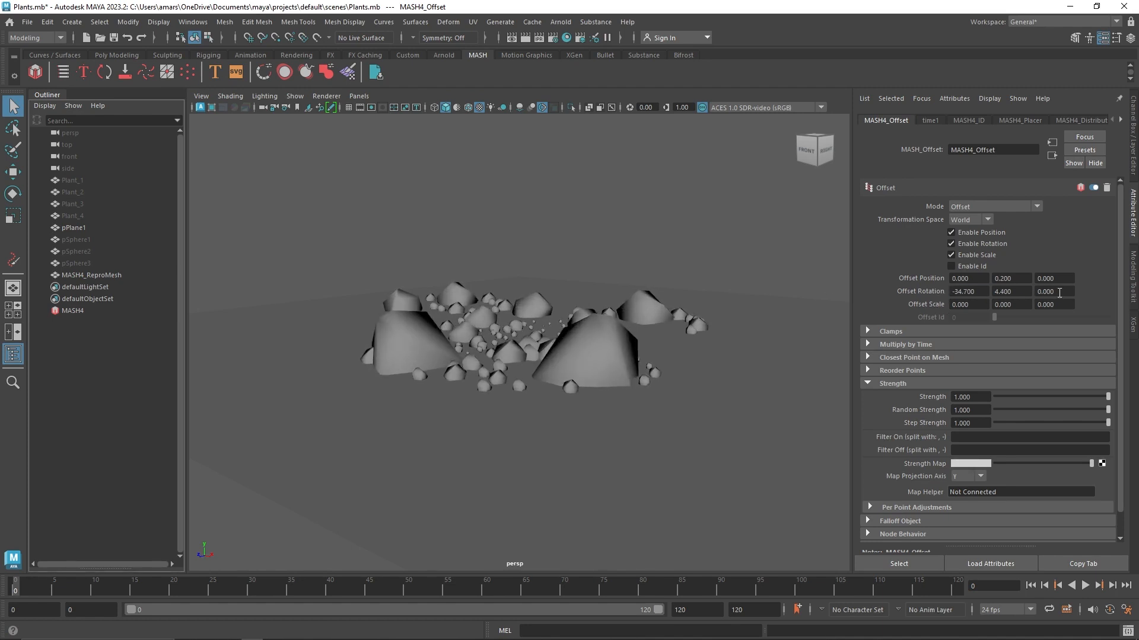
Step: Add a Random node to MASH4 and set its X, Y and Z position to 0
left_click(952, 121)
left_click(1018, 119)
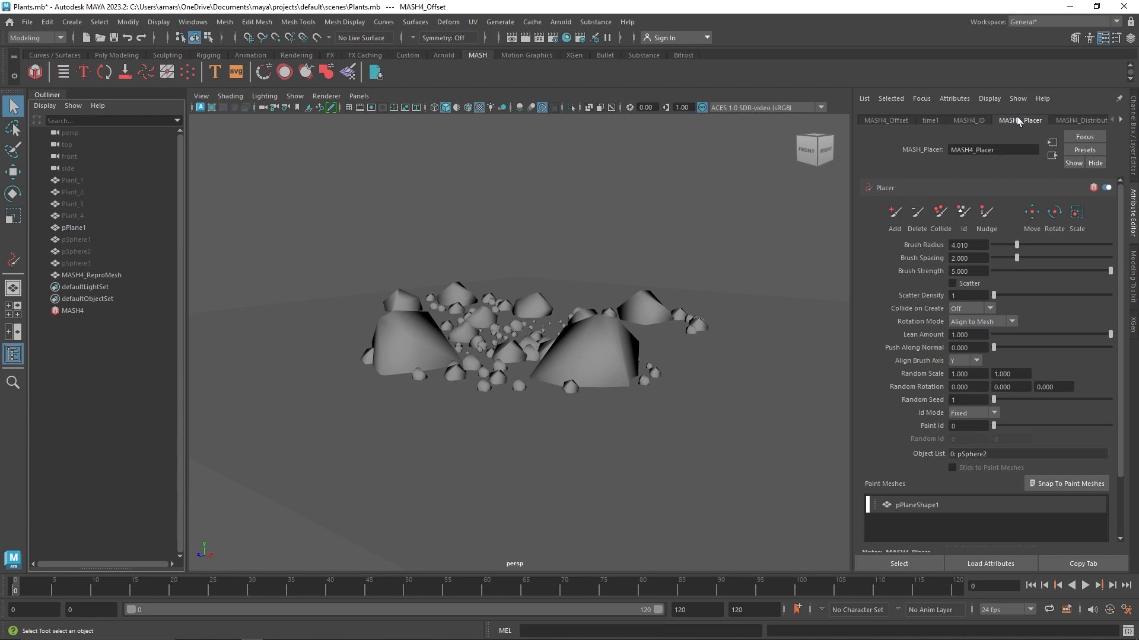
left_click(1074, 119)
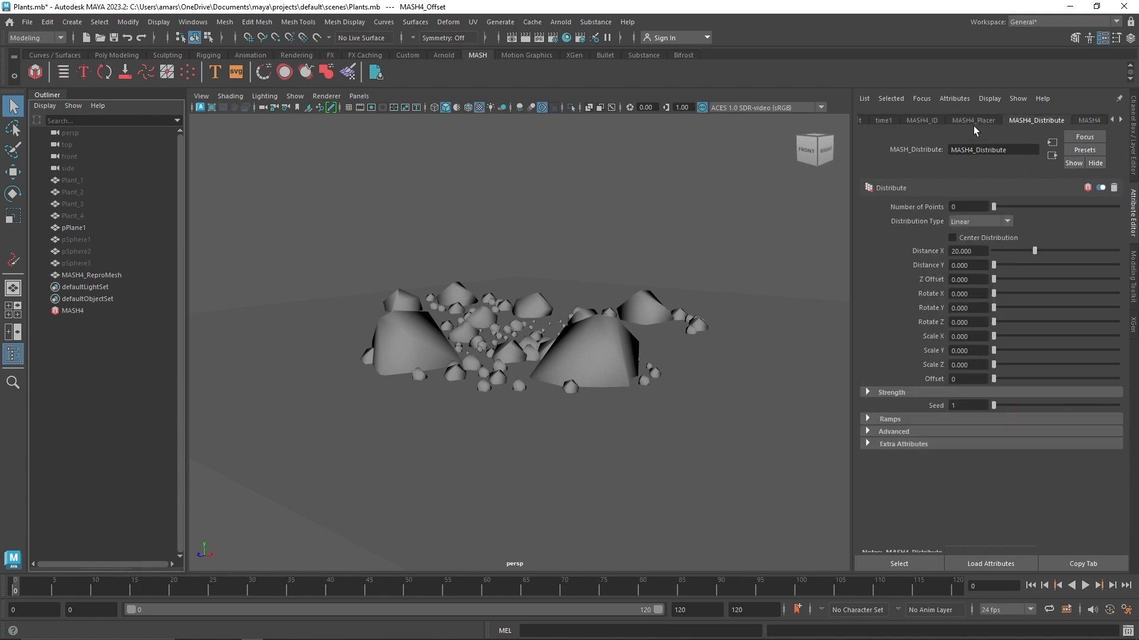
left_click(1085, 121)
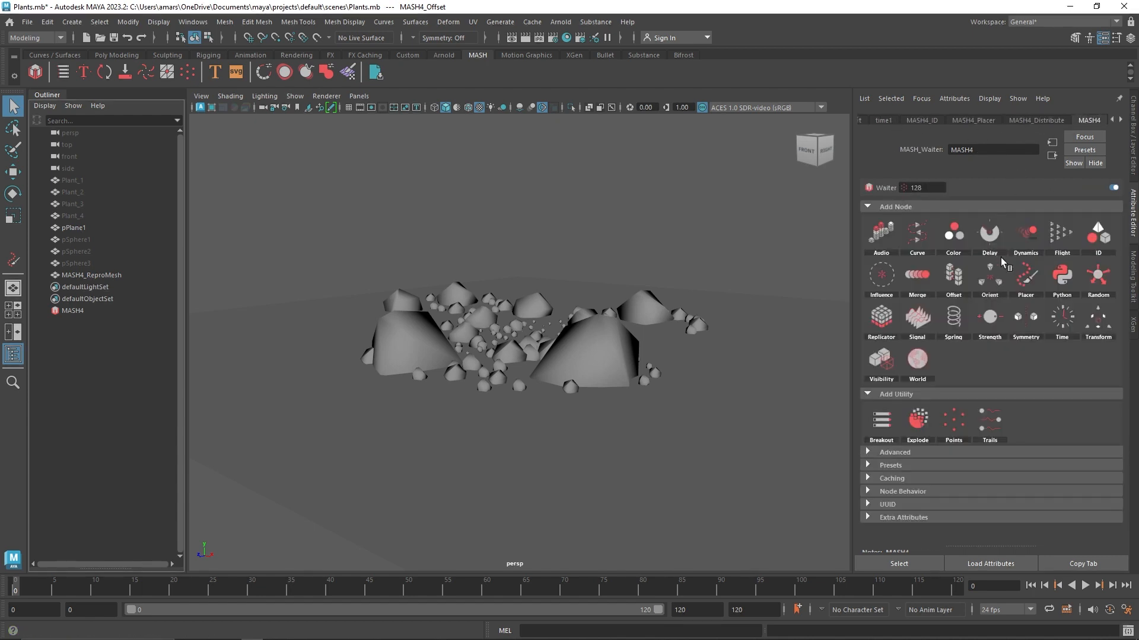
left_click(1082, 282)
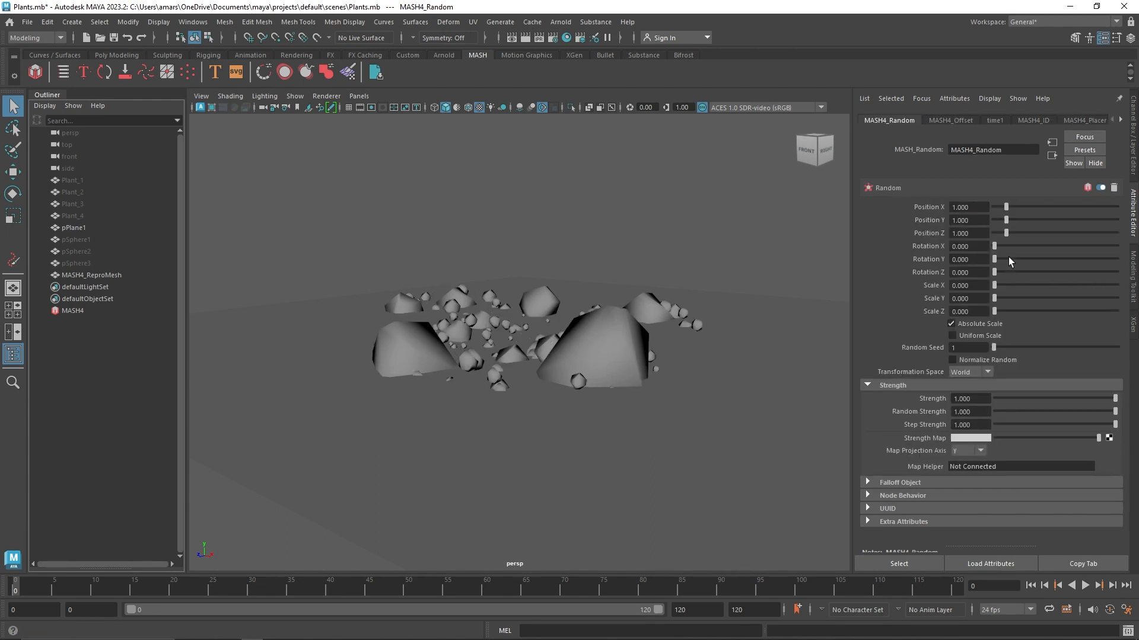
left_click_drag(1006, 220, 981, 207)
mouse_move(1005, 233)
left_mouse_down()
mouse_move(978, 236)
mouse_move(996, 247)
left_mouse_up()
Step: Randomize the MASH4 rocks' rotation to 61.463 on X and 57.951 on Y, raise Z rotation too, and check the rocks
middle_click(1036, 246)
middle_click(1035, 258)
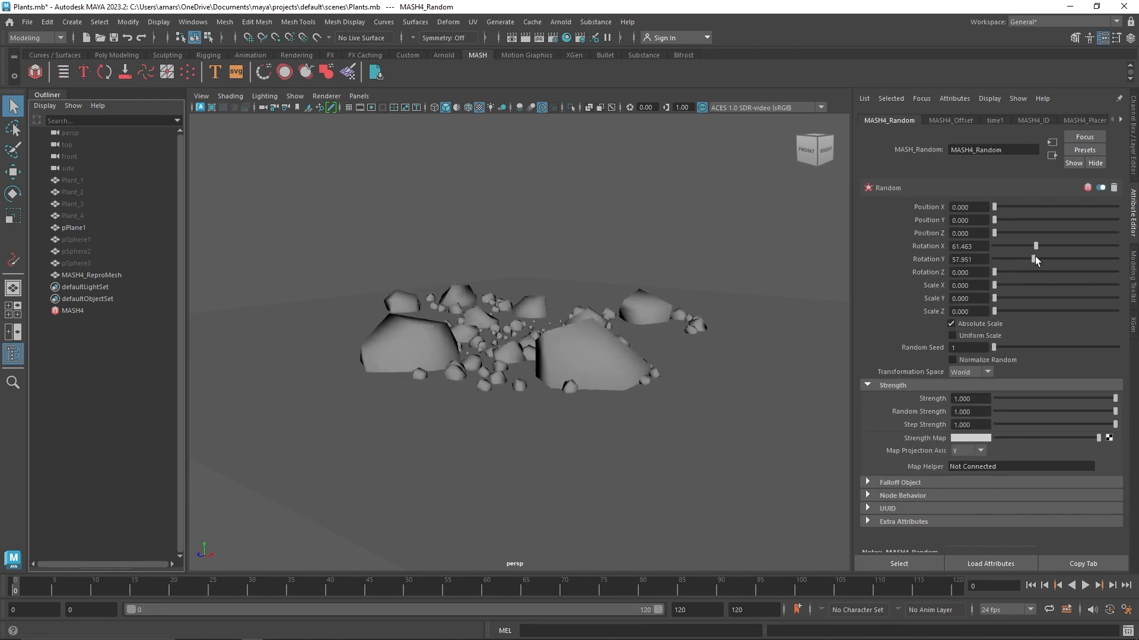
middle_click_drag(1036, 272, 1040, 272)
left_click_drag(678, 303, 478, 299, "alt")
scroll(486, 308, "up", 3)
middle_click_drag(478, 323, 453, 325, "alt")
left_click_drag(453, 326, 493, 322, "alt")
Step: Return to MASH4's Placer node and paint additional rocks across the open foreground of the plane with the Add brush
left_click(73, 310)
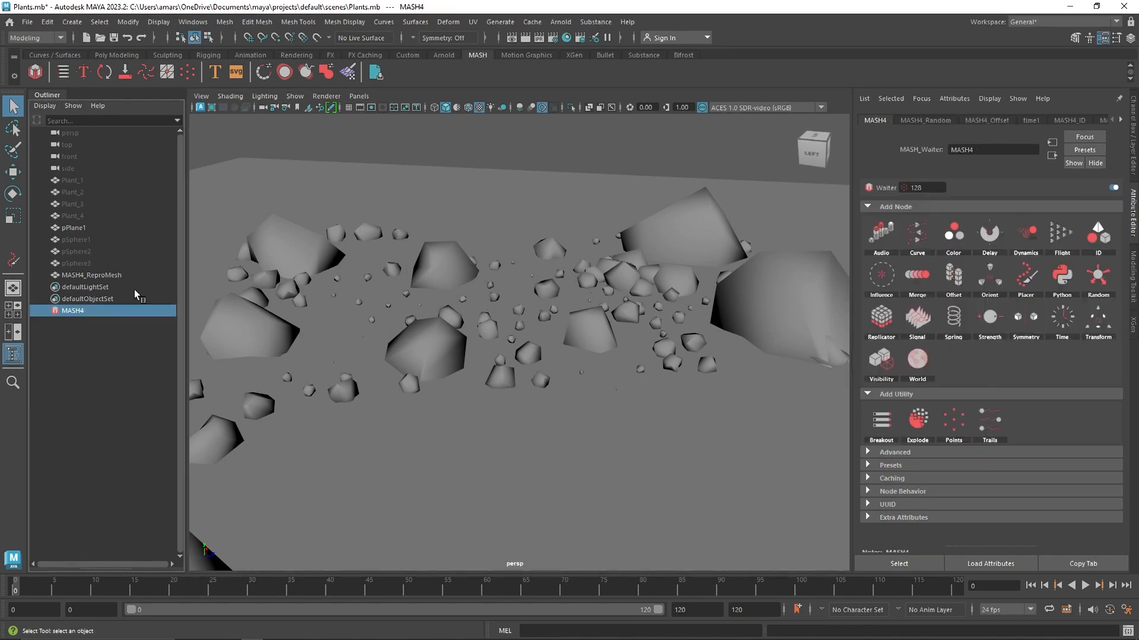
scroll(1002, 116, "down", 7)
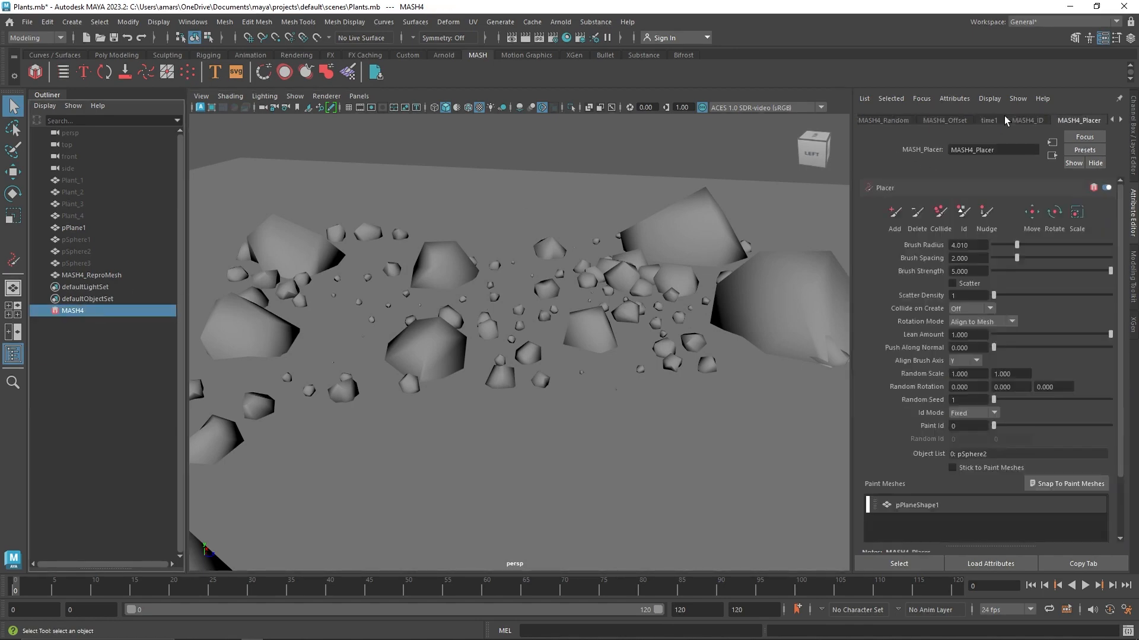
scroll(1005, 115, "up", 1)
left_click(950, 119)
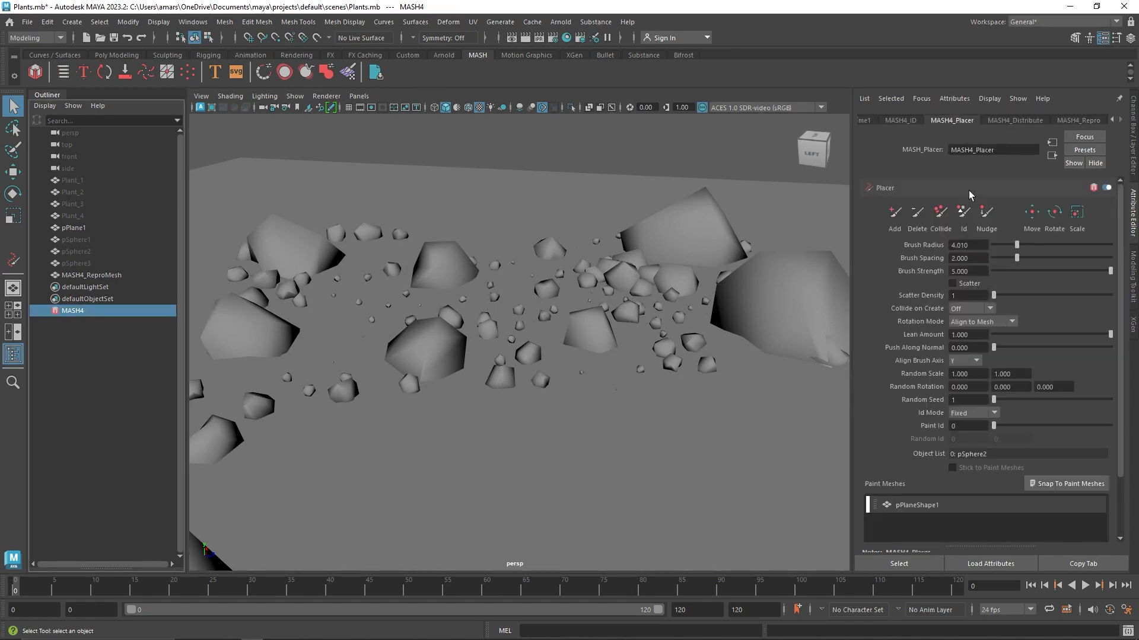
left_click(894, 212)
left_click_drag(639, 389, 611, 389, "alt")
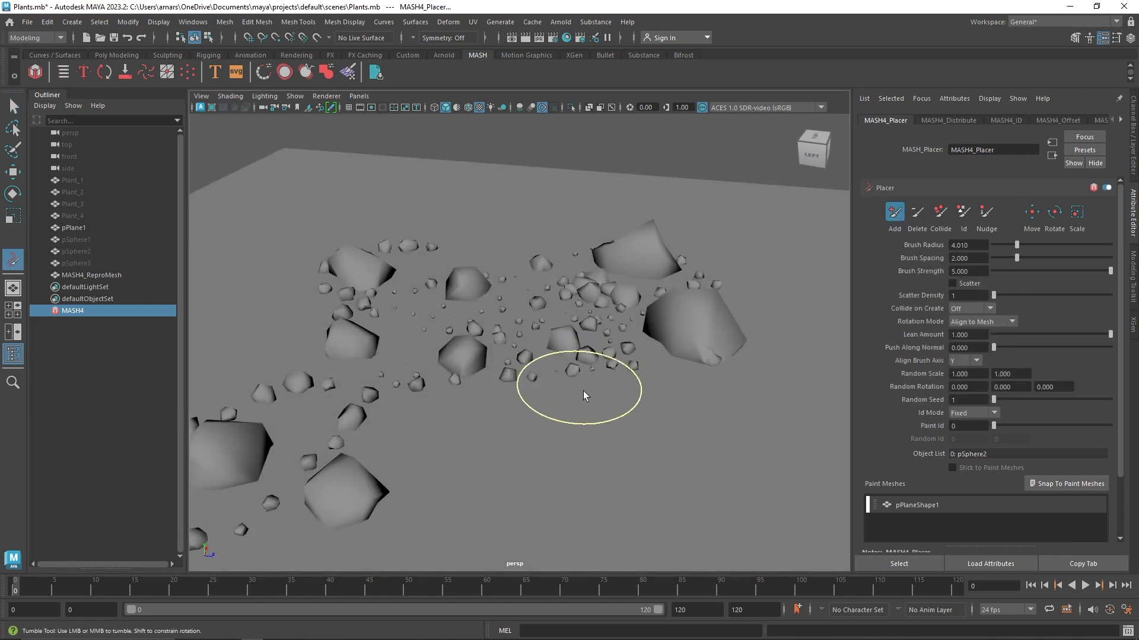
mouse_move(466, 464)
left_mouse_down()
mouse_move(534, 469)
mouse_move(678, 406)
mouse_move(628, 470)
mouse_move(576, 460)
left_mouse_up()
left_click_drag(637, 436, 666, 376)
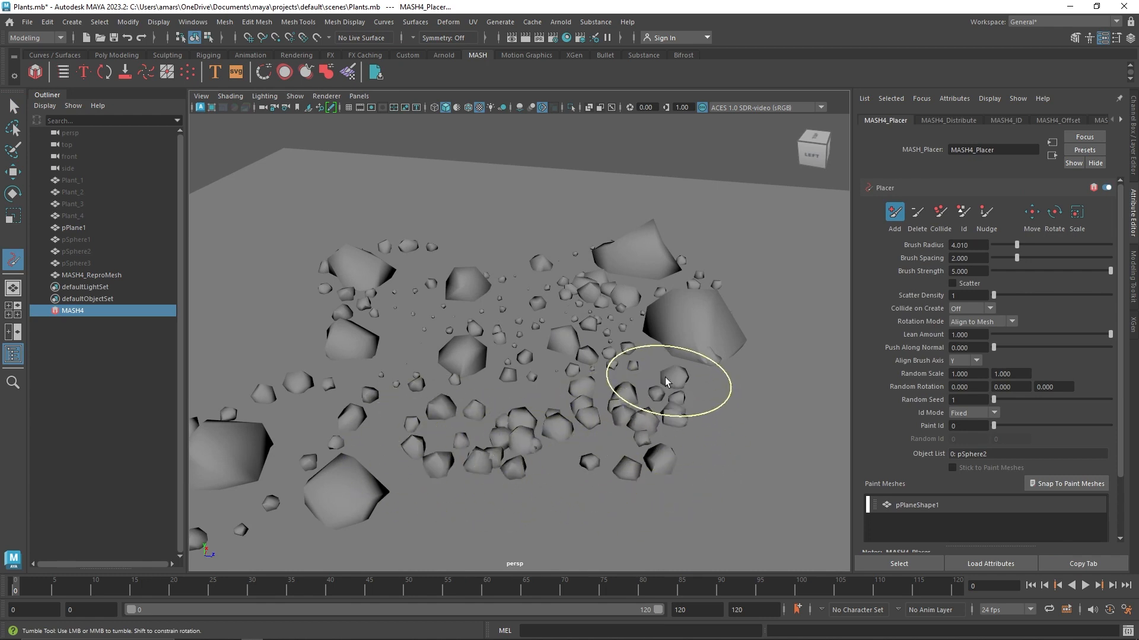
Step: Erase rocks from the middle and foreground of the MASH4 scatter with the Placer's Delete brush, and review the remaining rocks
left_click(917, 211)
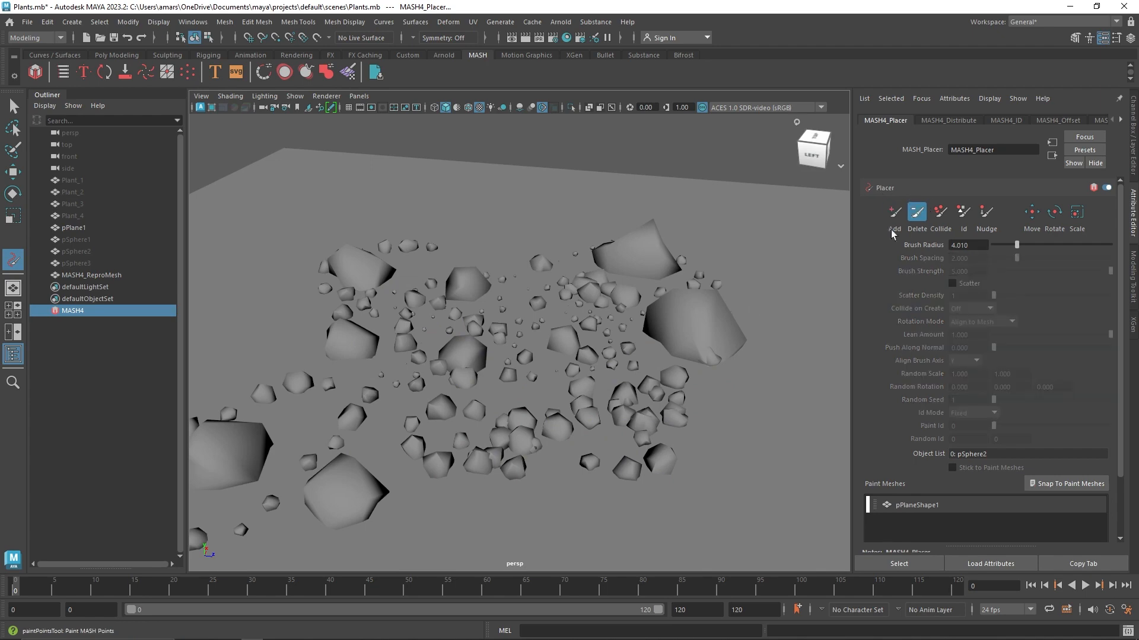
mouse_move(593, 451)
left_mouse_down()
mouse_move(668, 464)
mouse_move(399, 385)
mouse_move(521, 320)
mouse_move(446, 303)
left_mouse_up()
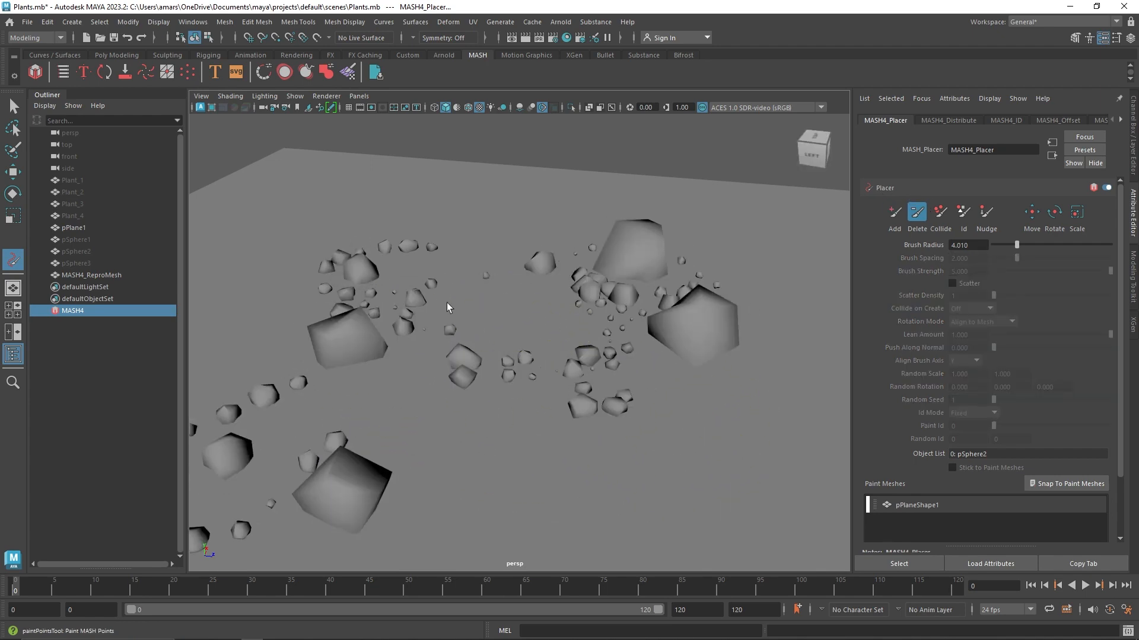
scroll(518, 305, "down", 3)
left_click_drag(568, 305, 488, 425, "alt")
left_click_drag(441, 308, 530, 351, "alt")
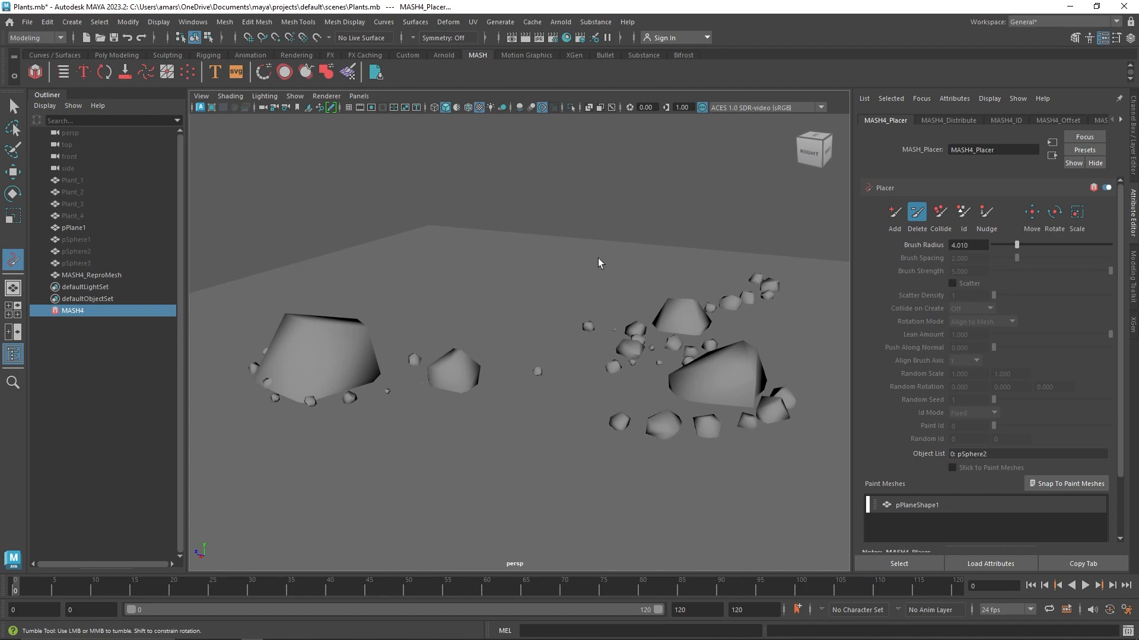
left_click_drag(597, 258, 379, 258, "alt")
Step: Unhide Plant_1 through Plant_4 and clear the selection
left_click(101, 216)
left_click(95, 180, "shift")
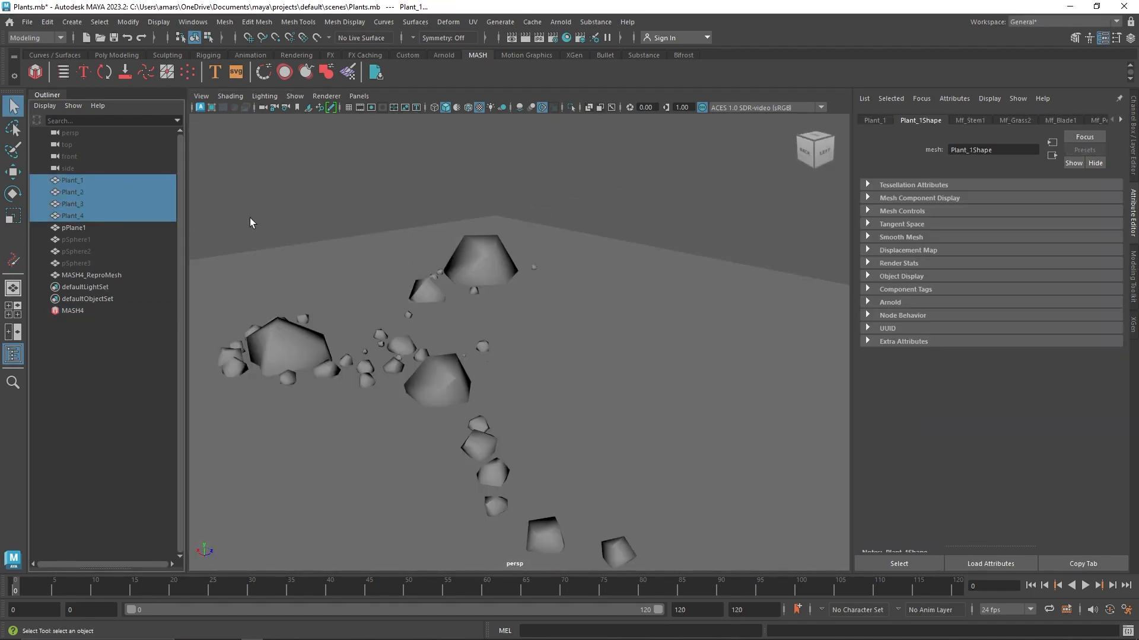
key("shift+h")
left_click_drag(578, 275, 515, 262, "alt")
left_click(626, 228)
left_click_drag(626, 229, 468, 257, "alt")
left_click(474, 253)
left_click(306, 162)
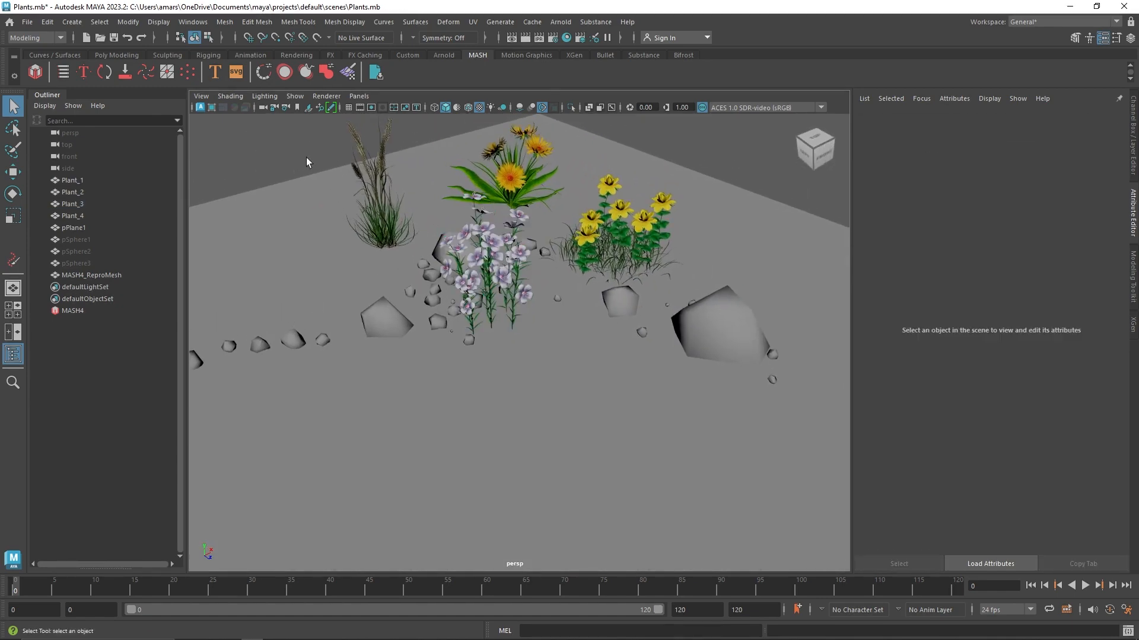
Step: Examine the four plants and the scattered rocks up close, highlighting individual plants and the rock mesh
scroll(458, 240, "up", 2)
left_click_drag(458, 240, 416, 232, "alt")
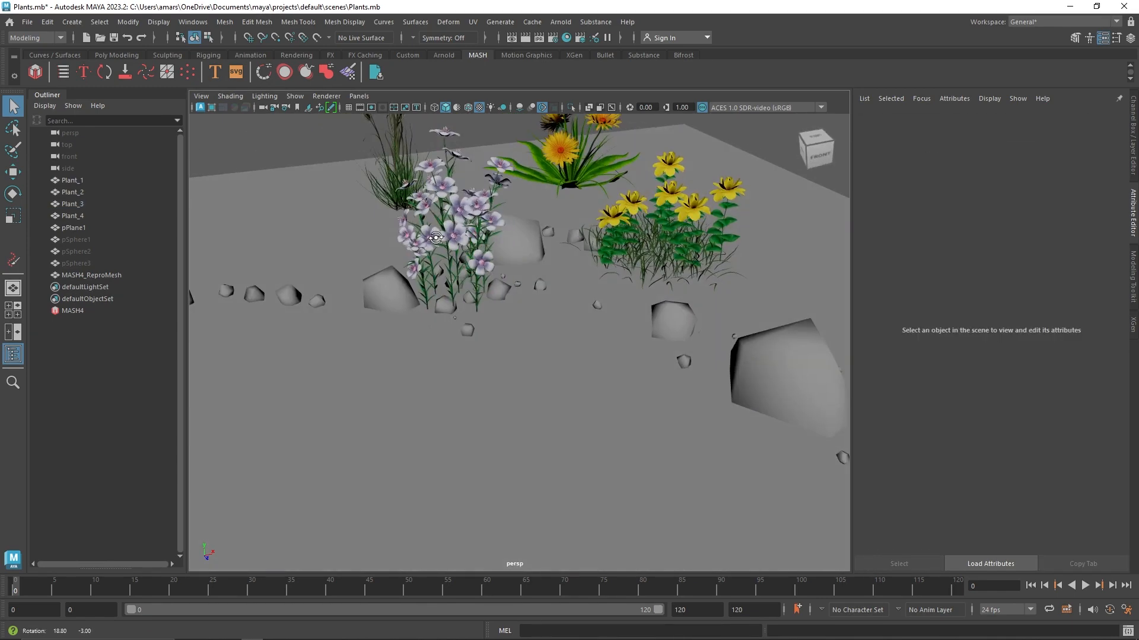
middle_click_drag(415, 231, 436, 235, "alt")
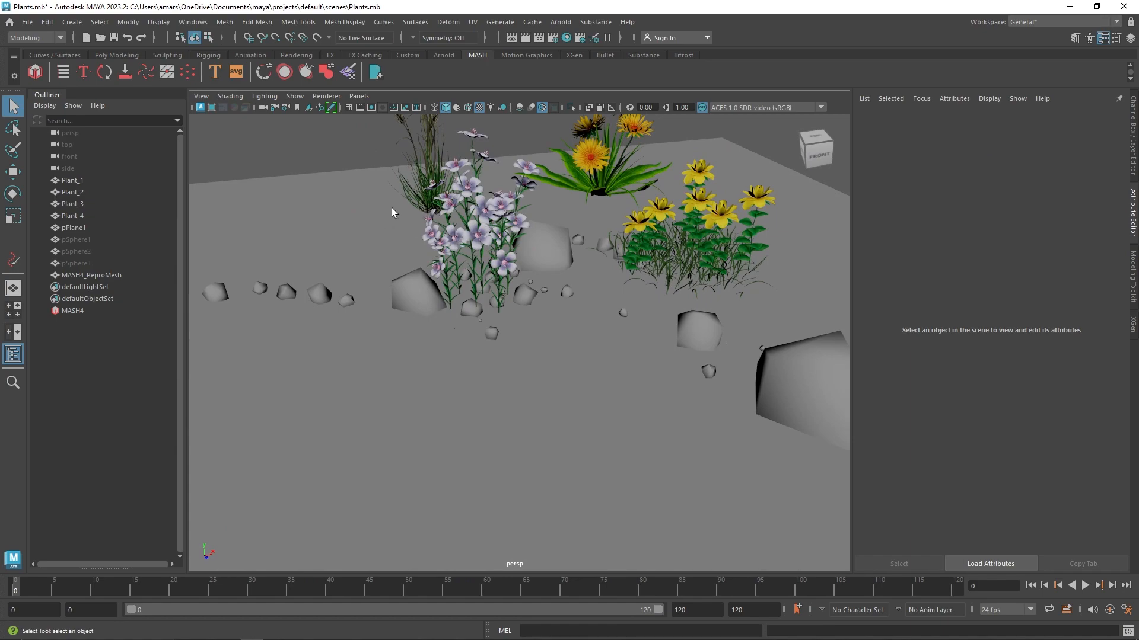
left_click(472, 227)
scroll(470, 319, "up", 5)
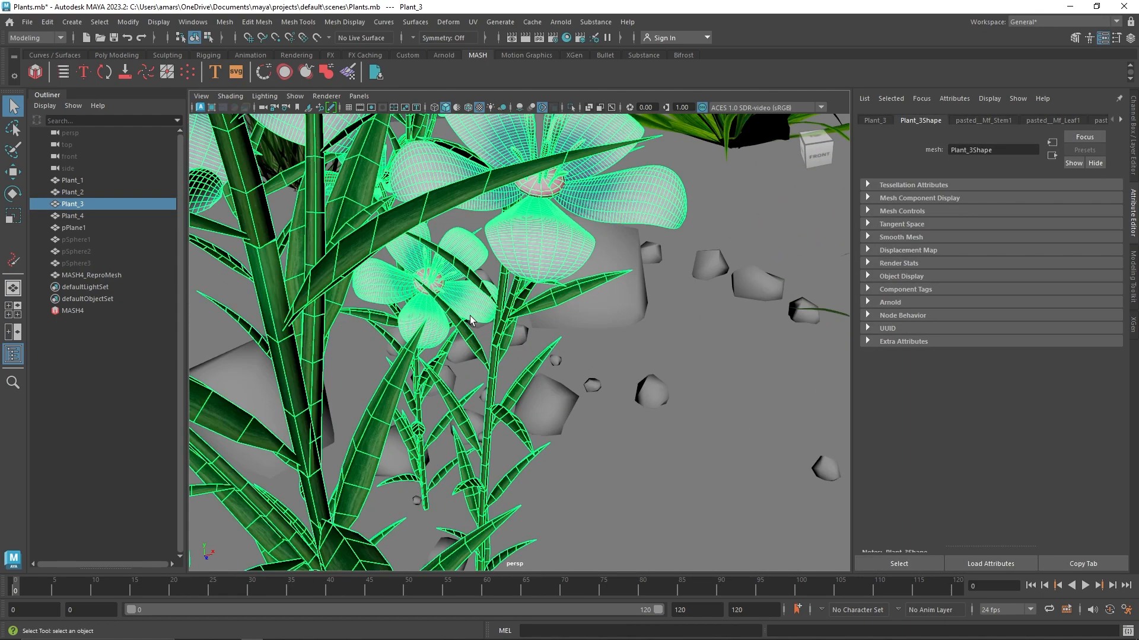
scroll(501, 312, "down", 6)
scroll(658, 353, "up", 2)
left_click(673, 359)
scroll(705, 373, "up", 3)
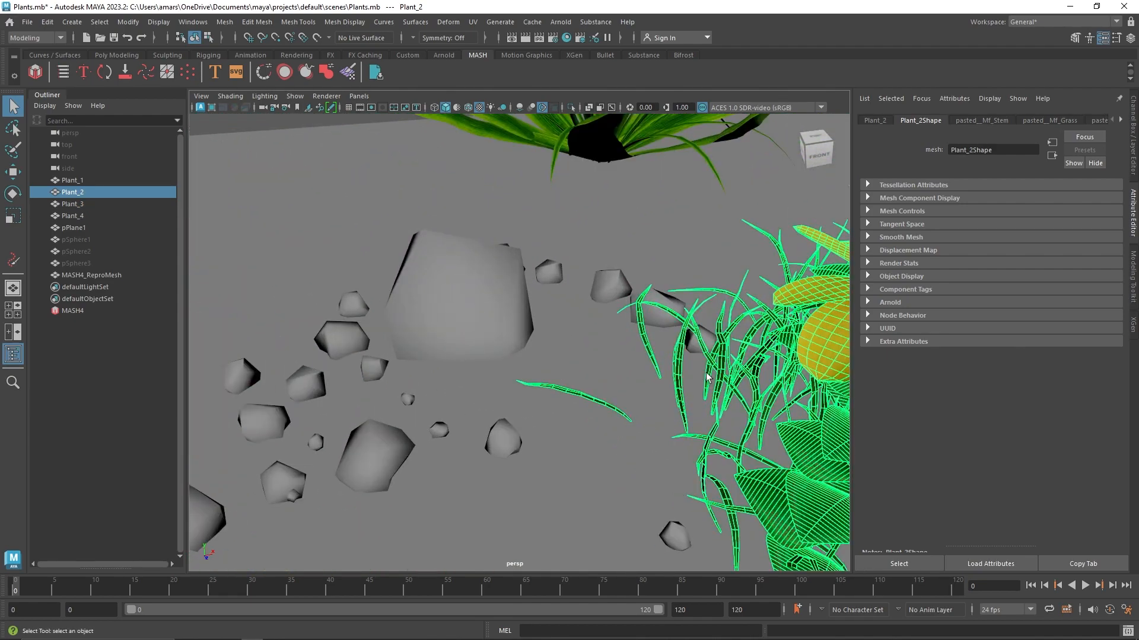
scroll(541, 345, "down", 8)
left_click(686, 265)
scroll(519, 287, "up", 4)
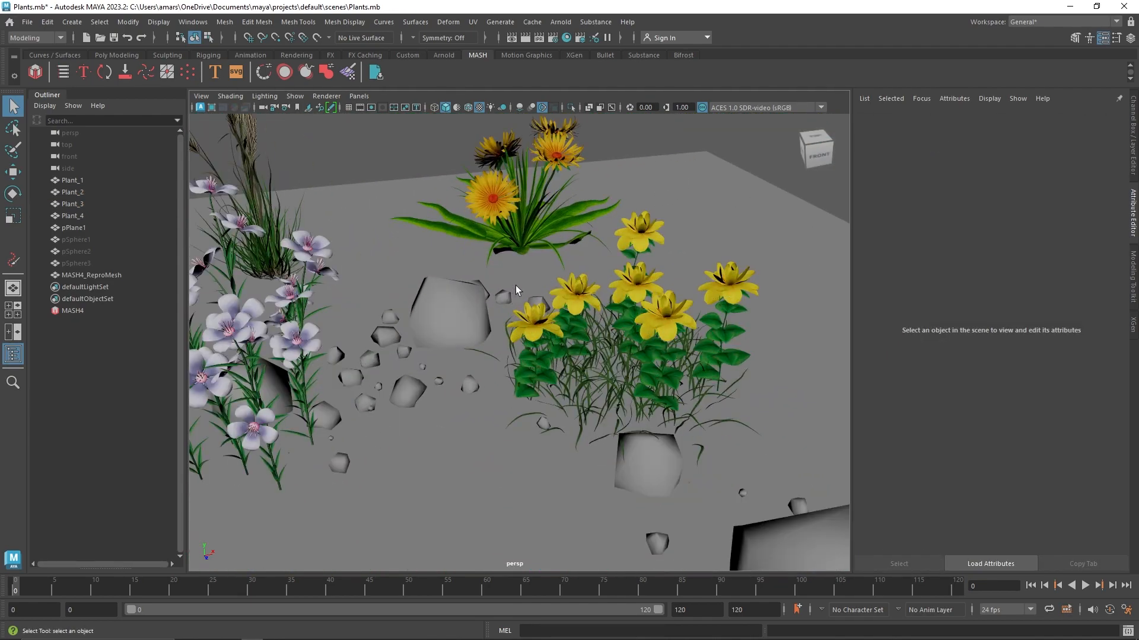
scroll(462, 281, "down", 4)
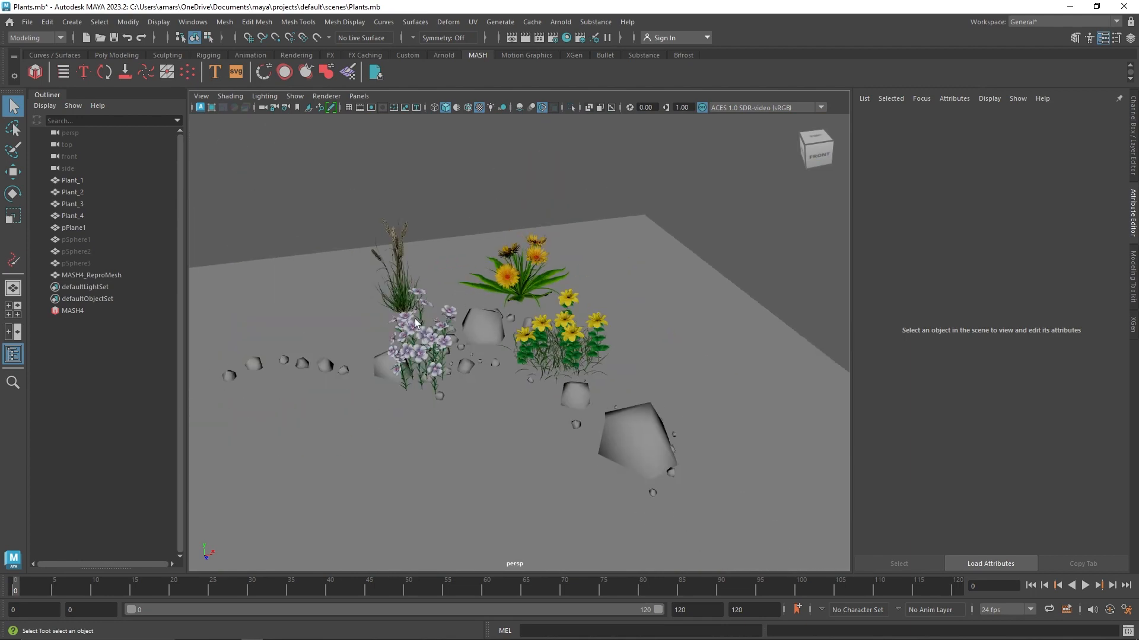
left_click(323, 364)
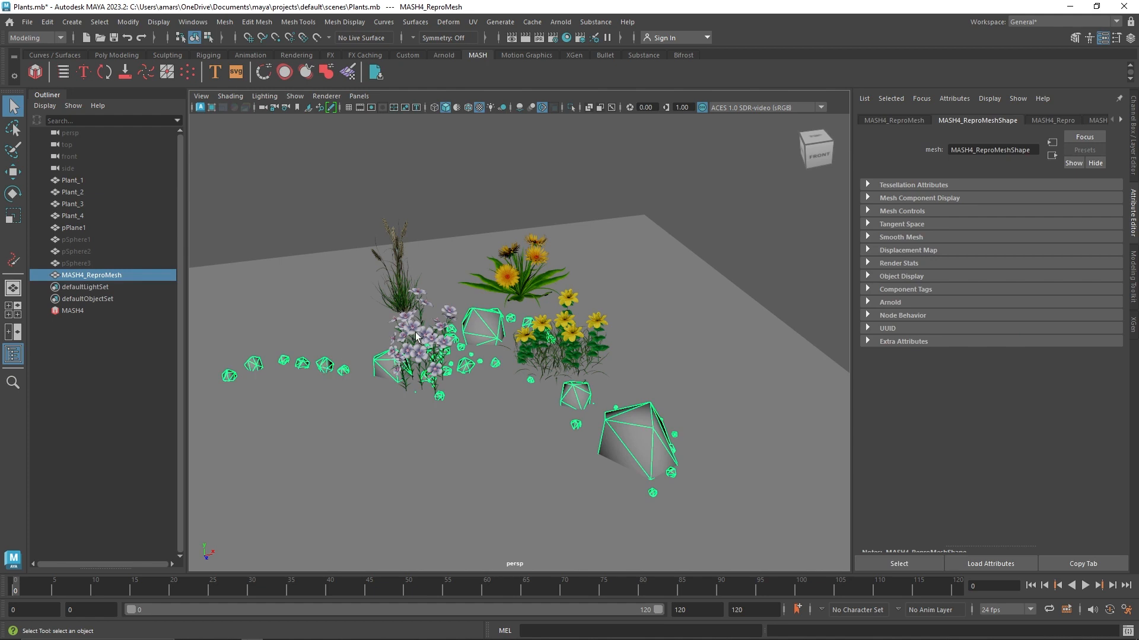
left_click(405, 291)
left_click(529, 274)
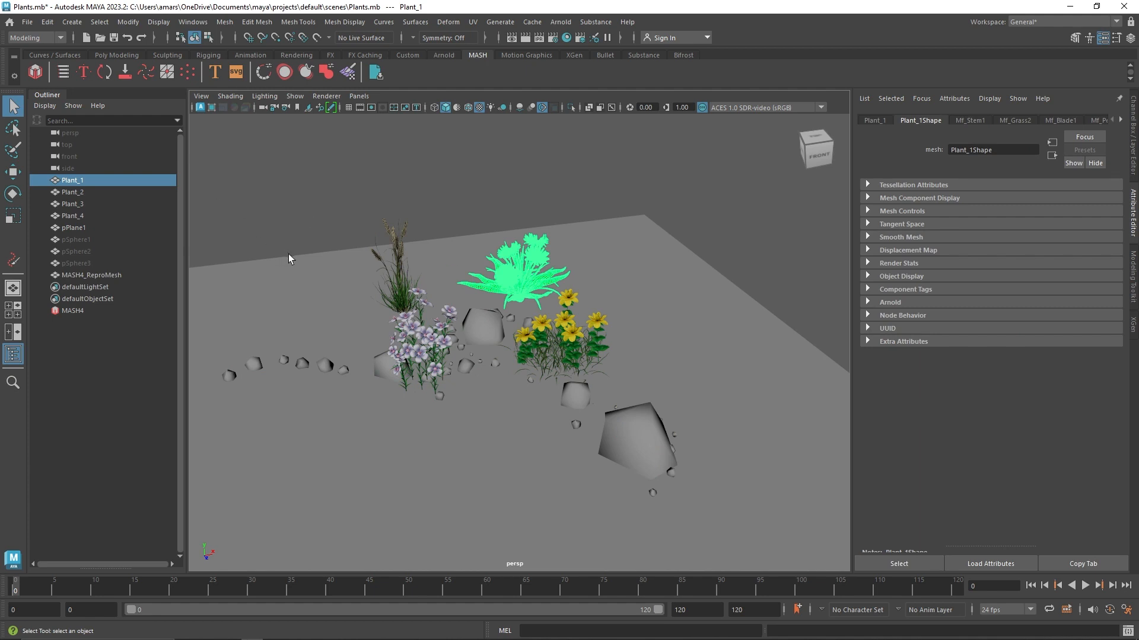
Step: Delete scattered groups of faces from pPlane1 to leave separate patches, and return to object mode
scroll(289, 253, "down", 5)
left_click(621, 290)
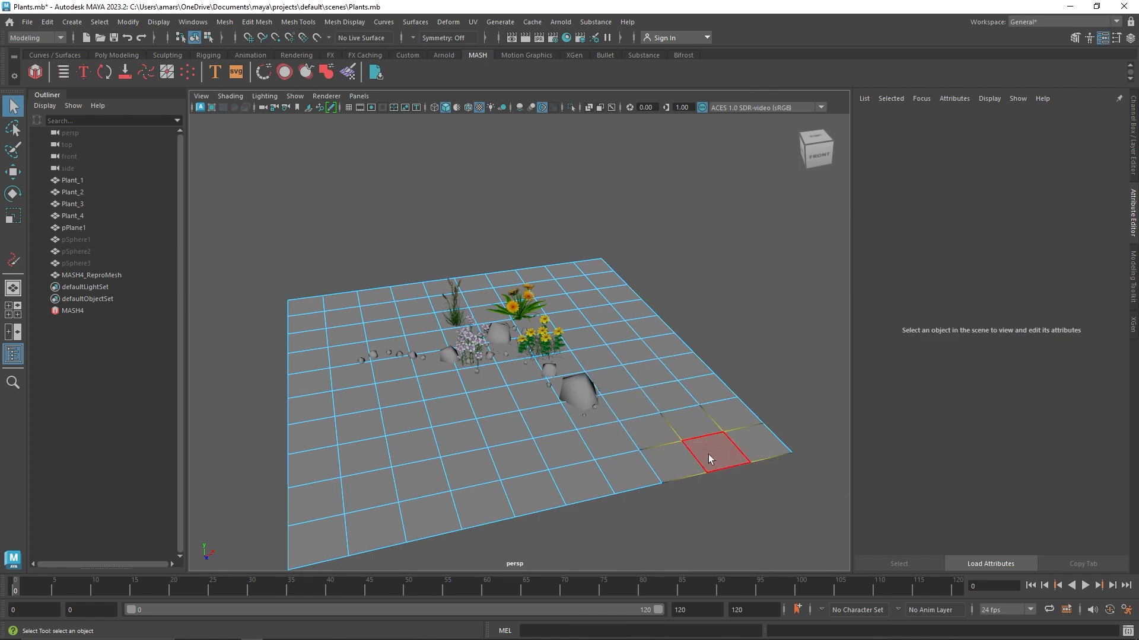
left_click(707, 433)
mouse_move(716, 443)
left_mouse_down()
mouse_move(700, 379)
mouse_move(622, 415)
mouse_move(356, 344)
mouse_move(406, 428)
mouse_move(532, 372)
mouse_move(645, 350)
mouse_move(472, 347)
mouse_move(575, 367)
left_mouse_up()
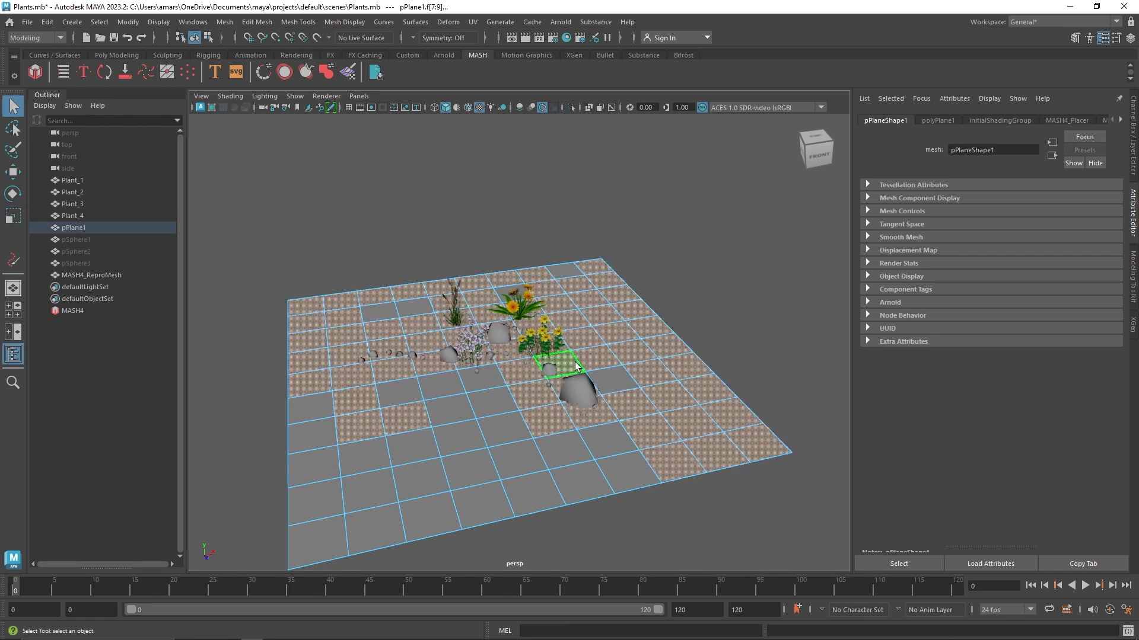
key("Delete")
key("F8")
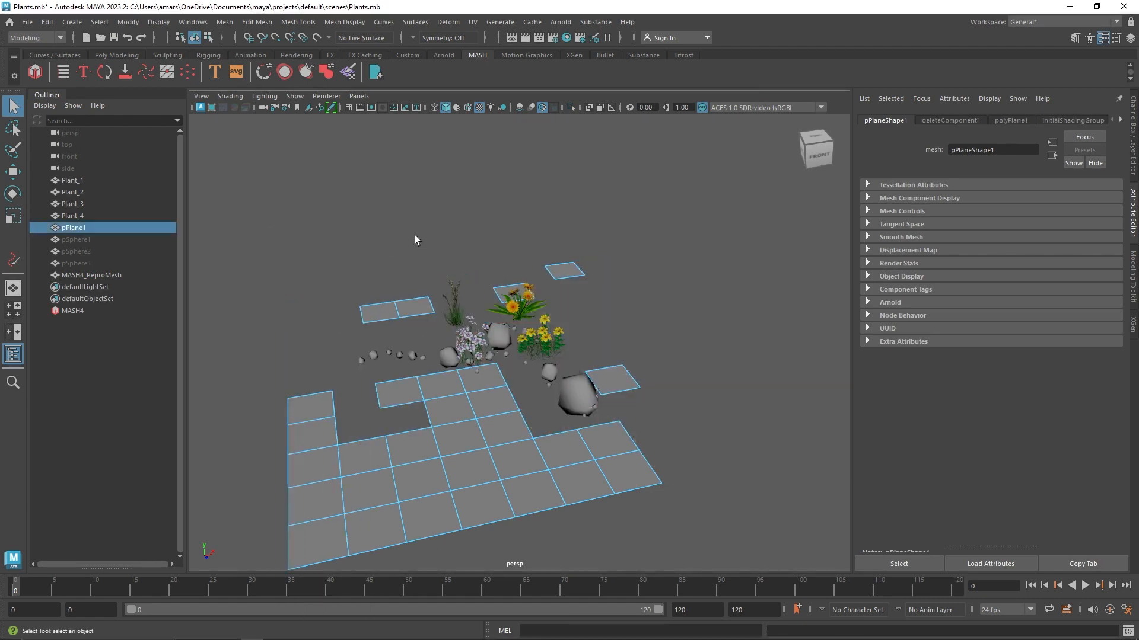
left_click(413, 237)
Step: Delete the MASH4 rock network with its source spheres, and create a MASH network from Plant_1 through Plant_4
left_click(389, 310)
left_click_drag(450, 335, 464, 309, "alt")
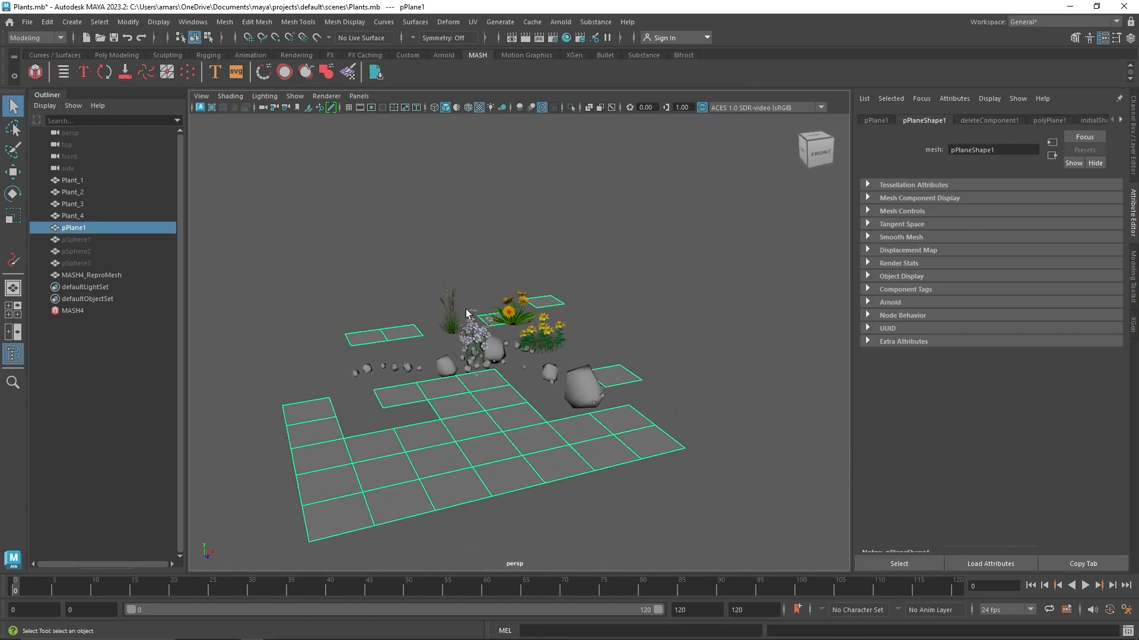
left_click_drag(105, 273, 90, 182)
key("Delete")
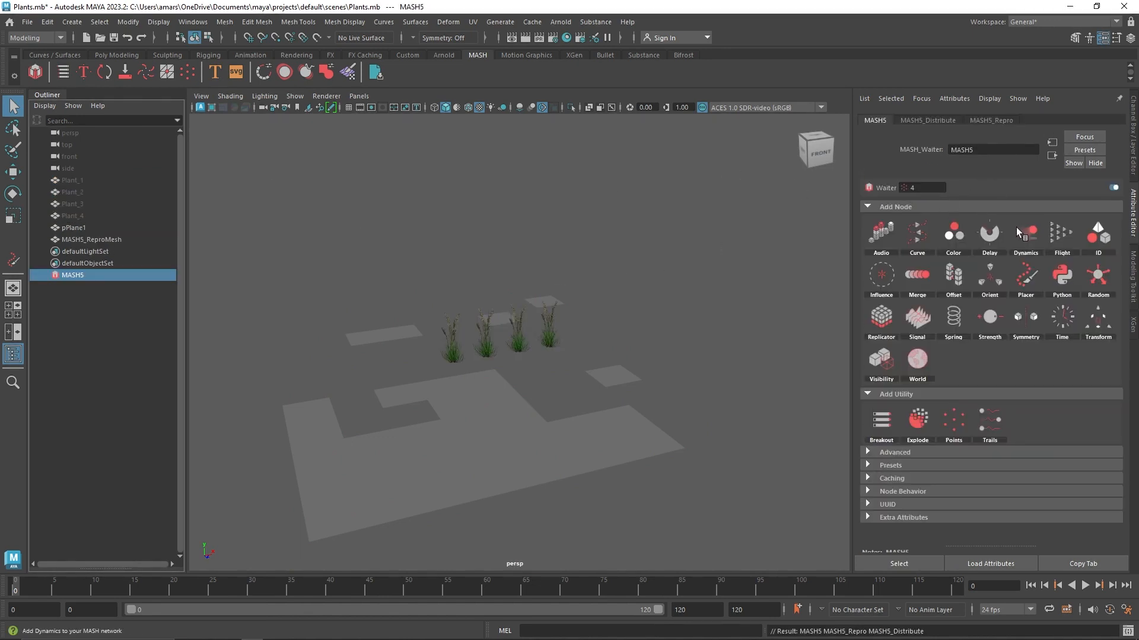
Step: Add an ID node to MASH5 and distribute the plants by Mesh with pPlane1 as the input mesh
left_click(1099, 233)
left_click(972, 120)
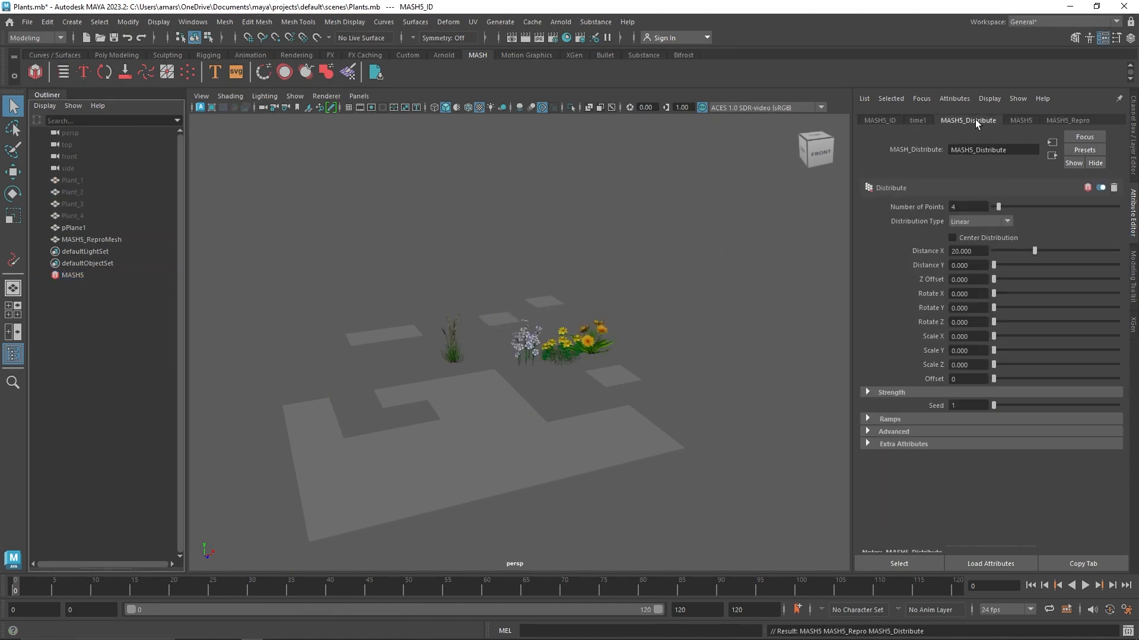
left_click(983, 222)
left_click(977, 272)
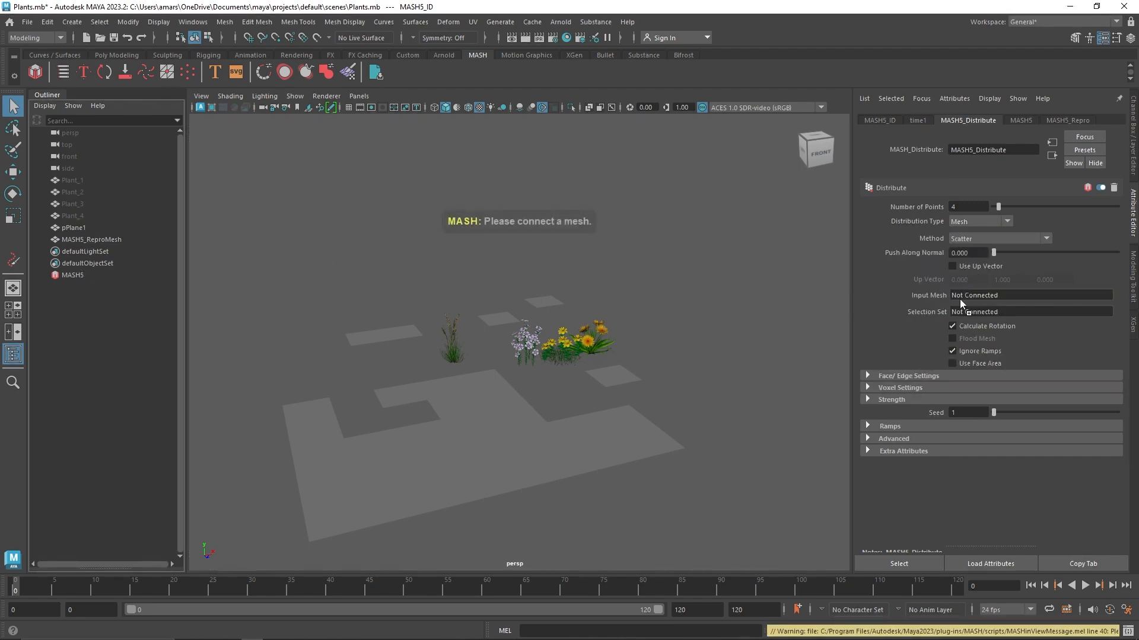
middle_click_drag(959, 299, 961, 297)
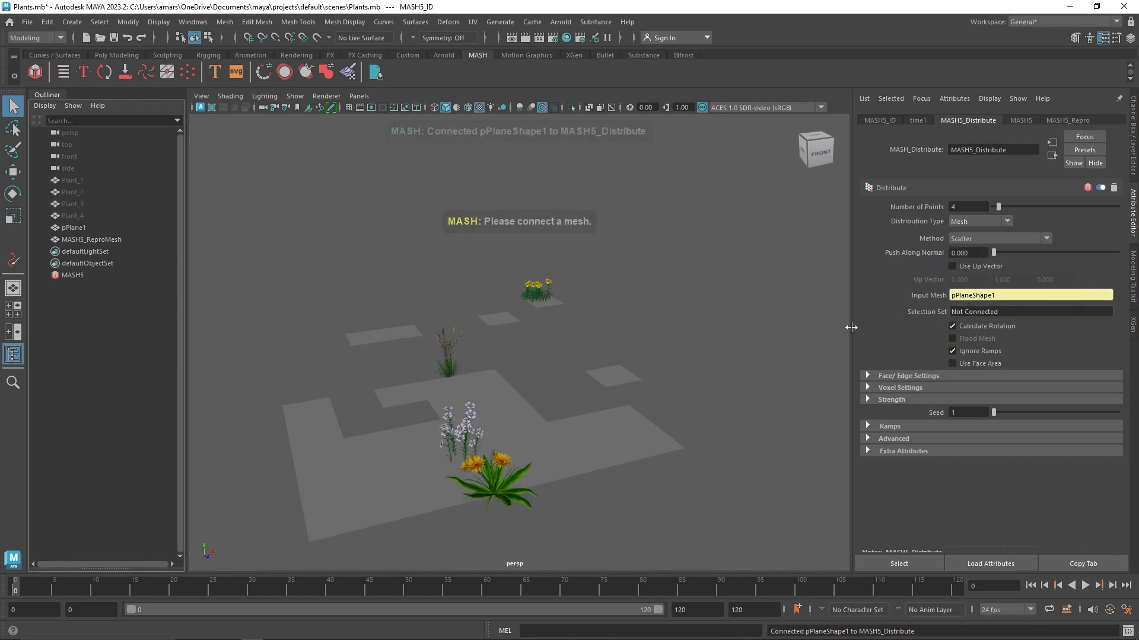
Step: Set MASH5's number of points to 12 and check the plant distribution on the plane patches
left_click_drag(1011, 208, 1020, 207)
left_click(1004, 206)
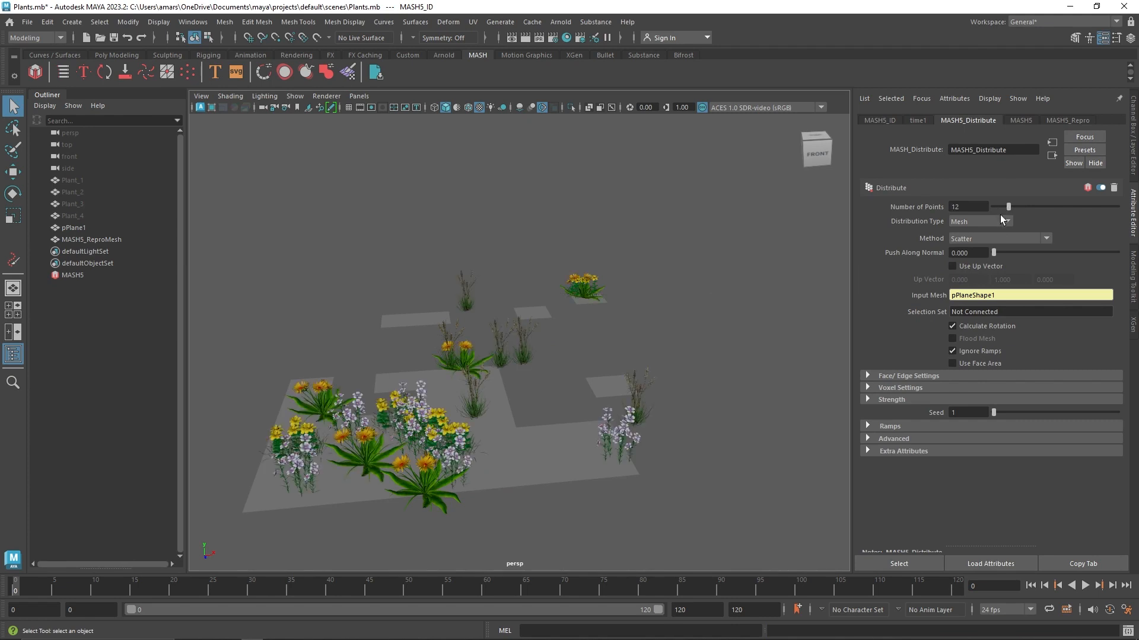
left_click_drag(596, 272, 589, 293, "alt")
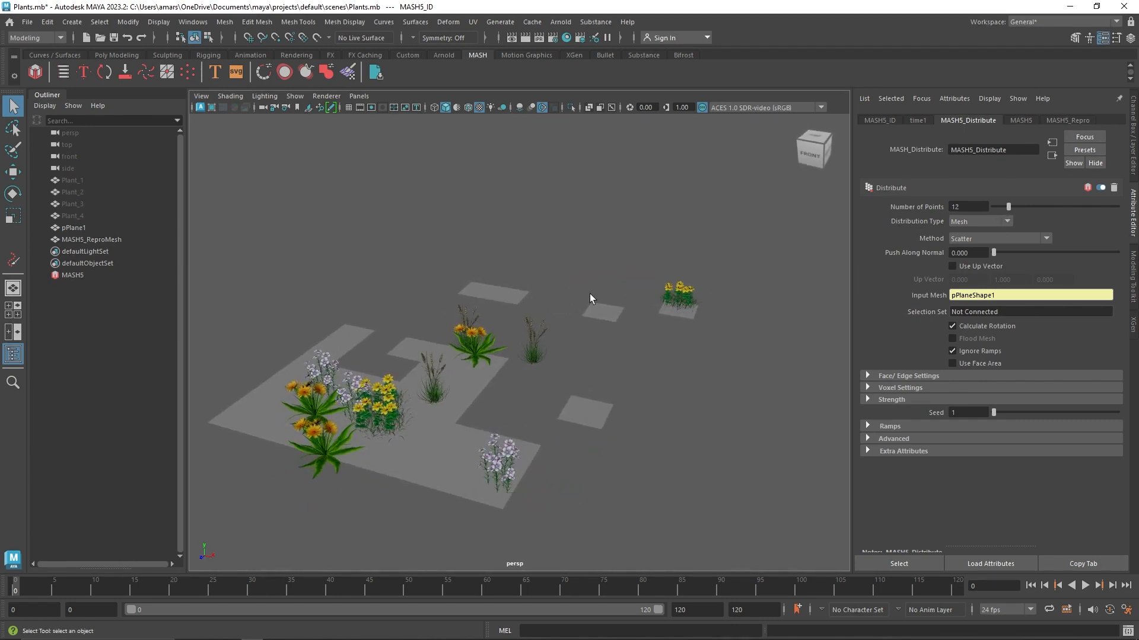
Step: Hide pPlane1 and view the scattered plants on their own
left_click(489, 385)
key("ctrl+h")
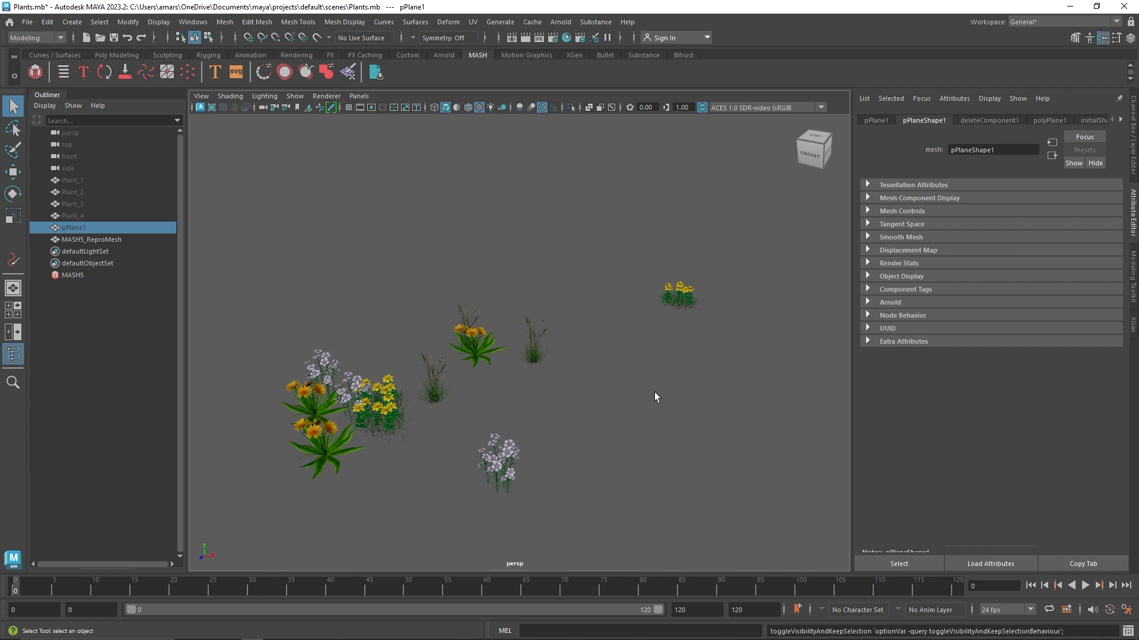
left_click_drag(653, 393, 330, 300, "alt")
Step: Add a Random node to MASH5 and set its scale to 0.878 on X and 1.073 on Y and Z
left_click(78, 274)
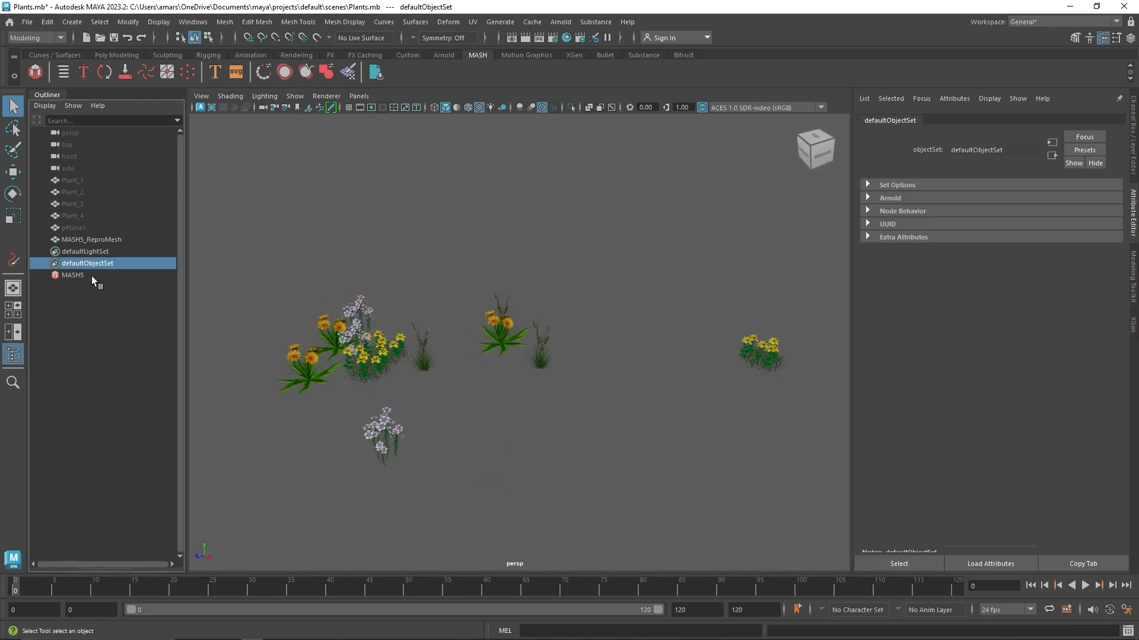
left_click(921, 121)
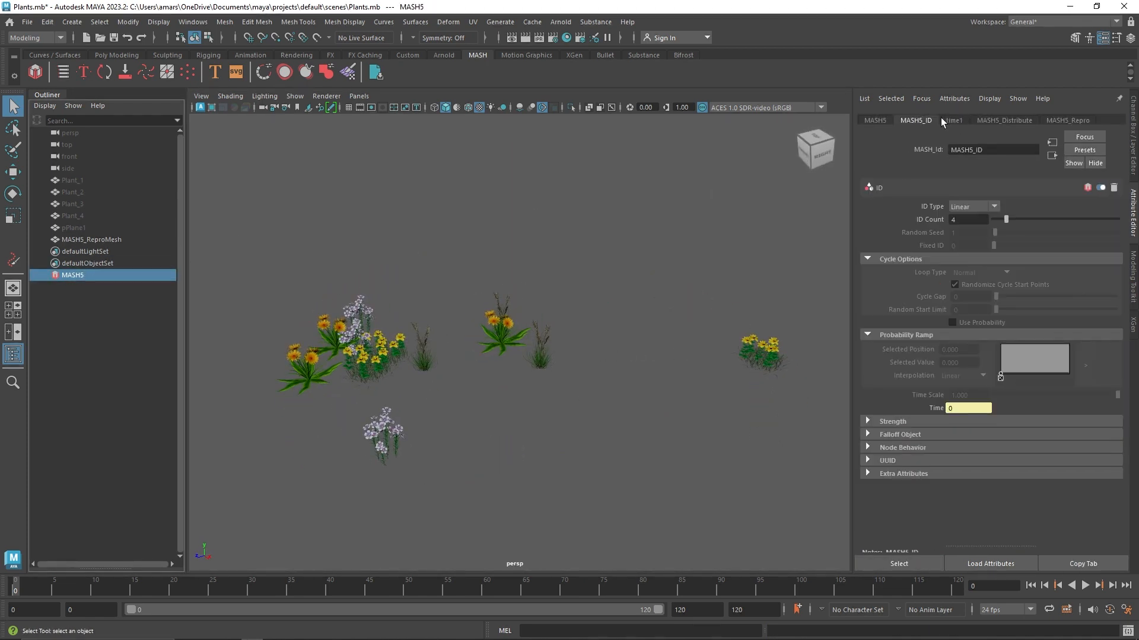
left_click(951, 119)
left_click(876, 120)
left_click(1098, 275)
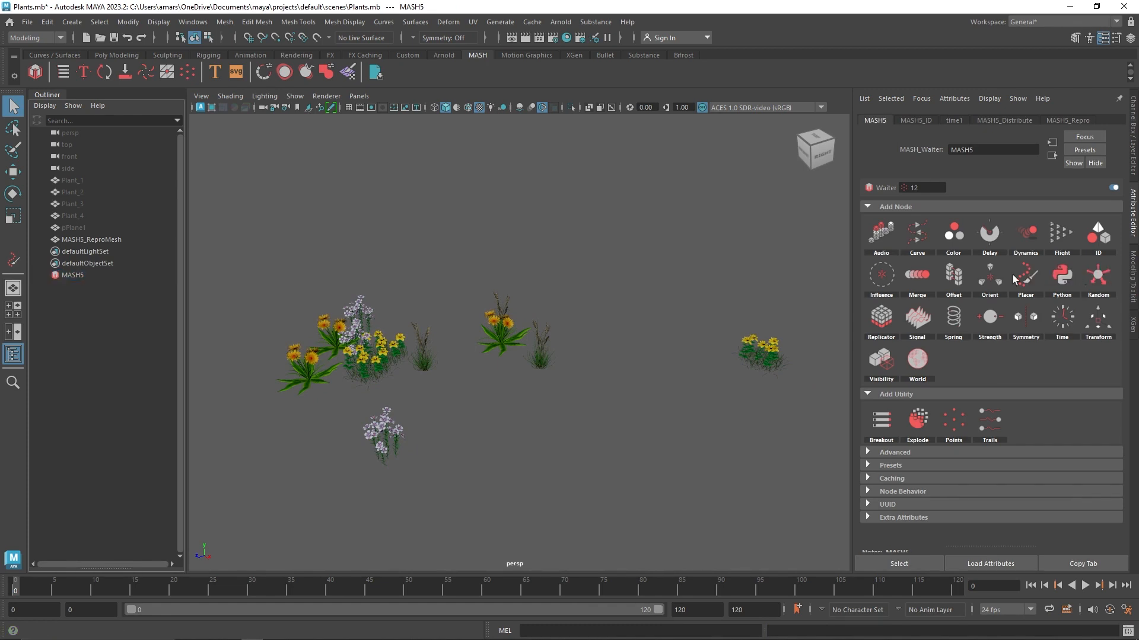
left_click_drag(1004, 285, 1006, 285)
left_click(1007, 298)
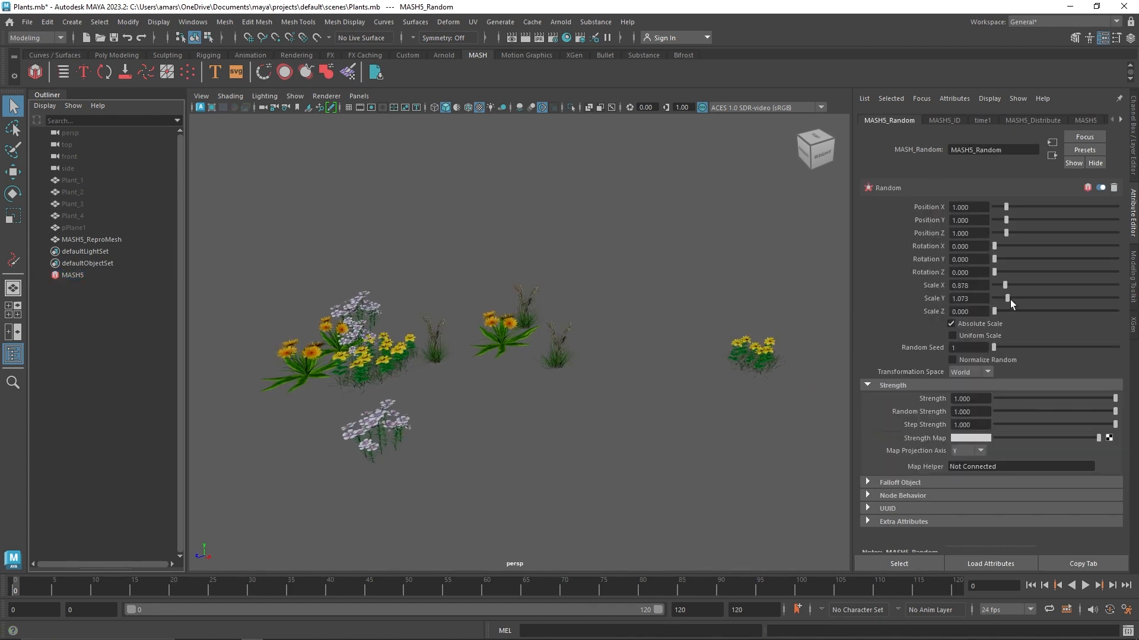
left_click(1007, 312)
Step: Randomize the MASH5 plants' rotation to 16.683 on Y, raise the X and Z rotation too, and check the plants
left_click(1008, 259)
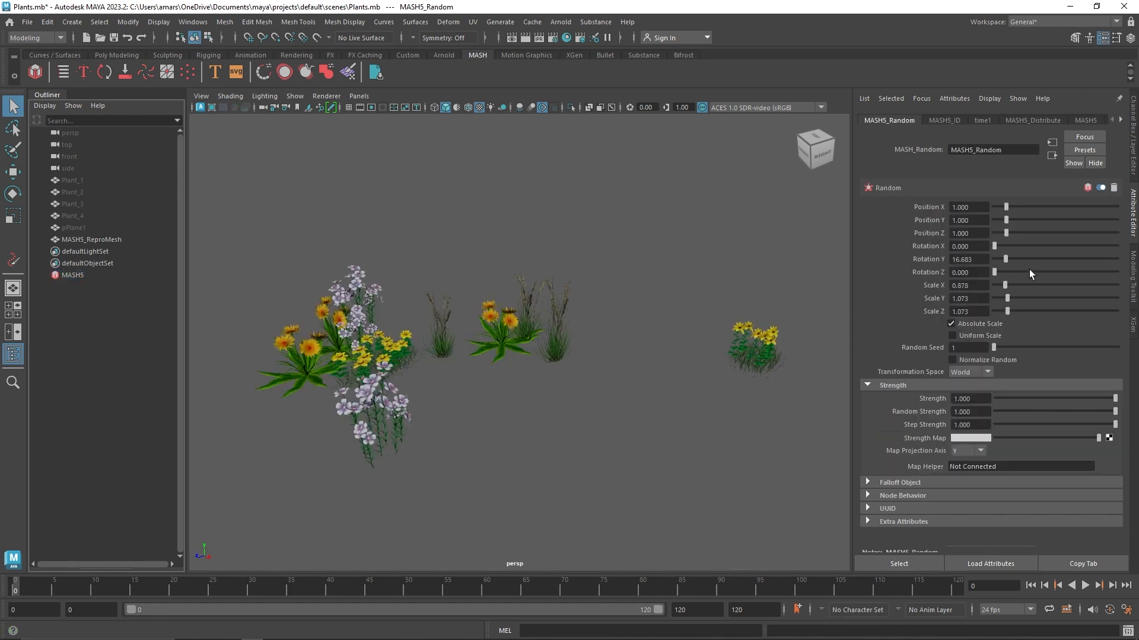
left_click(1030, 272)
left_click(1025, 246)
left_click_drag(445, 278, 483, 297, "alt")
left_click(555, 260)
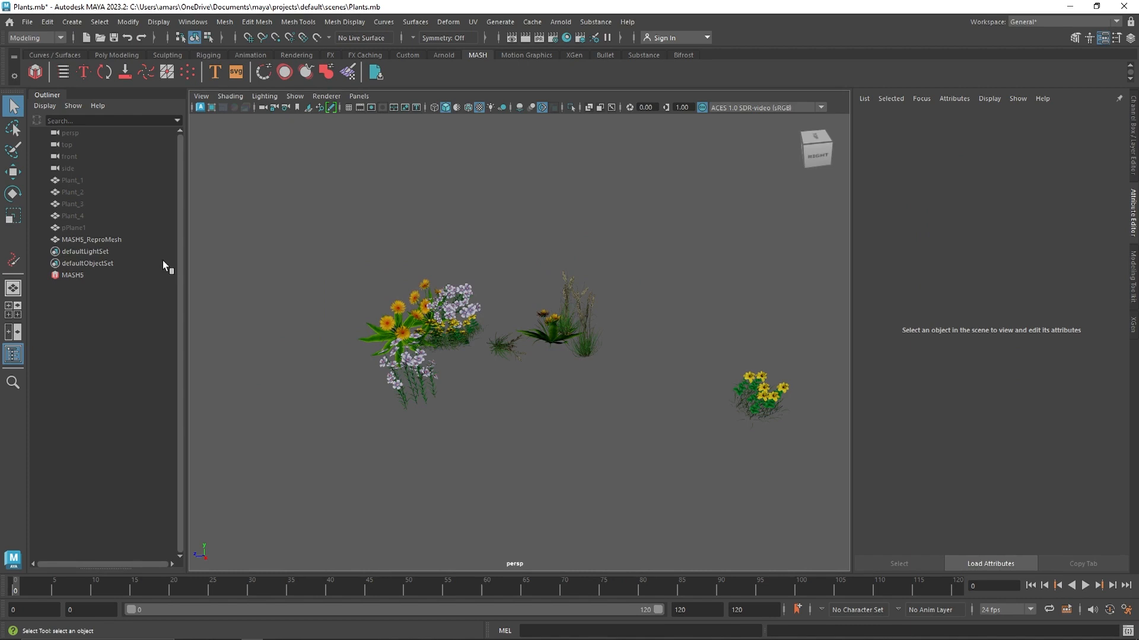
Step: Unhide pPlane1 beneath the scattered plants and clear the selection
left_click(84, 239)
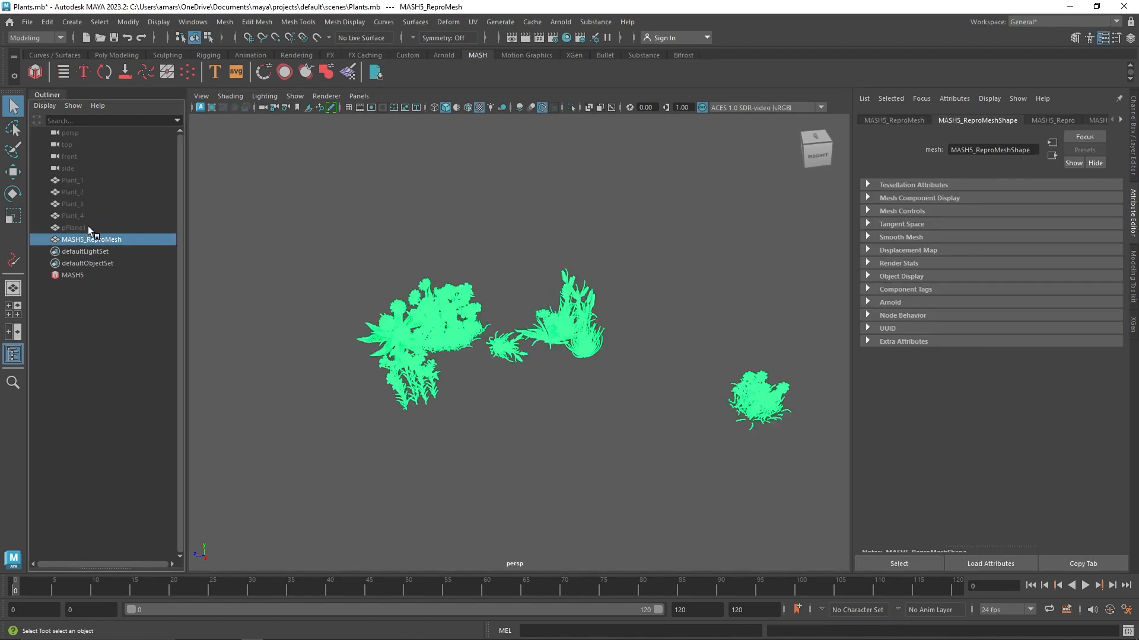
left_click(90, 227)
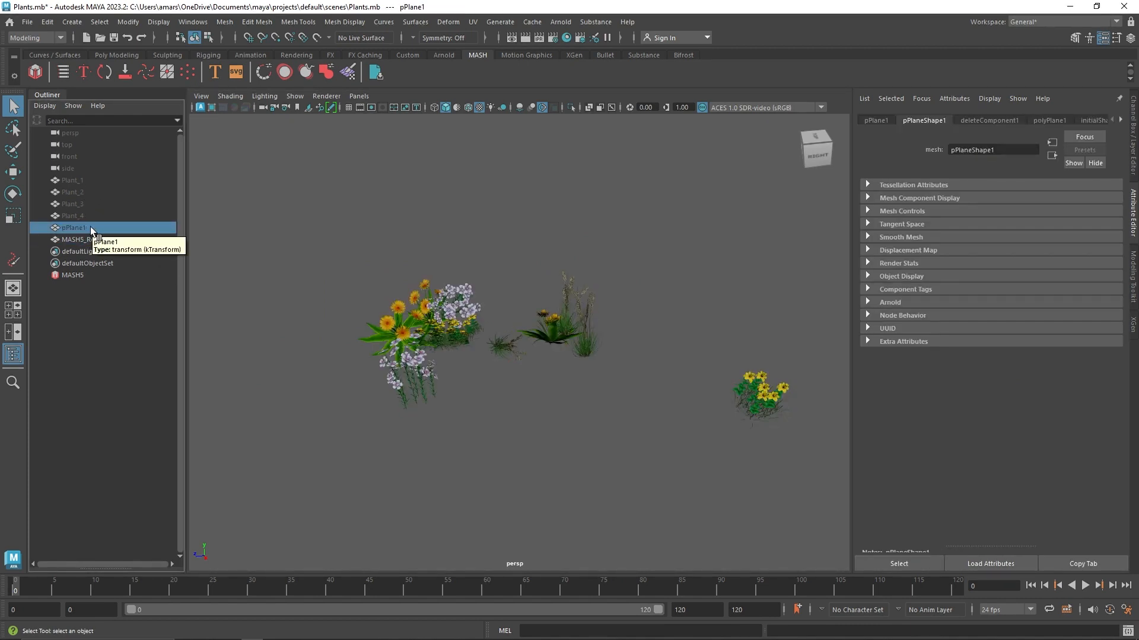
key("h")
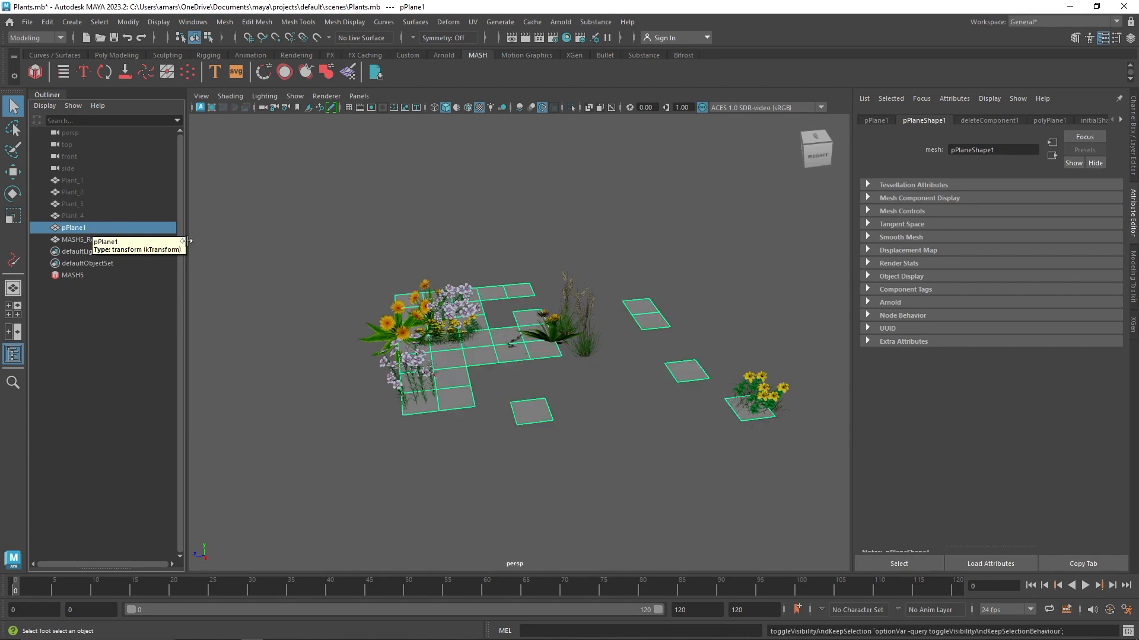
left_click(290, 260)
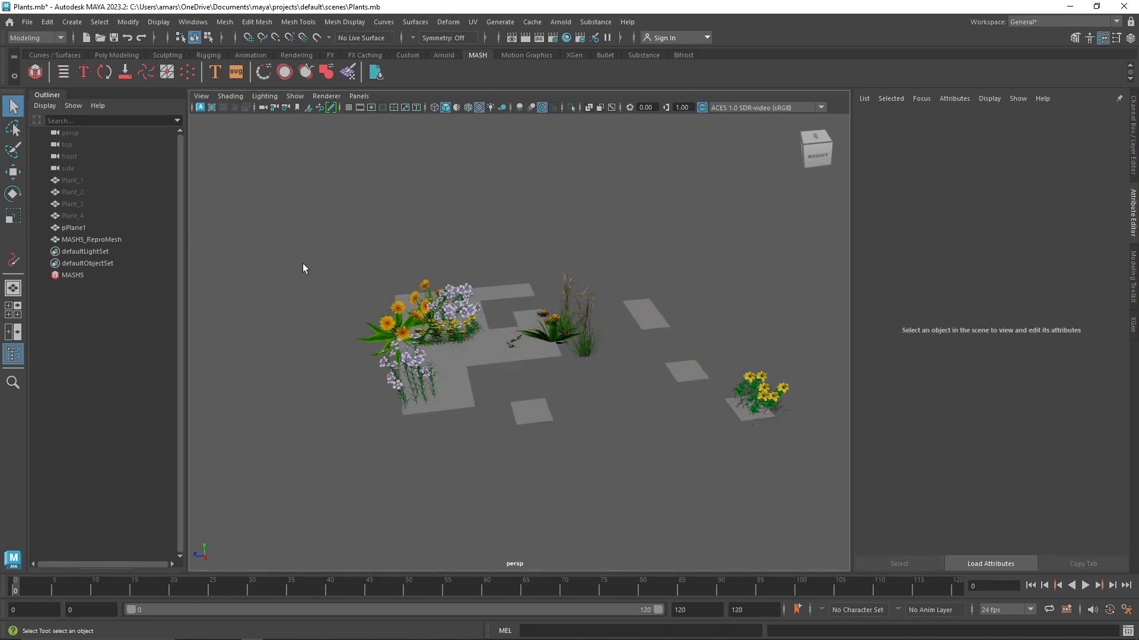